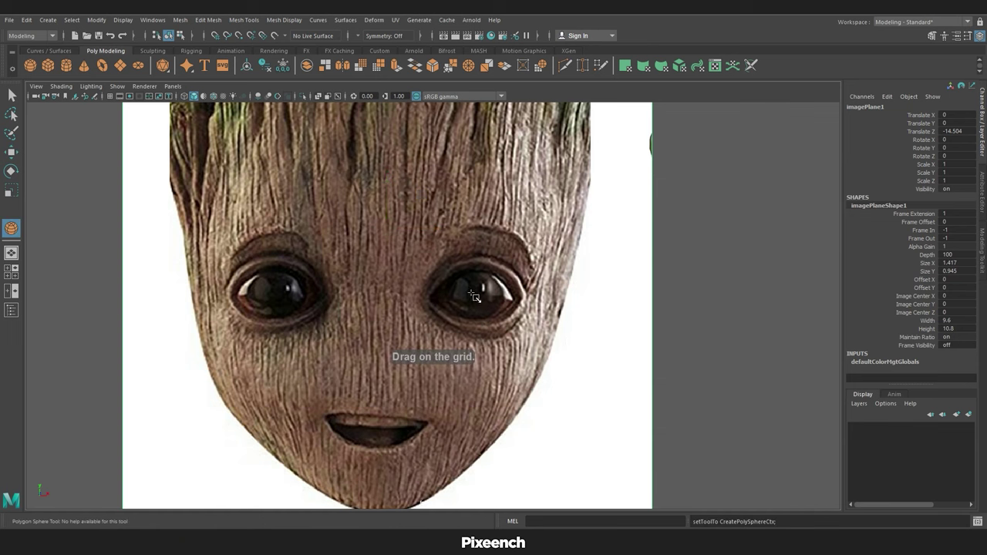
Place a polySphere over the reference's right eye and make it a live surface.
{"action": "left_click_drag", "start_coordinate": [474, 295], "coordinate": [525, 298]}
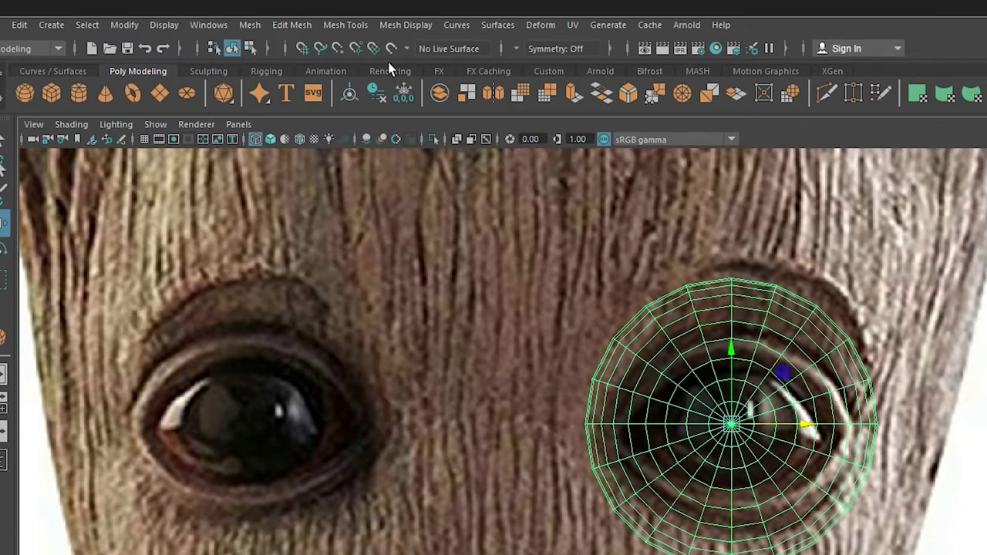
{"action": "left_click", "coordinate": [274, 36]}
{"action": "left_click", "coordinate": [249, 21]}
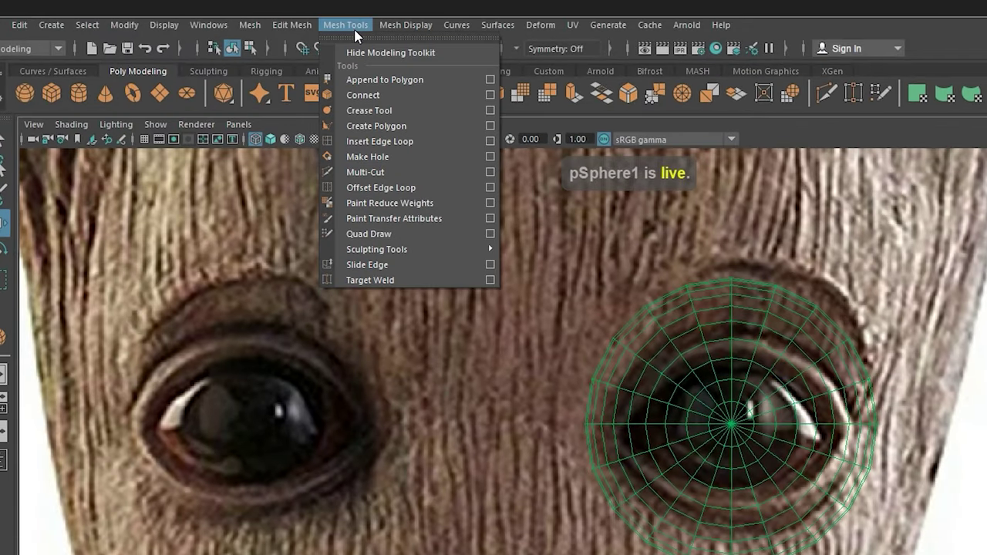
Create polySurface1 from points clicked around the right eye outline on the live sphere.
{"action": "left_click", "coordinate": [377, 126]}
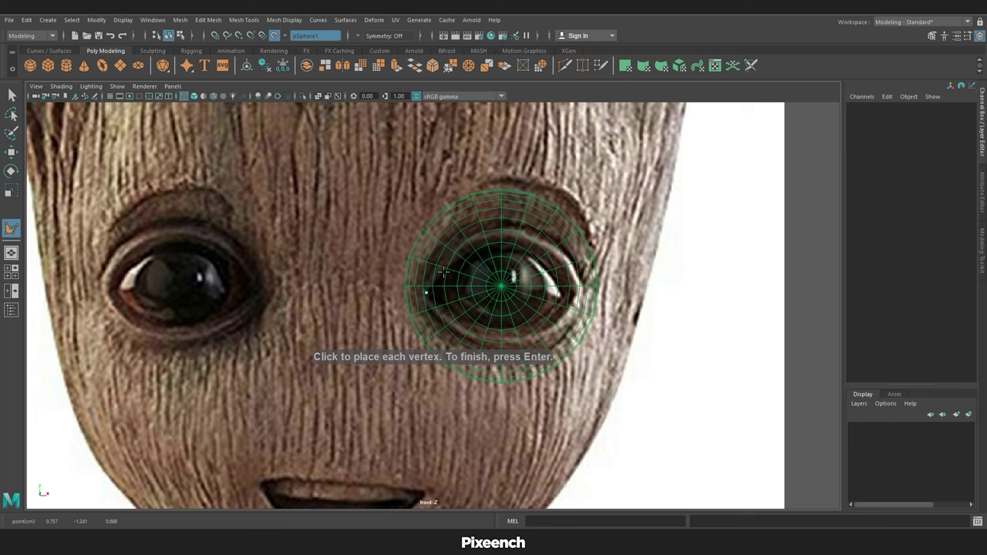
{"action": "left_click", "coordinate": [444, 268]}
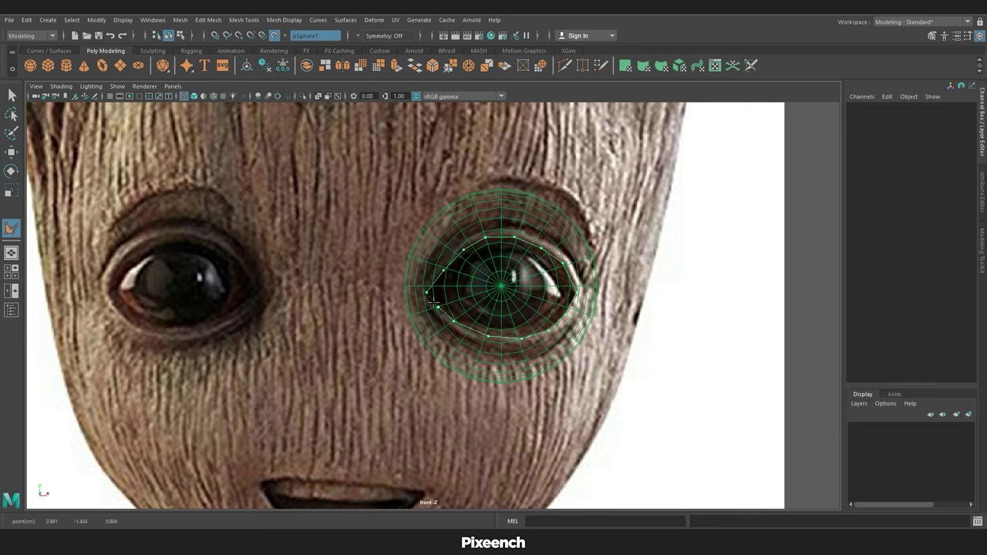
{"action": "key", "text": "w"}
{"action": "scroll", "coordinate": [459, 292], "scroll_direction": "up", "scroll_amount": 3}
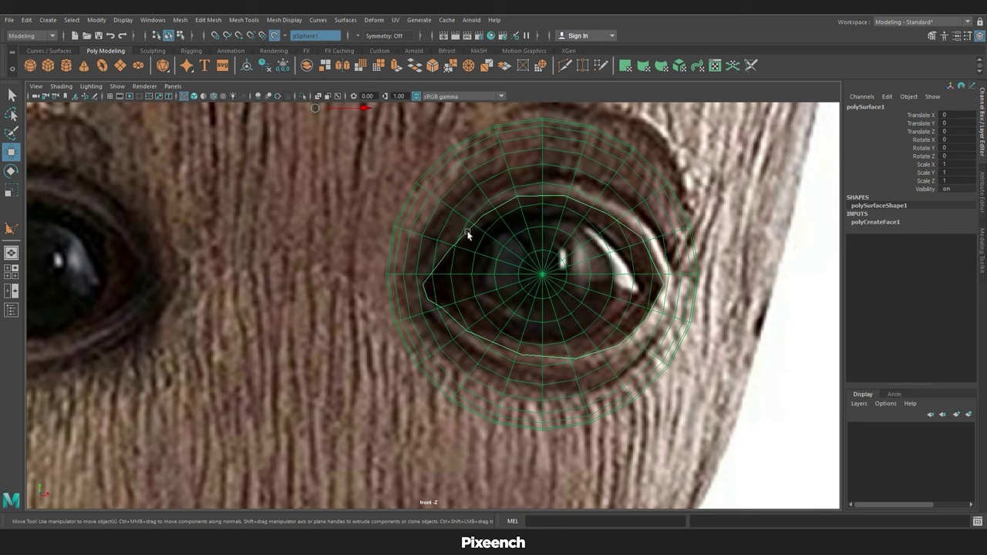
Slide the eye-outline vertices evenly along the upper and lower lid contour.
{"action": "left_click", "coordinate": [471, 301]}
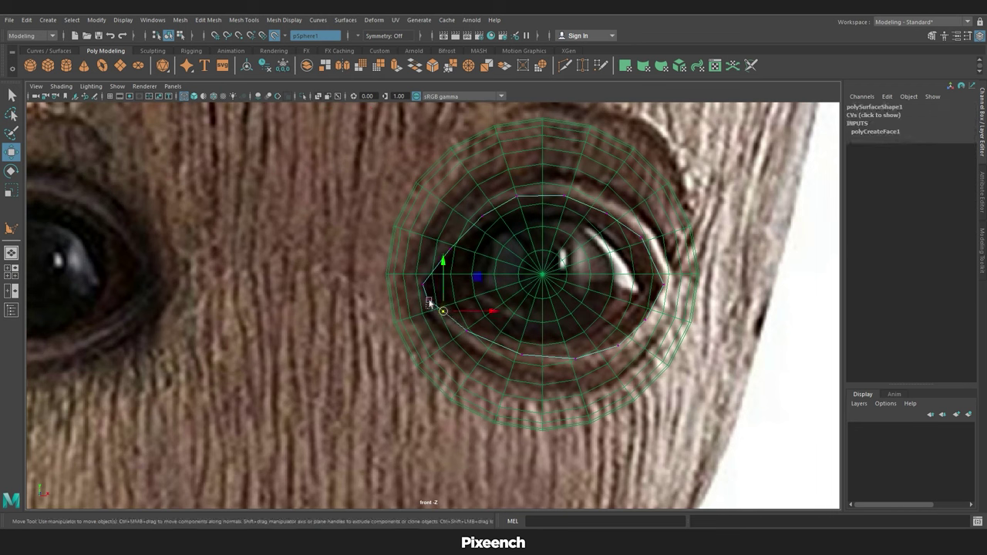
{"action": "left_click", "coordinate": [467, 332]}
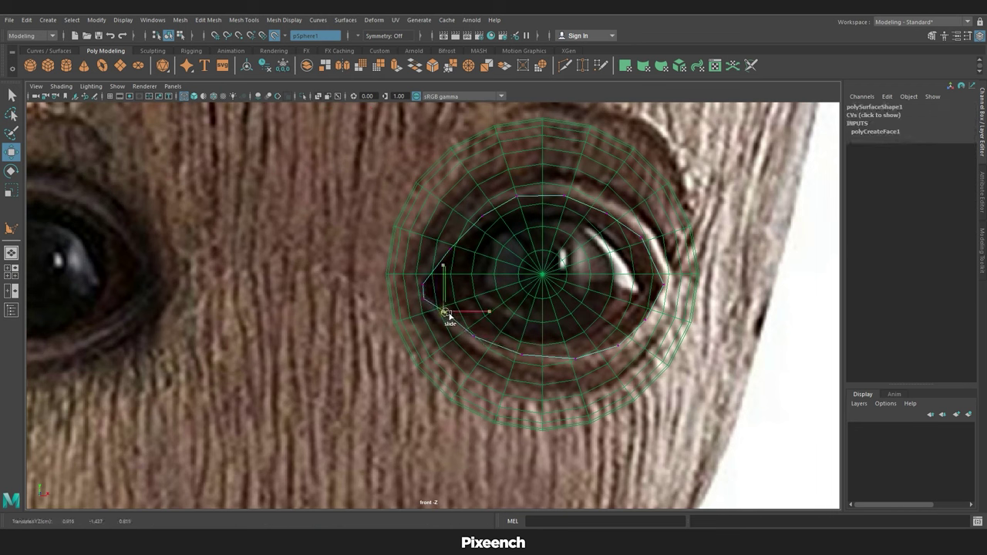
{"action": "left_click", "coordinate": [521, 356]}
{"action": "left_click_drag", "start_coordinate": [554, 359], "coordinate": [620, 345], "text": "ctrl+shift"}
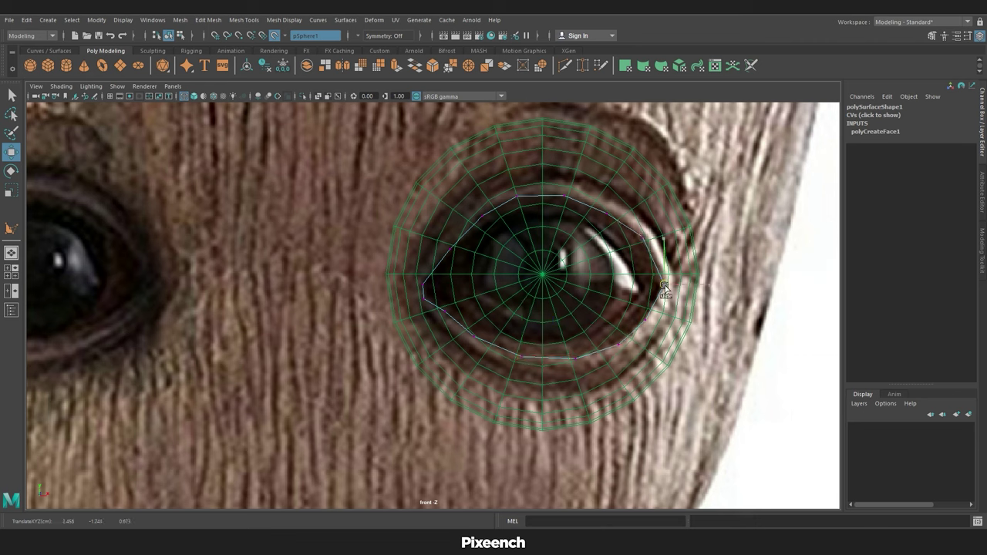
{"action": "left_click", "coordinate": [643, 233]}
{"action": "left_click_drag", "start_coordinate": [644, 234], "coordinate": [605, 212], "text": "ctrl+shift"}
{"action": "left_click", "coordinate": [567, 198]}
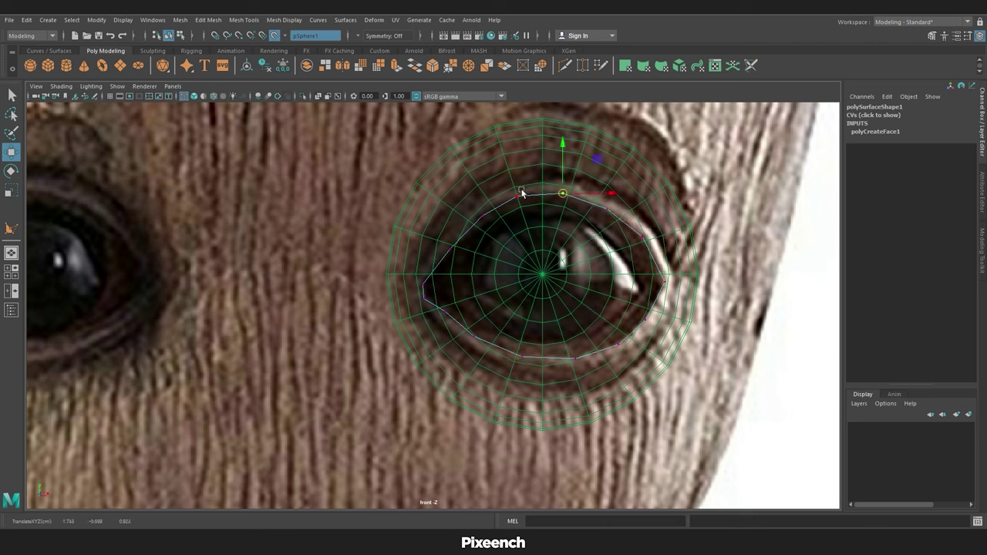
{"action": "mouse_move", "coordinate": [452, 242]}
{"action": "left_mouse_down", "text": "ctrl+shift"}
{"action": "mouse_move", "coordinate": [444, 254]}
{"action": "mouse_move", "coordinate": [473, 218]}
{"action": "left_mouse_up", "text": "ctrl+shift"}
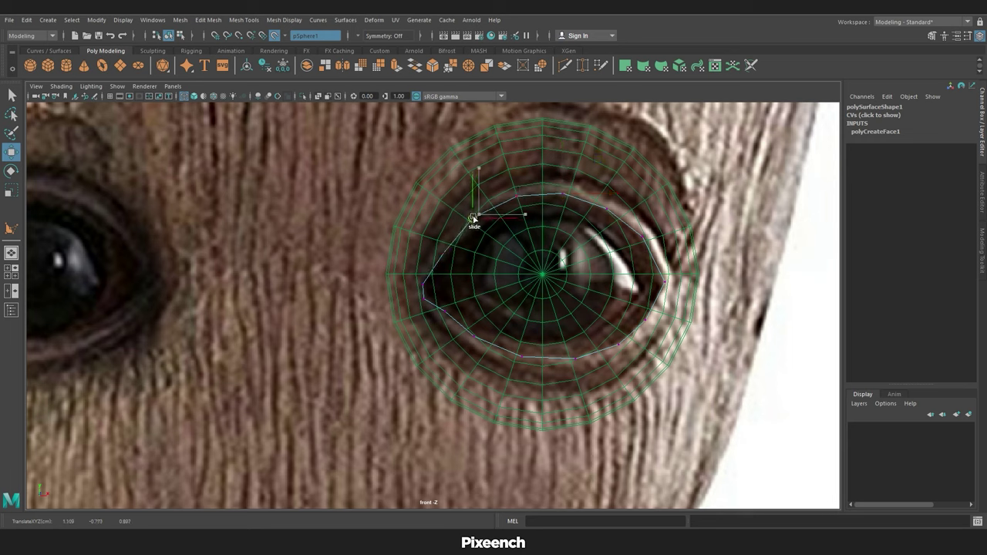
{"action": "left_click", "coordinate": [518, 198]}
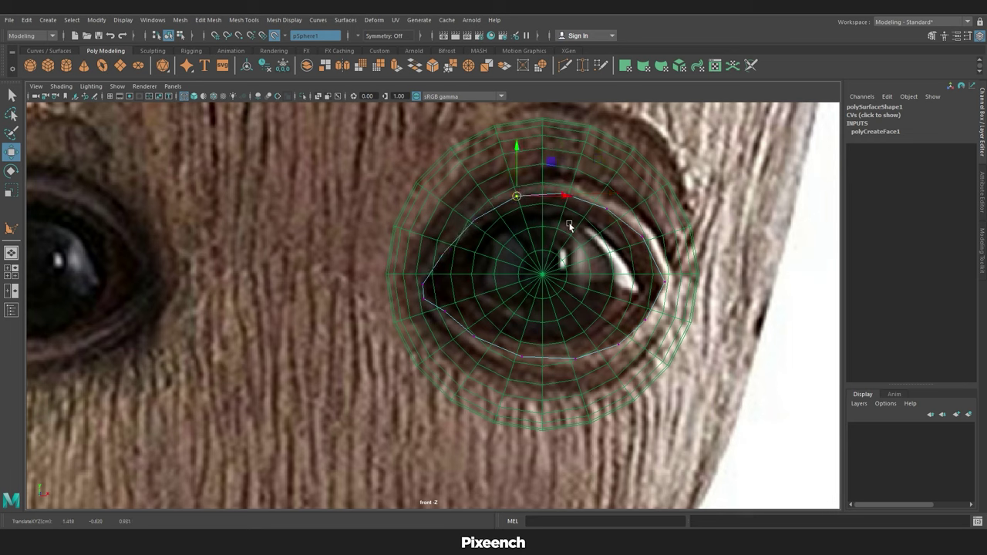
Extrude the border edge loop into a first eyelid ring (polyExtrudeEdge1).
{"action": "key", "text": "F10"}
{"action": "double_click", "coordinate": [588, 201]}
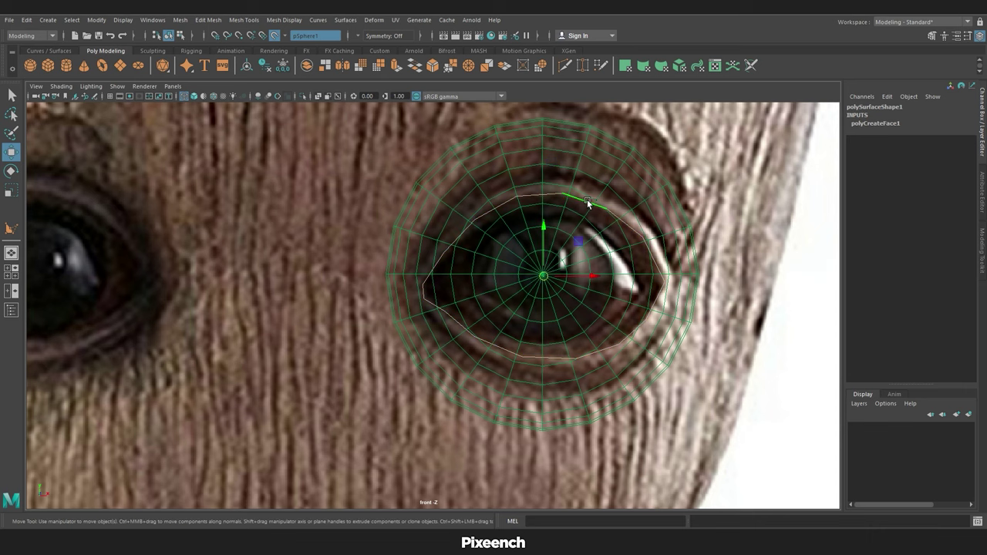
{"action": "key", "text": "ctrl+e"}
Turn off live snapping and extrude the lid loop again, scaled slightly inward.
{"action": "right_click", "coordinate": [577, 247]}
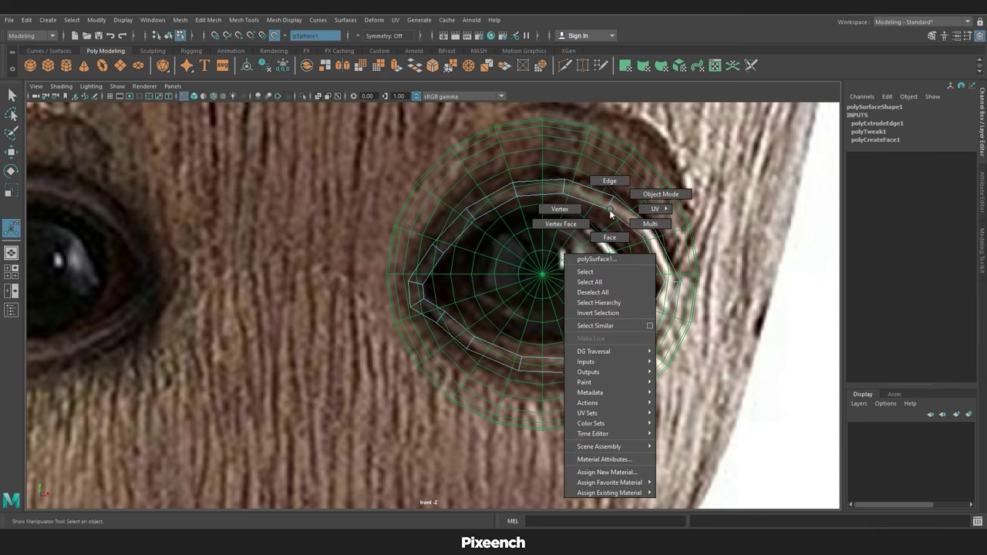
{"action": "key", "text": "w"}
{"action": "left_click", "coordinate": [274, 36]}
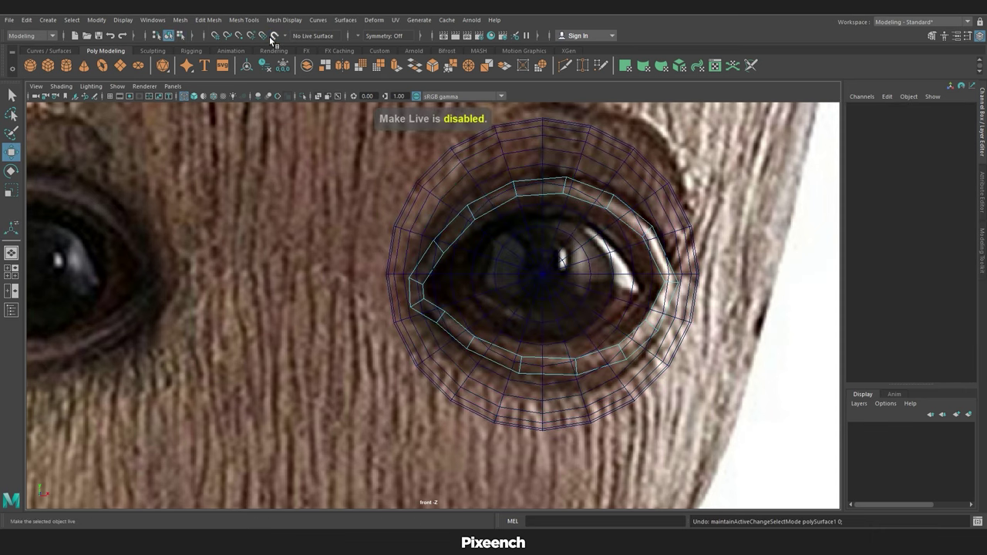
{"action": "left_click", "coordinate": [513, 316]}
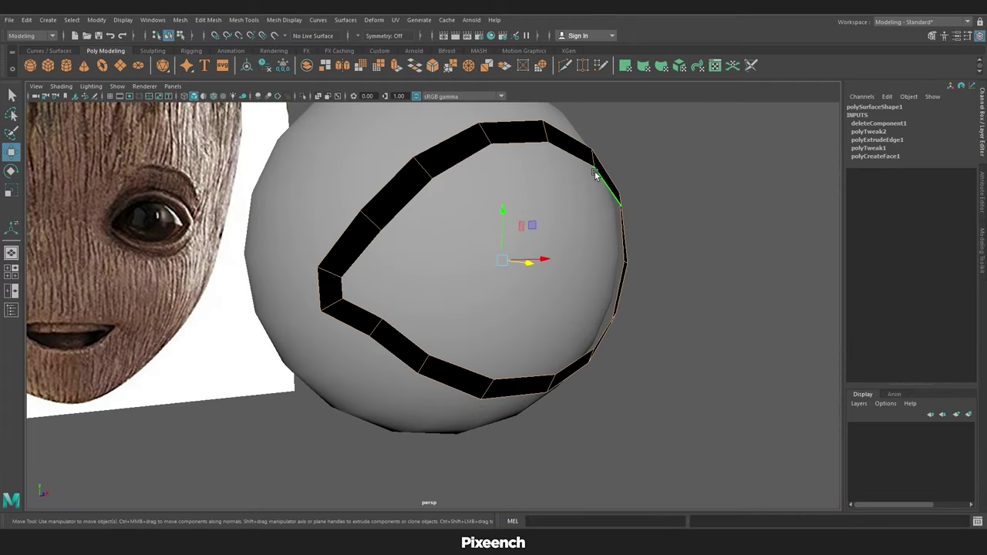
{"action": "left_click_drag", "start_coordinate": [540, 293], "coordinate": [681, 273], "text": "alt"}
{"action": "key", "text": "ctrl+e"}
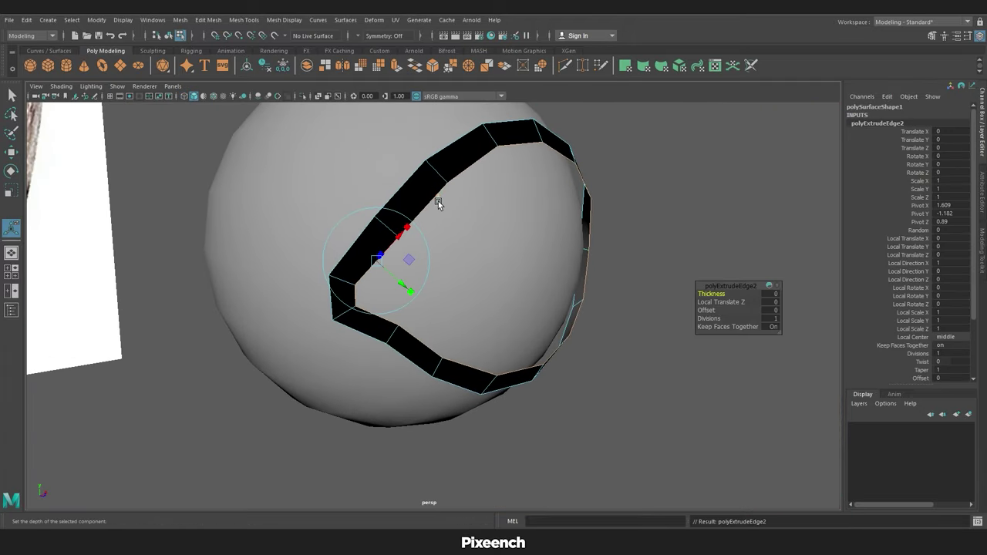
{"action": "left_click_drag", "start_coordinate": [504, 256], "coordinate": [503, 263]}
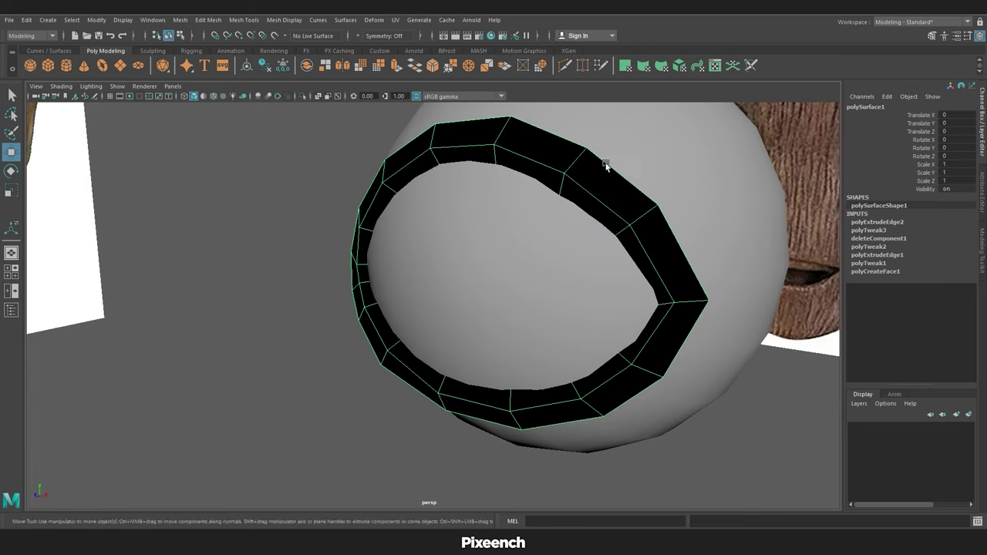
Reverse the lid mesh's normals and extrude the outer loop once more (polyExtrudeEdge3).
{"action": "left_click", "coordinate": [284, 20]}
{"action": "left_click", "coordinate": [392, 232]}
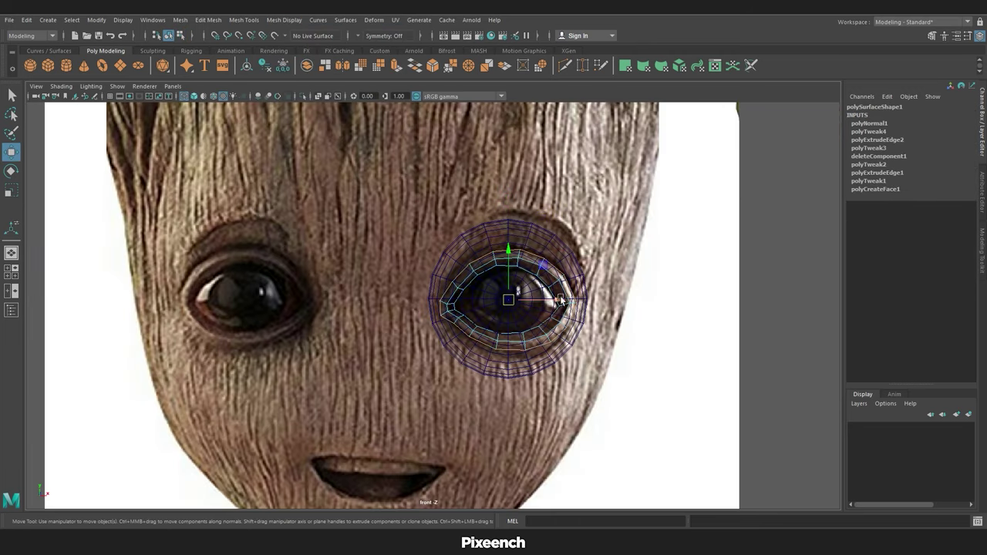
{"action": "key", "text": "ctrl+e"}
Set the new extrusion's Offset to 0.6 and push it back along Z.
{"action": "left_click_drag", "start_coordinate": [706, 310], "coordinate": [721, 309]}
{"action": "key", "text": "space"}
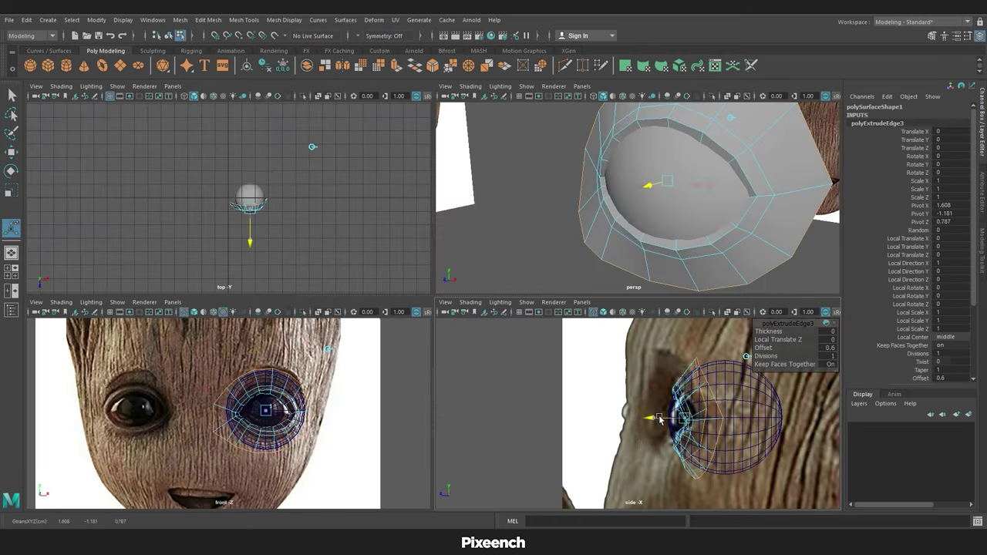
{"action": "left_click_drag", "start_coordinate": [654, 417], "coordinate": [629, 424]}
{"action": "key", "text": "space"}
Move the outer-ring vertices on the eye's left side inward around the eyeball.
{"action": "right_click_drag", "start_coordinate": [517, 239], "coordinate": [523, 217]}
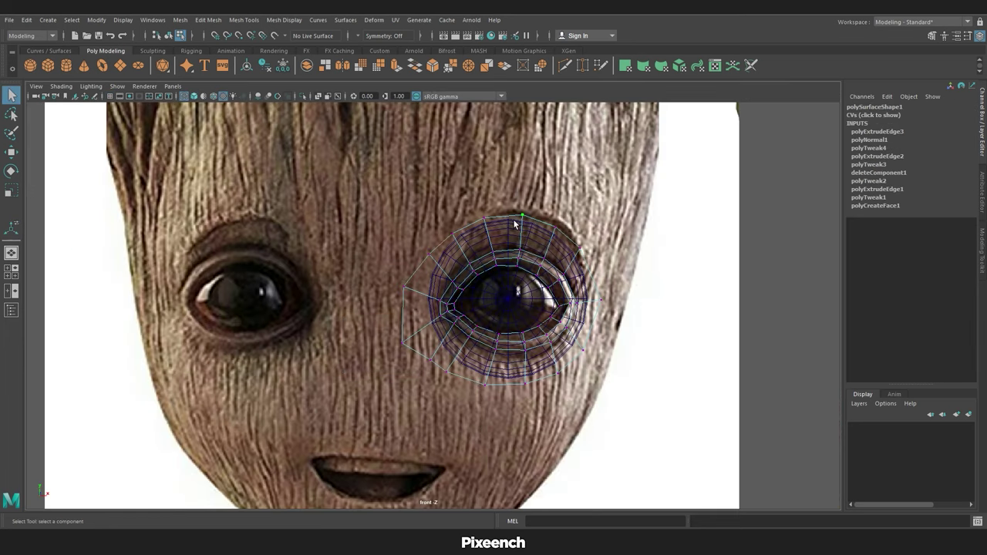
{"action": "left_click", "coordinate": [523, 214]}
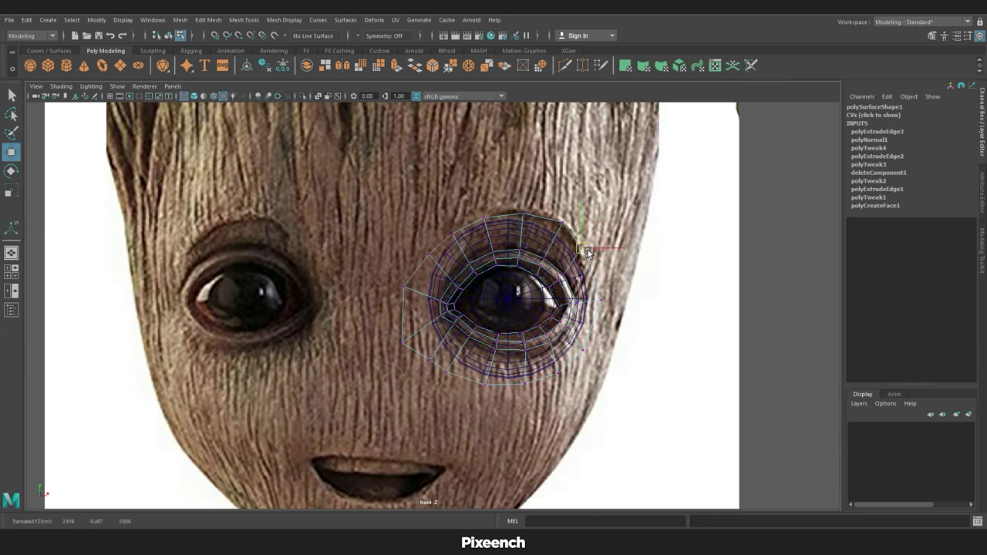
{"action": "left_click", "coordinate": [424, 251]}
{"action": "right_click_drag", "start_coordinate": [424, 250], "coordinate": [416, 231]}
{"action": "left_click", "coordinate": [403, 286]}
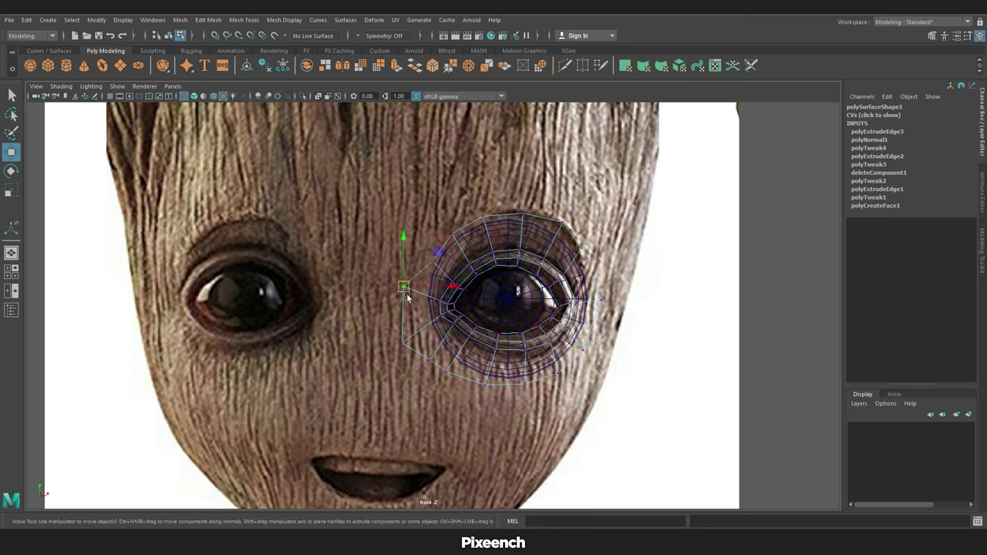
{"action": "left_click_drag", "start_coordinate": [404, 286], "coordinate": [425, 286]}
{"action": "mouse_move", "coordinate": [403, 340]}
{"action": "left_mouse_down"}
{"action": "mouse_move", "coordinate": [421, 343]}
{"action": "mouse_move", "coordinate": [425, 319]}
{"action": "mouse_move", "coordinate": [492, 370]}
{"action": "mouse_move", "coordinate": [559, 363]}
{"action": "mouse_move", "coordinate": [583, 343]}
{"action": "left_mouse_up"}
Adjust lid-ring vertices in the four-view layout, sliding a lower vertex along X.
{"action": "key", "text": "space"}
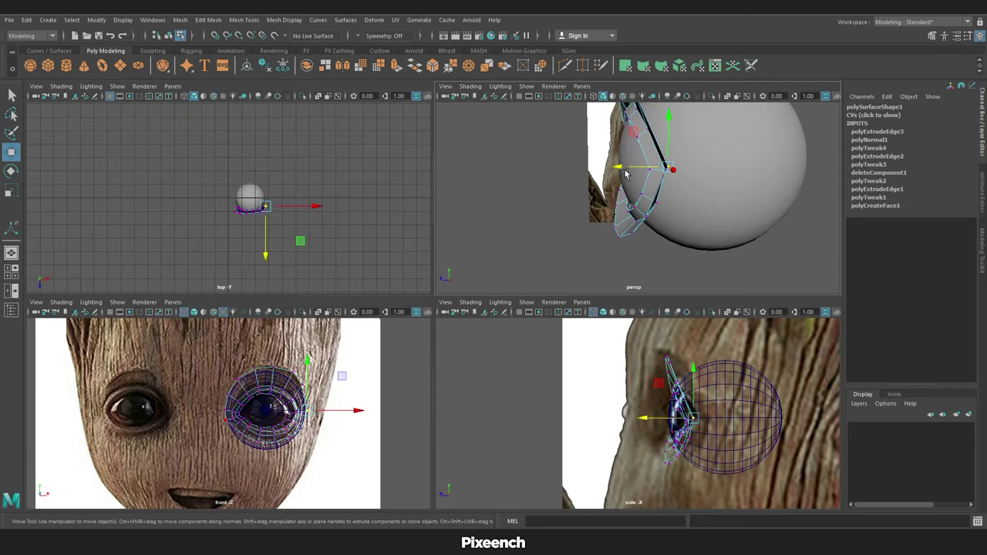
{"action": "mouse_move", "coordinate": [381, 345]}
{"action": "left_mouse_down", "text": "alt"}
{"action": "mouse_move", "coordinate": [648, 177]}
{"action": "mouse_move", "coordinate": [694, 183]}
{"action": "left_mouse_up", "text": "alt"}
{"action": "left_click", "coordinate": [648, 178]}
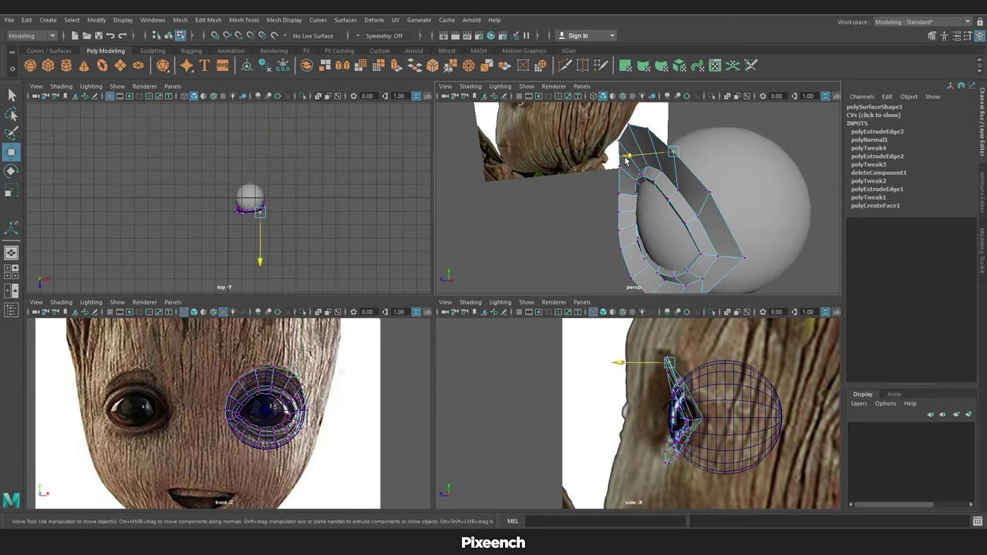
{"action": "key", "text": "space"}
{"action": "left_click", "coordinate": [450, 372]}
{"action": "key", "text": "space"}
{"action": "left_click_drag", "start_coordinate": [608, 249], "coordinate": [616, 254]}
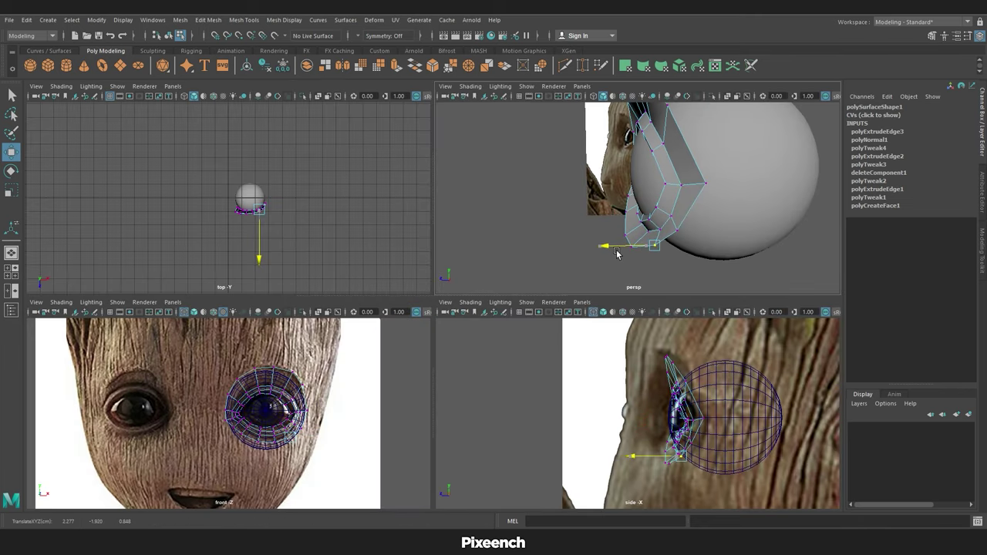
Extrude the outer edge loop again and scale it outward to 1.317 (polyExtrudeEdge4).
{"action": "key", "text": "space"}
{"action": "right_click_drag", "start_coordinate": [509, 254], "coordinate": [486, 309], "text": "shift"}
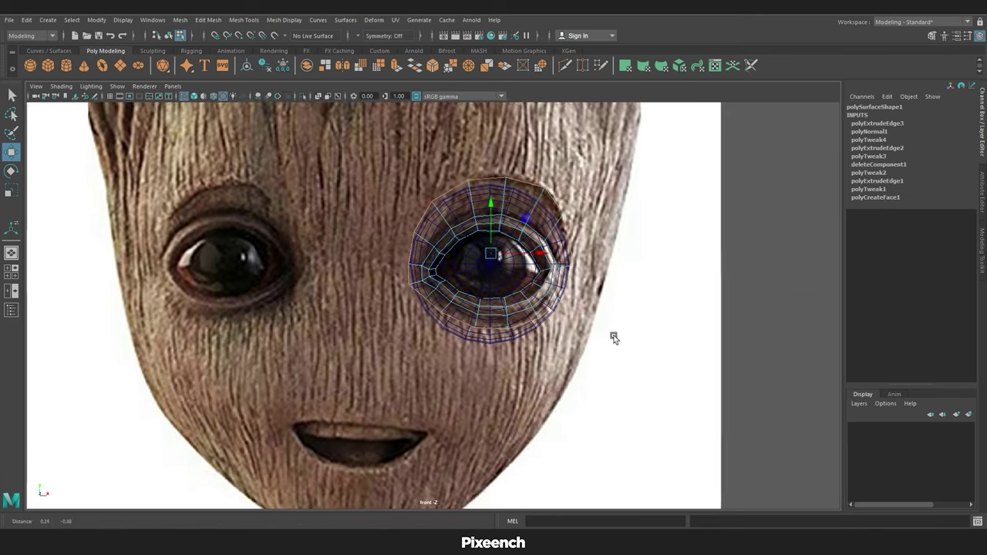
{"action": "left_click_drag", "start_coordinate": [488, 202], "coordinate": [534, 170]}
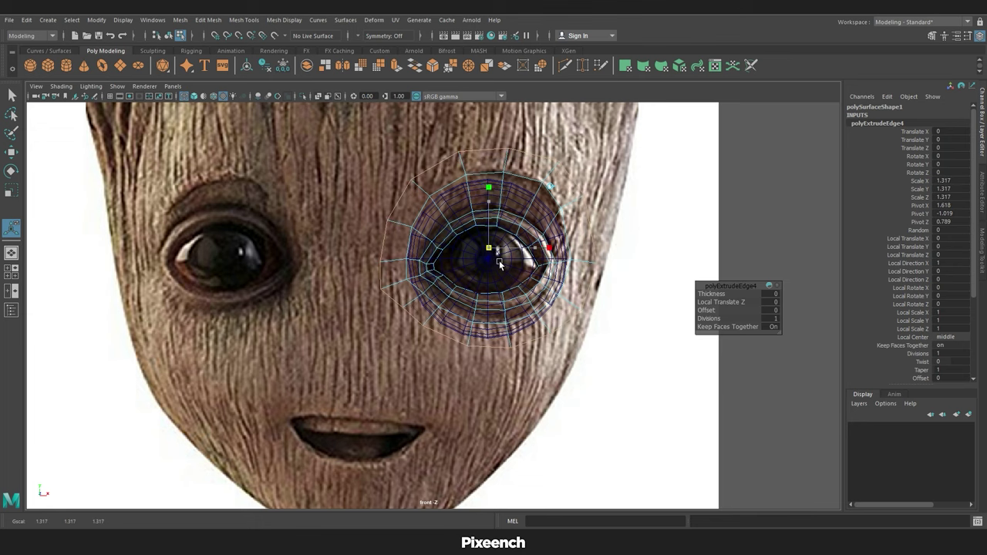
Pull the outer-ring vertices on the eye's right side outward.
{"action": "key", "text": "w"}
{"action": "middle_click_drag", "start_coordinate": [482, 128], "coordinate": [478, 220], "text": "alt"}
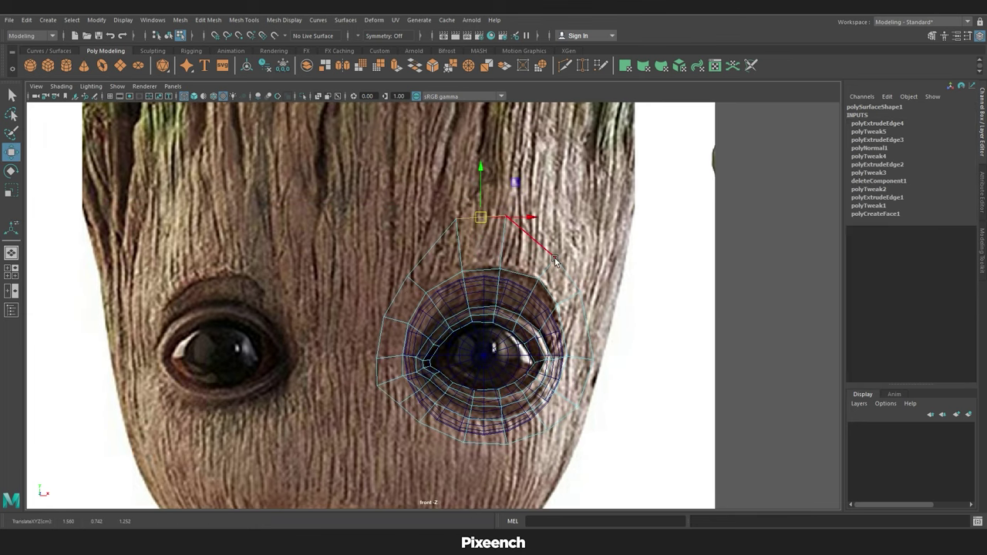
{"action": "left_click_drag", "start_coordinate": [554, 261], "coordinate": [563, 236]}
{"action": "left_click_drag", "start_coordinate": [562, 303], "coordinate": [588, 284]}
{"action": "left_click", "coordinate": [594, 361]}
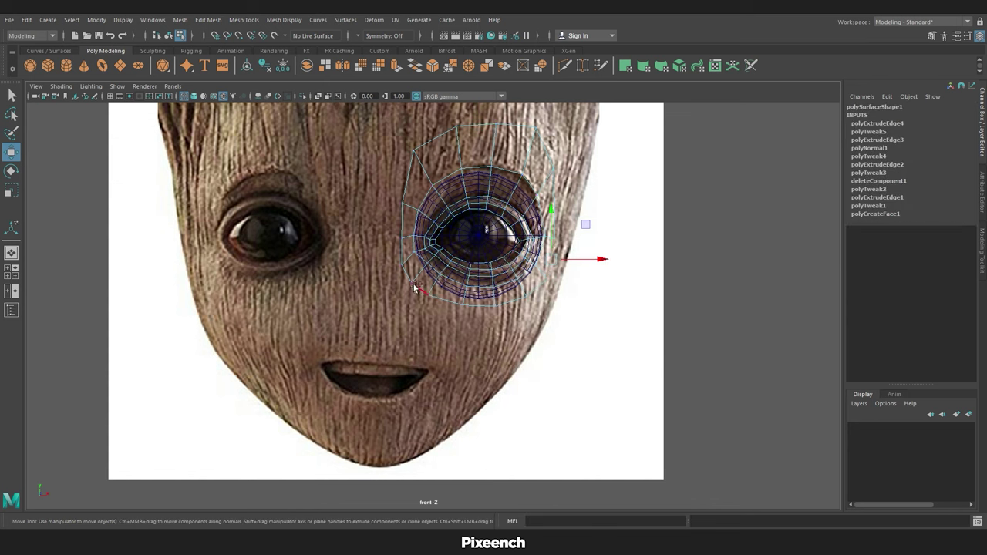
Extrude the border edges twice into two new rings (polyExtrudeEdge5 and polyExtrudeEdge6).
{"action": "key", "text": "ctrl+e"}
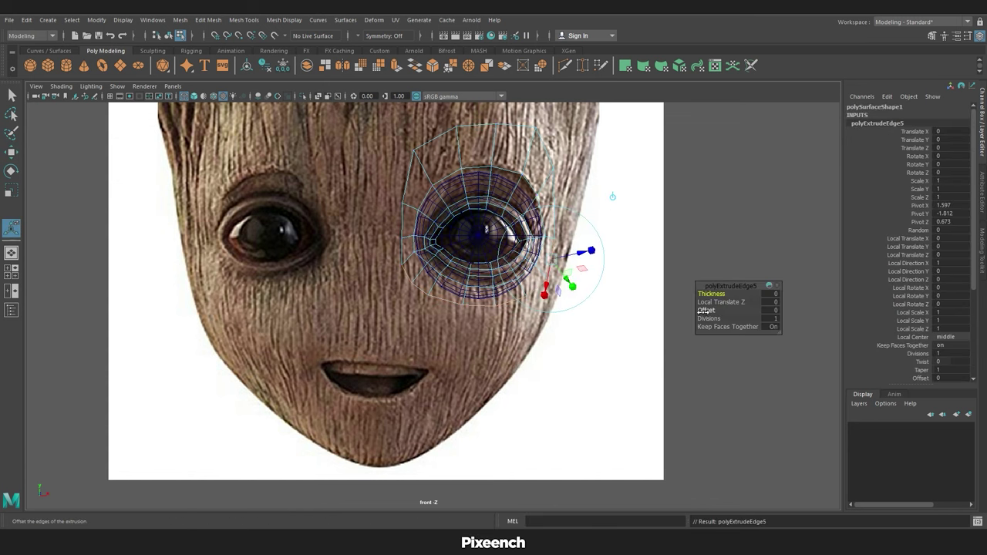
{"action": "key", "text": "ctrl+e"}
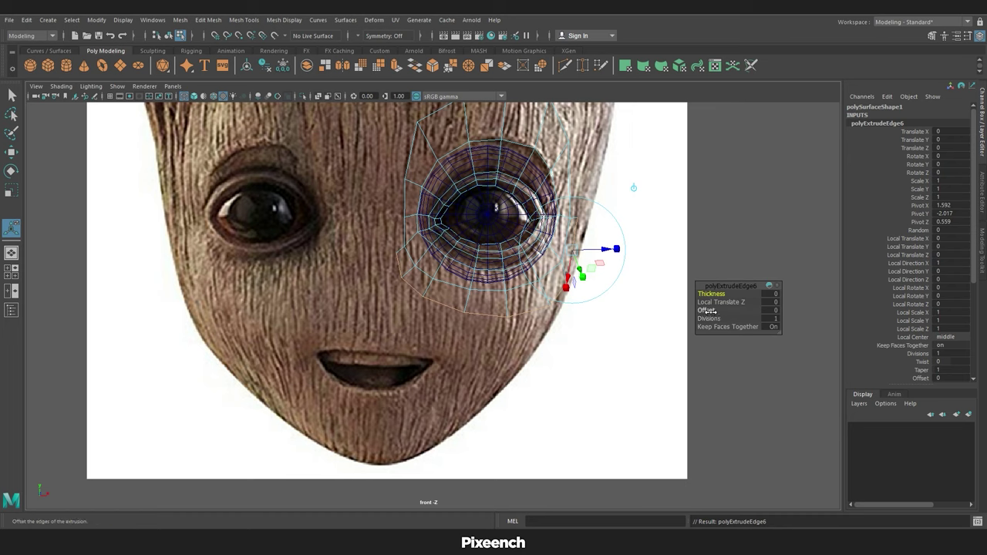
{"action": "left_click", "coordinate": [693, 370]}
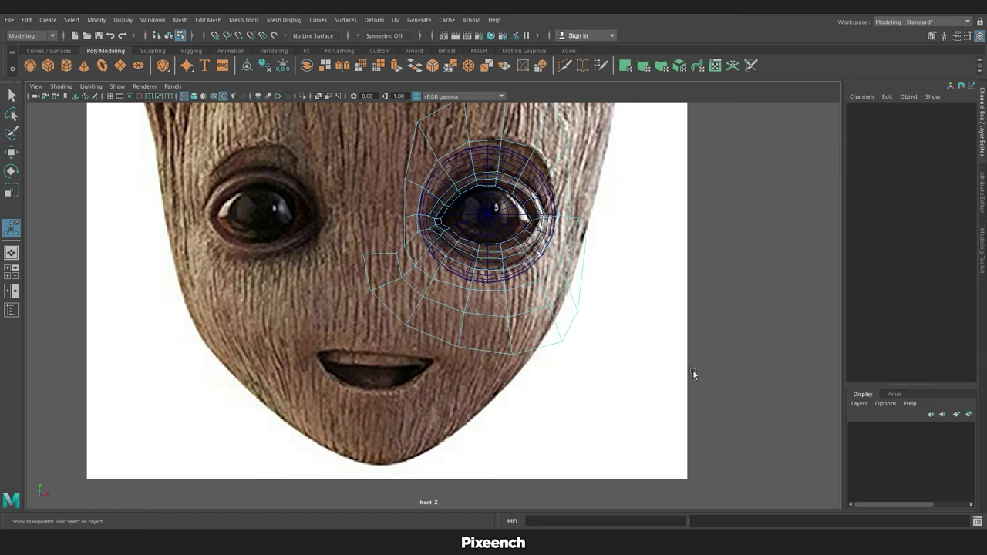
Drag the outer vertices down onto the cheek outline toward the jaw.
{"action": "right_click_drag", "start_coordinate": [754, 261], "coordinate": [733, 311]}
{"action": "right_click_drag", "start_coordinate": [707, 261], "coordinate": [708, 262]}
{"action": "left_click", "coordinate": [584, 223]}
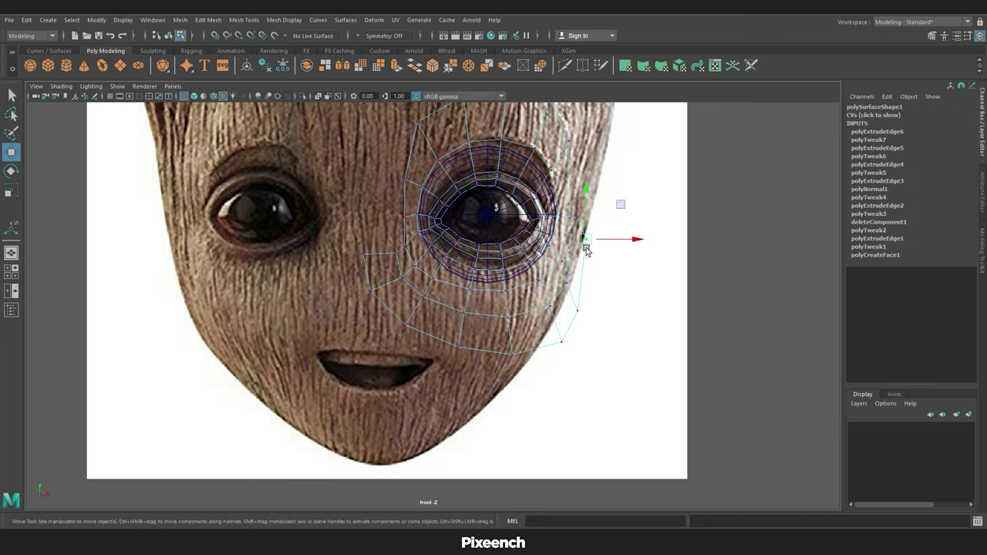
{"action": "mouse_move", "coordinate": [584, 219]}
{"action": "left_mouse_down"}
{"action": "mouse_move", "coordinate": [562, 342]}
{"action": "mouse_move", "coordinate": [553, 335]}
{"action": "mouse_move", "coordinate": [509, 359]}
{"action": "left_mouse_up"}
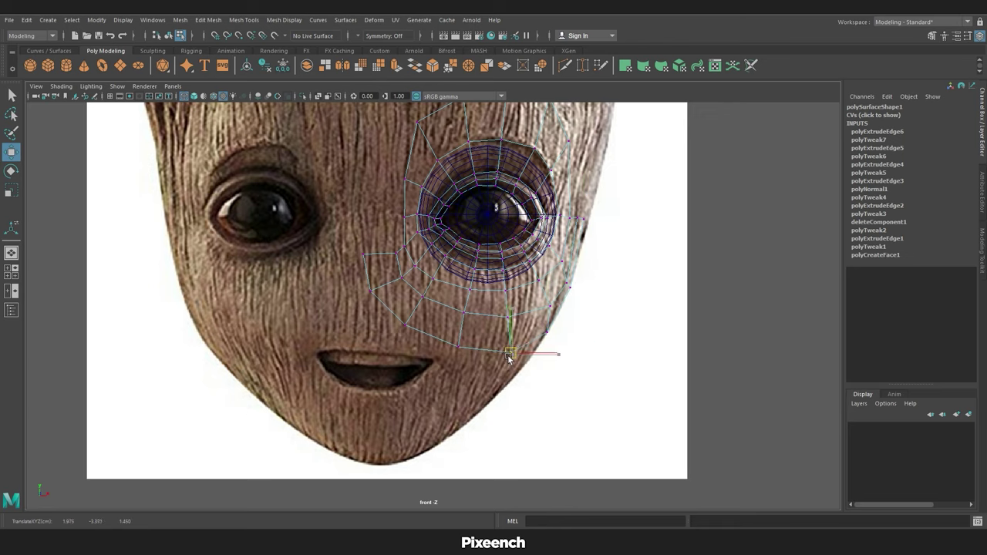
Draw polySurface2 from vertices clicked around the right half of the mouth opening.
{"action": "left_click", "coordinate": [458, 346]}
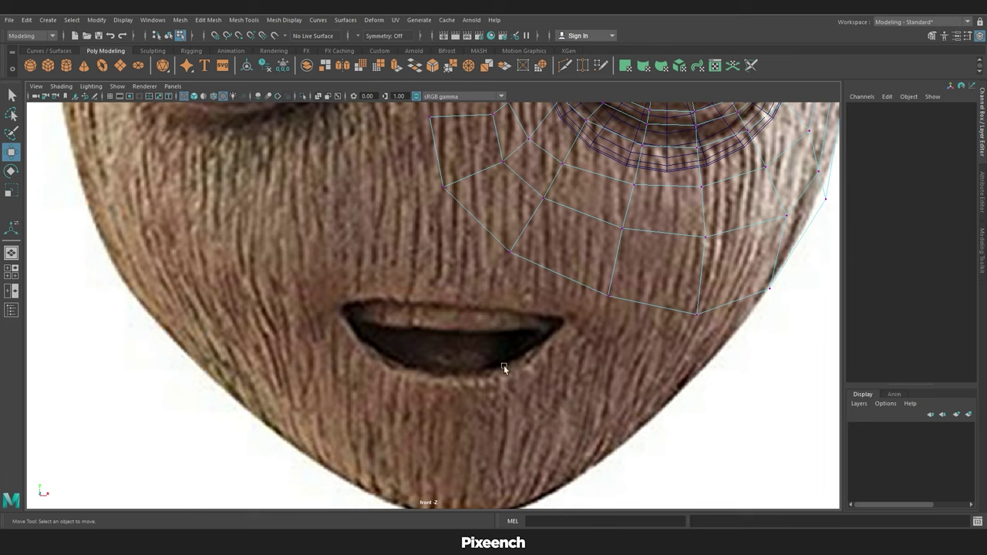
{"action": "left_click", "coordinate": [244, 20]}
{"action": "left_click", "coordinate": [265, 87]}
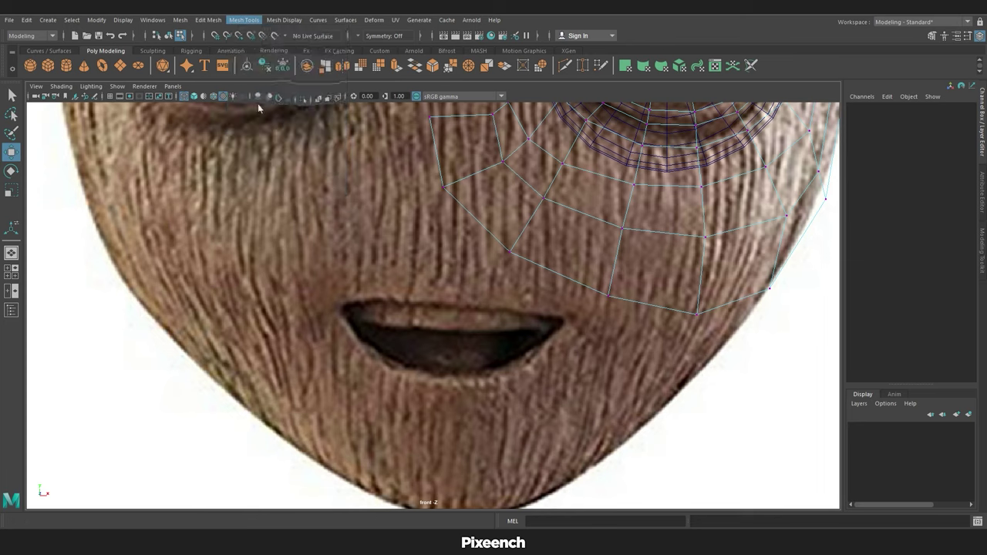
{"action": "left_click", "coordinate": [478, 308]}
{"action": "left_click", "coordinate": [516, 311]}
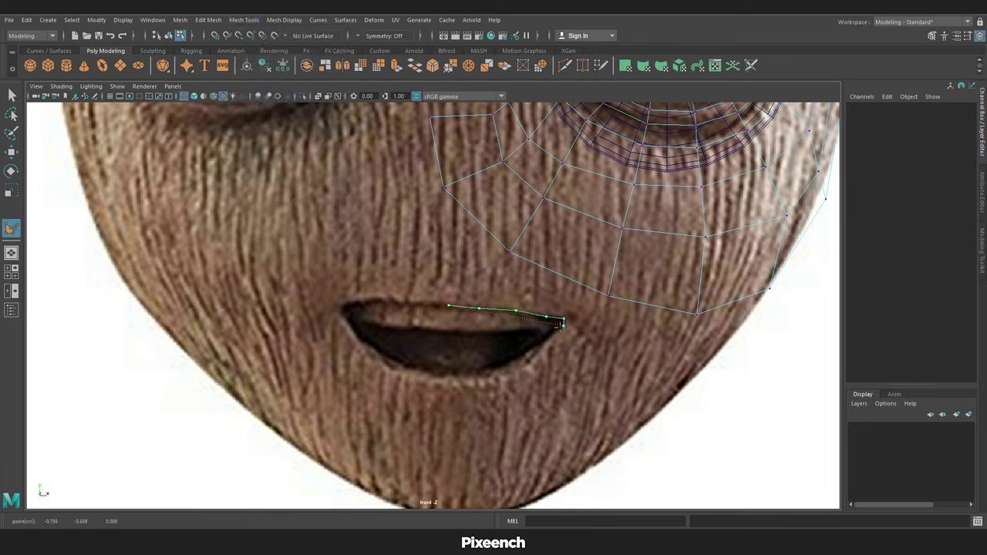
{"action": "left_click", "coordinate": [453, 381]}
{"action": "key", "text": "Return"}
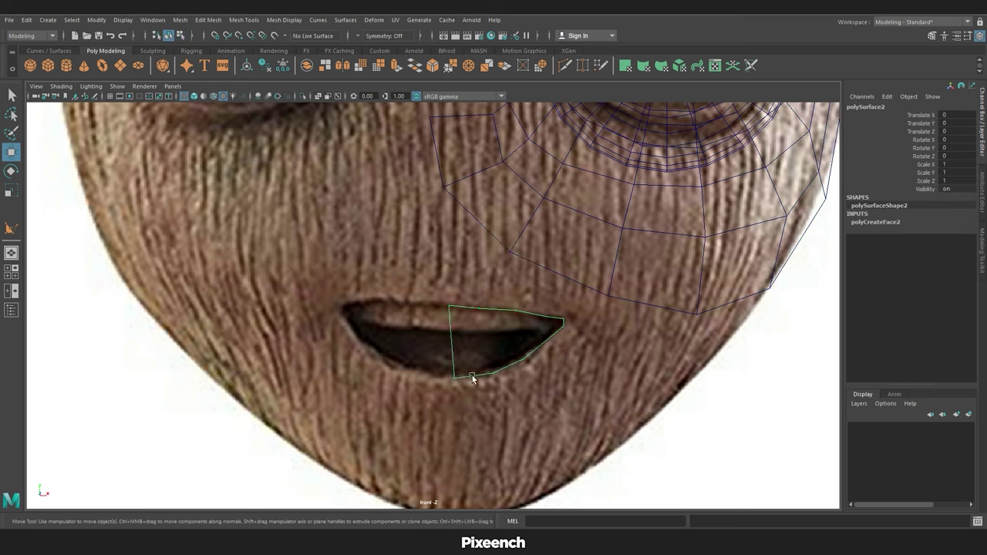
Move the mouth face in depth onto the head using the side view.
{"action": "key", "text": "space"}
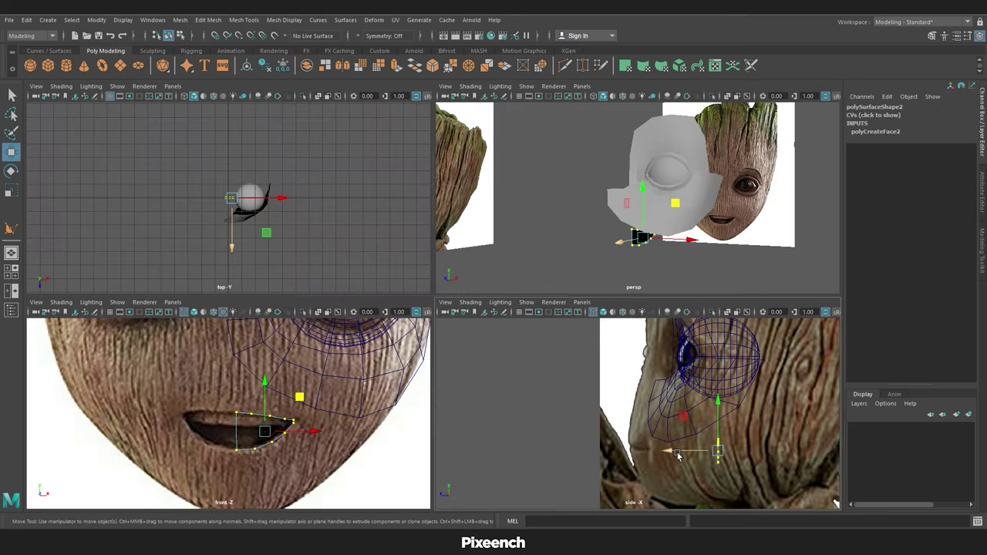
{"action": "left_click_drag", "start_coordinate": [587, 451], "coordinate": [641, 445]}
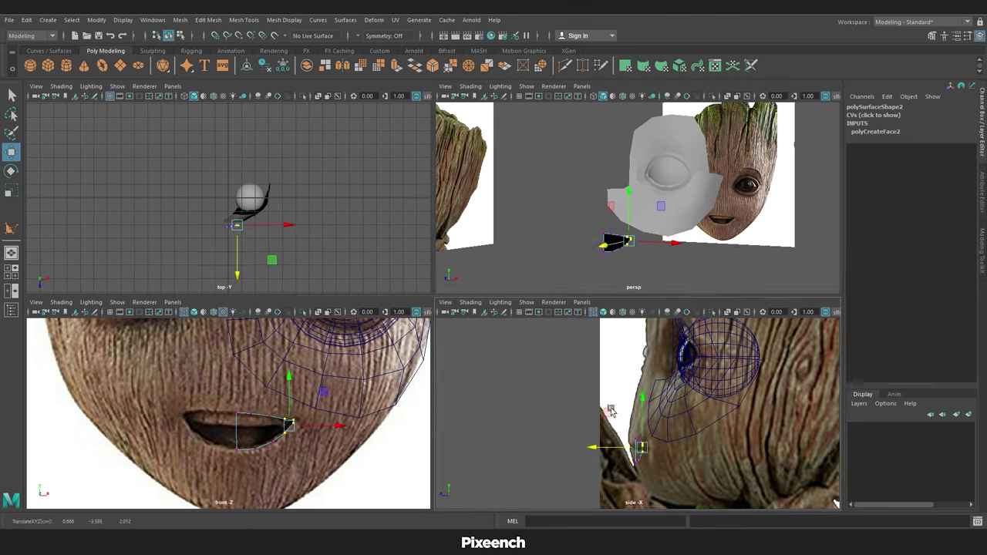
{"action": "left_click_drag", "start_coordinate": [682, 199], "coordinate": [632, 257]}
{"action": "key", "text": "space"}
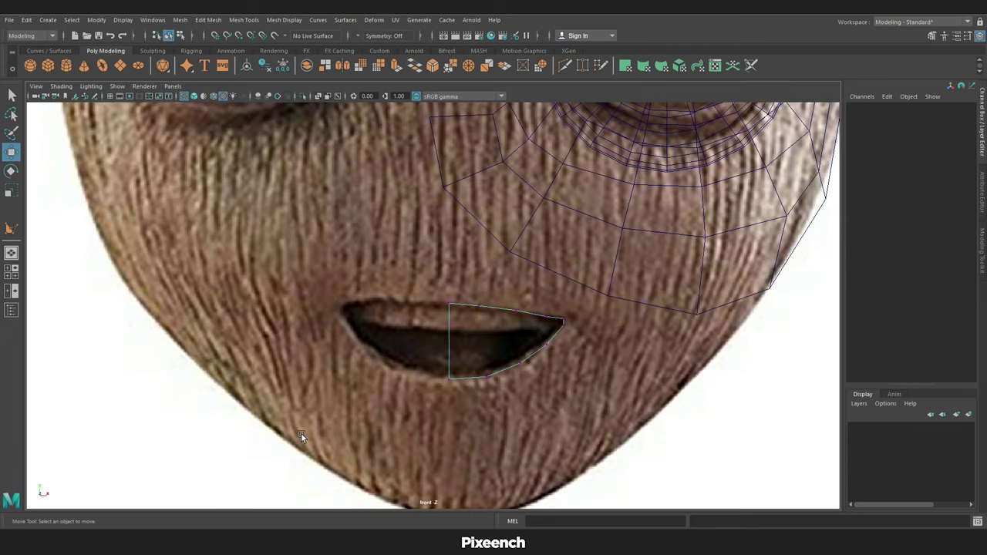
Extrude the mouth face's border and move the strip's upper and corner vertices around the lips.
{"action": "key", "text": "ctrl+e"}
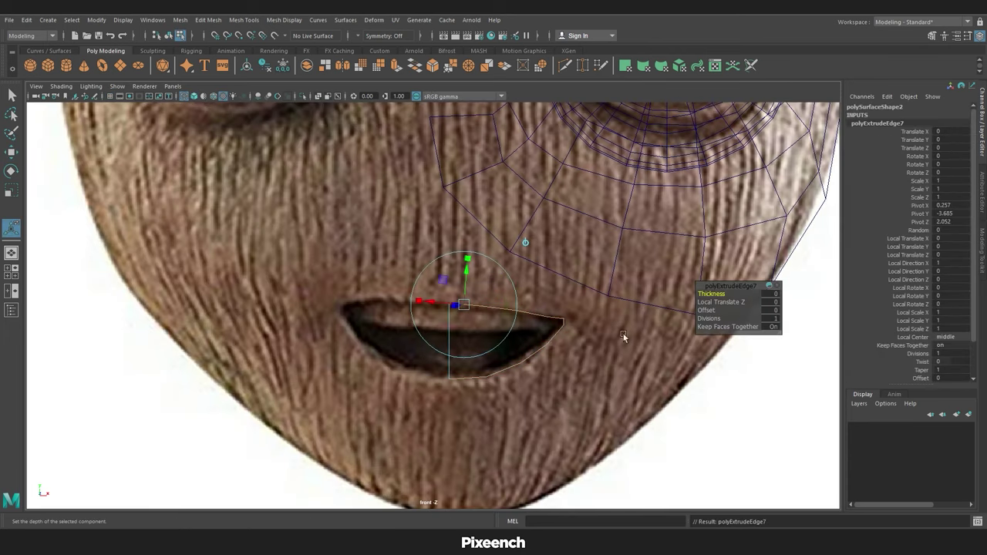
{"action": "right_click_drag", "start_coordinate": [473, 266], "coordinate": [425, 260]}
{"action": "mouse_move", "coordinate": [440, 247]}
{"action": "left_mouse_down"}
{"action": "mouse_move", "coordinate": [594, 289]}
{"action": "mouse_move", "coordinate": [584, 284]}
{"action": "mouse_move", "coordinate": [585, 297]}
{"action": "left_mouse_up"}
{"action": "left_click_drag", "start_coordinate": [645, 308], "coordinate": [624, 320]}
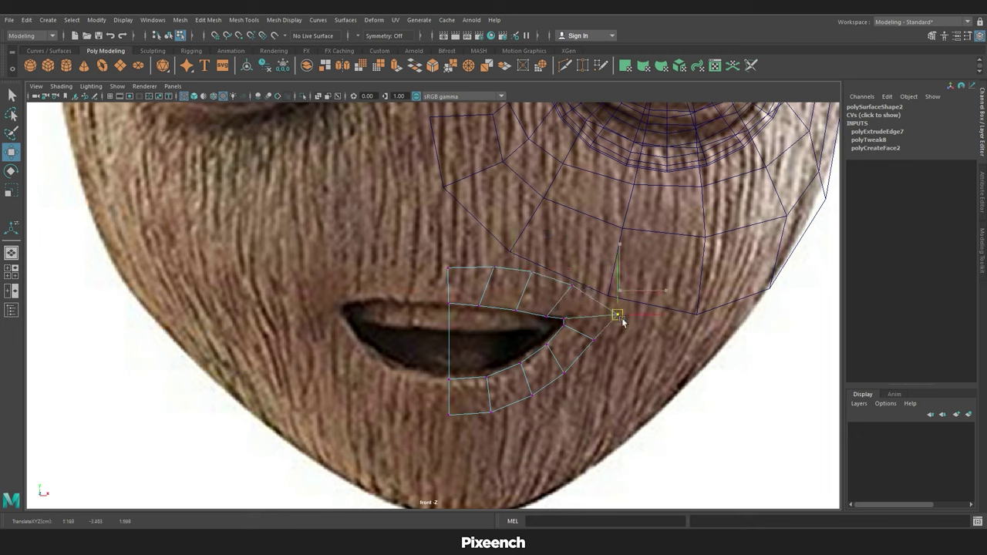
{"action": "left_click_drag", "start_coordinate": [591, 349], "coordinate": [532, 408]}
{"action": "left_click", "coordinate": [609, 318]}
{"action": "left_click", "coordinate": [571, 285]}
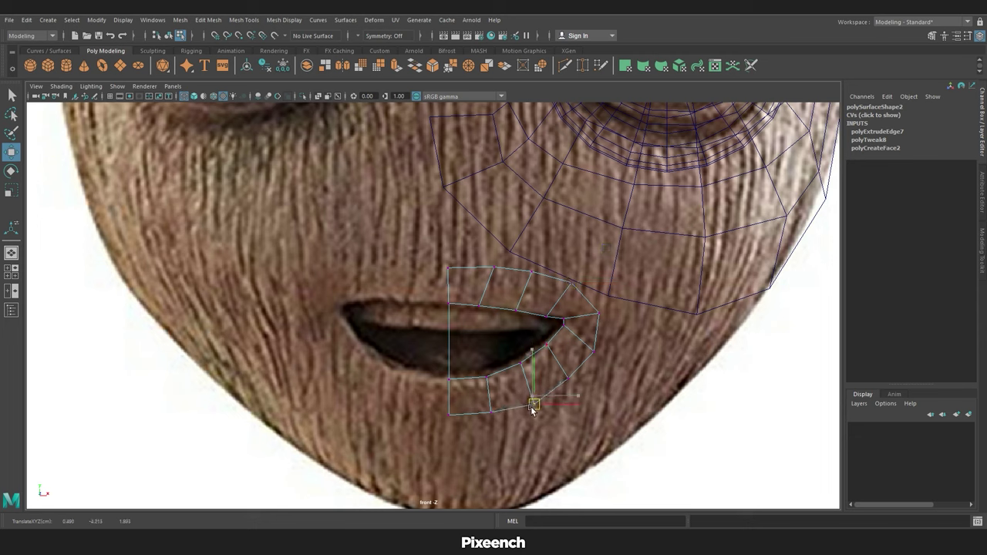
Lower the strip's bottom vertices and push the mouth-corner and upper-edge vertices into place.
{"action": "left_click_drag", "start_coordinate": [470, 413], "coordinate": [470, 418]}
{"action": "left_click", "coordinate": [533, 404]}
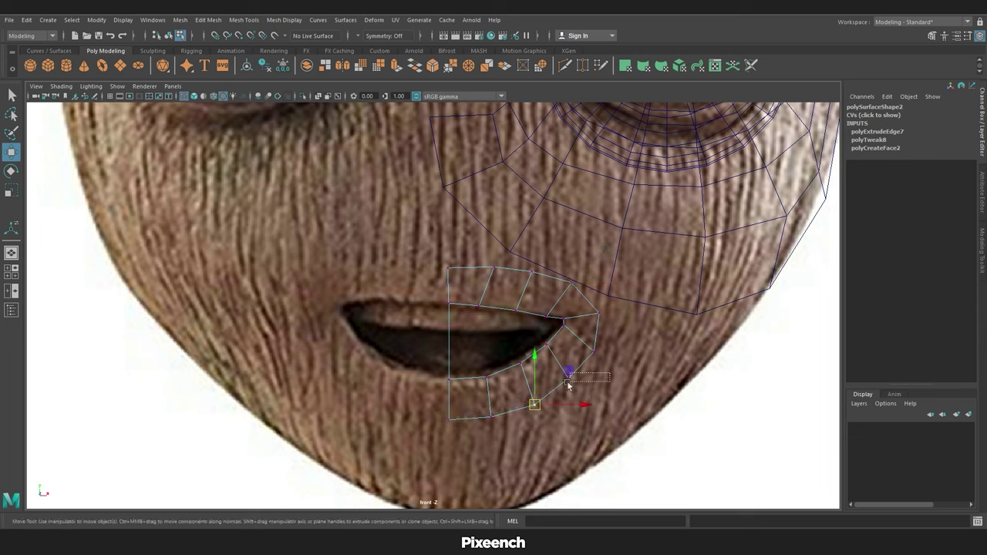
{"action": "left_click", "coordinate": [570, 349]}
{"action": "left_click_drag", "start_coordinate": [571, 349], "coordinate": [596, 347]}
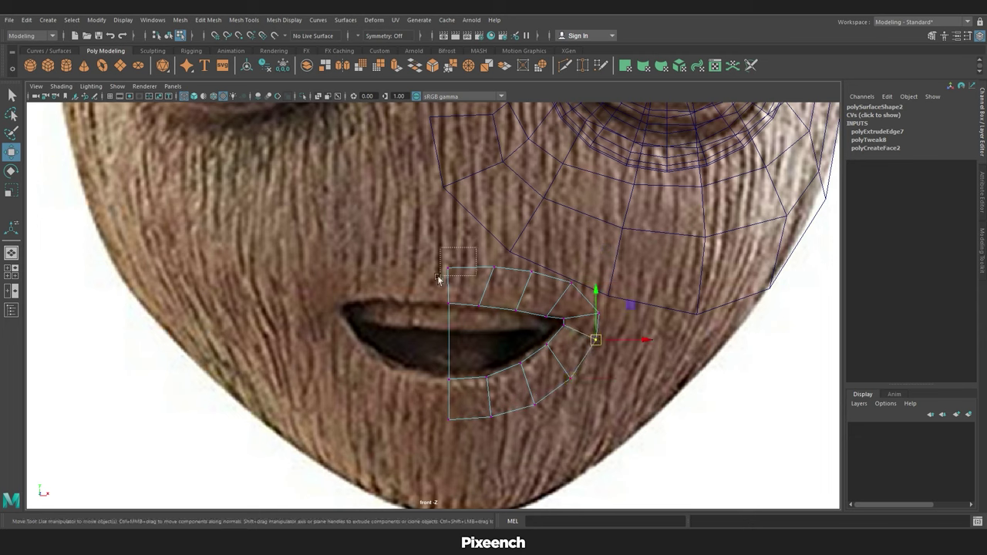
{"action": "left_click_drag", "start_coordinate": [448, 268], "coordinate": [494, 264]}
{"action": "left_click", "coordinate": [532, 272]}
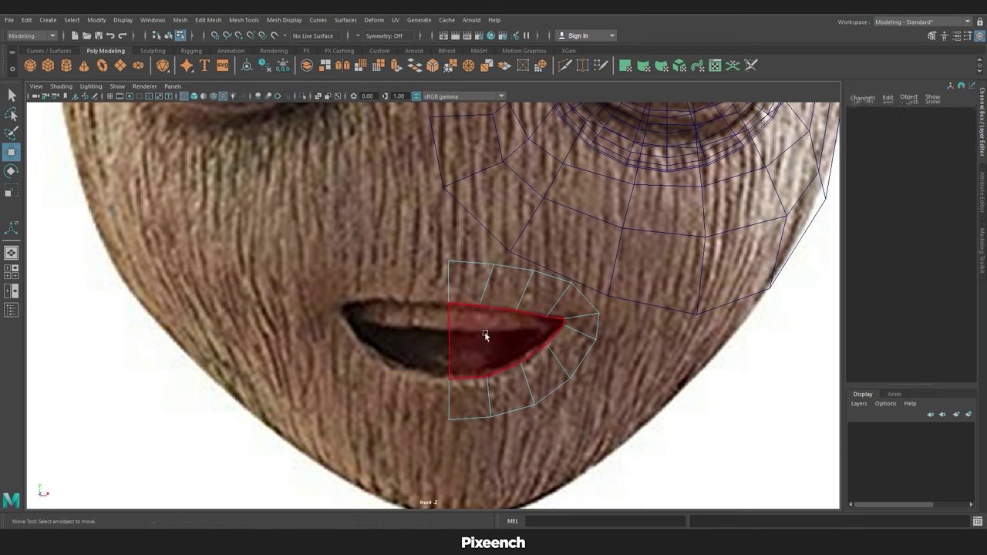
Delete the filler face inside the mouth and extrude the outer edges toward the chin at Offset 0.4.
{"action": "middle_click_drag", "start_coordinate": [602, 324], "coordinate": [599, 290], "text": "alt"}
{"action": "left_click", "coordinate": [598, 290]}
{"action": "key", "text": "ctrl+e"}
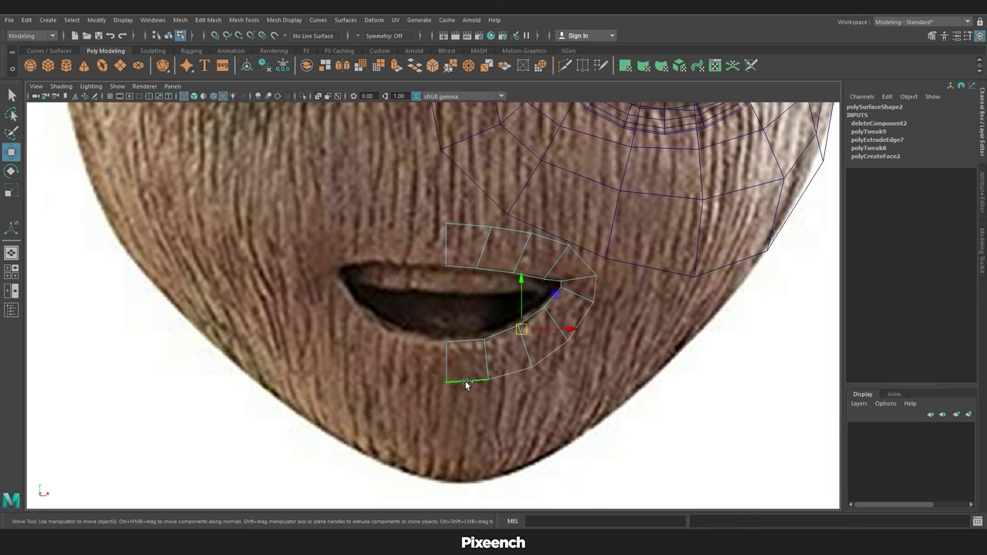
{"action": "key", "text": "ctrl+e"}
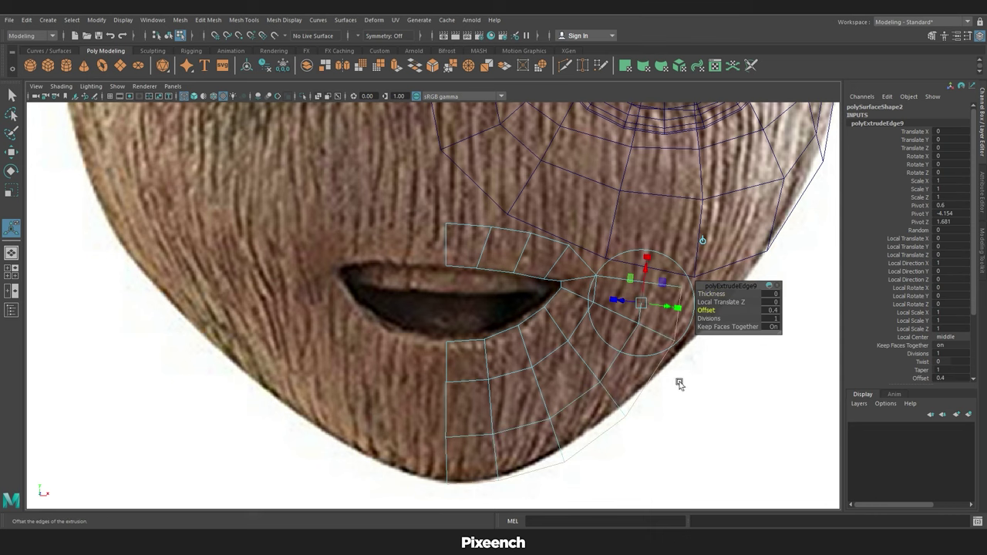
Drag the outer chin and lip-corner vertices onto the jaw line in front view.
{"action": "middle_click_drag", "start_coordinate": [678, 384], "coordinate": [584, 326], "text": "alt"}
{"action": "key", "text": "q"}
{"action": "key", "text": "w"}
{"action": "left_click_drag", "start_coordinate": [463, 397], "coordinate": [529, 371]}
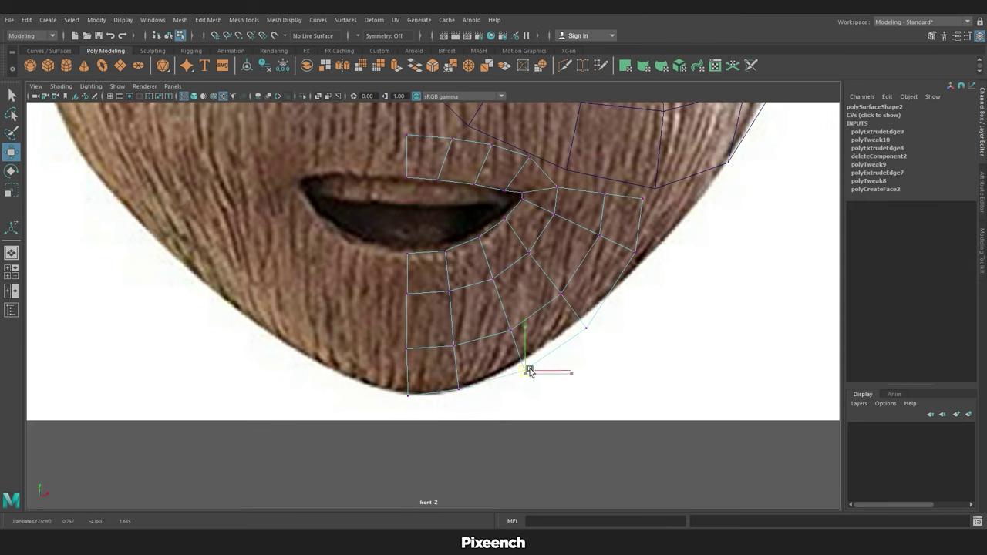
{"action": "middle_click_drag", "start_coordinate": [580, 324], "coordinate": [543, 407], "text": "alt"}
{"action": "left_click_drag", "start_coordinate": [543, 402], "coordinate": [609, 338]}
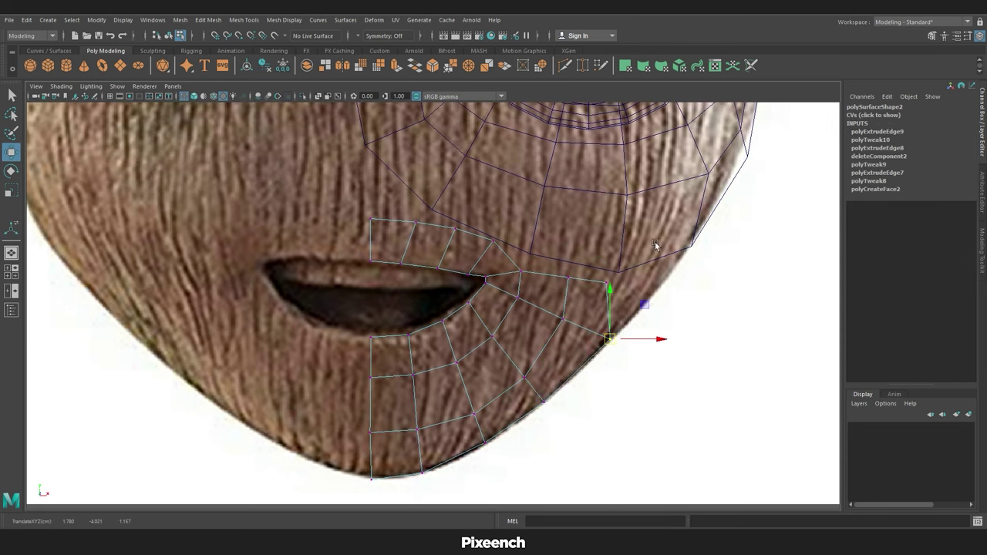
{"action": "left_click_drag", "start_coordinate": [567, 279], "coordinate": [607, 280]}
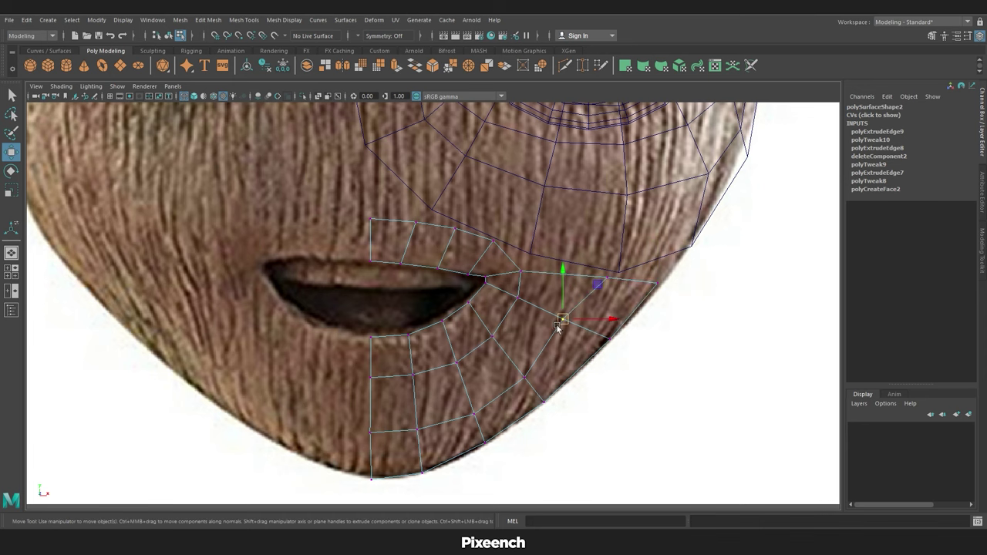
{"action": "left_click_drag", "start_coordinate": [557, 319], "coordinate": [569, 322]}
{"action": "left_click", "coordinate": [523, 377]}
{"action": "left_click", "coordinate": [471, 418]}
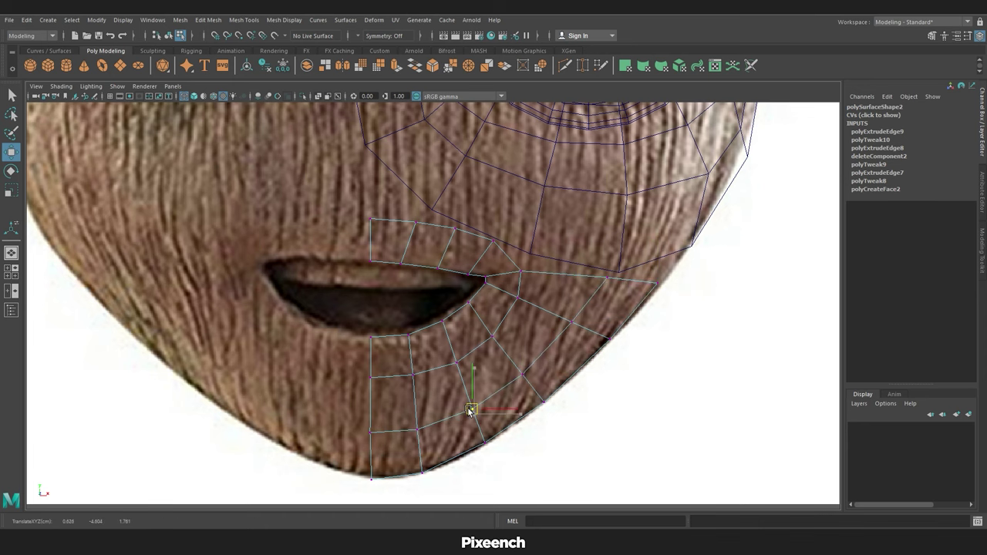
Push the outer chin vertices back in depth in the side view to wrap the jaw.
{"action": "key", "text": "space"}
{"action": "left_click_drag", "start_coordinate": [635, 404], "coordinate": [640, 396]}
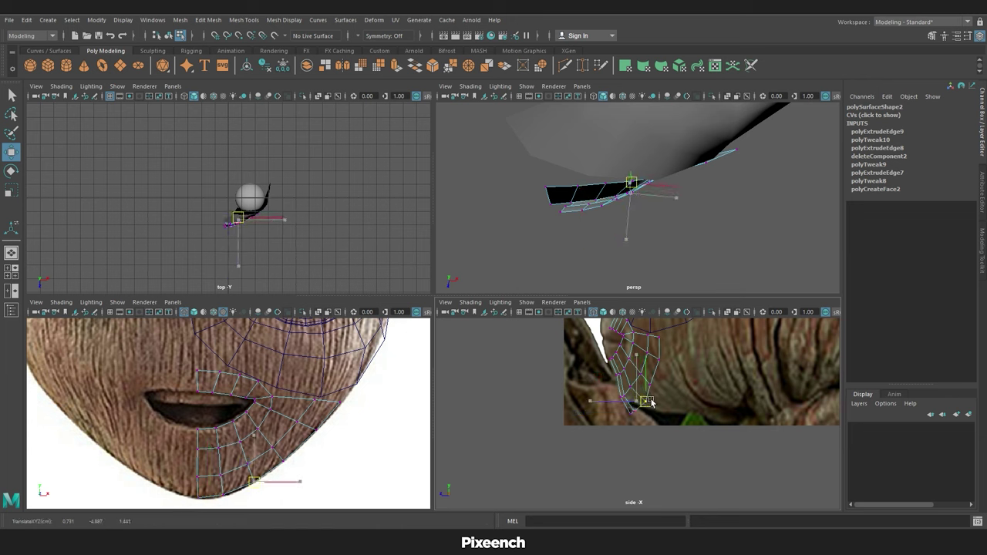
{"action": "scroll", "coordinate": [641, 397], "scroll_direction": "up", "scroll_amount": 2}
{"action": "key", "text": "w"}
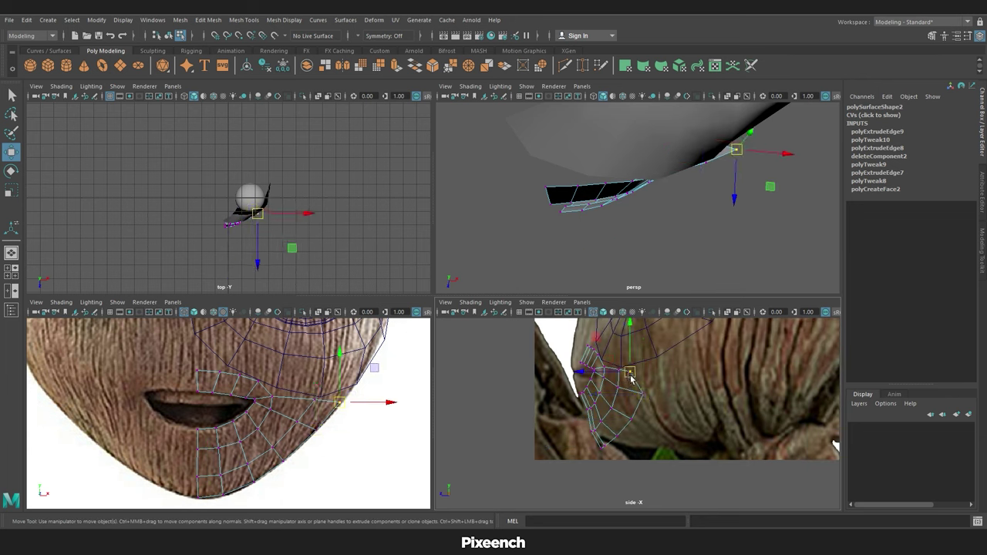
{"action": "left_click", "coordinate": [655, 365]}
{"action": "left_click_drag", "start_coordinate": [667, 384], "coordinate": [634, 407]}
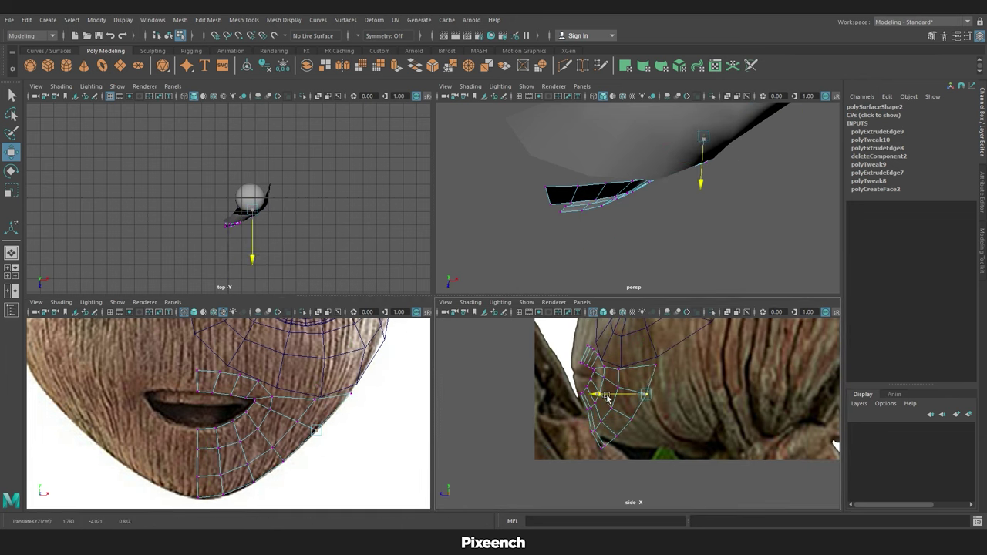
Fix the mouth mesh's face normals from the Mesh Display menu.
{"action": "key", "text": "F8"}
{"action": "left_click", "coordinate": [284, 19]}
{"action": "left_click", "coordinate": [308, 68]}
{"action": "key", "text": "space"}
Combine the eye and mouth meshes into one and switch to vertex editing.
{"action": "left_click", "coordinate": [180, 20]}
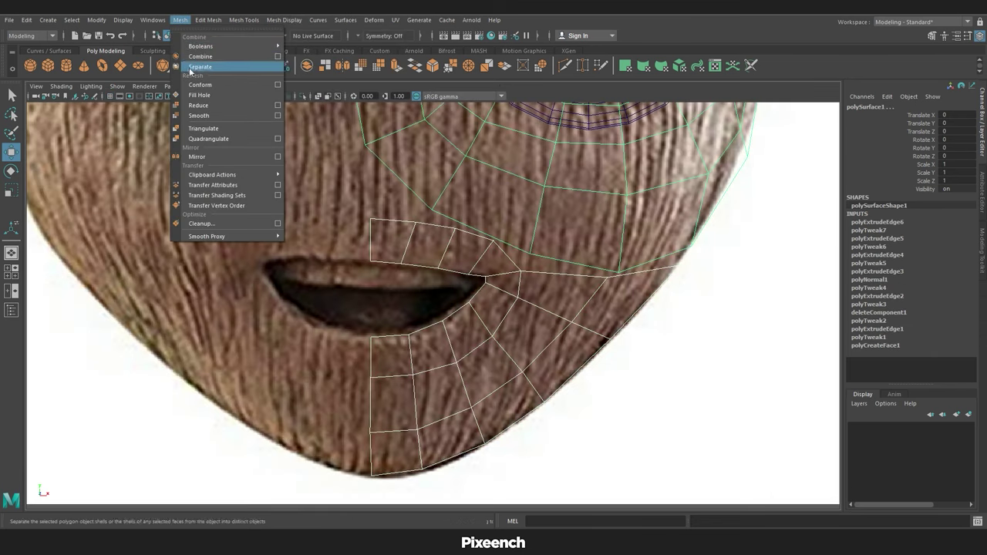
{"action": "left_click", "coordinate": [189, 67]}
{"action": "middle_click_drag", "start_coordinate": [634, 275], "coordinate": [559, 286], "text": "alt"}
{"action": "right_click_drag", "start_coordinate": [529, 276], "coordinate": [577, 232]}
{"action": "left_click", "coordinate": [543, 283]}
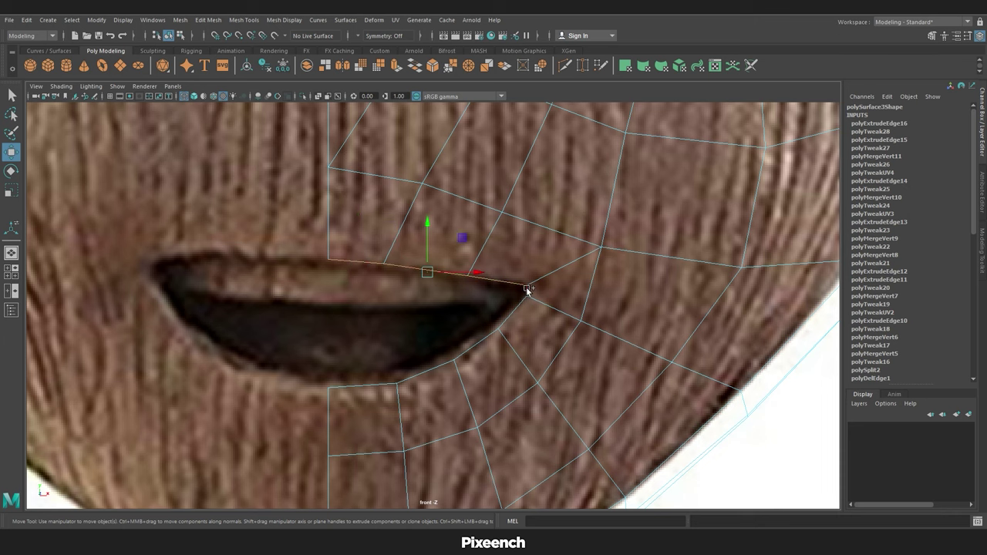
Extrude the lower mouth edges, then select the whole head mesh for the side view.
{"action": "left_click", "coordinate": [370, 387], "text": "shift"}
{"action": "key", "text": "ctrl+e"}
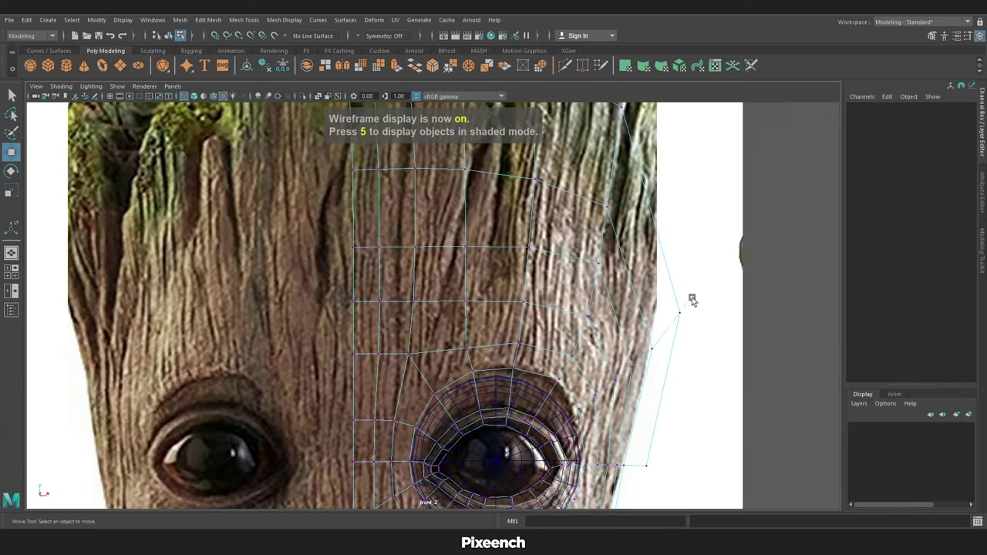
{"action": "left_click", "coordinate": [654, 349]}
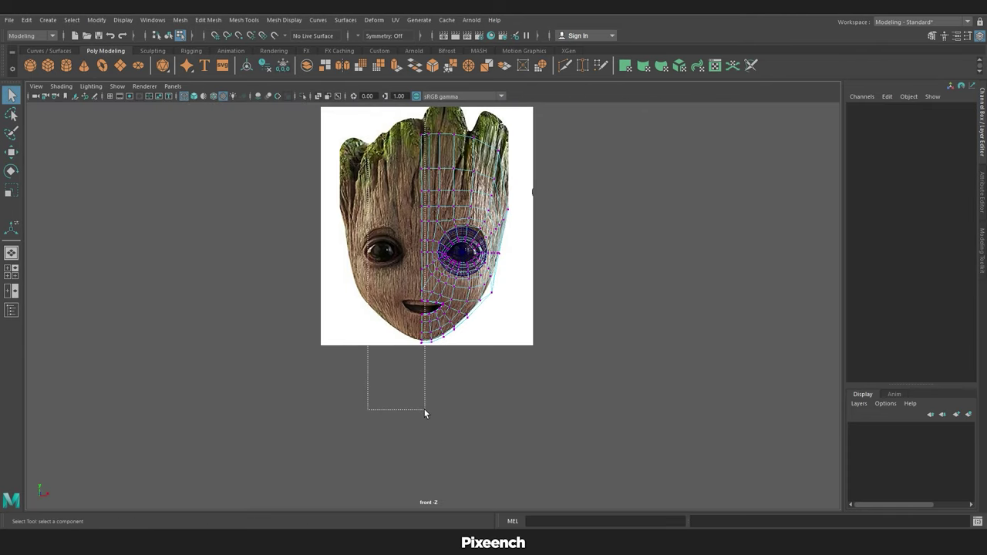
{"action": "left_click_drag", "start_coordinate": [425, 410], "coordinate": [424, 408]}
{"action": "key", "text": "r"}
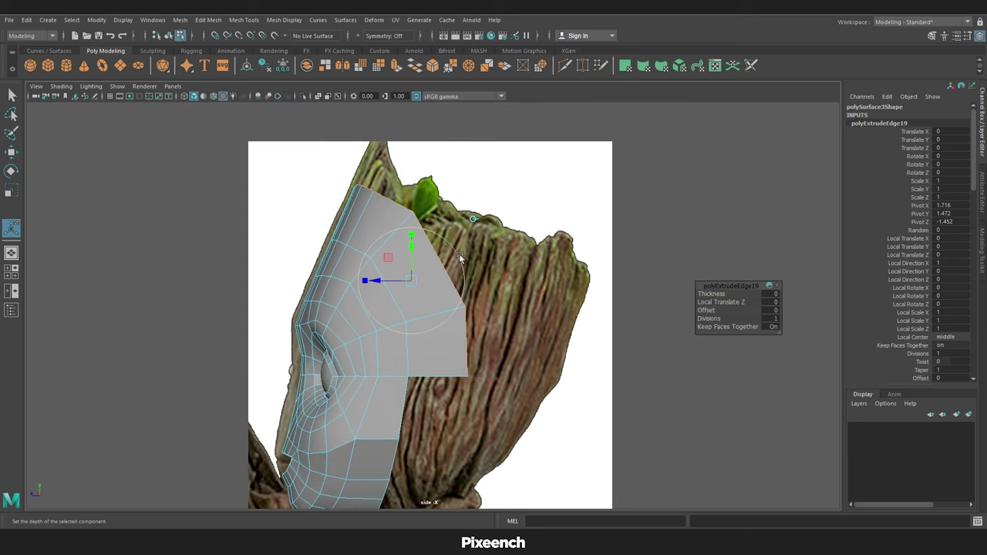
Rotate the extruded strip to follow the skull and pull its vertices left onto the head.
{"action": "mouse_move", "coordinate": [460, 258]}
{"action": "left_mouse_down"}
{"action": "mouse_move", "coordinate": [466, 292]}
{"action": "mouse_move", "coordinate": [455, 307]}
{"action": "left_mouse_up"}
{"action": "key", "text": "w"}
{"action": "key", "text": "F9"}
{"action": "left_click", "coordinate": [464, 380]}
{"action": "left_click_drag", "start_coordinate": [445, 381], "coordinate": [442, 373]}
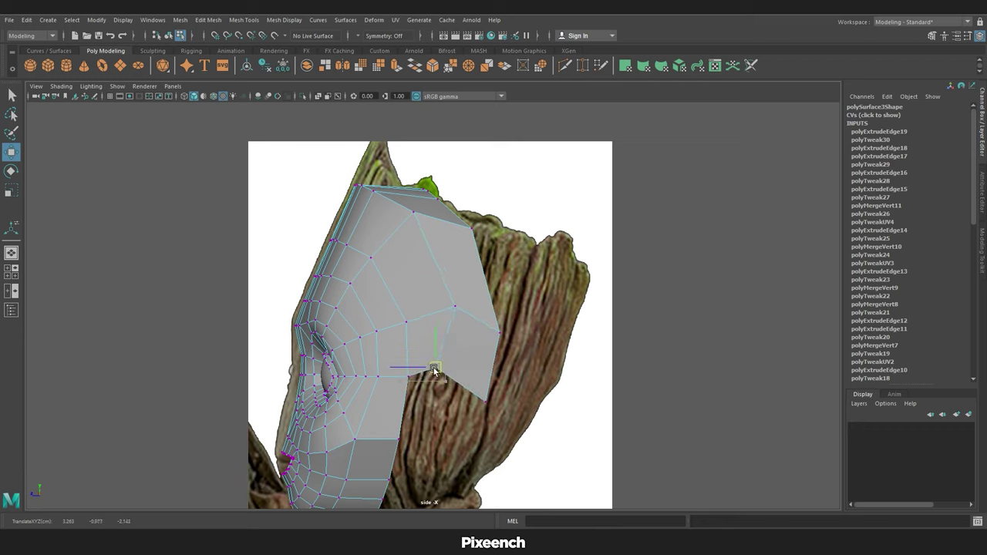
Move the strip's top, middle and lower outer vertices inward to fit the head outline.
{"action": "left_click", "coordinate": [456, 312]}
{"action": "left_click_drag", "start_coordinate": [421, 307], "coordinate": [413, 306]}
{"action": "left_click_drag", "start_coordinate": [470, 229], "coordinate": [461, 222]}
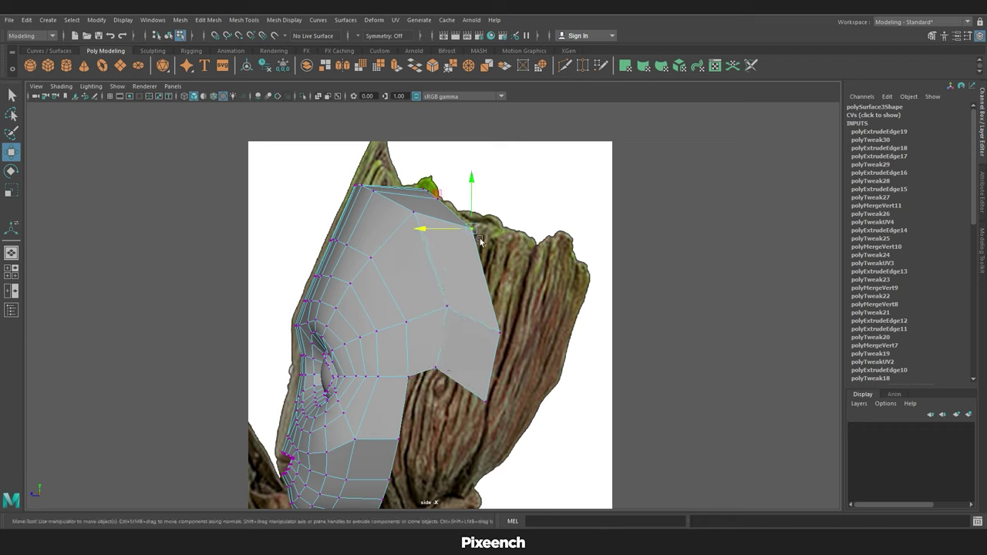
{"action": "left_click_drag", "start_coordinate": [499, 332], "coordinate": [493, 323]}
{"action": "left_click_drag", "start_coordinate": [484, 400], "coordinate": [475, 392]}
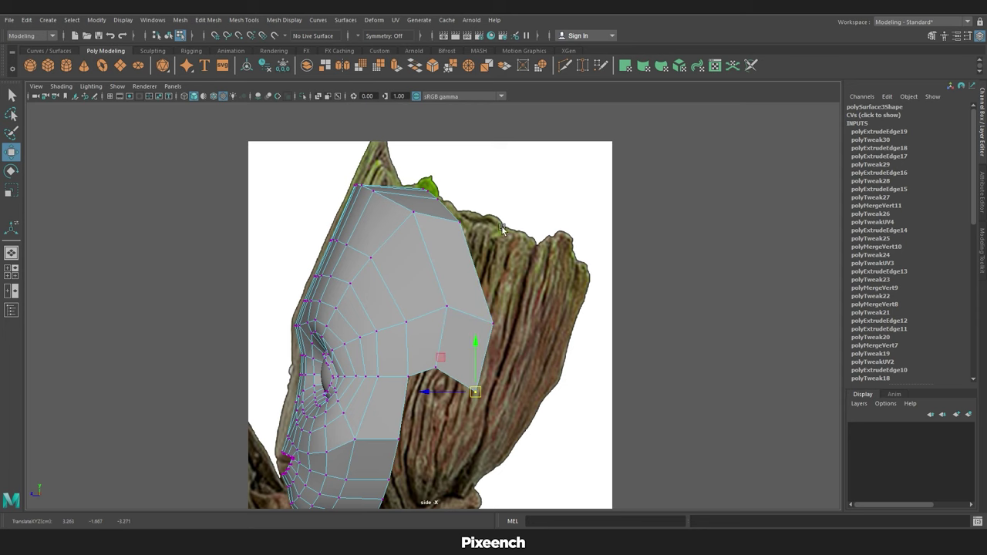
{"action": "left_click_drag", "start_coordinate": [527, 199], "coordinate": [439, 236]}
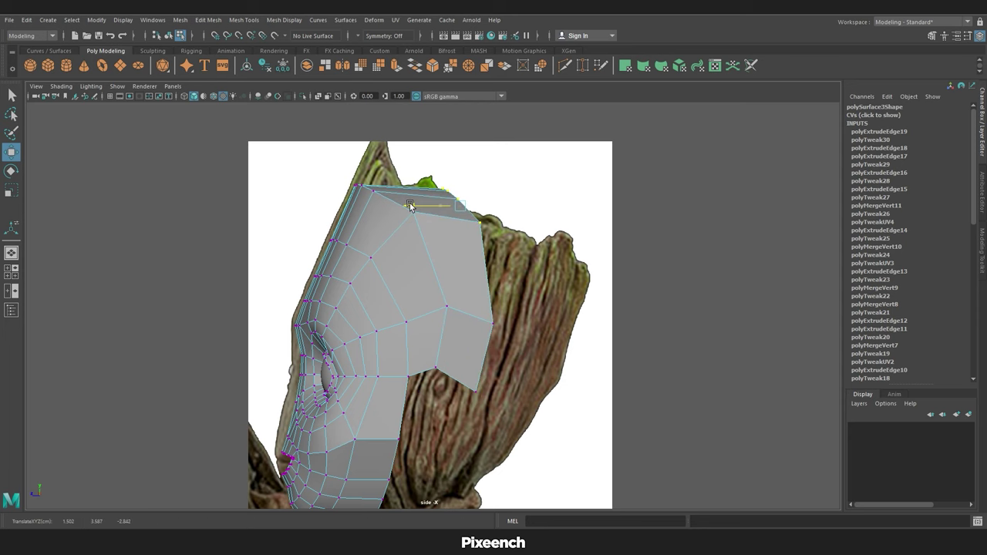
{"action": "middle_click_drag", "start_coordinate": [401, 231], "coordinate": [394, 214], "text": "alt"}
Extrude the top border edge (polyExtrudeEdge20) and reshape it over the skull.
{"action": "right_click_drag", "start_coordinate": [479, 274], "coordinate": [553, 296]}
{"action": "key", "text": "ctrl+e"}
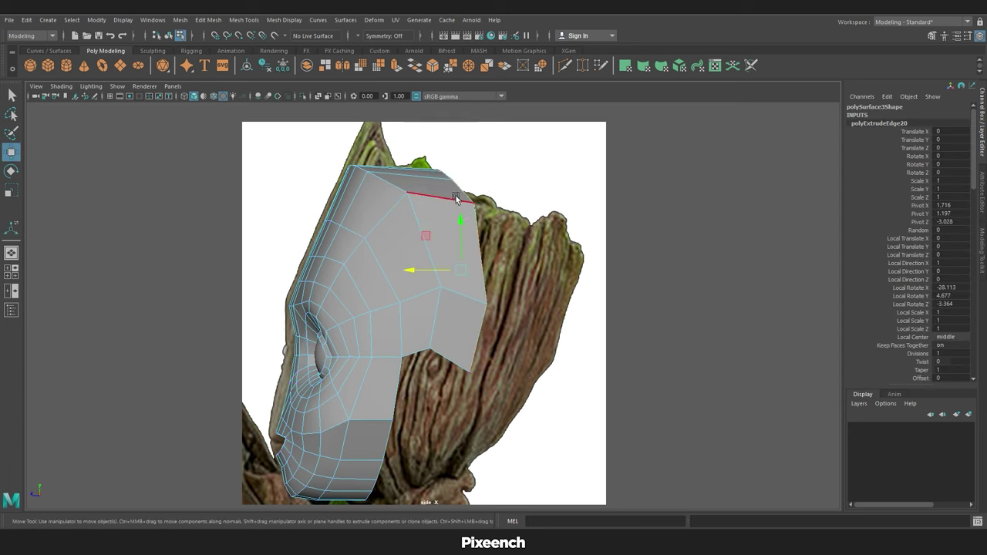
{"action": "mouse_move", "coordinate": [460, 270]}
{"action": "left_mouse_down"}
{"action": "mouse_move", "coordinate": [499, 302]}
{"action": "mouse_move", "coordinate": [544, 290]}
{"action": "left_mouse_up"}
{"action": "key", "text": "e"}
{"action": "key", "text": "w"}
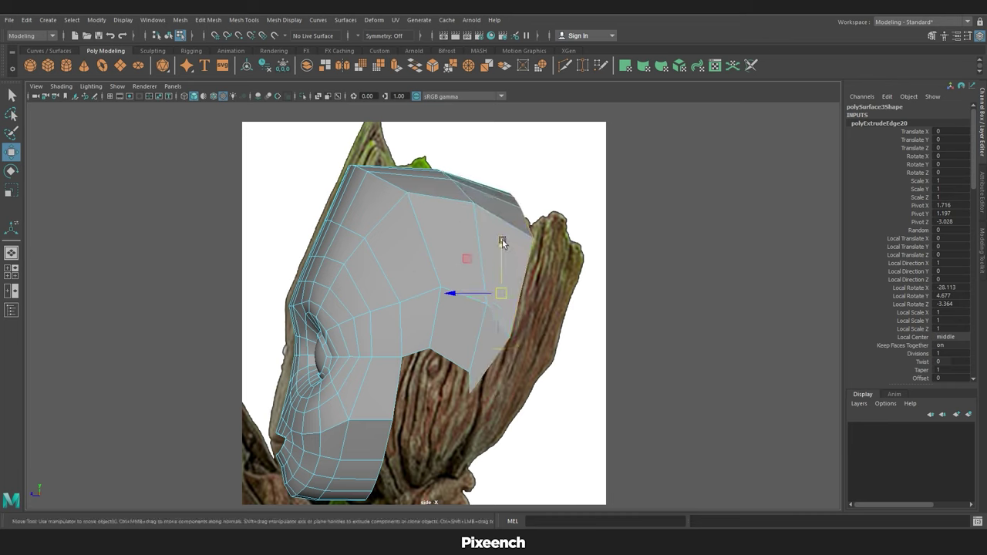
{"action": "mouse_move", "coordinate": [502, 239]}
{"action": "left_mouse_down"}
{"action": "mouse_move", "coordinate": [503, 260]}
{"action": "mouse_move", "coordinate": [466, 223]}
{"action": "left_mouse_up"}
Extrude the rear boundary edge (polyExtrudeEdge21) and pull it right and down.
{"action": "left_click", "coordinate": [503, 260]}
{"action": "key", "text": "e"}
{"action": "key", "text": "w"}
{"action": "left_click", "coordinate": [520, 289]}
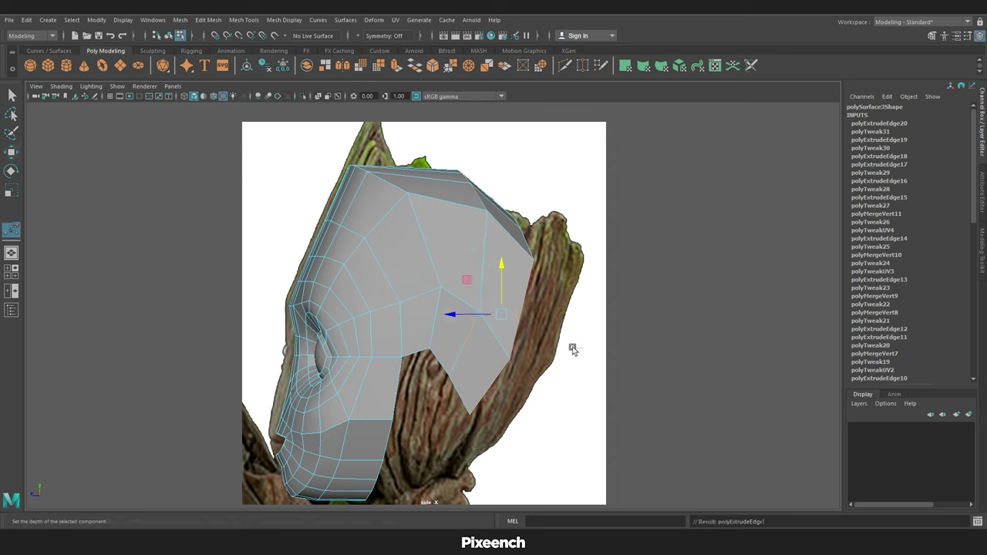
{"action": "key", "text": "ctrl+e"}
{"action": "left_click_drag", "start_coordinate": [502, 313], "coordinate": [558, 344]}
Rotate the newest strip so it wraps around the back of the skull.
{"action": "key", "text": "w"}
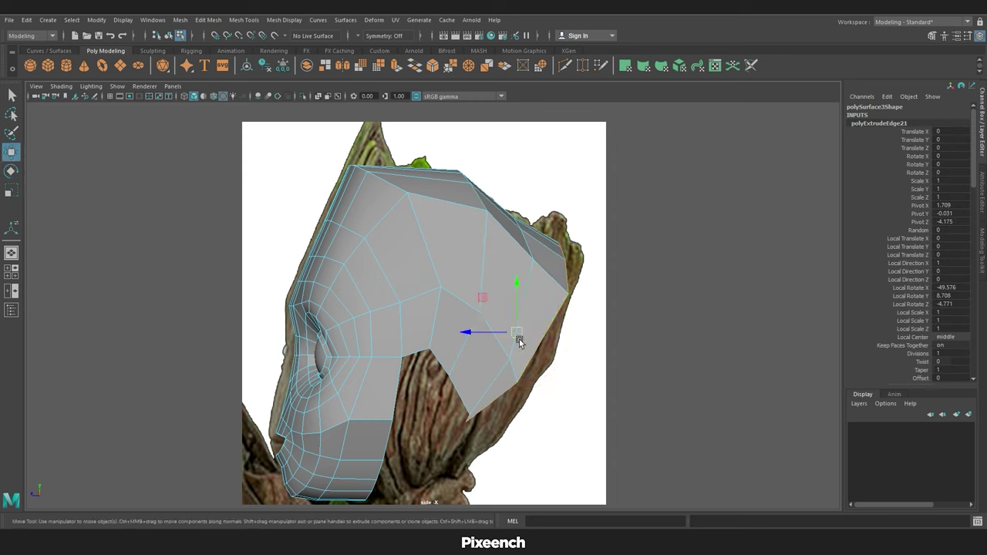
{"action": "left_click", "coordinate": [531, 292]}
{"action": "key", "text": "e"}
{"action": "left_click_drag", "start_coordinate": [532, 283], "coordinate": [540, 297]}
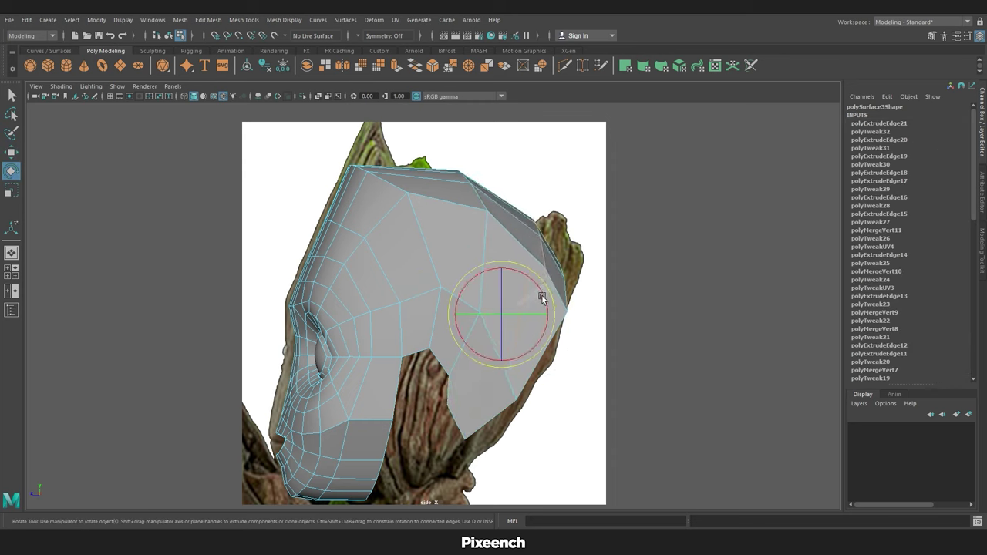
Reshape the upper back vertices to round out the skull.
{"action": "left_click", "coordinate": [481, 245]}
{"action": "key", "text": "w"}
{"action": "left_click_drag", "start_coordinate": [450, 281], "coordinate": [456, 283]}
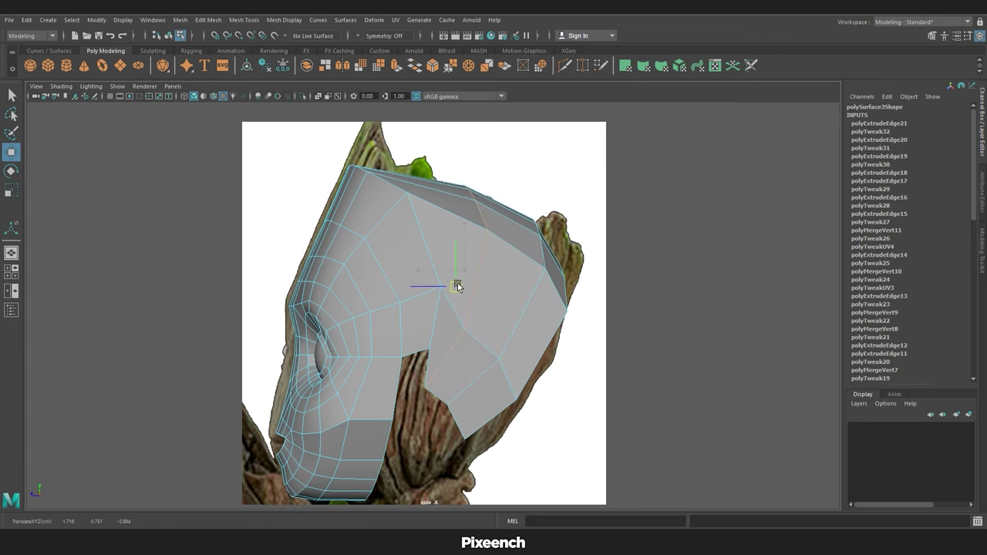
{"action": "right_click_drag", "start_coordinate": [456, 260], "coordinate": [422, 404]}
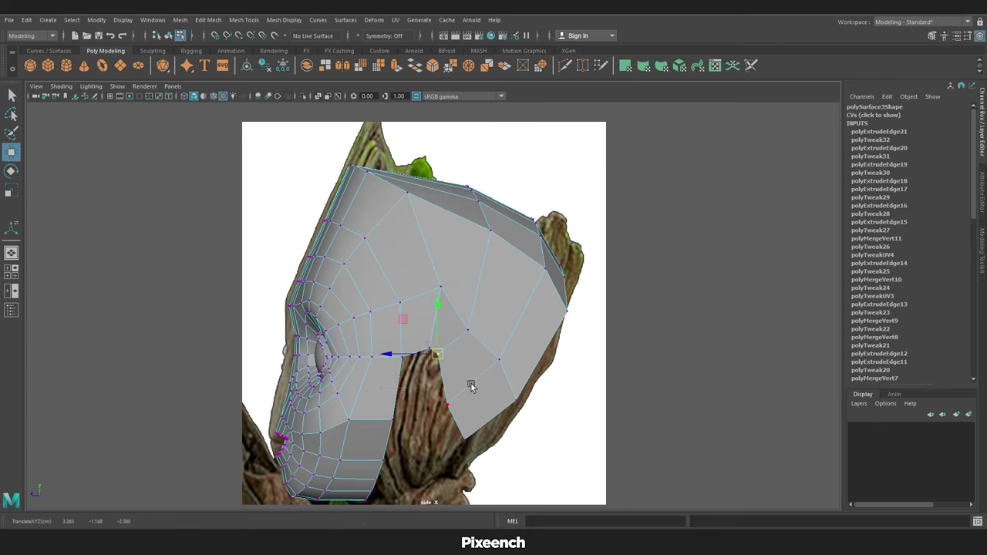
{"action": "left_click", "coordinate": [529, 294]}
{"action": "key", "text": "e"}
{"action": "key", "text": "w"}
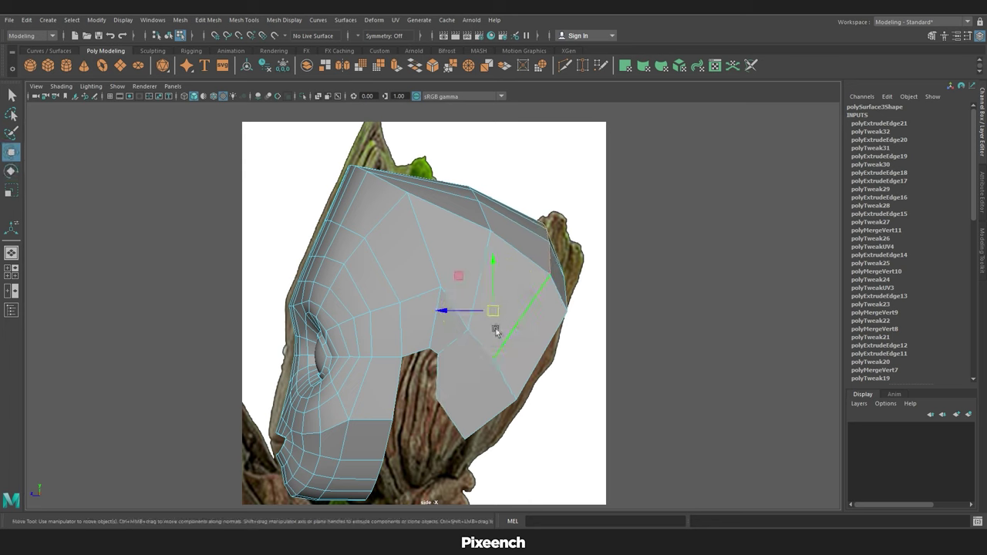
{"action": "left_click_drag", "start_coordinate": [496, 326], "coordinate": [490, 315]}
Move the notch and lower corner vertices up and inward under the strip.
{"action": "right_click_drag", "start_coordinate": [491, 364], "coordinate": [490, 331]}
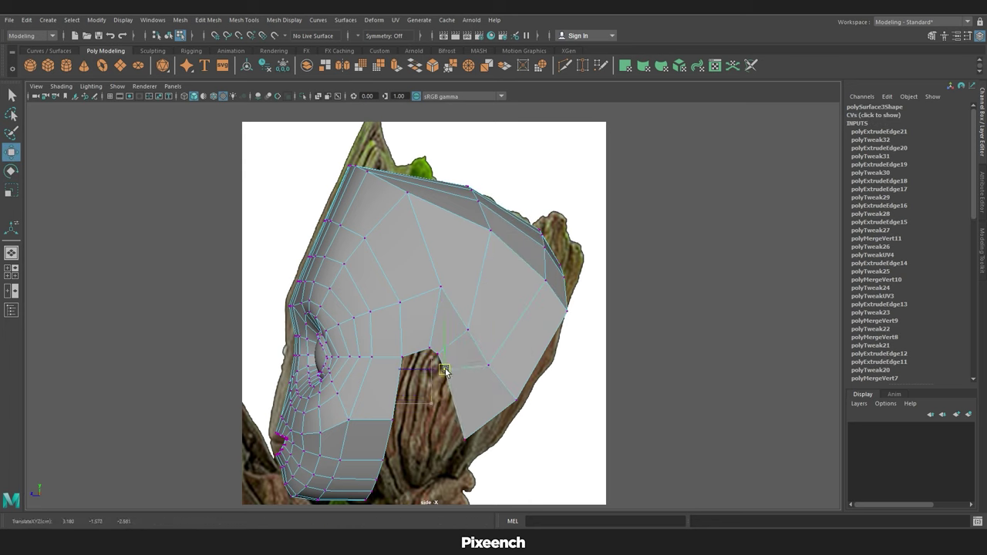
{"action": "left_click_drag", "start_coordinate": [433, 356], "coordinate": [449, 405]}
{"action": "left_click_drag", "start_coordinate": [515, 399], "coordinate": [493, 391]}
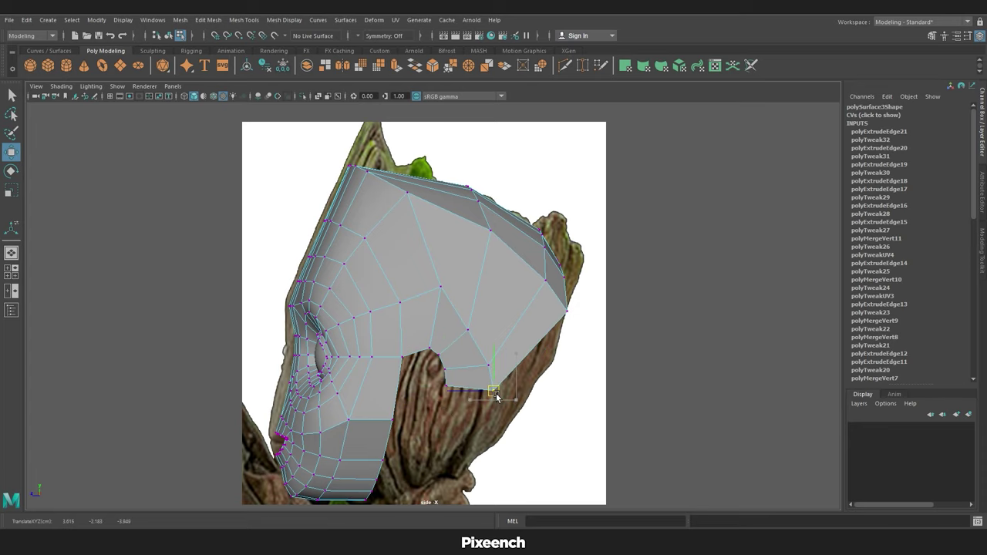
{"action": "left_click_drag", "start_coordinate": [468, 330], "coordinate": [477, 307]}
{"action": "left_click", "coordinate": [489, 365]}
{"action": "left_click_drag", "start_coordinate": [479, 371], "coordinate": [463, 355]}
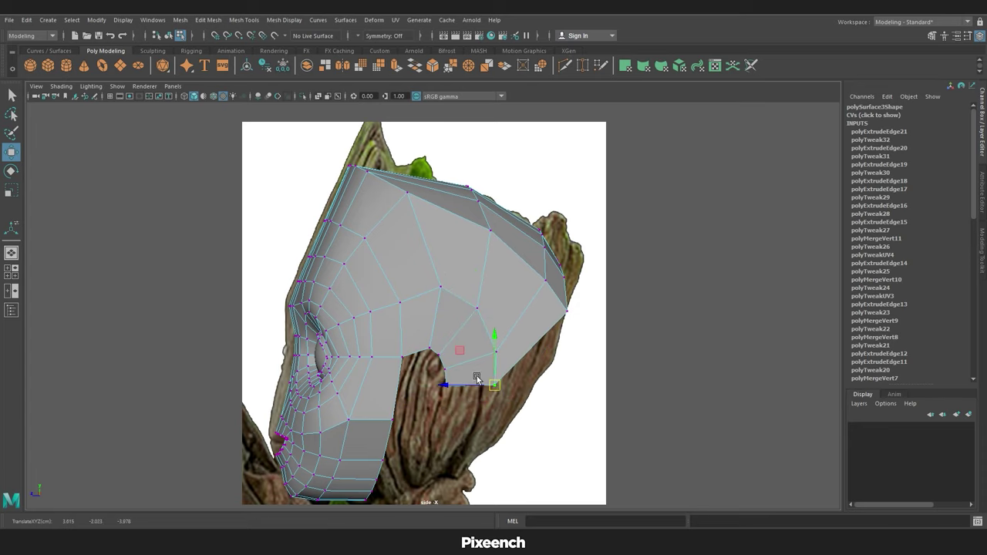
Check the head in perspective, then extrude the lower rear edge (polyExtrudeEdge22) down under the head.
{"action": "key", "text": "space"}
{"action": "mouse_move", "coordinate": [558, 326]}
{"action": "left_mouse_down", "text": "alt"}
{"action": "mouse_move", "coordinate": [545, 255]}
{"action": "mouse_move", "coordinate": [494, 390]}
{"action": "mouse_move", "coordinate": [456, 403]}
{"action": "mouse_move", "coordinate": [463, 439]}
{"action": "mouse_move", "coordinate": [532, 260]}
{"action": "mouse_move", "coordinate": [408, 327]}
{"action": "mouse_move", "coordinate": [423, 440]}
{"action": "mouse_move", "coordinate": [432, 382]}
{"action": "mouse_move", "coordinate": [396, 385]}
{"action": "mouse_move", "coordinate": [551, 254]}
{"action": "mouse_move", "coordinate": [540, 262]}
{"action": "mouse_move", "coordinate": [557, 339]}
{"action": "left_mouse_up", "text": "alt"}
{"action": "key", "text": "space"}
{"action": "key", "text": "ctrl+e"}
{"action": "key", "text": "e"}
{"action": "key", "text": "w"}
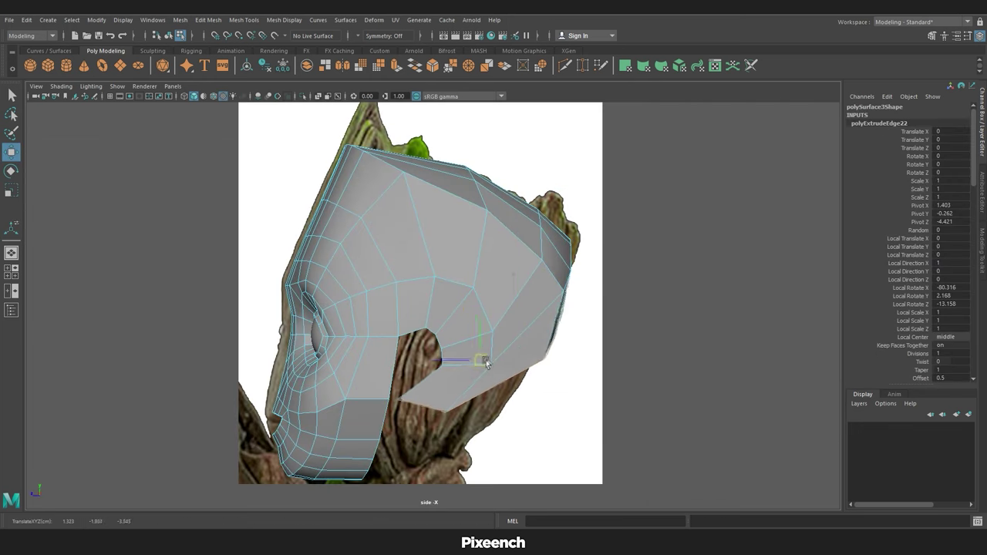
{"action": "middle_click_drag", "start_coordinate": [672, 290], "coordinate": [668, 270], "text": "alt"}
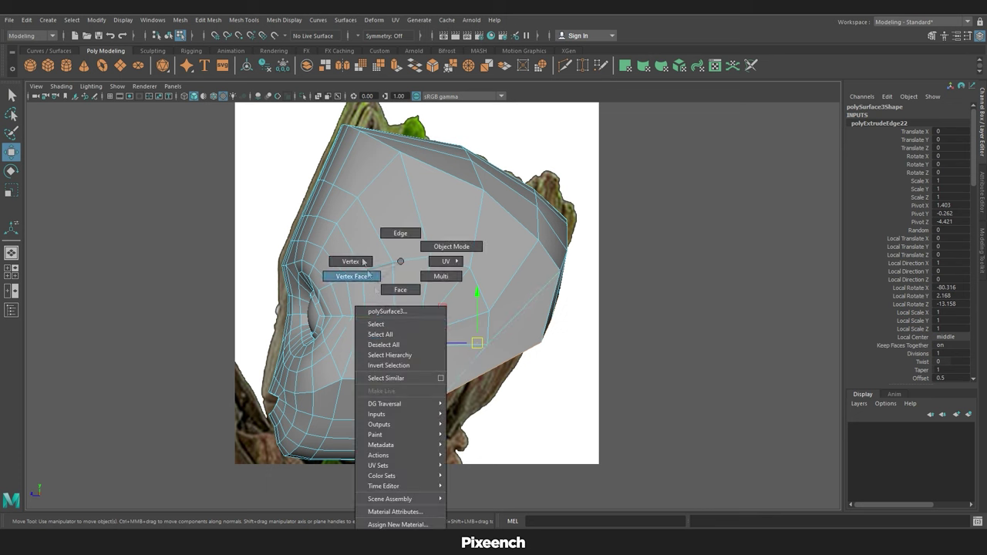
Move the strip's bottom vertex down and right, viewing the mesh as wireframe.
{"action": "right_click_drag", "start_coordinate": [397, 262], "coordinate": [347, 261]}
{"action": "left_click", "coordinate": [395, 382]}
{"action": "mouse_move", "coordinate": [395, 382]}
{"action": "left_mouse_down"}
{"action": "mouse_move", "coordinate": [442, 406]}
{"action": "mouse_move", "coordinate": [473, 386]}
{"action": "mouse_move", "coordinate": [402, 363]}
{"action": "left_mouse_up"}
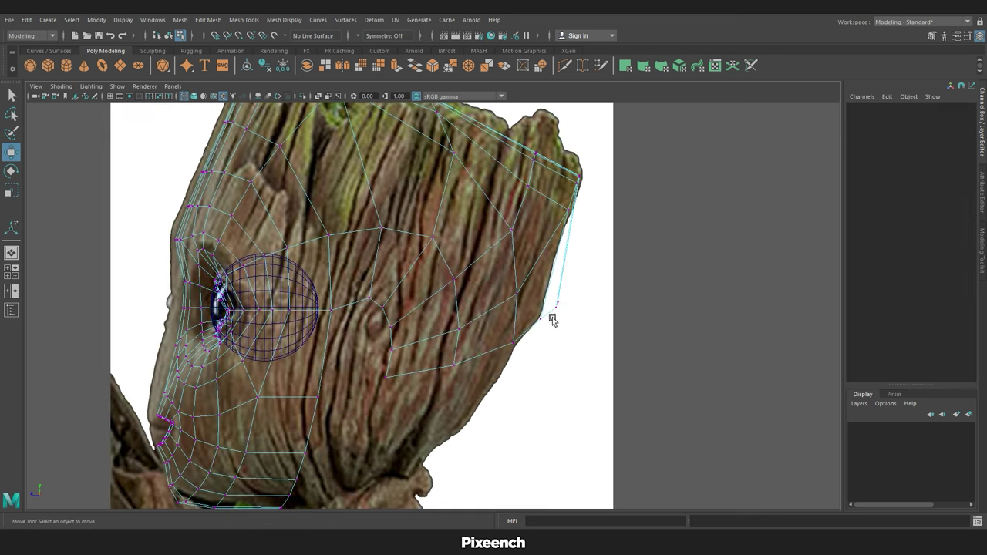
{"action": "key", "text": "4"}
{"action": "scroll", "coordinate": [502, 299], "scroll_direction": "up", "scroll_amount": 2}
Extrude the lower border edges down-left and weld the bottom corner vertices together.
{"action": "right_click_drag", "start_coordinate": [675, 315], "coordinate": [644, 243], "text": "shift"}
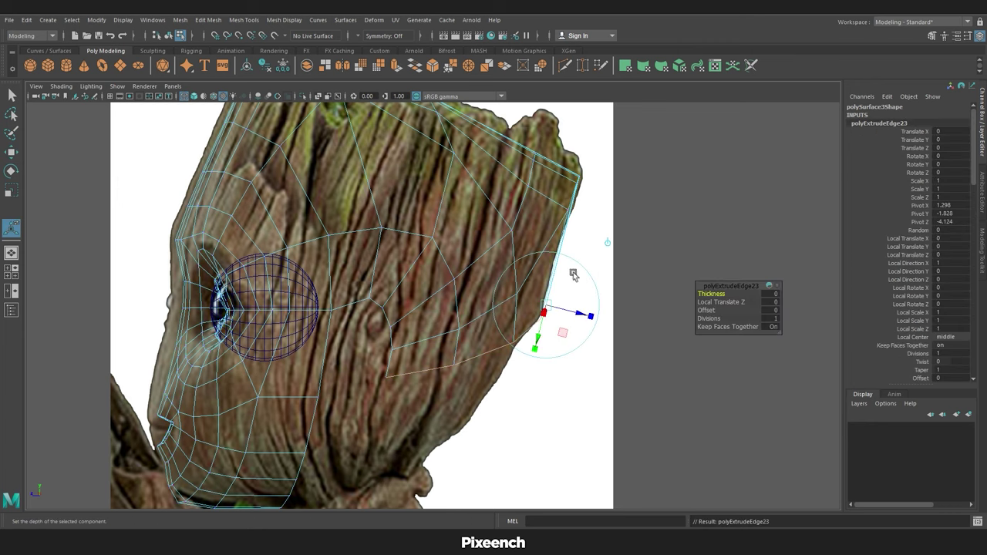
{"action": "left_click_drag", "start_coordinate": [542, 306], "coordinate": [414, 424]}
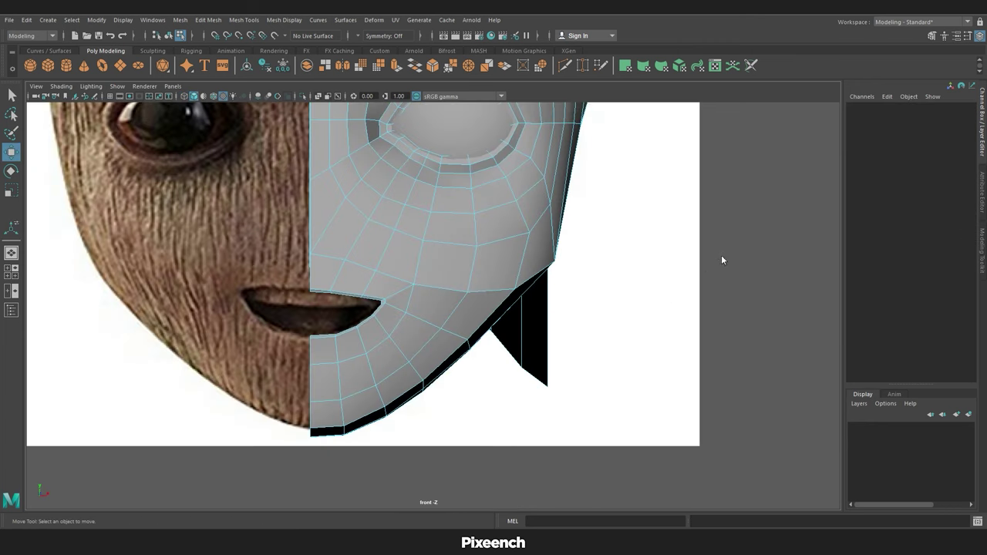
{"action": "left_click_drag", "start_coordinate": [549, 388], "coordinate": [486, 397]}
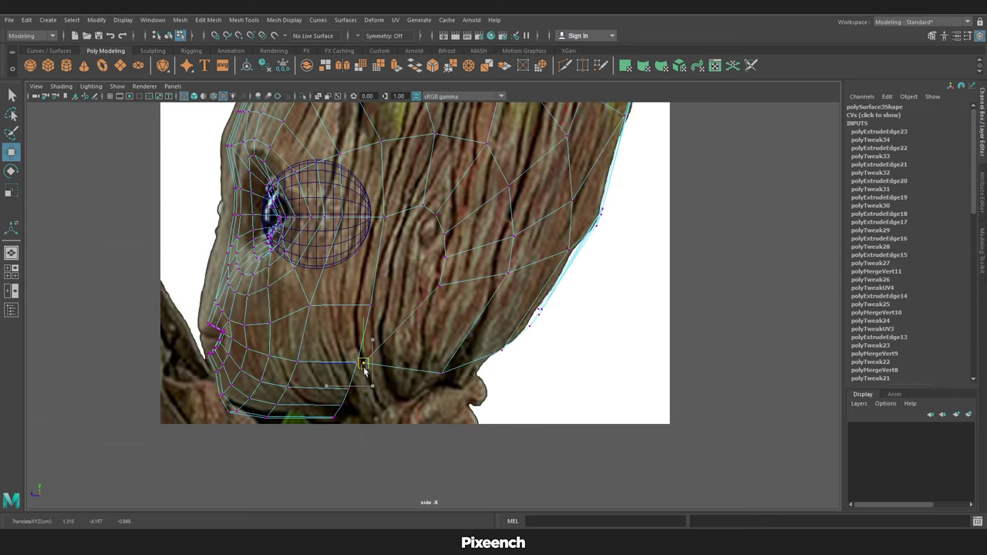
{"action": "right_click_drag", "start_coordinate": [412, 344], "coordinate": [432, 351], "text": "shift"}
{"action": "key", "text": "w"}
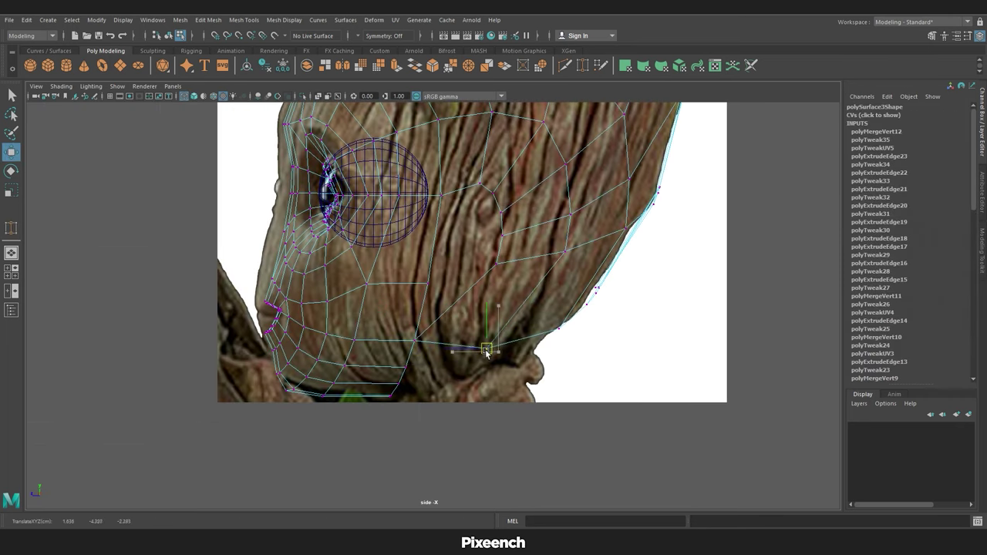
Raise and position the jaw vertices to smooth the jawline.
{"action": "mouse_move", "coordinate": [489, 351]}
{"action": "left_mouse_down"}
{"action": "mouse_move", "coordinate": [534, 326]}
{"action": "mouse_move", "coordinate": [473, 337]}
{"action": "mouse_move", "coordinate": [496, 331]}
{"action": "left_mouse_up"}
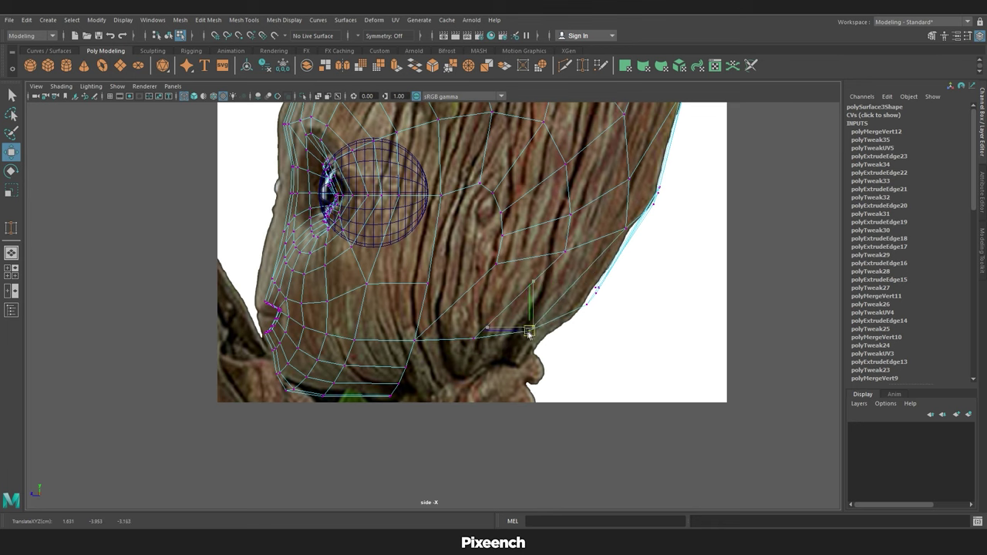
{"action": "scroll", "coordinate": [441, 260], "scroll_direction": "down", "scroll_amount": 3}
{"action": "right_click_drag", "start_coordinate": [441, 260], "coordinate": [441, 228]}
{"action": "left_click", "coordinate": [407, 264]}
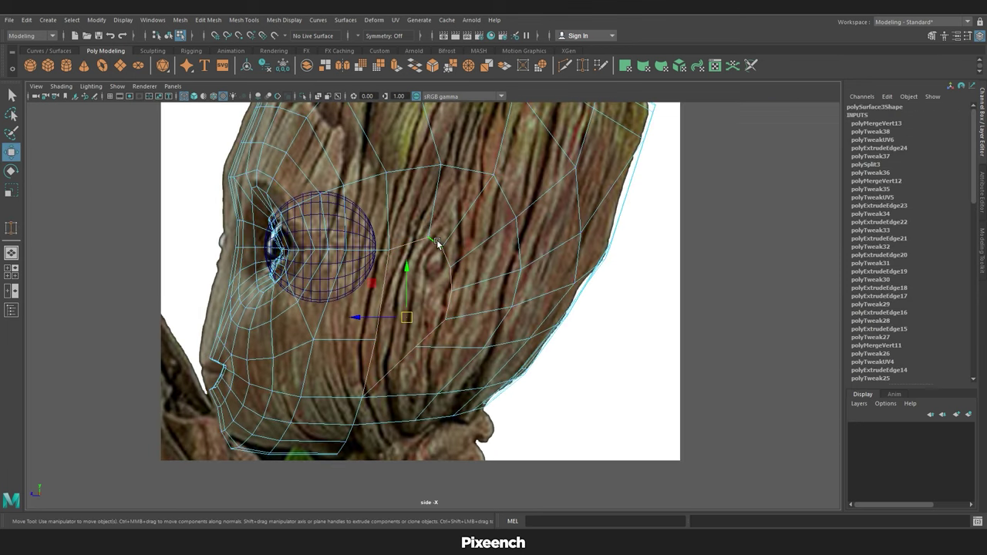
{"action": "scroll", "coordinate": [449, 320], "scroll_direction": "up", "scroll_amount": 1}
Extrude the selected side edges and scale them to 0.75.
{"action": "key", "text": "ctrl+e"}
{"action": "left_click_drag", "start_coordinate": [407, 322], "coordinate": [394, 319]}
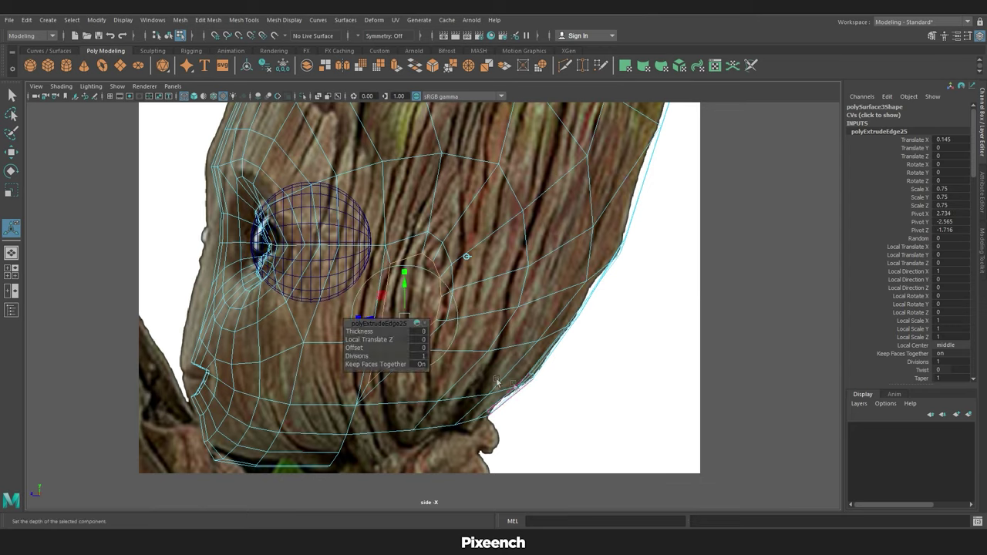
{"action": "scroll", "coordinate": [376, 321], "scroll_direction": "up", "scroll_amount": 2}
{"action": "key", "text": "w"}
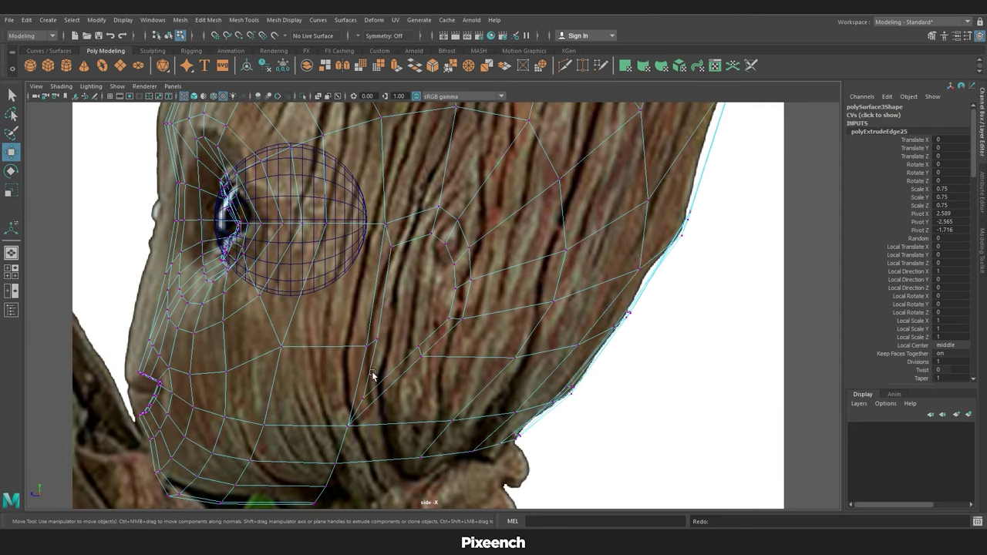
Move the cheek vertices to match the side reference outline.
{"action": "left_click", "coordinate": [423, 342]}
{"action": "mouse_move", "coordinate": [397, 346]}
{"action": "left_mouse_down"}
{"action": "mouse_move", "coordinate": [421, 351]}
{"action": "mouse_move", "coordinate": [448, 284]}
{"action": "left_mouse_up"}
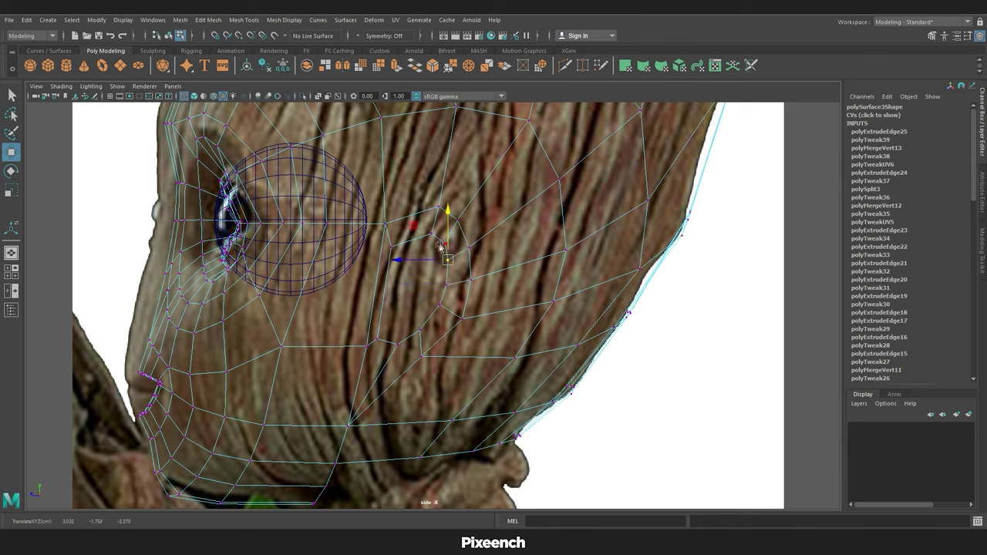
{"action": "mouse_move", "coordinate": [437, 241]}
{"action": "left_mouse_down"}
{"action": "mouse_move", "coordinate": [392, 347]}
{"action": "mouse_move", "coordinate": [429, 355]}
{"action": "left_mouse_up"}
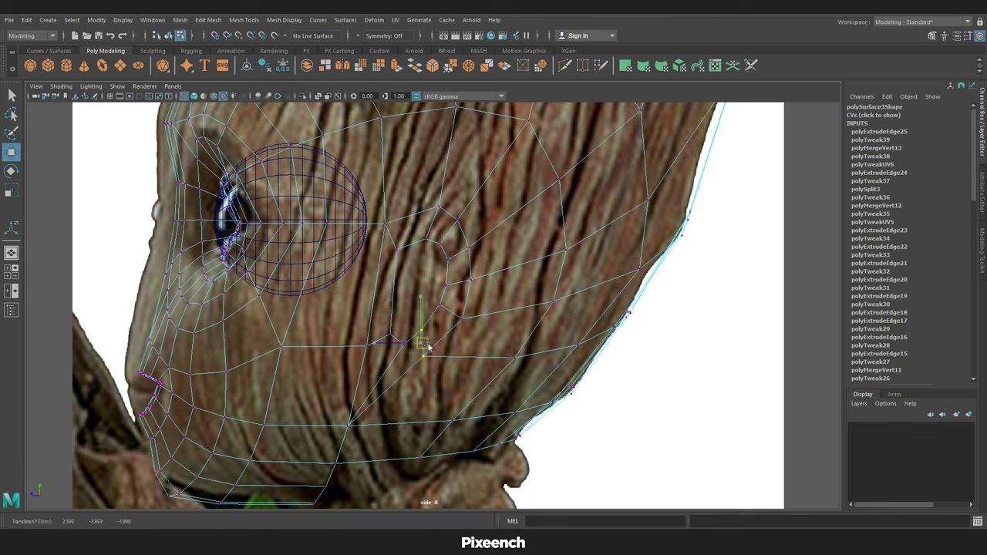
{"action": "left_click_drag", "start_coordinate": [457, 324], "coordinate": [471, 273]}
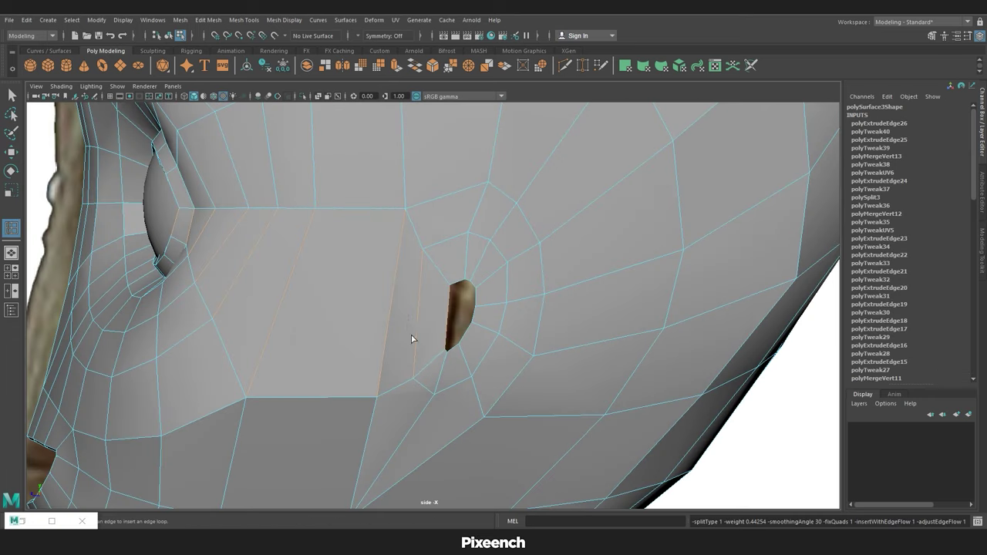
Add an edge loop across the cheek and fill the side-of-head hole with Append to Polygon.
{"action": "left_click", "coordinate": [397, 259]}
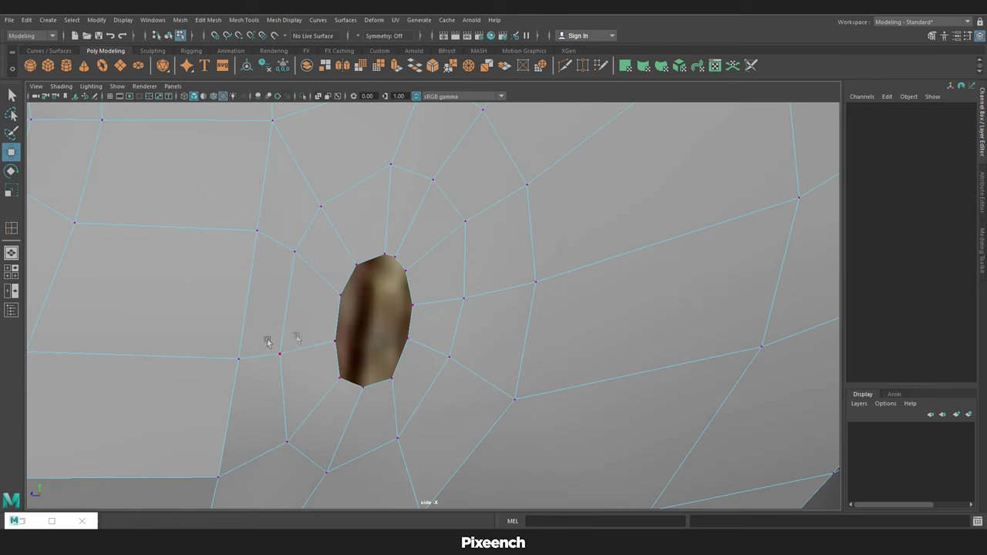
{"action": "left_click", "coordinate": [244, 20]}
{"action": "left_click", "coordinate": [248, 59]}
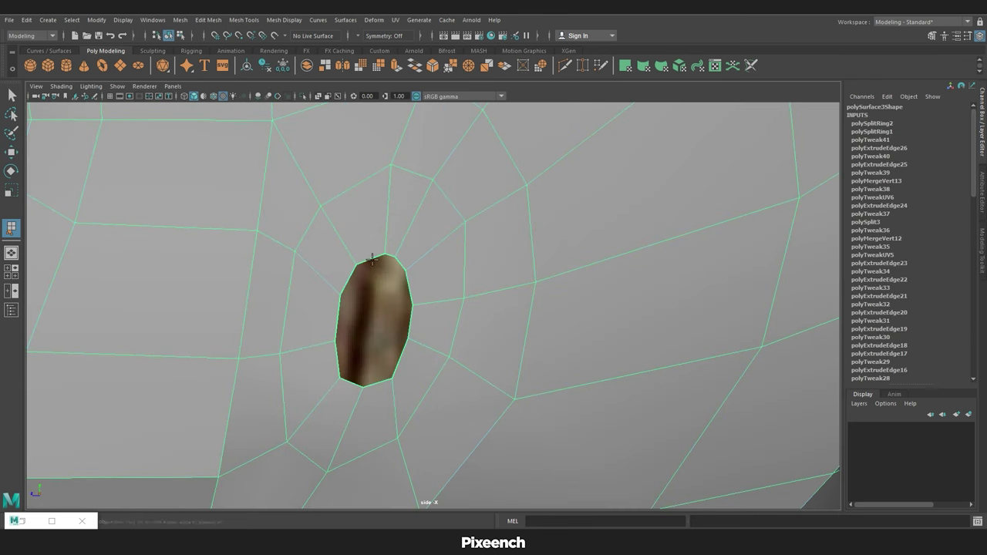
{"action": "left_click", "coordinate": [382, 259]}
{"action": "key", "text": "Return"}
{"action": "left_click", "coordinate": [340, 309]}
{"action": "key", "text": "Return"}
{"action": "left_click", "coordinate": [338, 315]}
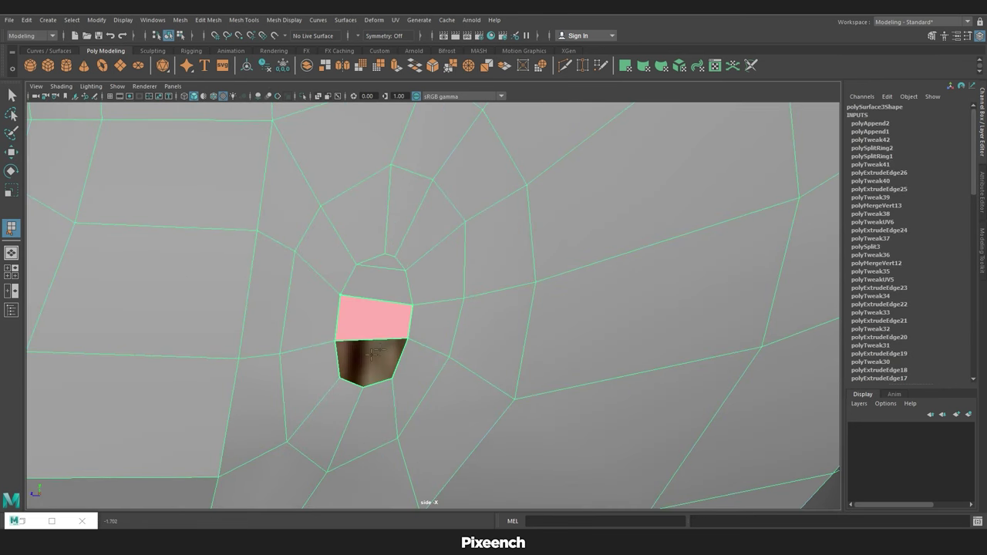
{"action": "key", "text": "Return"}
{"action": "left_click", "coordinate": [367, 384]}
{"action": "key", "text": "Return"}
Multi-Cut a new edge across the filled faces.
{"action": "scroll", "coordinate": [434, 368], "scroll_direction": "down", "scroll_amount": 3}
{"action": "key", "text": "F9"}
{"action": "right_click_drag", "start_coordinate": [506, 178], "coordinate": [454, 333], "text": "shift"}
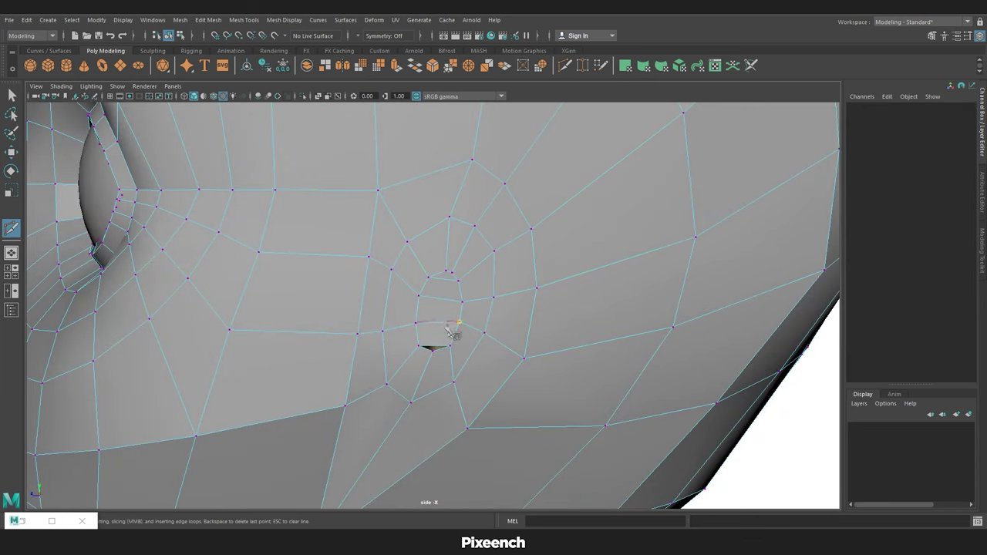
{"action": "key", "text": "Return"}
{"action": "scroll", "coordinate": [437, 319], "scroll_direction": "up", "scroll_amount": 3}
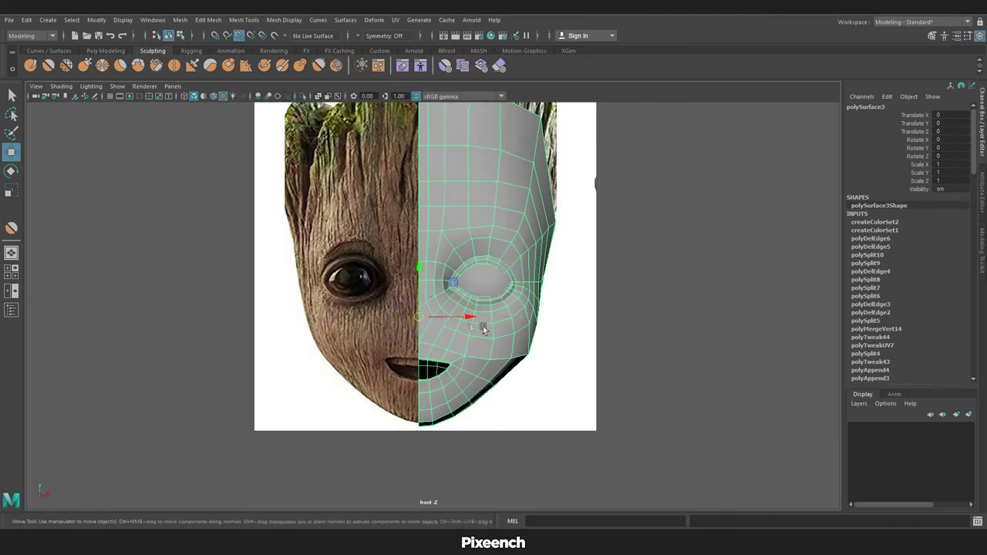
Mirror the half face with Duplicate Special at Scale X -1.
{"action": "left_click", "coordinate": [27, 20]}
{"action": "left_click", "coordinate": [155, 182]}
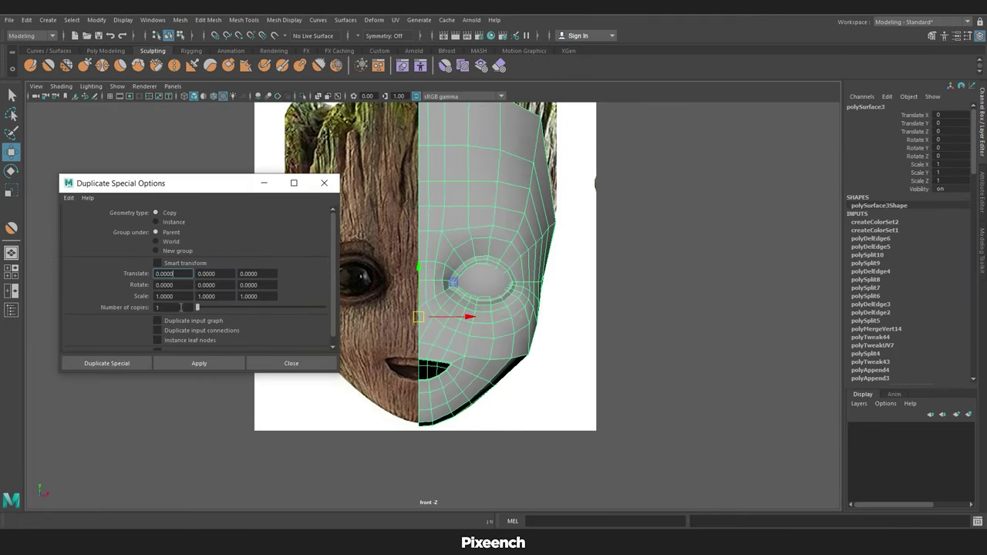
{"action": "left_click", "coordinate": [193, 365]}
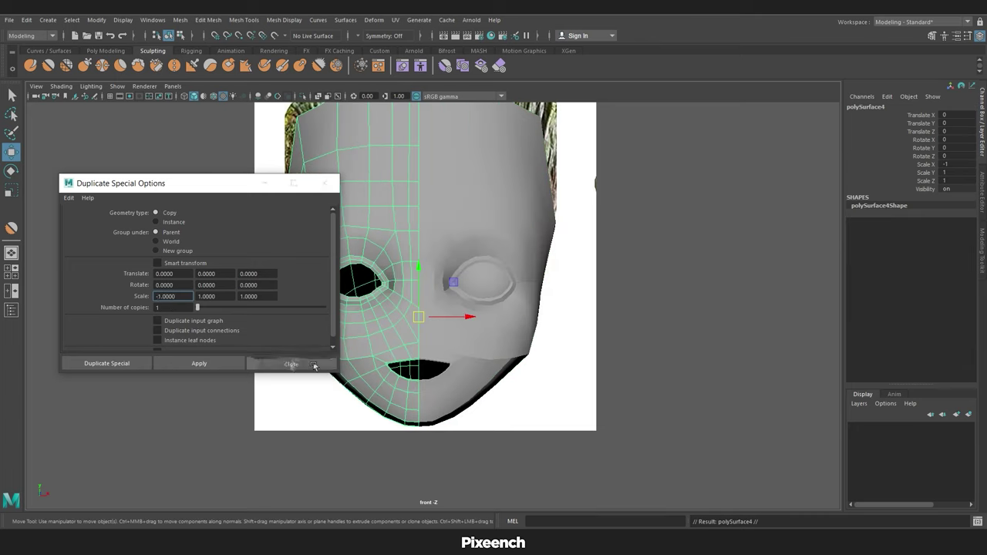
{"action": "left_click", "coordinate": [180, 20]}
Combine both face halves into one mesh, polySurface5.
{"action": "left_click", "coordinate": [193, 47]}
{"action": "left_click_drag", "start_coordinate": [514, 314], "coordinate": [542, 225], "text": "alt"}
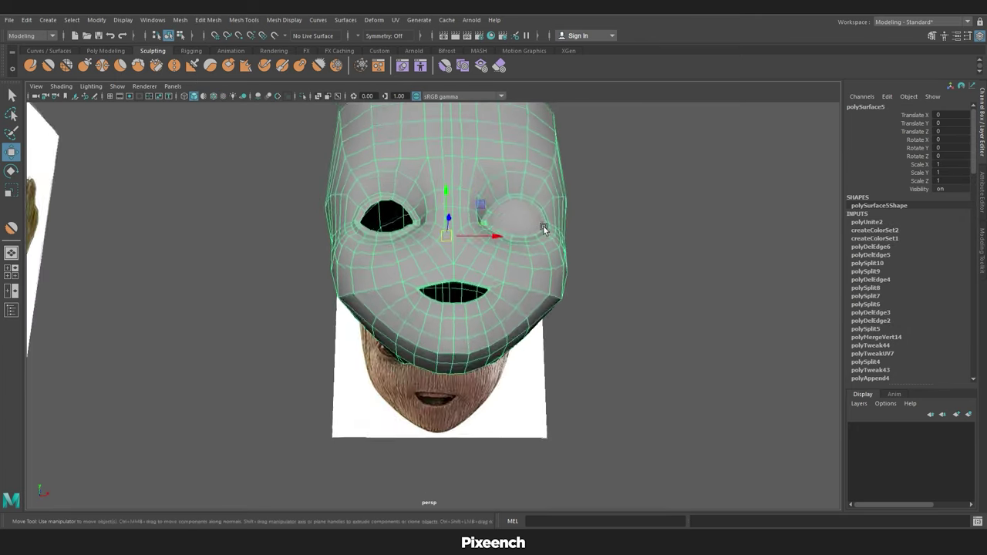
{"action": "scroll", "coordinate": [543, 225], "scroll_direction": "up", "scroll_amount": 5}
{"action": "left_click", "coordinate": [207, 20]}
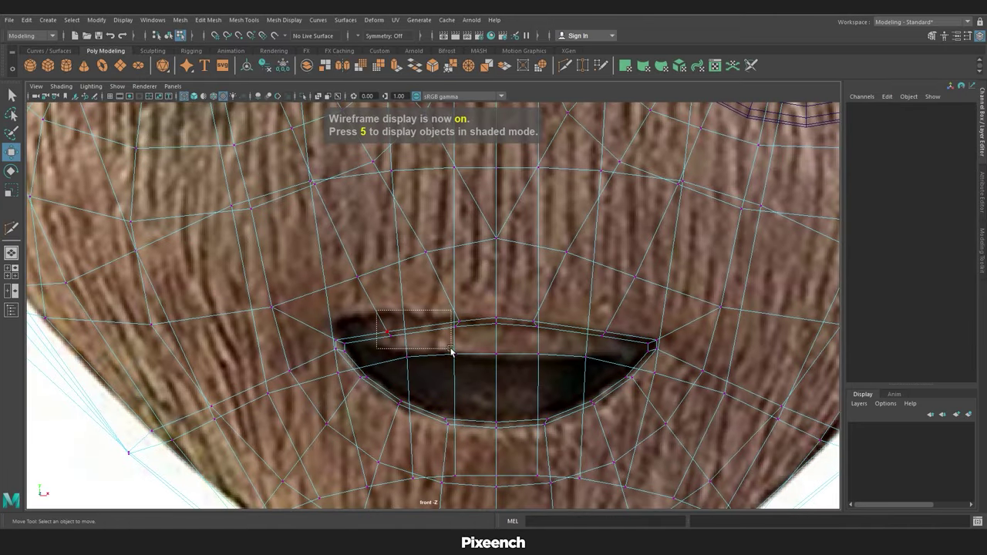
Raise the upper lip and mouth-corner vertices to reshape the mouth.
{"action": "left_click_drag", "start_coordinate": [451, 351], "coordinate": [451, 351]}
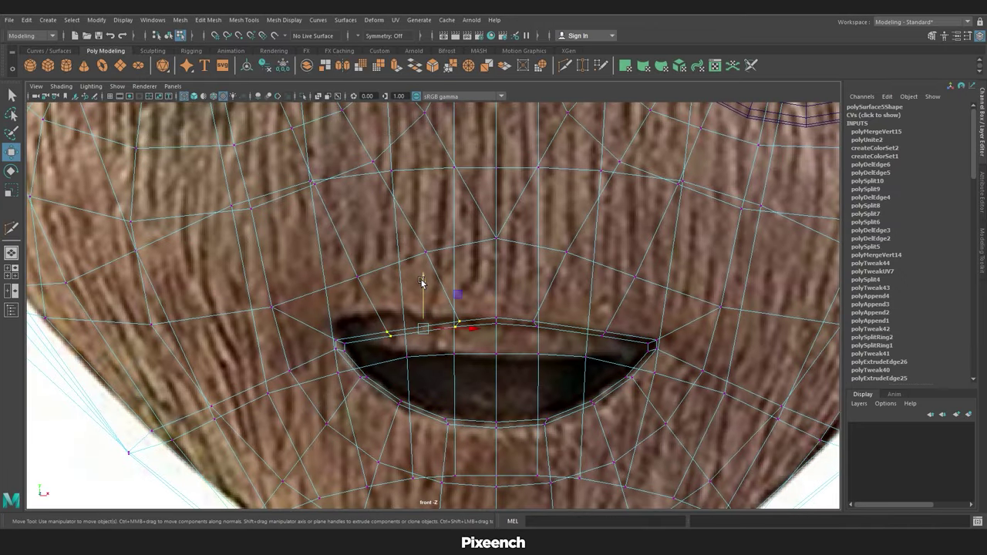
{"action": "left_click_drag", "start_coordinate": [388, 287], "coordinate": [388, 268]}
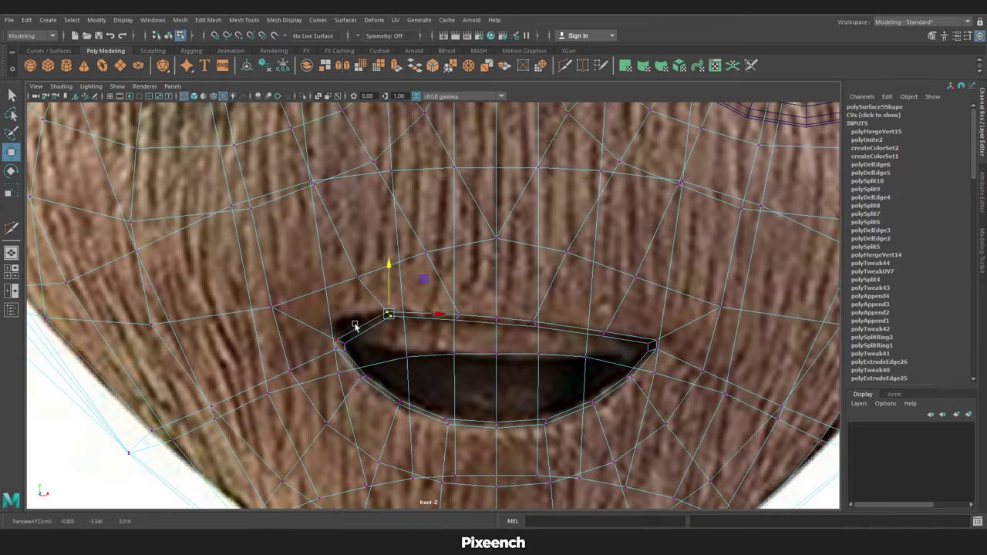
{"action": "left_click", "coordinate": [338, 340]}
{"action": "left_click_drag", "start_coordinate": [339, 292], "coordinate": [342, 274]}
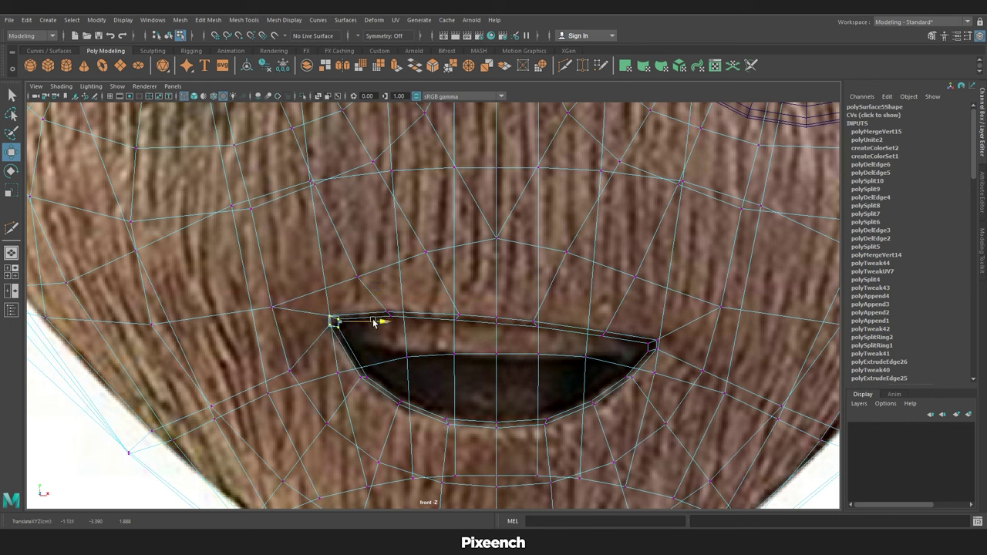
{"action": "left_click", "coordinate": [398, 378]}
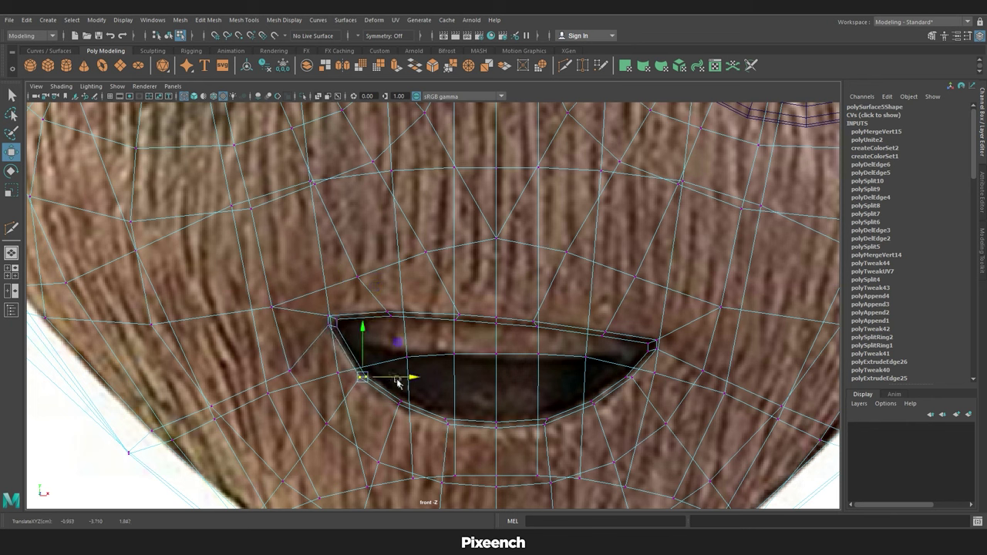
{"action": "left_click", "coordinate": [332, 321]}
{"action": "left_click_drag", "start_coordinate": [368, 324], "coordinate": [365, 325]}
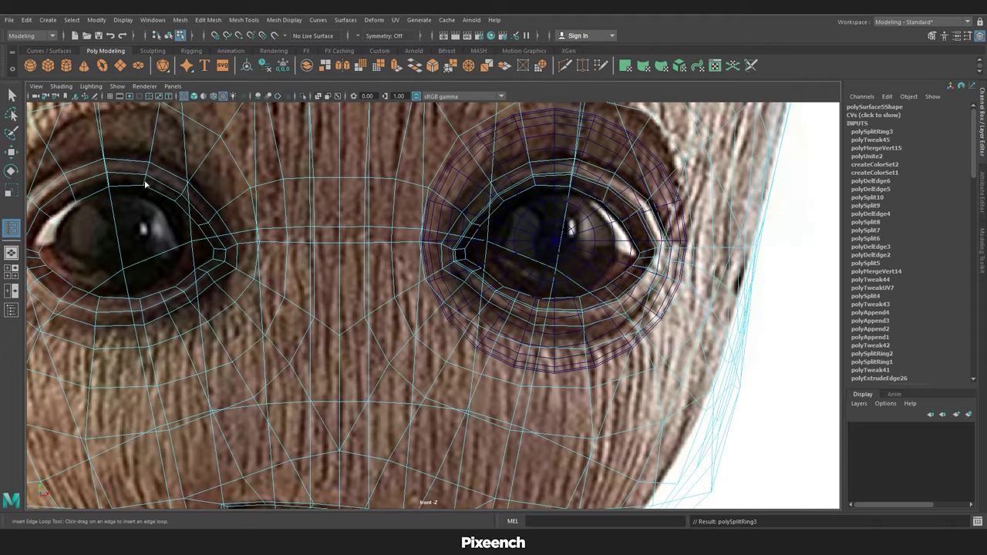
Add an edge loop around each eye.
{"action": "left_click_drag", "start_coordinate": [145, 184], "coordinate": [149, 180]}
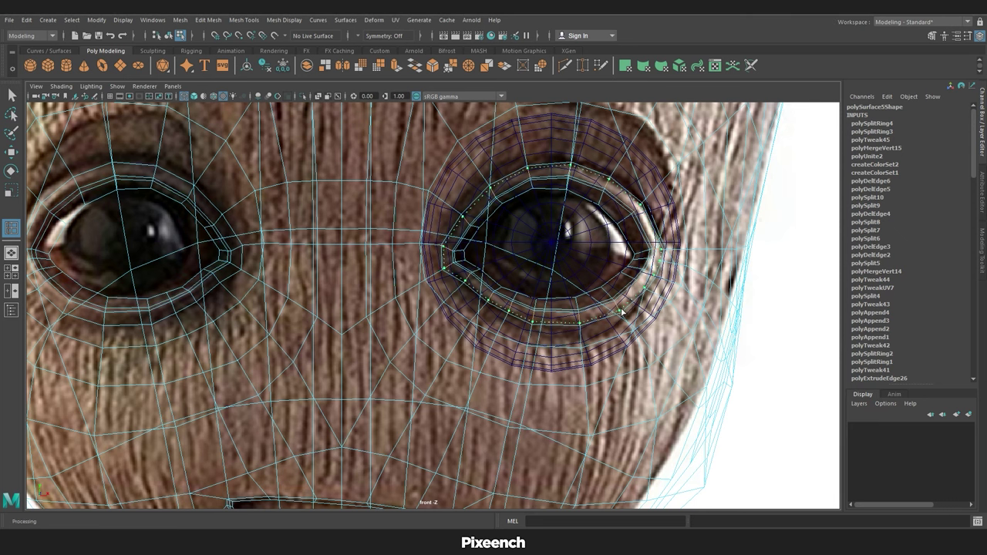
{"action": "left_click_drag", "start_coordinate": [622, 311], "coordinate": [622, 312]}
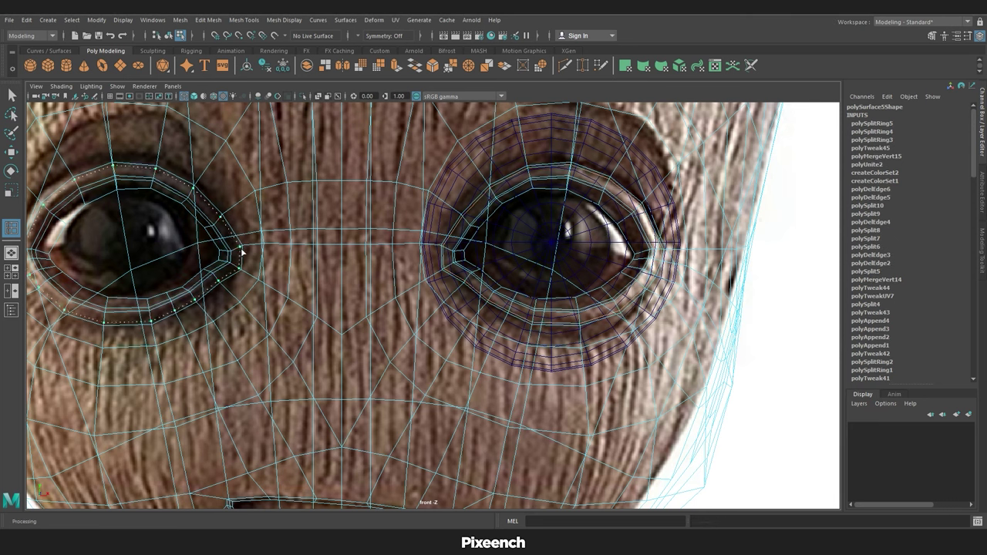
{"action": "left_click_drag", "start_coordinate": [241, 251], "coordinate": [241, 252]}
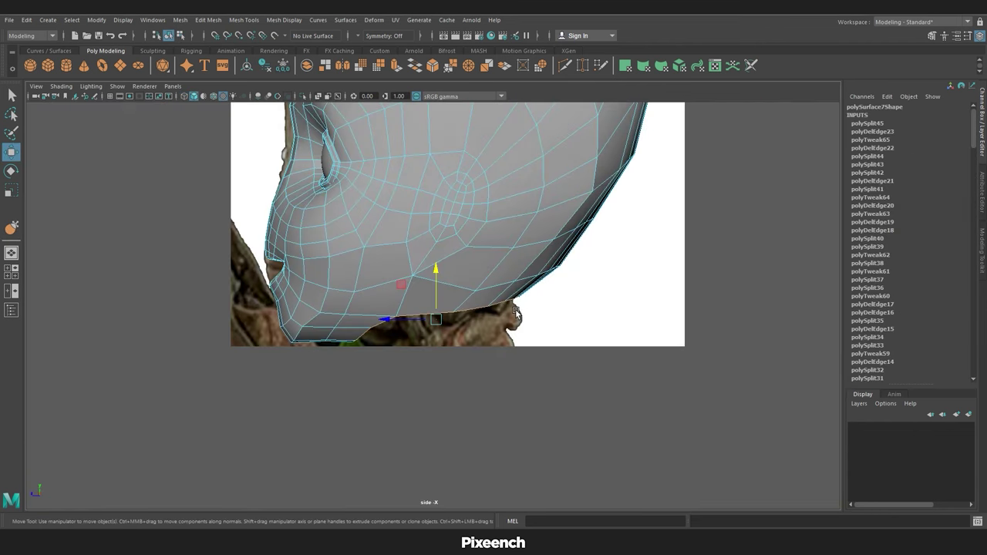
Extrude the bottom edge ring down into a scaled neck and create a polygon cylinder.
{"action": "scroll", "coordinate": [438, 343], "scroll_direction": "up", "scroll_amount": 1}
{"action": "key", "text": "w"}
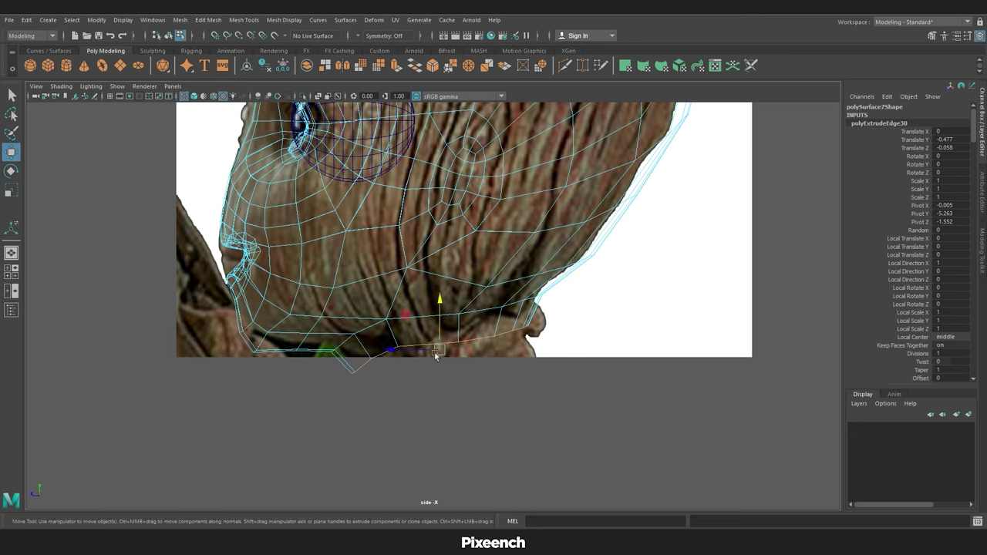
{"action": "mouse_move", "coordinate": [440, 355]}
{"action": "left_mouse_down"}
{"action": "mouse_move", "coordinate": [439, 339]}
{"action": "mouse_move", "coordinate": [436, 346]}
{"action": "left_mouse_up"}
{"action": "key", "text": "r"}
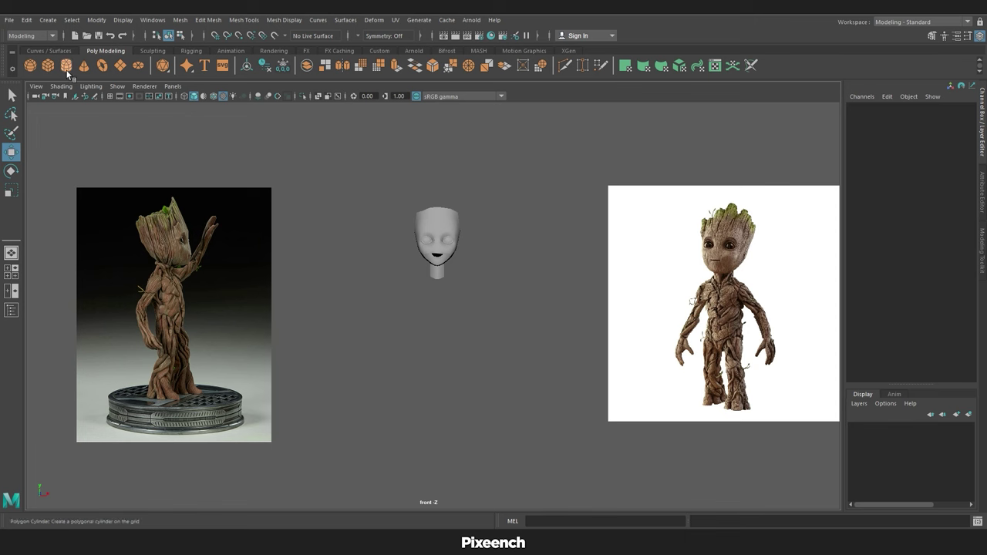
{"action": "left_click", "coordinate": [67, 66]}
Place the torso cylinder over the side reference, taller, with radius 3 and 8 sides.
{"action": "left_click_drag", "start_coordinate": [486, 232], "coordinate": [219, 253]}
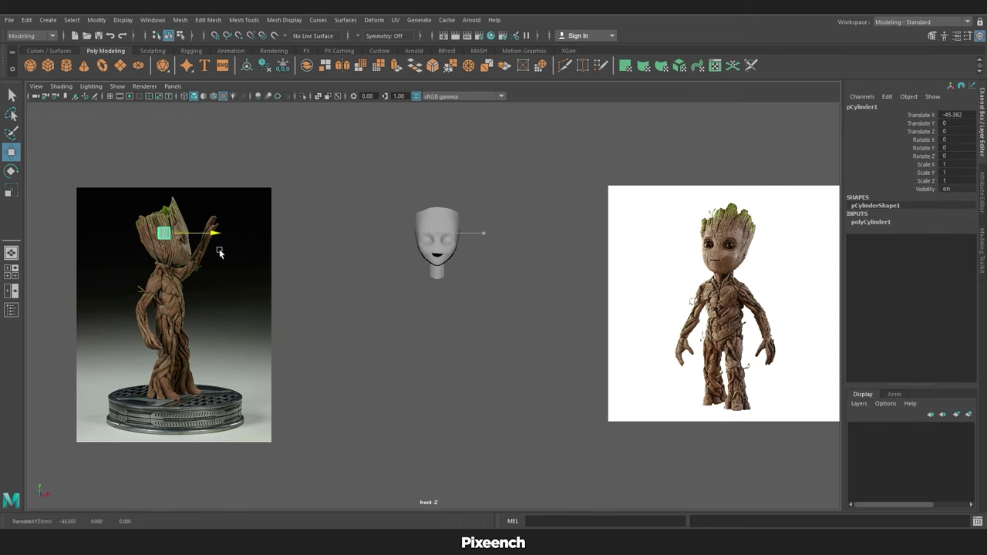
{"action": "scroll", "coordinate": [179, 255], "scroll_direction": "up", "scroll_amount": 5}
{"action": "left_click", "coordinate": [871, 222]}
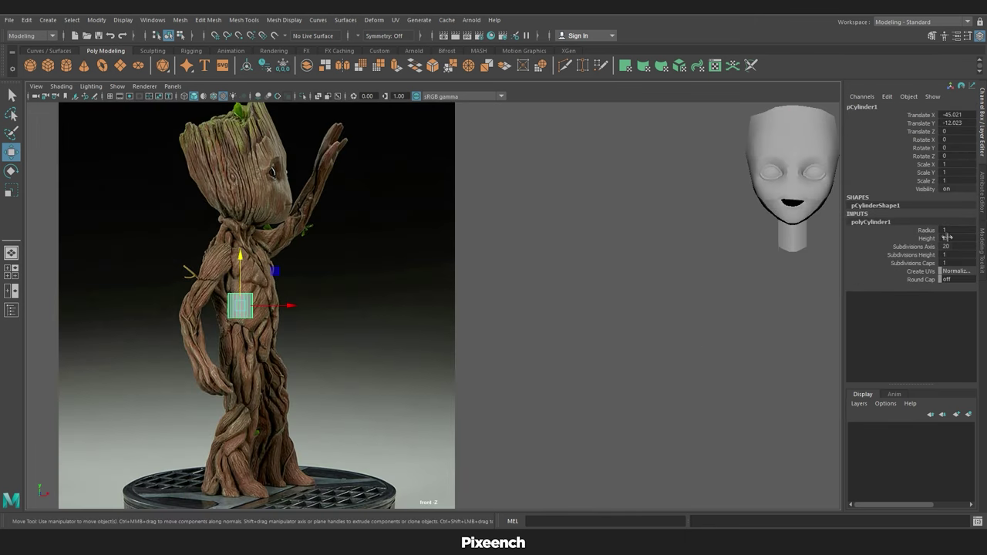
{"action": "left_click", "coordinate": [926, 238]}
{"action": "middle_click_drag", "start_coordinate": [462, 319], "coordinate": [509, 309]}
{"action": "left_click", "coordinate": [926, 230]}
{"action": "key", "text": "4"}
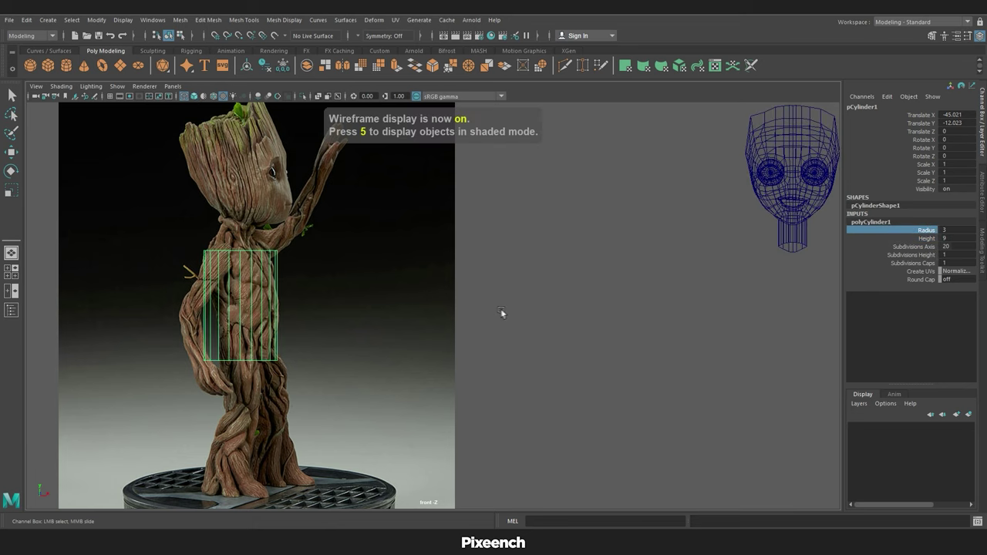
{"action": "double_click", "coordinate": [954, 246]}
{"action": "type", "text": "8"}
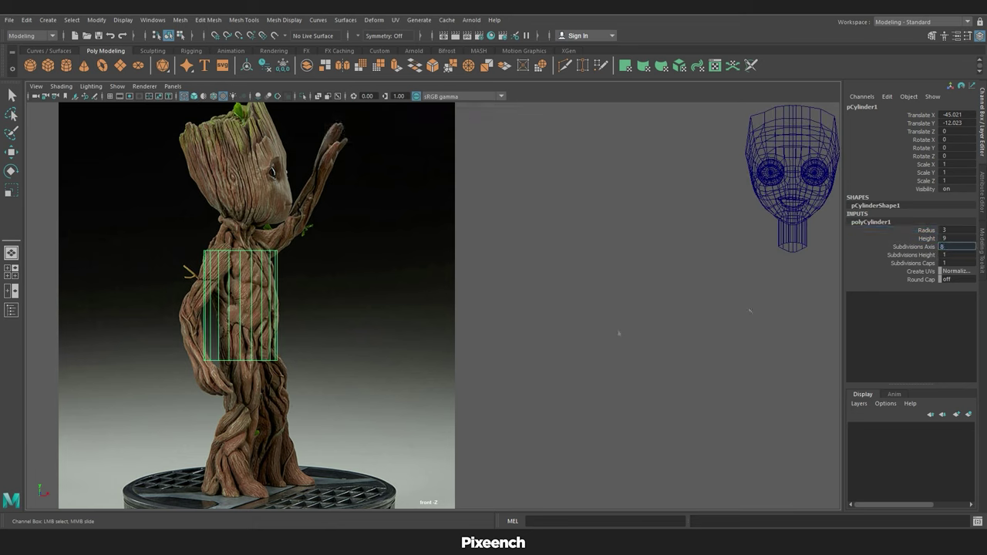
{"action": "left_click", "coordinate": [939, 254]}
{"action": "type", "text": "w"}
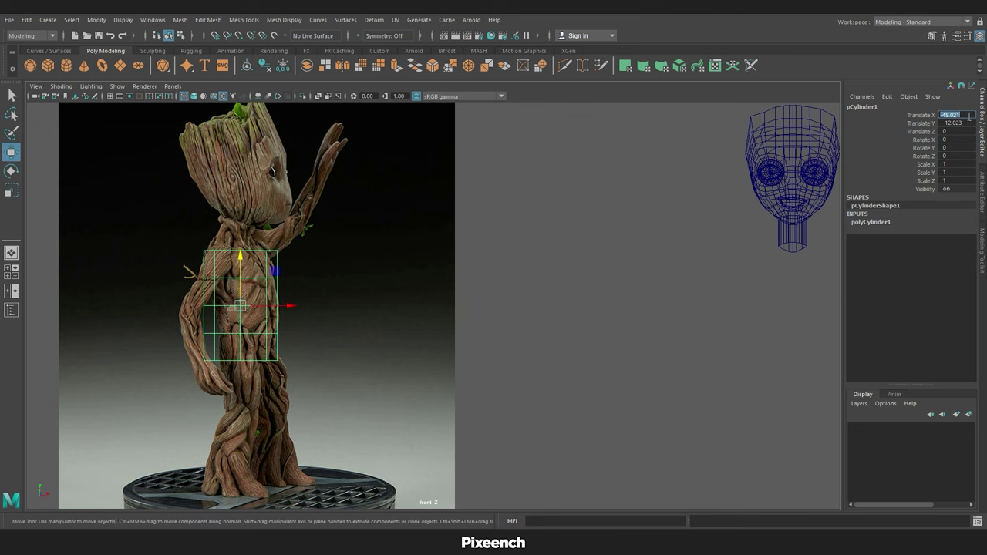
{"action": "type", "text": "0"}
{"action": "key", "text": "Return"}
Move the cylinder under the head and raise its bottom lattice row slightly.
{"action": "right_click_drag", "start_coordinate": [432, 270], "coordinate": [432, 231]}
{"action": "left_click_drag", "start_coordinate": [333, 354], "coordinate": [486, 430]}
{"action": "key", "text": "e"}
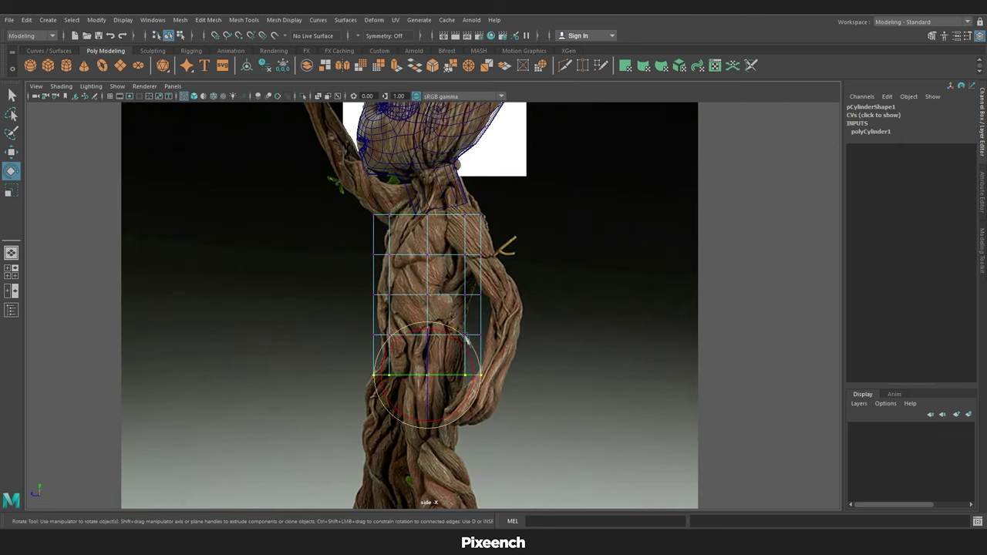
{"action": "key", "text": "w"}
{"action": "key", "text": "e"}
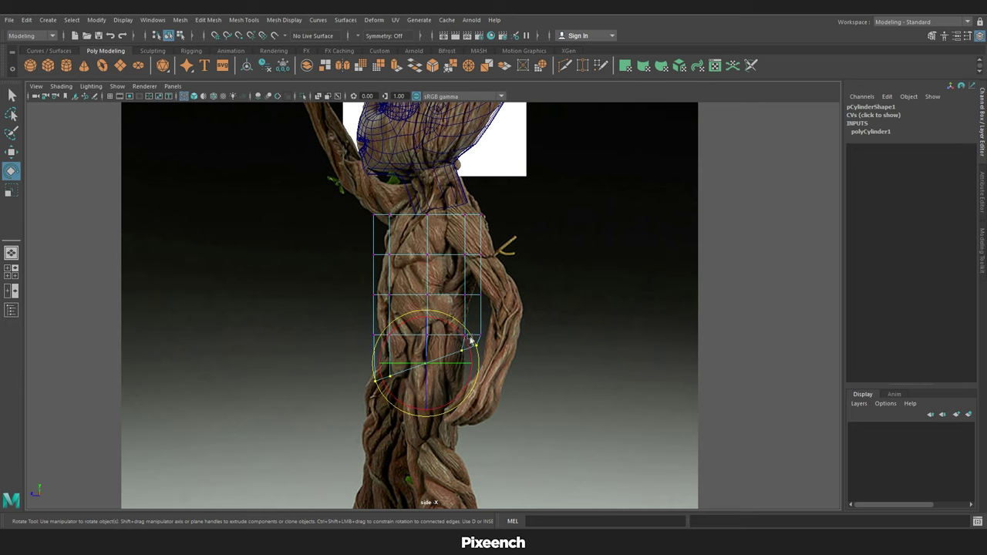
{"action": "key", "text": "r"}
{"action": "left_click_drag", "start_coordinate": [380, 366], "coordinate": [394, 367]}
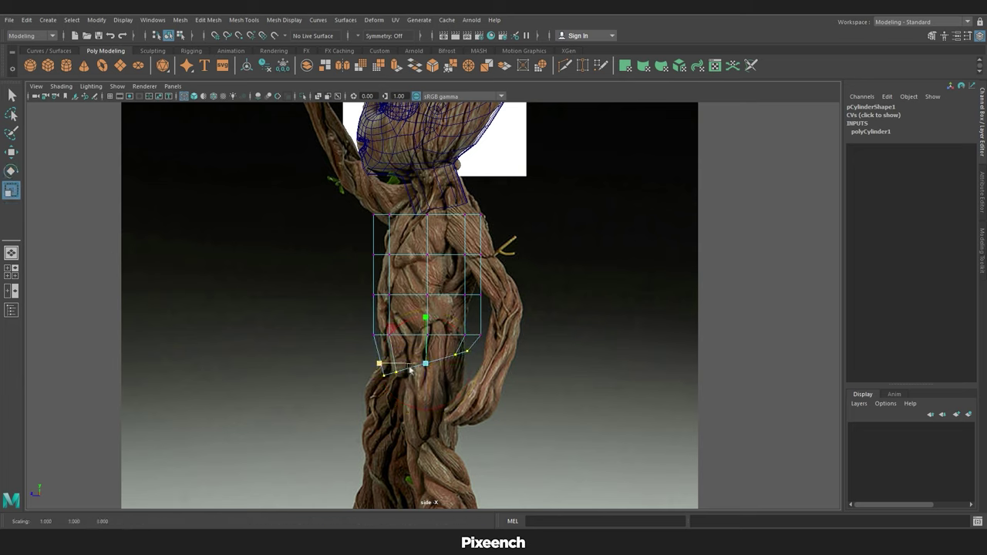
{"action": "key", "text": "w"}
{"action": "key", "text": "ctrl+z"}
{"action": "key", "text": "ctrl+z"}
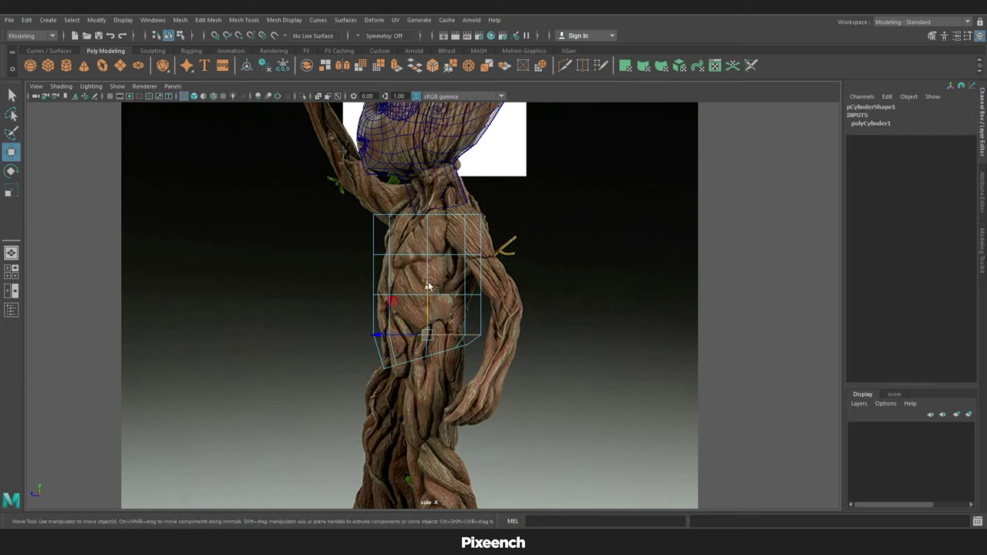
{"action": "left_click_drag", "start_coordinate": [375, 337], "coordinate": [372, 327]}
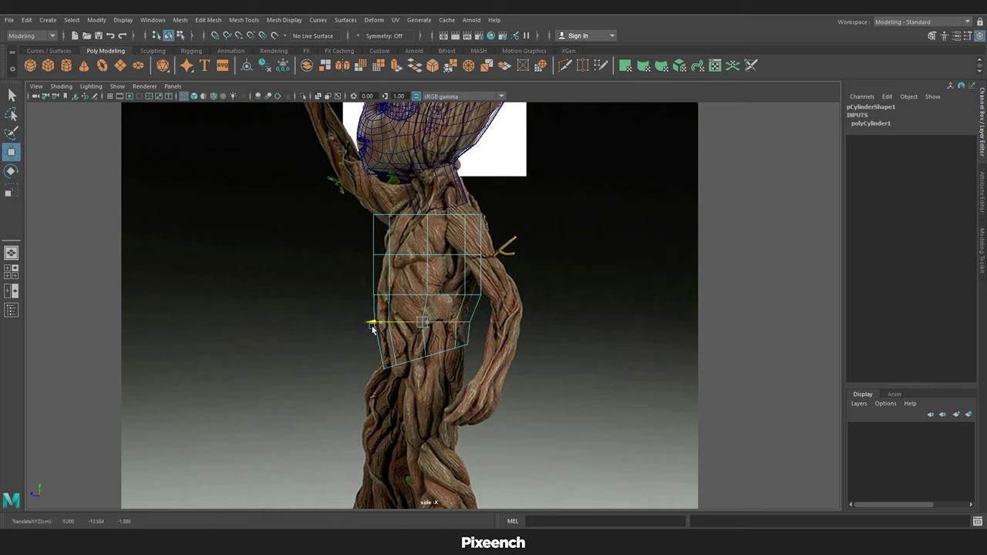
Shift the middle lattice row to follow the torso and narrow the top row.
{"action": "left_click_drag", "start_coordinate": [489, 282], "coordinate": [366, 304]}
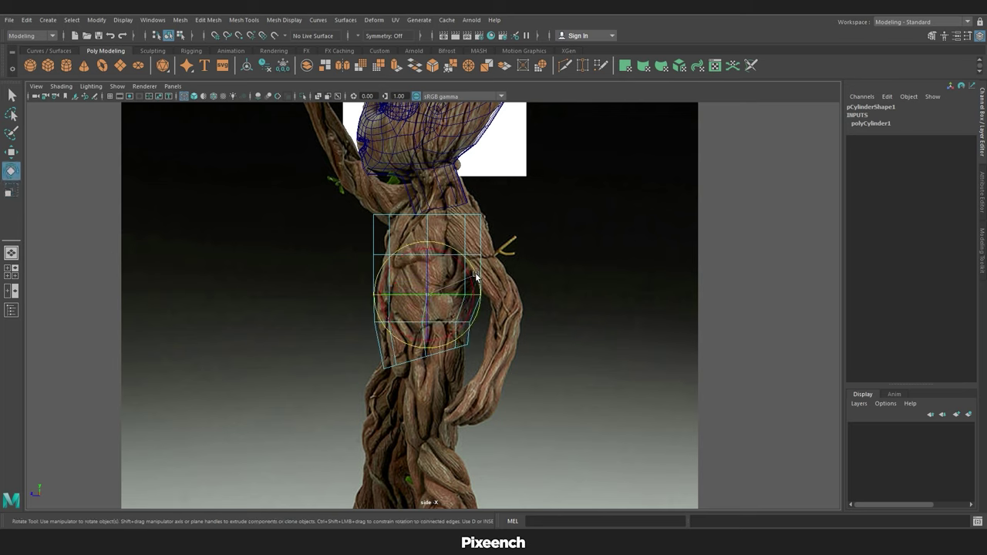
{"action": "left_click_drag", "start_coordinate": [426, 255], "coordinate": [425, 245]}
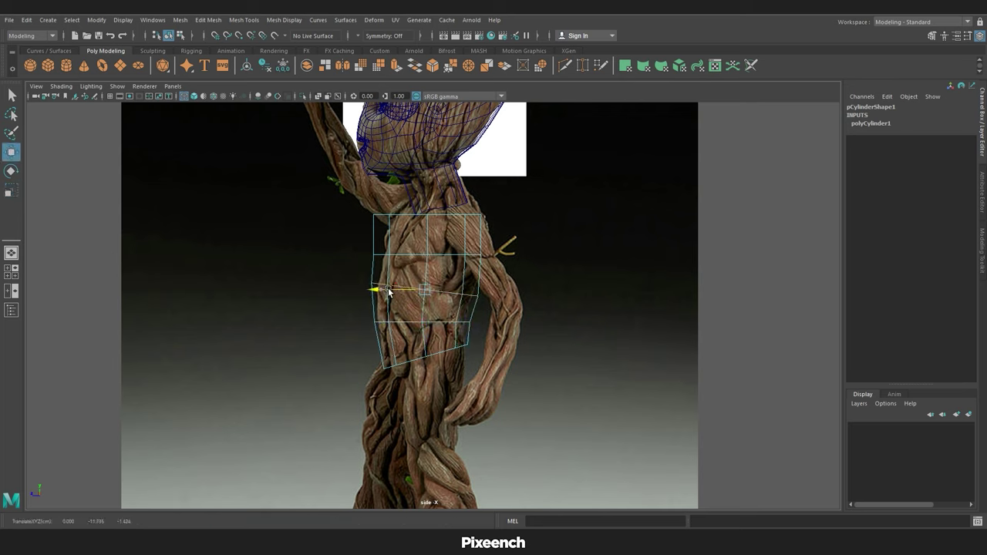
{"action": "key", "text": "r"}
{"action": "key", "text": "e"}
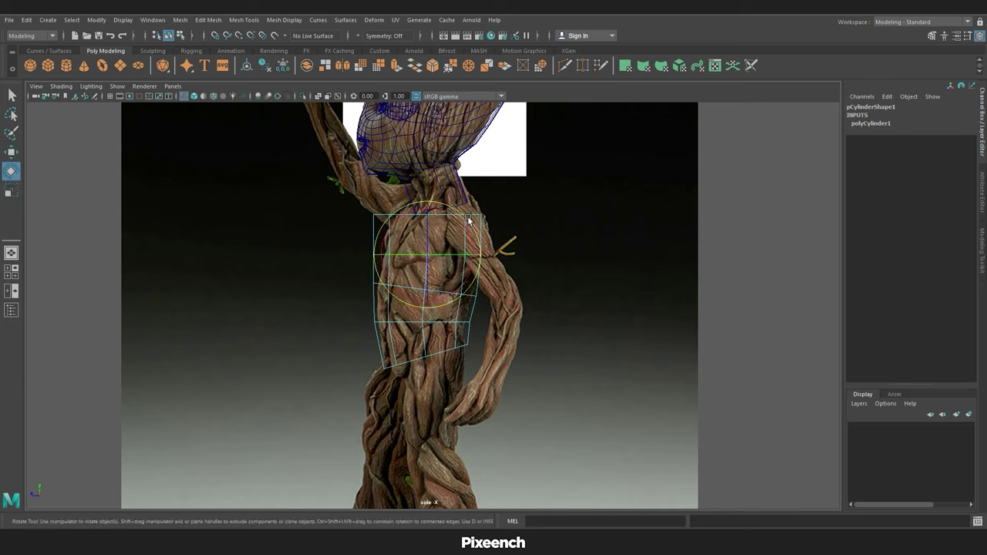
{"action": "key", "text": "r"}
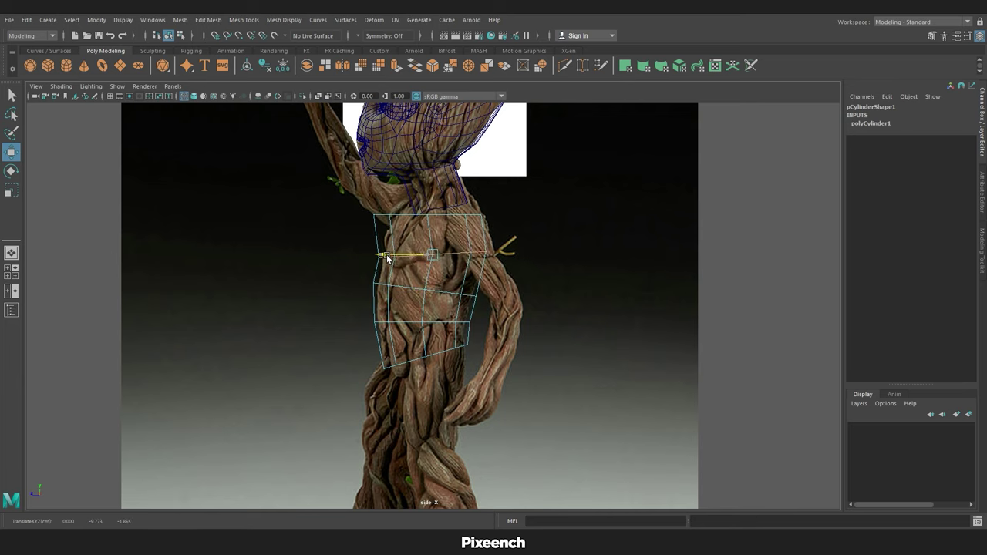
{"action": "right_click_drag", "start_coordinate": [388, 258], "coordinate": [432, 202]}
{"action": "left_click_drag", "start_coordinate": [341, 188], "coordinate": [529, 225]}
{"action": "key", "text": "e"}
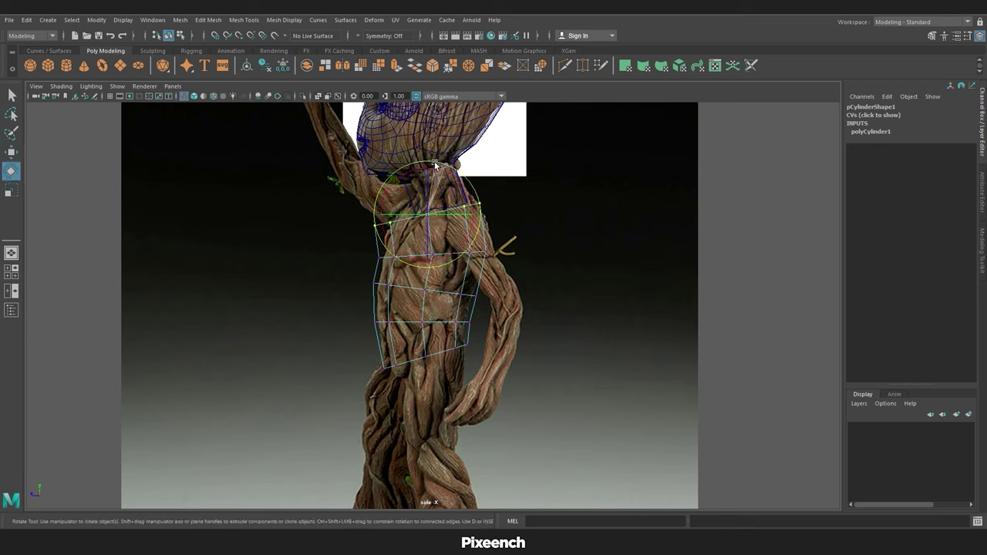
{"action": "key", "text": "r"}
{"action": "left_click_drag", "start_coordinate": [391, 217], "coordinate": [401, 217]}
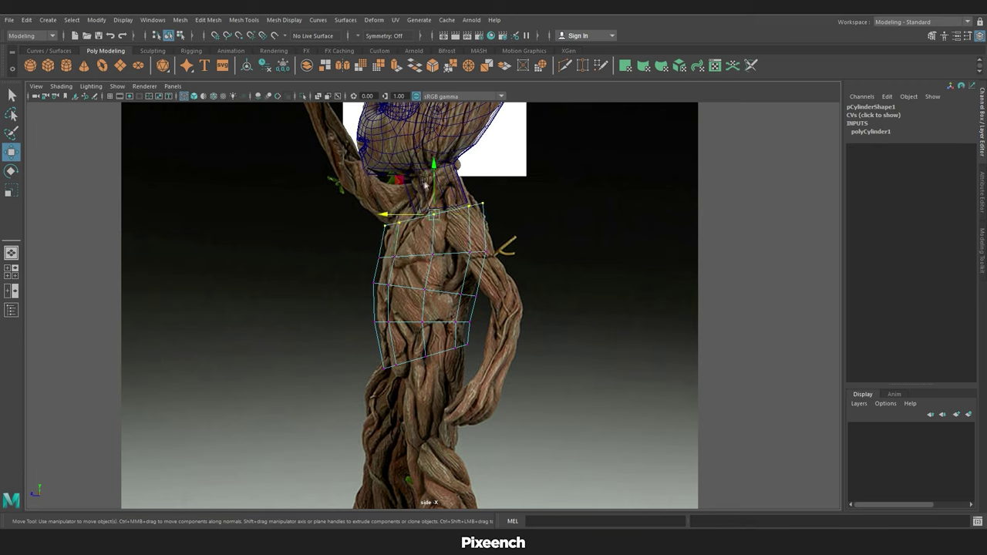
{"action": "key", "text": "w"}
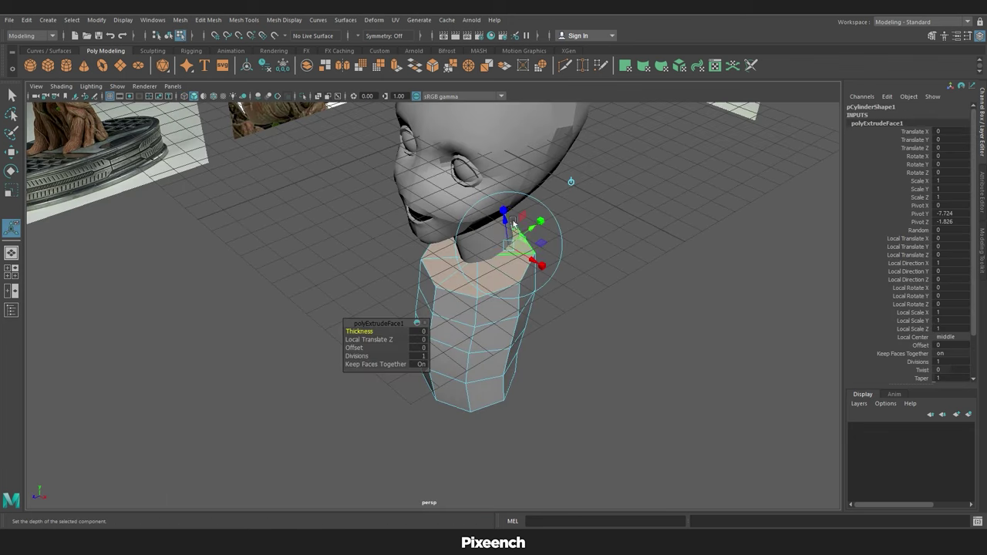
Shrink the extruded top face to 0.383 and raise it toward the neck.
{"action": "left_click_drag", "start_coordinate": [513, 223], "coordinate": [509, 251]}
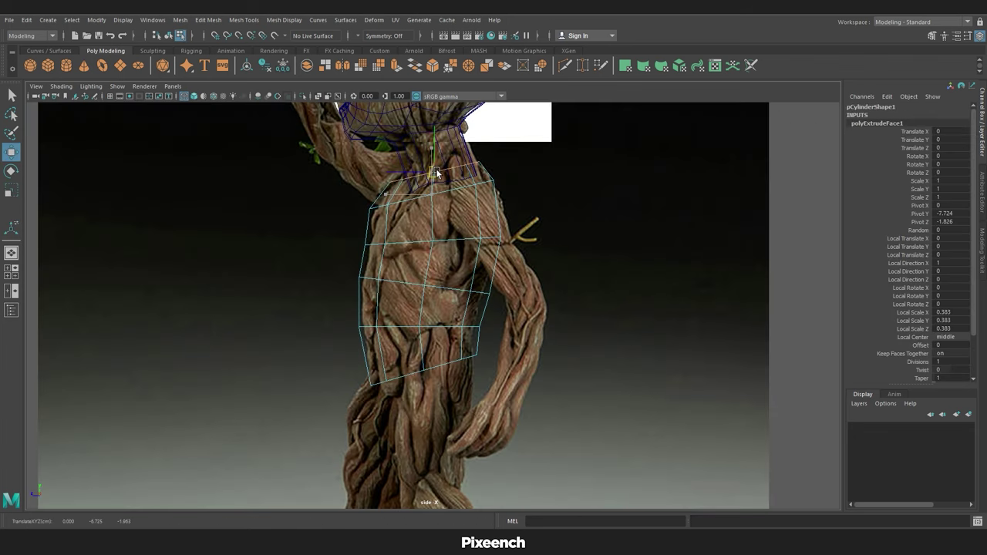
{"action": "left_click", "coordinate": [455, 267]}
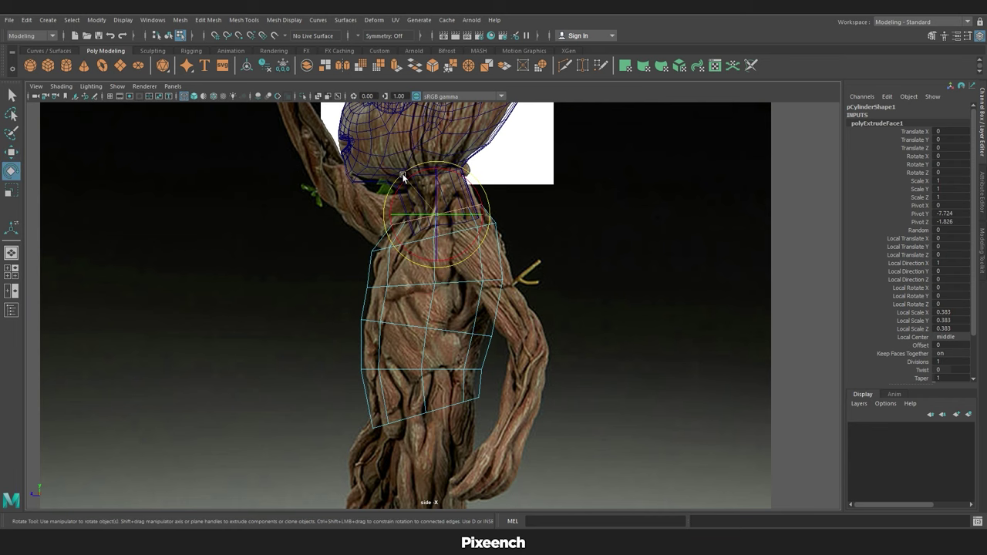
{"action": "left_click_drag", "start_coordinate": [436, 215], "coordinate": [432, 216]}
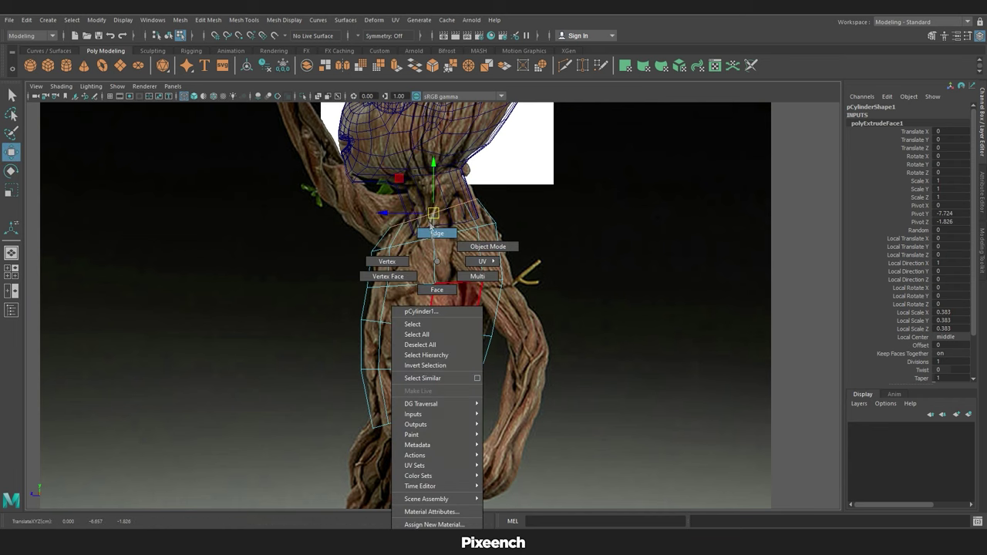
{"action": "right_click_drag", "start_coordinate": [436, 278], "coordinate": [393, 279]}
{"action": "left_click", "coordinate": [388, 284]}
{"action": "key", "text": "r"}
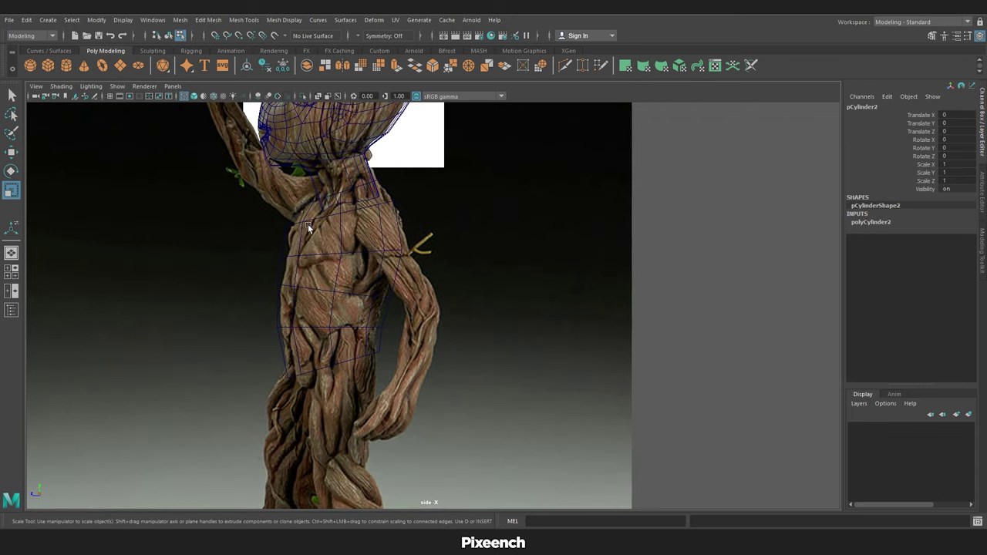
Place the new cylinder along the upper arm, lengthened, with radius set to 6.
{"action": "mouse_move", "coordinate": [336, 127]}
{"action": "left_mouse_down"}
{"action": "mouse_move", "coordinate": [408, 276]}
{"action": "mouse_move", "coordinate": [421, 279]}
{"action": "left_mouse_up"}
{"action": "key", "text": "e"}
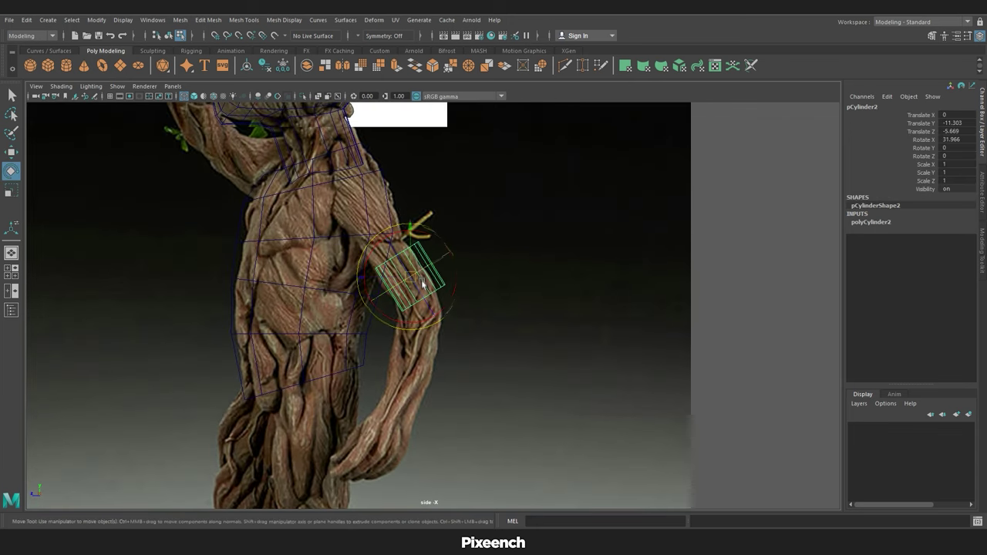
{"action": "left_click", "coordinate": [871, 222]}
{"action": "left_click", "coordinate": [926, 238]}
{"action": "middle_click_drag", "start_coordinate": [617, 280], "coordinate": [665, 291]}
{"action": "key", "text": "w"}
{"action": "left_click_drag", "start_coordinate": [410, 273], "coordinate": [411, 287]}
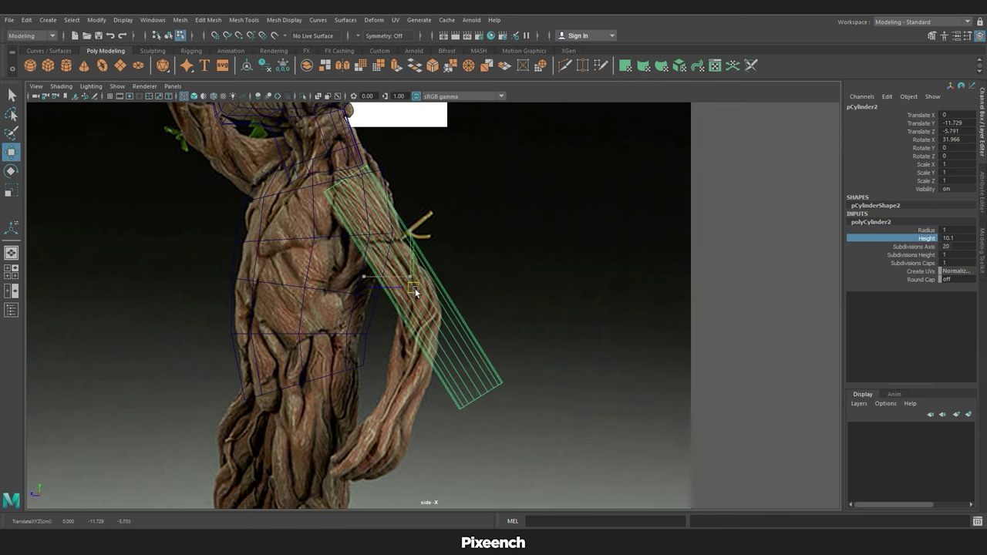
{"action": "left_click", "coordinate": [947, 230]}
{"action": "type", "text": ".2"}
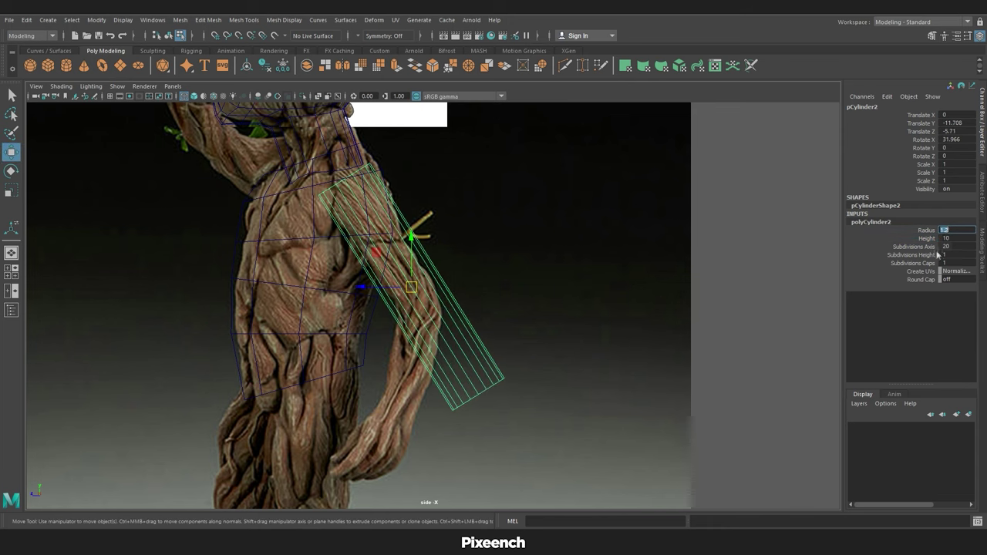
{"action": "type", "text": "6"}
{"action": "left_click", "coordinate": [948, 255]}
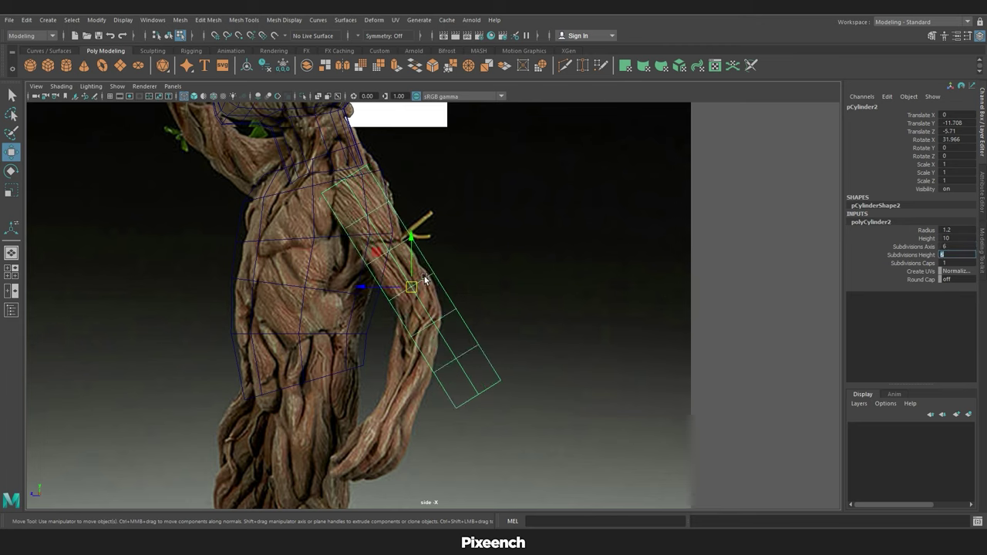
{"action": "key", "text": "Return"}
Bend the arm's lower vertices down around a pivot at the elbow.
{"action": "key", "text": "F9"}
{"action": "key", "text": "r"}
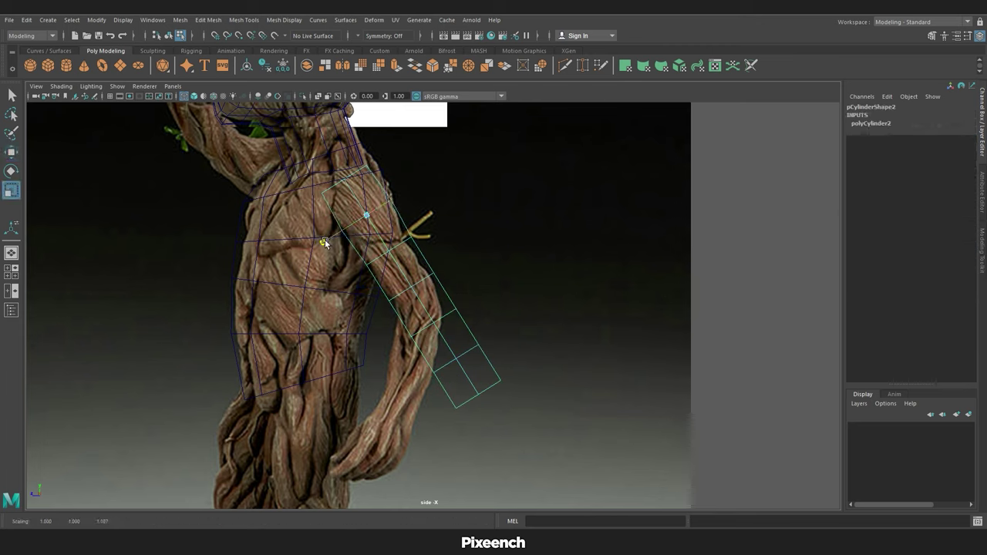
{"action": "left_click_drag", "start_coordinate": [325, 241], "coordinate": [347, 278]}
{"action": "left_click", "coordinate": [352, 179]}
{"action": "right_click_drag", "start_coordinate": [405, 286], "coordinate": [432, 254]}
{"action": "left_click_drag", "start_coordinate": [530, 257], "coordinate": [416, 420]}
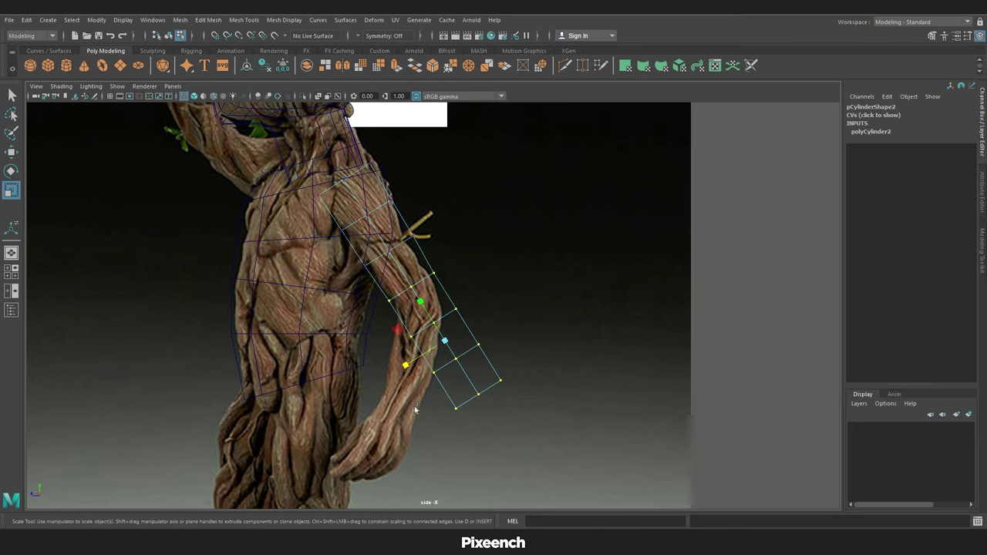
{"action": "key", "text": "w"}
{"action": "left_click_drag", "start_coordinate": [445, 297], "coordinate": [413, 236]}
{"action": "key", "text": "e"}
{"action": "mouse_move", "coordinate": [463, 269]}
{"action": "left_mouse_down"}
{"action": "mouse_move", "coordinate": [450, 299]}
{"action": "mouse_move", "coordinate": [420, 309]}
{"action": "left_mouse_up"}
Tilt and shift the forearm left to match the reference arm.
{"action": "key", "text": "w"}
{"action": "key", "text": "e"}
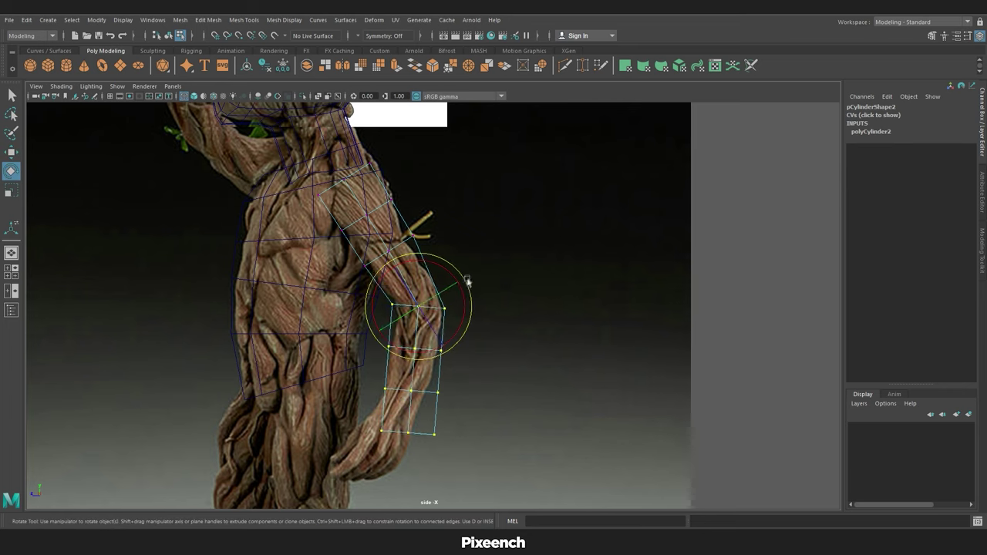
{"action": "left_click_drag", "start_coordinate": [473, 281], "coordinate": [463, 298]}
{"action": "key", "text": "w"}
{"action": "key", "text": "e"}
{"action": "key", "text": "w"}
{"action": "left_click_drag", "start_coordinate": [381, 308], "coordinate": [373, 307]}
{"action": "right_click_drag", "start_coordinate": [386, 239], "coordinate": [363, 251]}
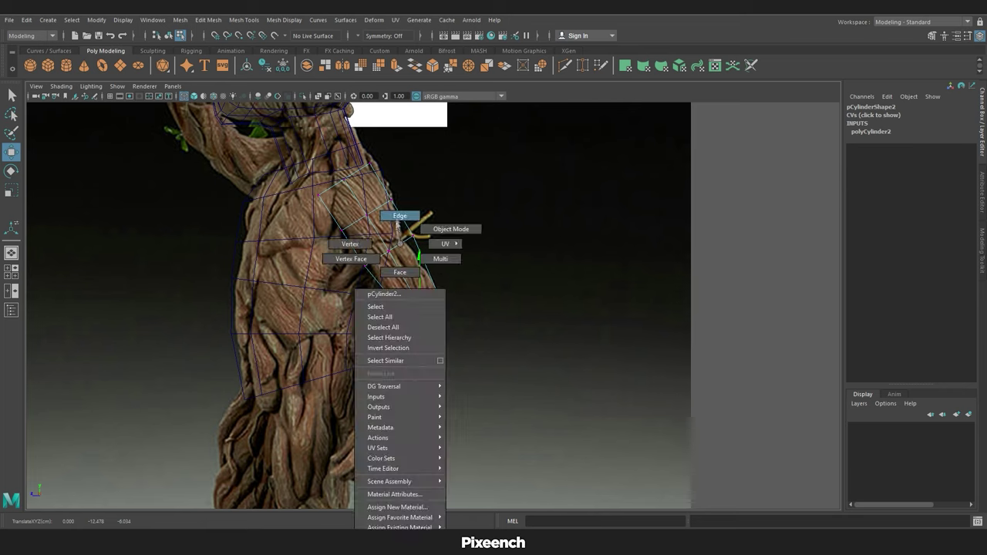
{"action": "left_click_drag", "start_coordinate": [371, 208], "coordinate": [432, 231]}
{"action": "mouse_move", "coordinate": [363, 224]}
{"action": "left_mouse_down"}
{"action": "mouse_move", "coordinate": [351, 265]}
{"action": "mouse_move", "coordinate": [359, 285]}
{"action": "left_mouse_up"}
Flatten and narrow the wrist ring to fit the forearm.
{"action": "key", "text": "r"}
{"action": "key", "text": "w"}
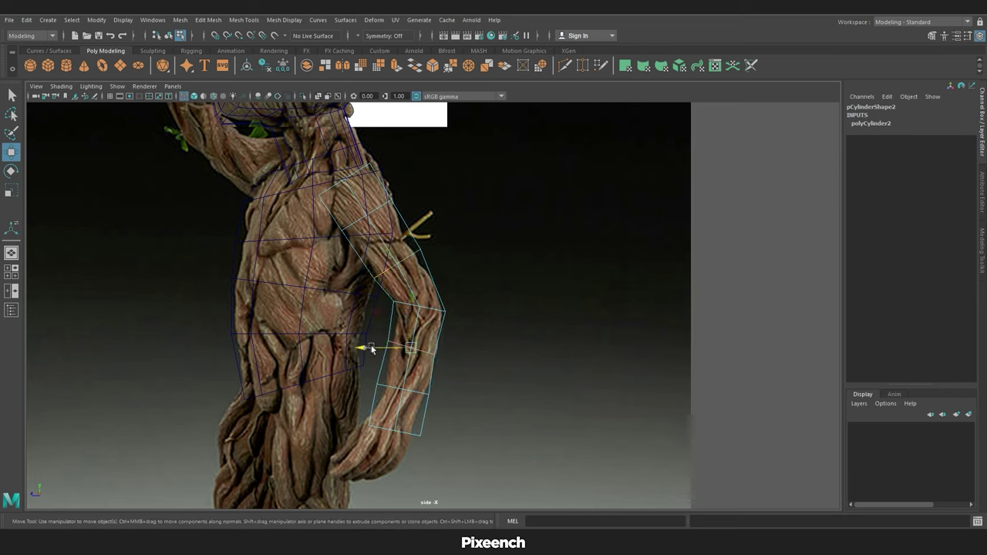
{"action": "left_click_drag", "start_coordinate": [377, 347], "coordinate": [378, 409]}
{"action": "key", "text": "r"}
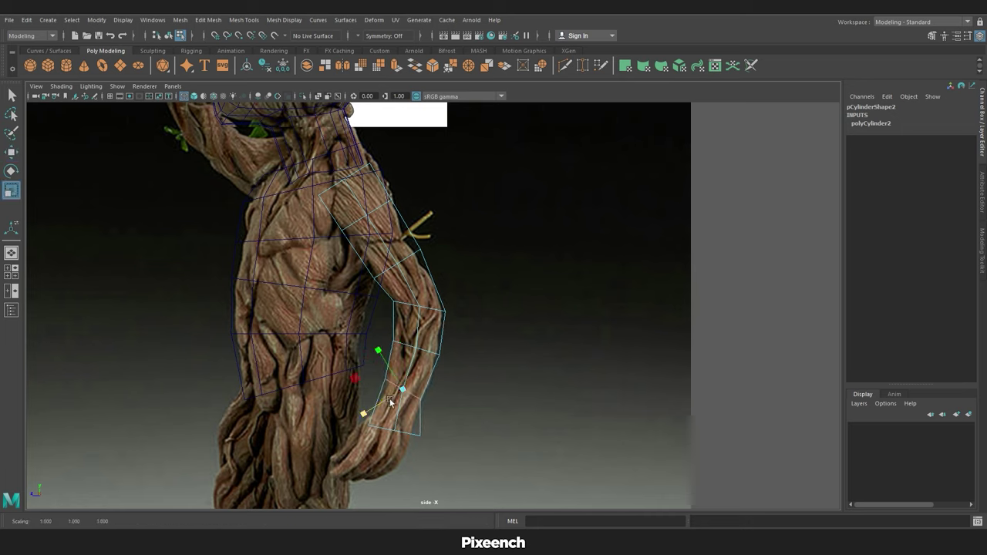
{"action": "key", "text": "w"}
{"action": "left_click_drag", "start_coordinate": [455, 297], "coordinate": [357, 415]}
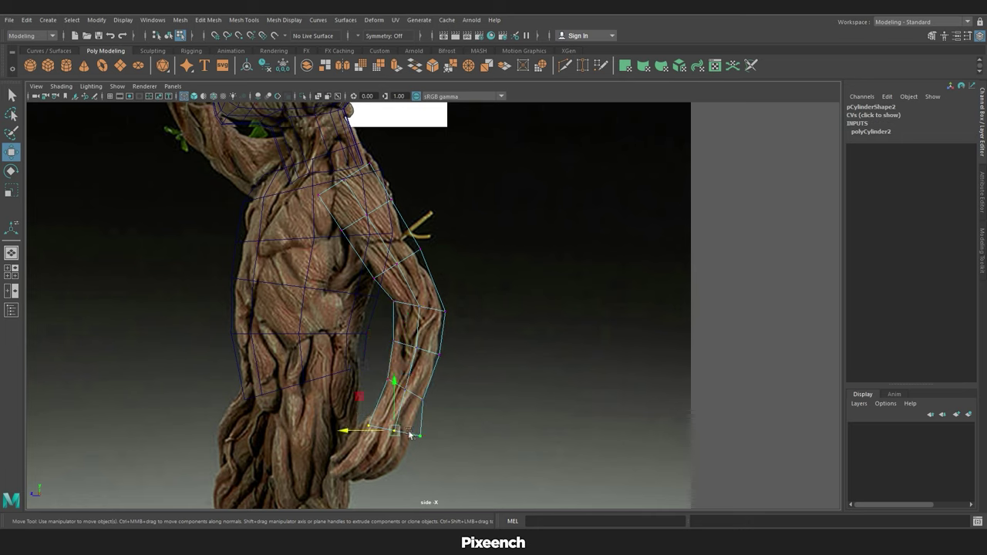
{"action": "key", "text": "r"}
{"action": "left_click_drag", "start_coordinate": [378, 446], "coordinate": [358, 456]}
{"action": "key", "text": "w"}
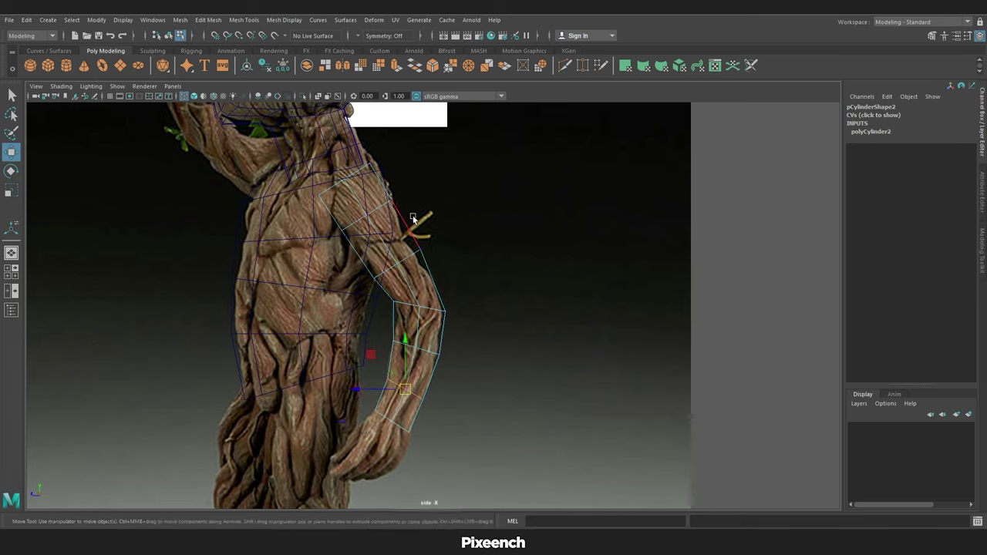
Adjust the forearm, elbow and shoulder vertex rings.
{"action": "left_click", "coordinate": [415, 390]}
{"action": "key", "text": "r"}
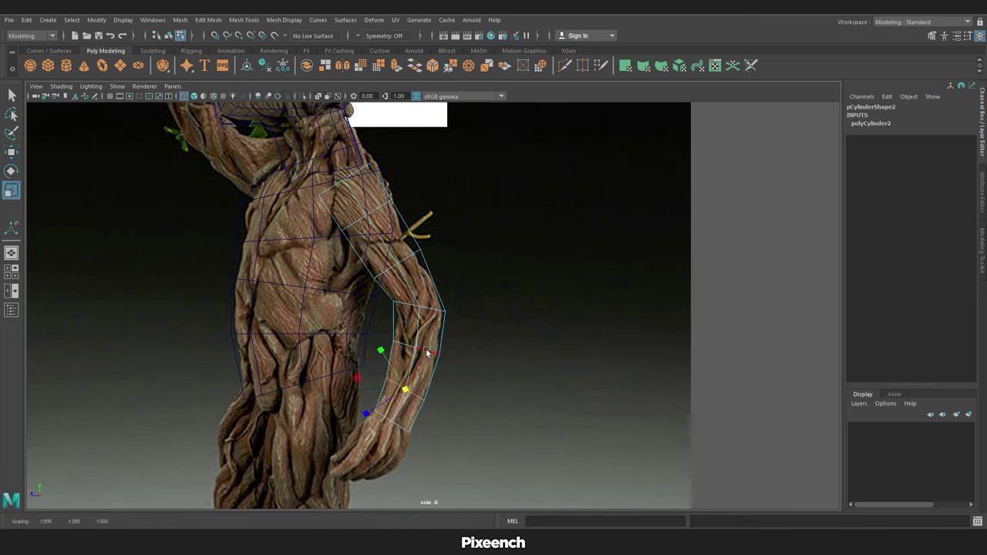
{"action": "left_click", "coordinate": [426, 307]}
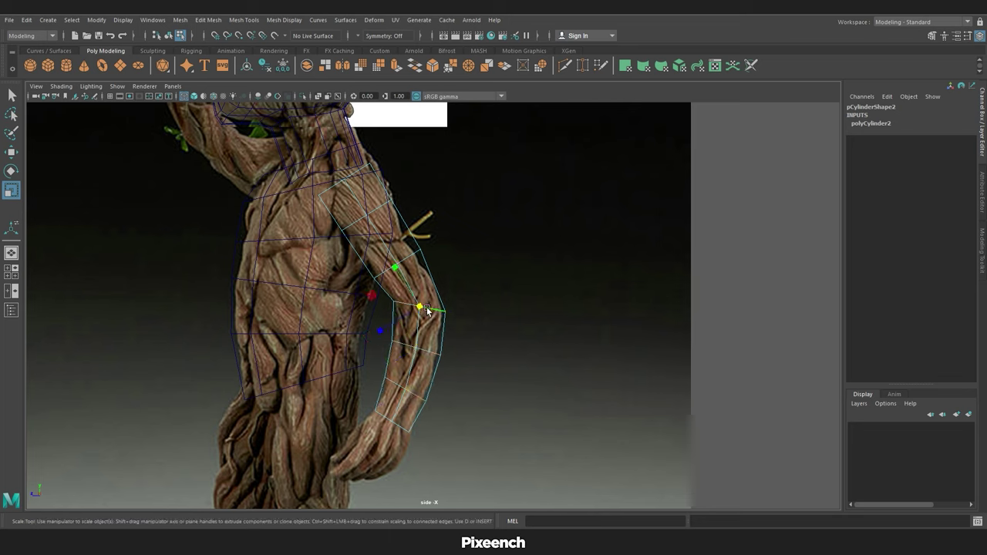
{"action": "key", "text": "e"}
{"action": "left_click", "coordinate": [387, 215]}
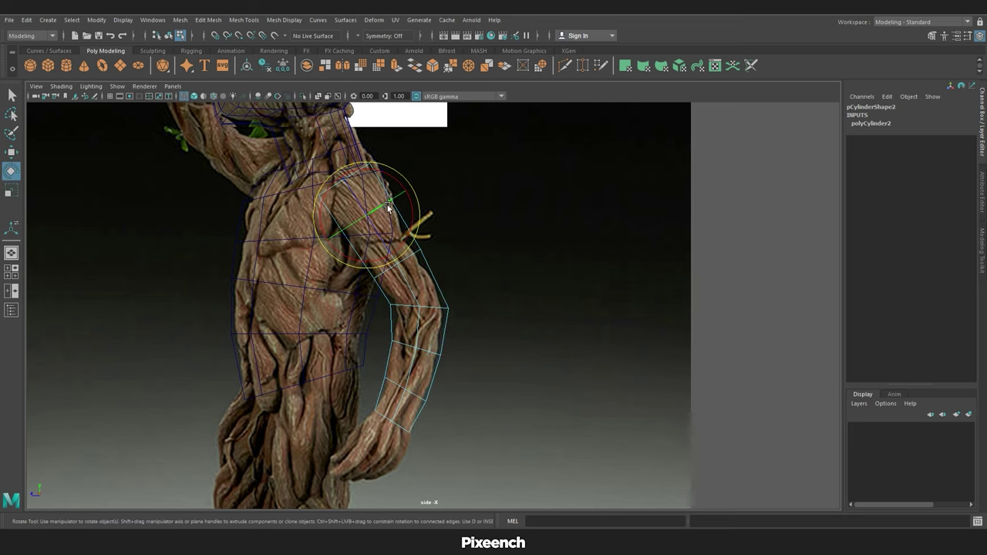
{"action": "key", "text": "r"}
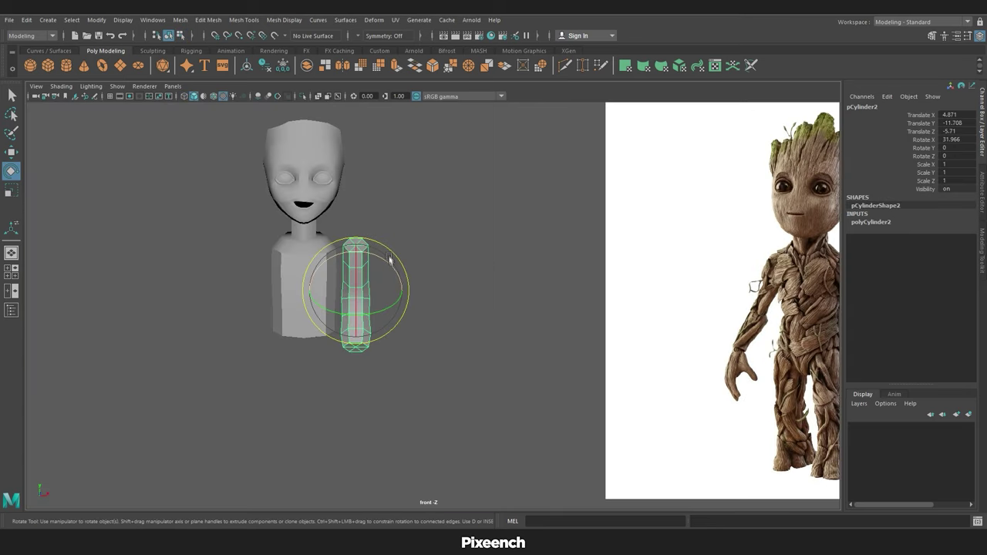
Rotate the arm to the reference pose and nudge it sideways.
{"action": "left_click_drag", "start_coordinate": [392, 257], "coordinate": [372, 247]}
{"action": "key", "text": "w"}
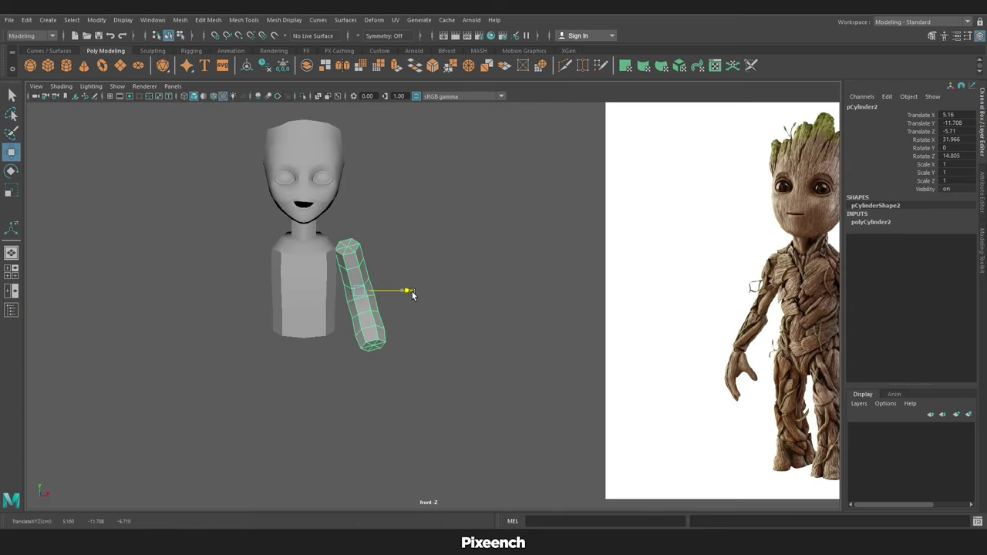
{"action": "scroll", "coordinate": [413, 294], "scroll_direction": "up", "scroll_amount": 2}
{"action": "left_click_drag", "start_coordinate": [389, 290], "coordinate": [394, 290]}
Taper the arm by scaling its bottom, middle, lower and top edge rings.
{"action": "key", "text": "F9"}
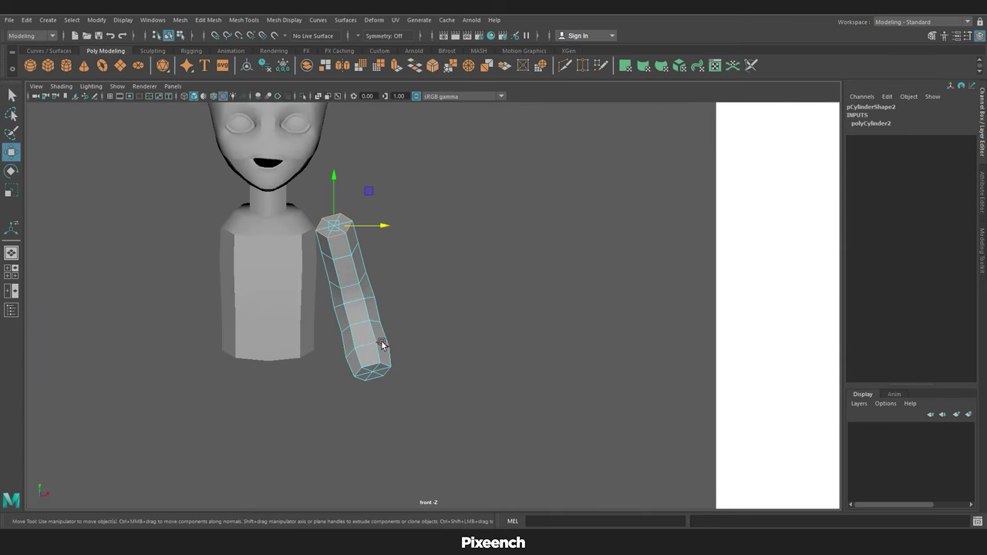
{"action": "left_click_drag", "start_coordinate": [417, 340], "coordinate": [375, 374]}
{"action": "key", "text": "r"}
{"action": "left_click_drag", "start_coordinate": [410, 340], "coordinate": [406, 315]}
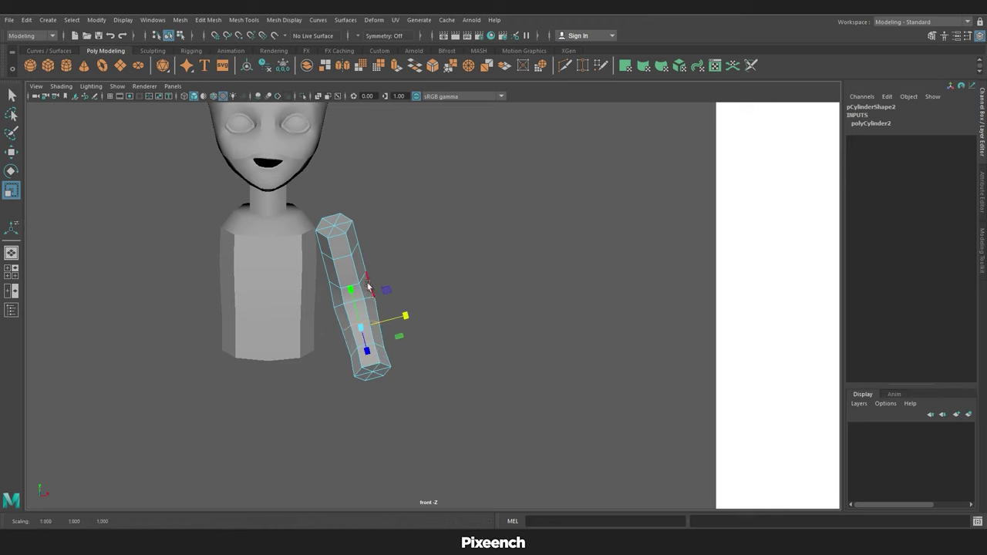
{"action": "left_click", "coordinate": [371, 274]}
{"action": "left_click_drag", "start_coordinate": [383, 236], "coordinate": [385, 238]}
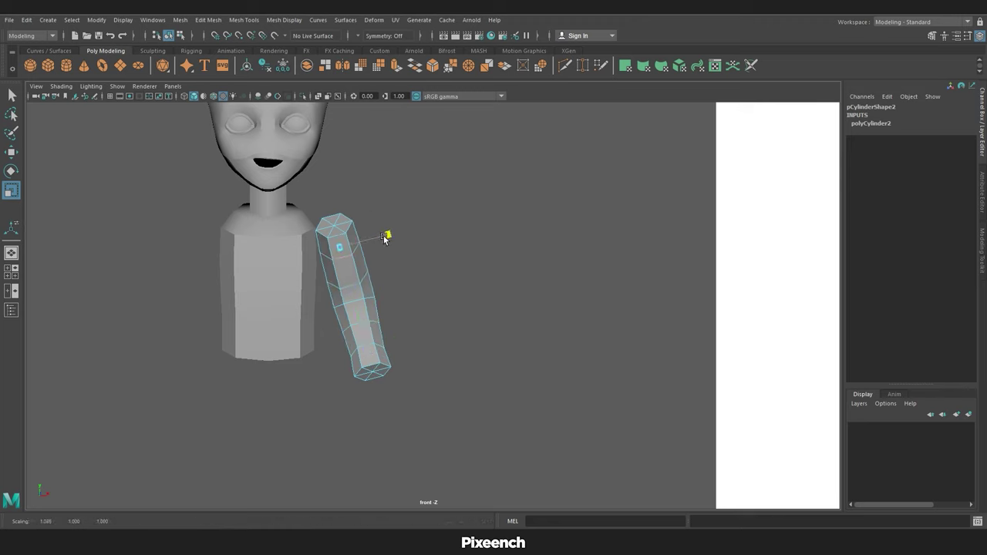
{"action": "left_click_drag", "start_coordinate": [369, 301], "coordinate": [397, 291]}
{"action": "left_click", "coordinate": [376, 321]}
{"action": "left_click_drag", "start_coordinate": [378, 347], "coordinate": [411, 343]}
{"action": "left_click", "coordinate": [352, 228]}
{"action": "left_click_drag", "start_coordinate": [376, 215], "coordinate": [389, 214]}
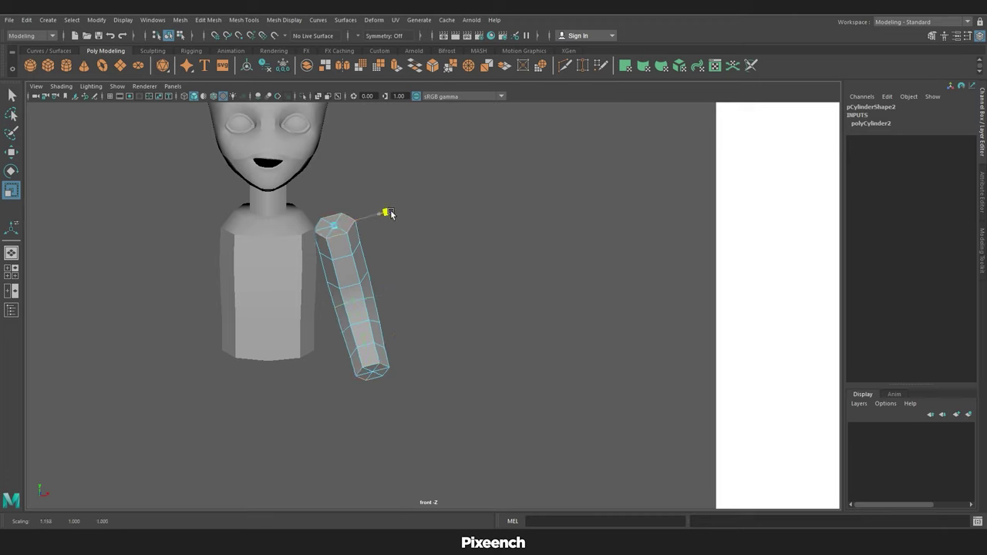
{"action": "left_click", "coordinate": [377, 213]}
Extrude the torso's shoulder face outward to the side.
{"action": "right_click_drag", "start_coordinate": [409, 262], "coordinate": [441, 268]}
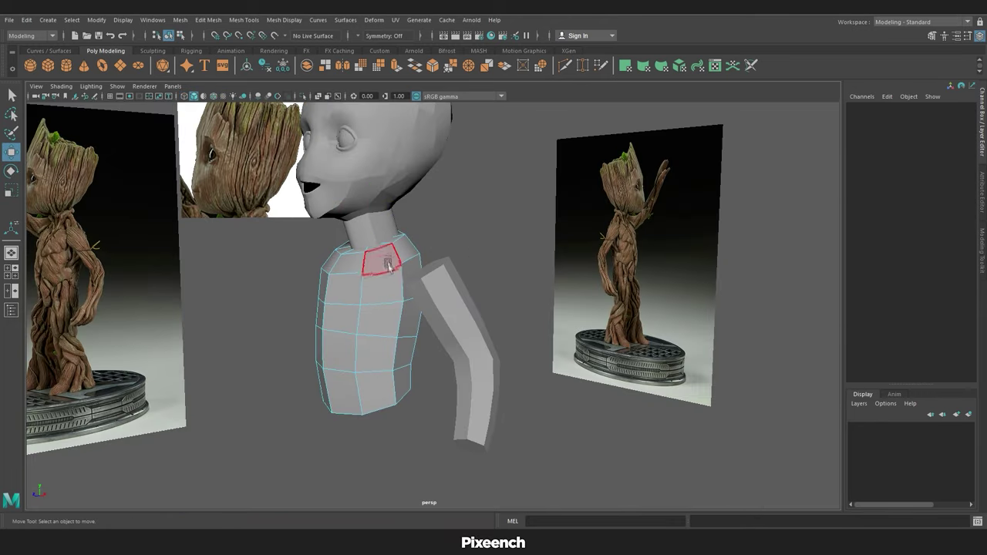
{"action": "left_click", "coordinate": [408, 248]}
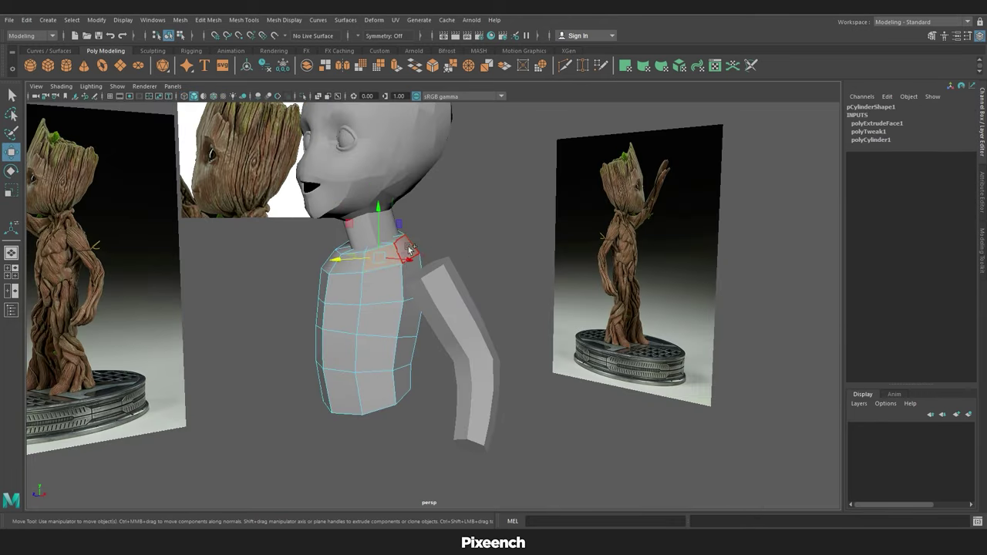
{"action": "key", "text": "ctrl+e"}
{"action": "left_click_drag", "start_coordinate": [395, 224], "coordinate": [434, 224]}
Select the arm cylinder's faces in the side view with the Groot reference.
{"action": "key", "text": "F8"}
{"action": "left_click", "coordinate": [415, 281]}
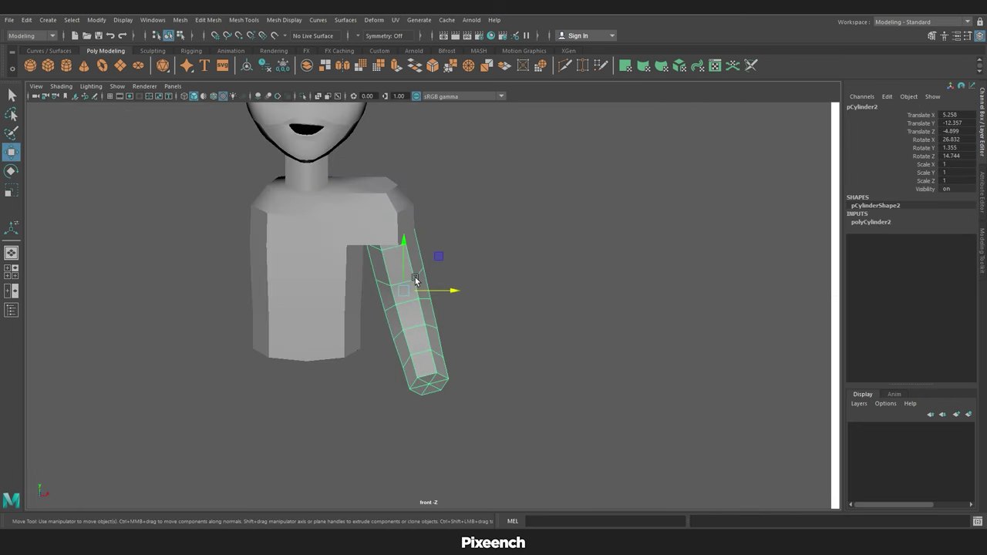
{"action": "left_click_drag", "start_coordinate": [588, 311], "coordinate": [588, 289]}
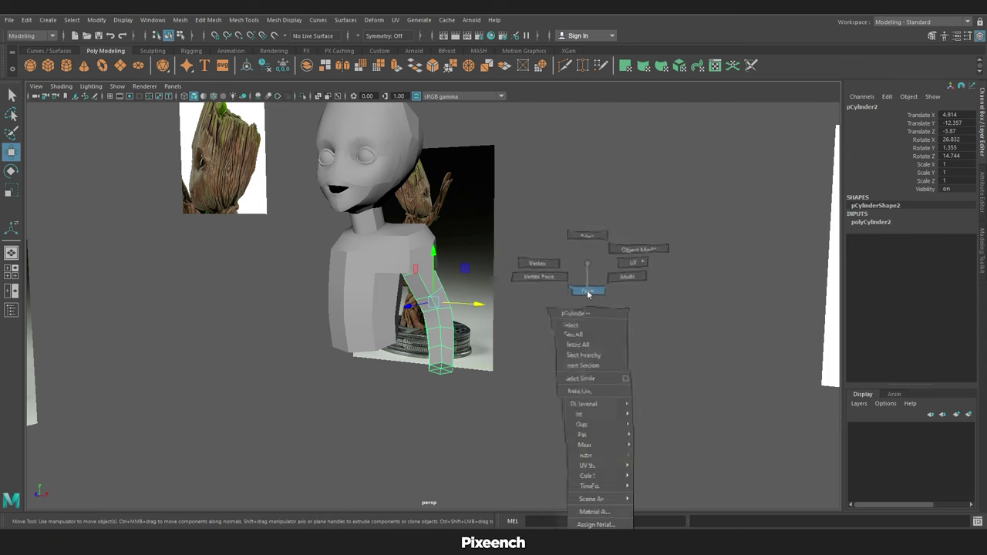
{"action": "key", "text": "F11"}
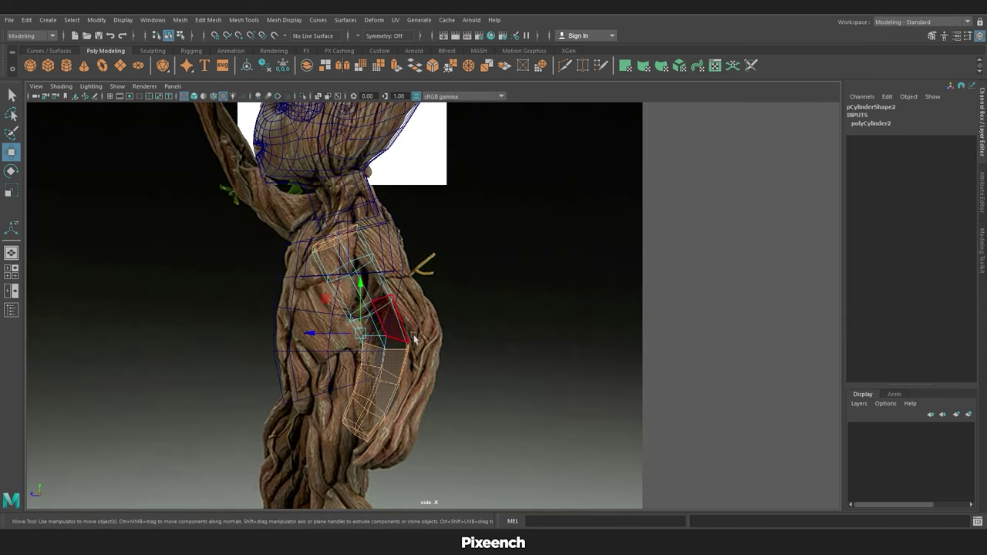
{"action": "left_click_drag", "start_coordinate": [330, 398], "coordinate": [331, 397]}
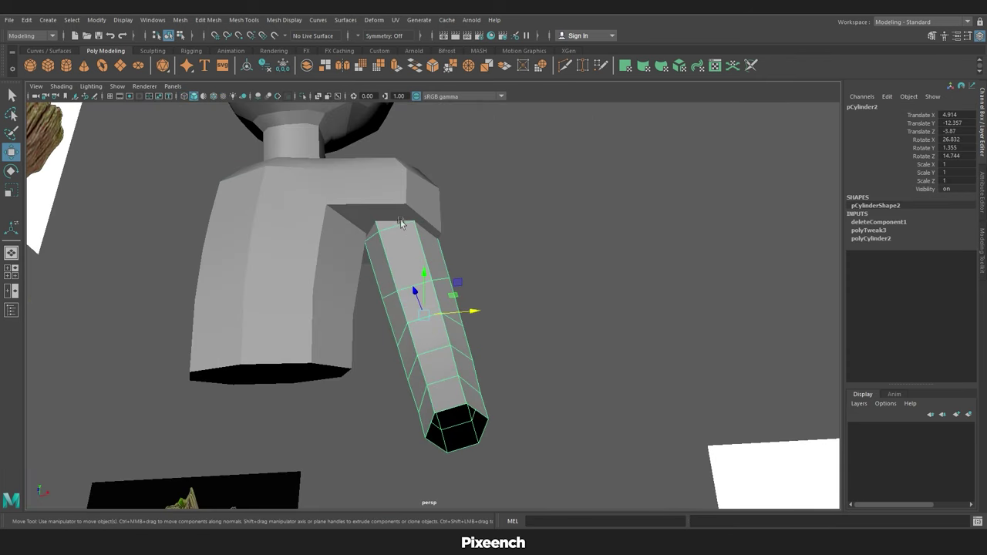
Select the torso and arm cylinder and merge them with Mesh > Combine.
{"action": "left_click", "coordinate": [415, 196]}
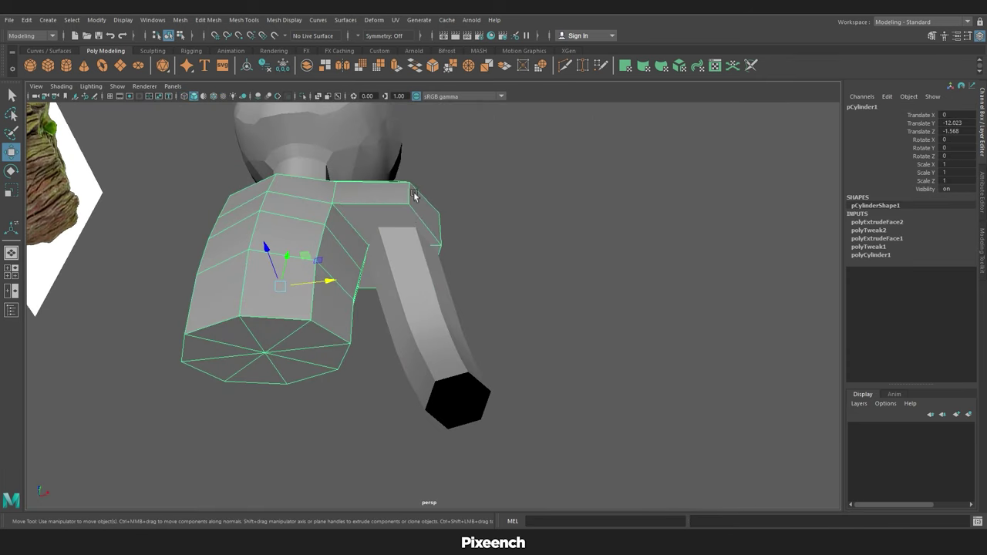
{"action": "left_click", "coordinate": [507, 270]}
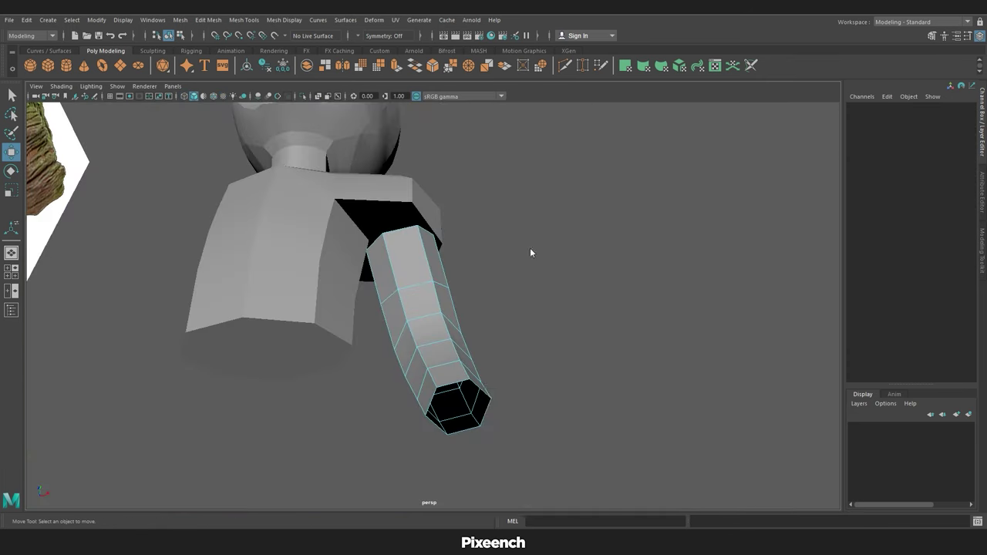
{"action": "left_click", "coordinate": [452, 293]}
{"action": "mouse_move", "coordinate": [452, 292]}
{"action": "left_mouse_down", "text": "alt"}
{"action": "mouse_move", "coordinate": [430, 262]}
{"action": "mouse_move", "coordinate": [394, 269]}
{"action": "left_mouse_up", "text": "alt"}
{"action": "left_click", "coordinate": [179, 20]}
{"action": "left_click", "coordinate": [204, 46]}
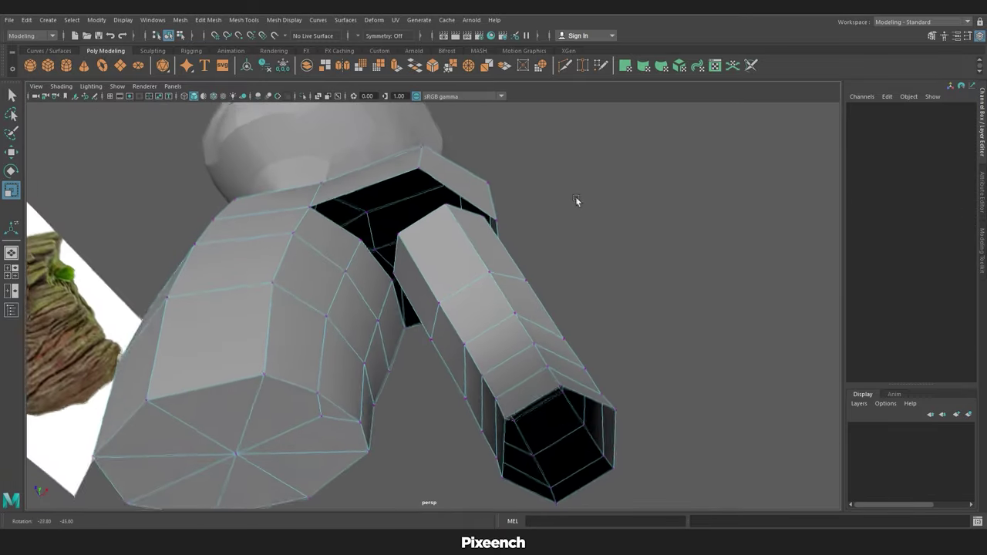
{"action": "left_click_drag", "start_coordinate": [578, 200], "coordinate": [514, 167], "text": "alt"}
{"action": "mouse_move", "coordinate": [478, 212]}
{"action": "left_mouse_down", "text": "alt"}
{"action": "mouse_move", "coordinate": [496, 265]}
{"action": "mouse_move", "coordinate": [496, 227]}
{"action": "mouse_move", "coordinate": [465, 189]}
{"action": "mouse_move", "coordinate": [418, 187]}
{"action": "mouse_move", "coordinate": [464, 306]}
{"action": "left_mouse_up", "text": "alt"}
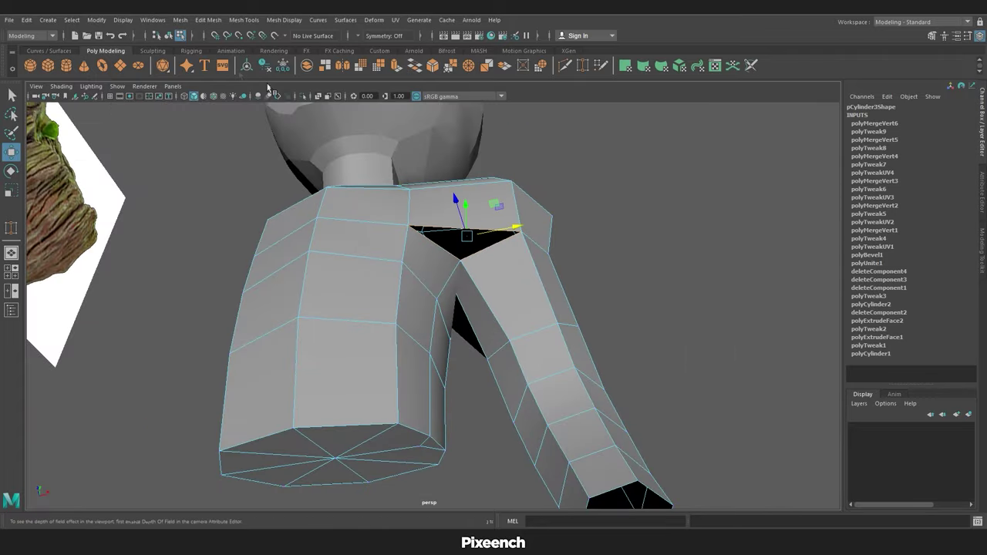
Close the shoulder gap, raise its top edge and cut a new shoulder edge.
{"action": "left_click", "coordinate": [180, 19]}
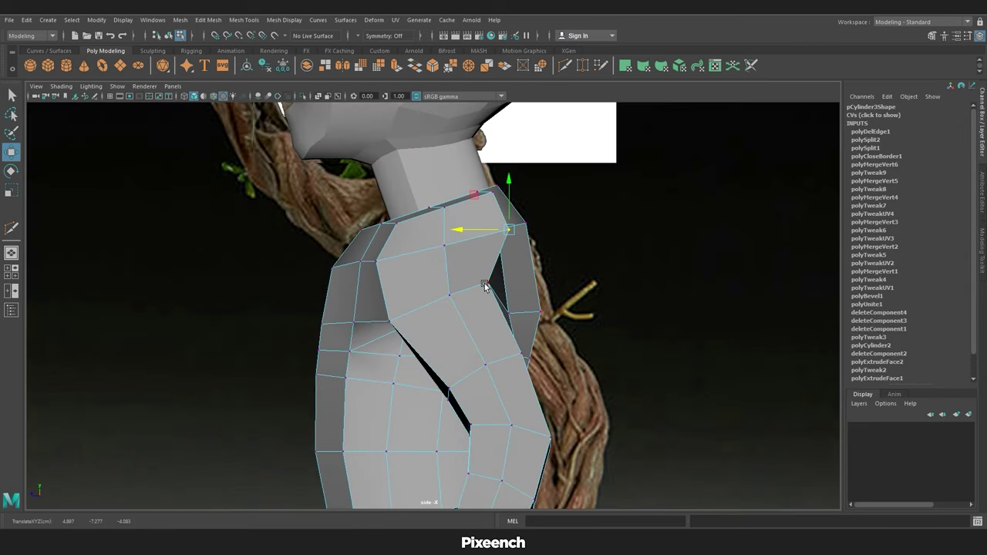
{"action": "left_click_drag", "start_coordinate": [508, 229], "coordinate": [463, 283]}
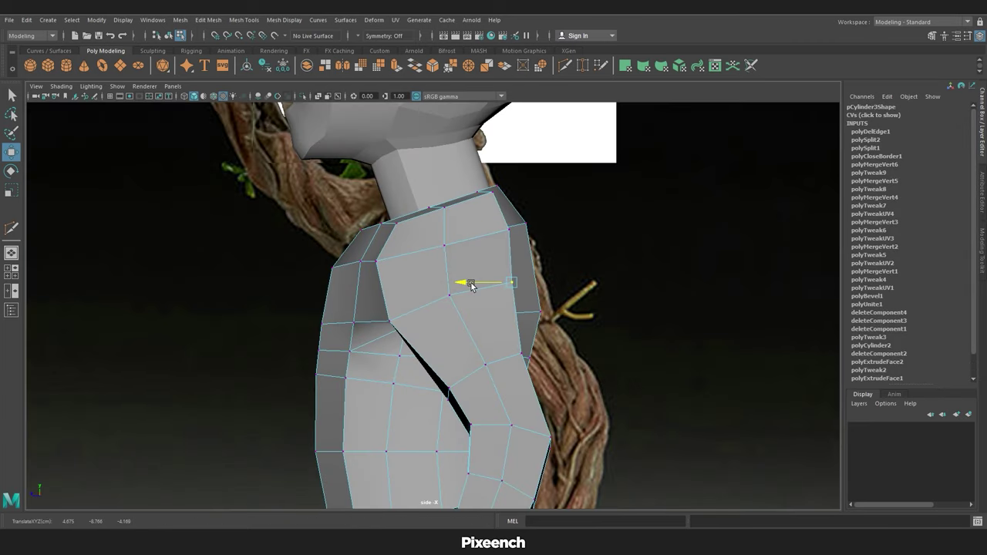
{"action": "left_click", "coordinate": [379, 260]}
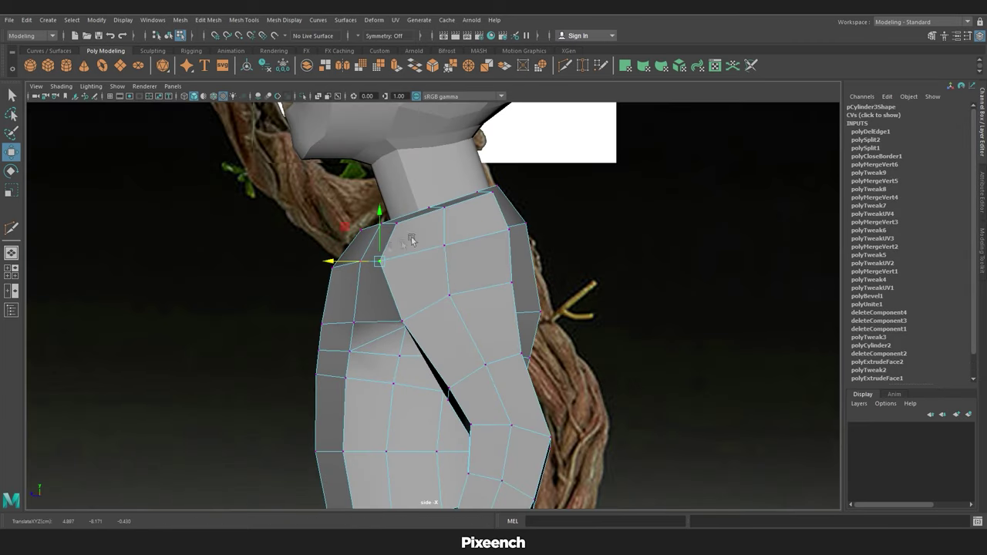
{"action": "left_click", "coordinate": [437, 202]}
{"action": "left_click_drag", "start_coordinate": [437, 160], "coordinate": [436, 153]}
{"action": "middle_click_drag", "start_coordinate": [523, 312], "coordinate": [484, 265], "text": "alt"}
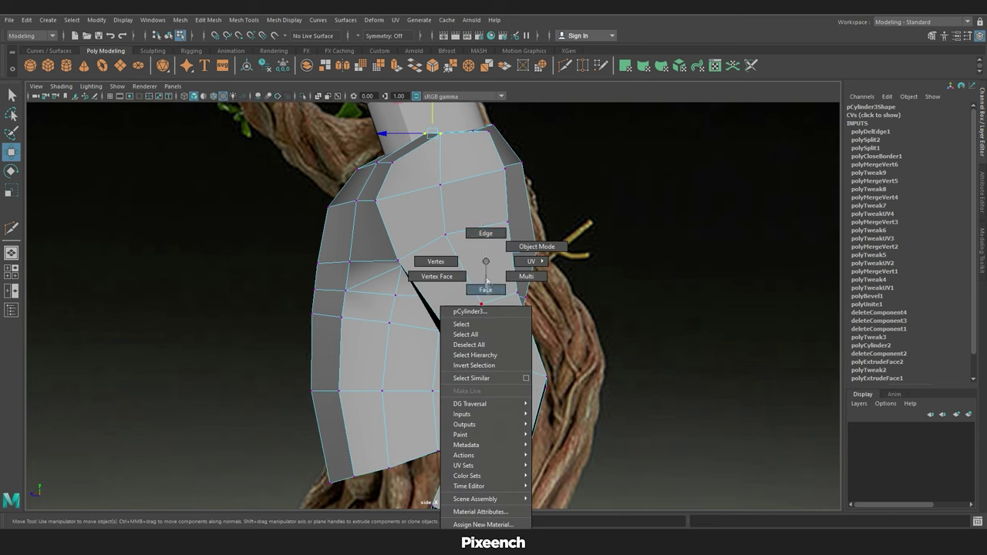
{"action": "right_click_drag", "start_coordinate": [485, 265], "coordinate": [502, 302], "text": "shift"}
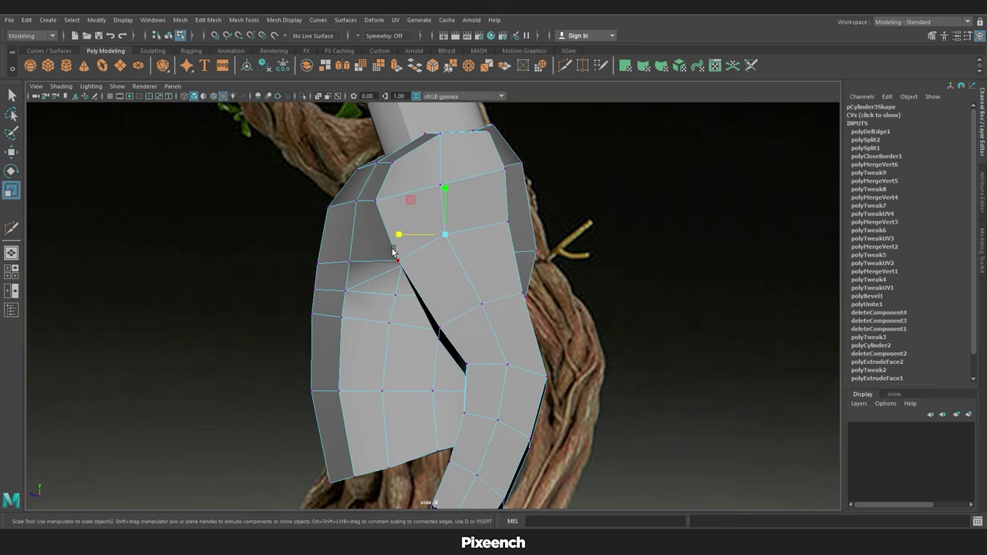
Lower the outer shoulder vertex and select faces on the torso's left side.
{"action": "key", "text": "w"}
{"action": "left_click", "coordinate": [505, 222]}
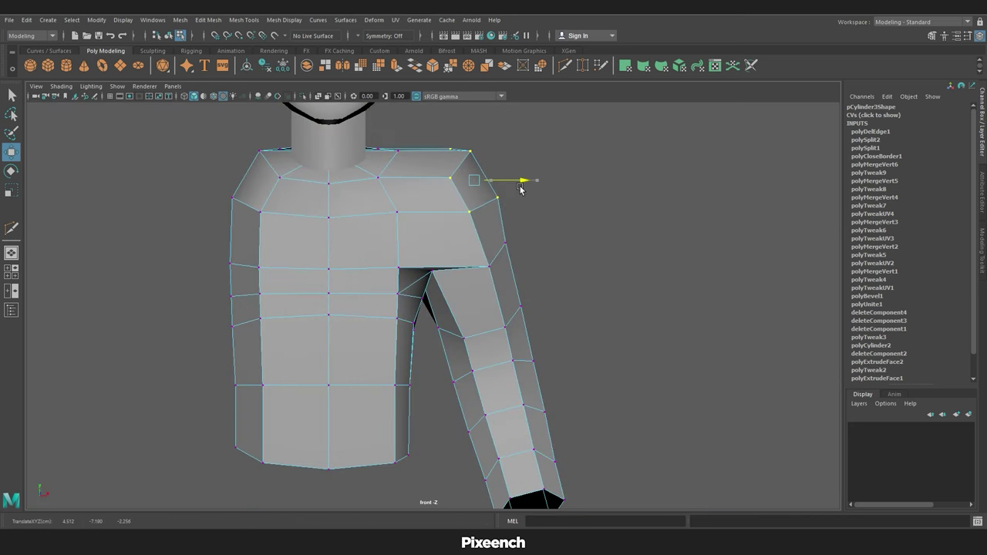
{"action": "mouse_move", "coordinate": [501, 156]}
{"action": "left_mouse_down"}
{"action": "mouse_move", "coordinate": [452, 201]}
{"action": "mouse_move", "coordinate": [506, 199]}
{"action": "left_mouse_up"}
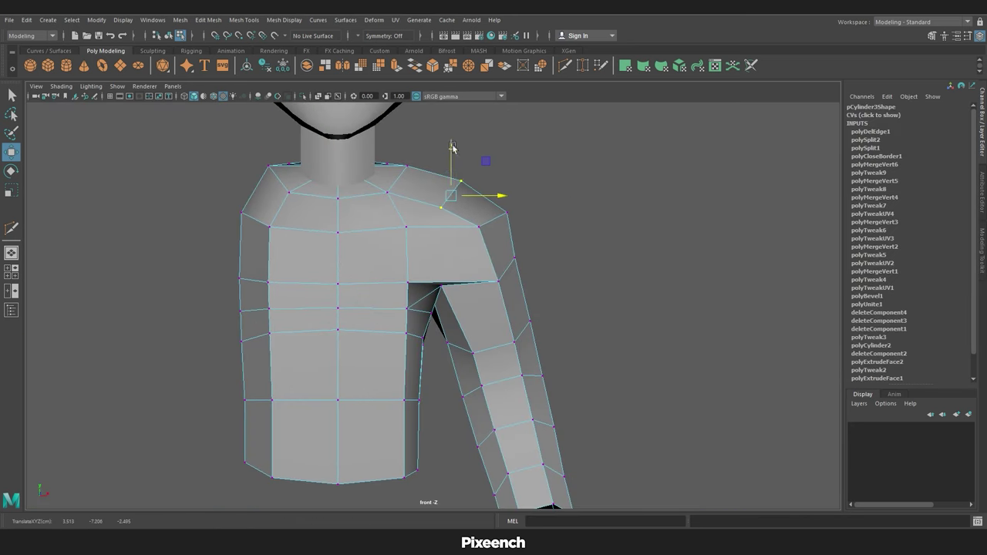
{"action": "scroll", "coordinate": [452, 147], "scroll_direction": "down", "scroll_amount": 3}
{"action": "scroll", "coordinate": [419, 242], "scroll_direction": "down", "scroll_amount": 3}
{"action": "right_click_drag", "start_coordinate": [419, 242], "coordinate": [419, 260]}
{"action": "left_click_drag", "start_coordinate": [238, 143], "coordinate": [412, 426]}
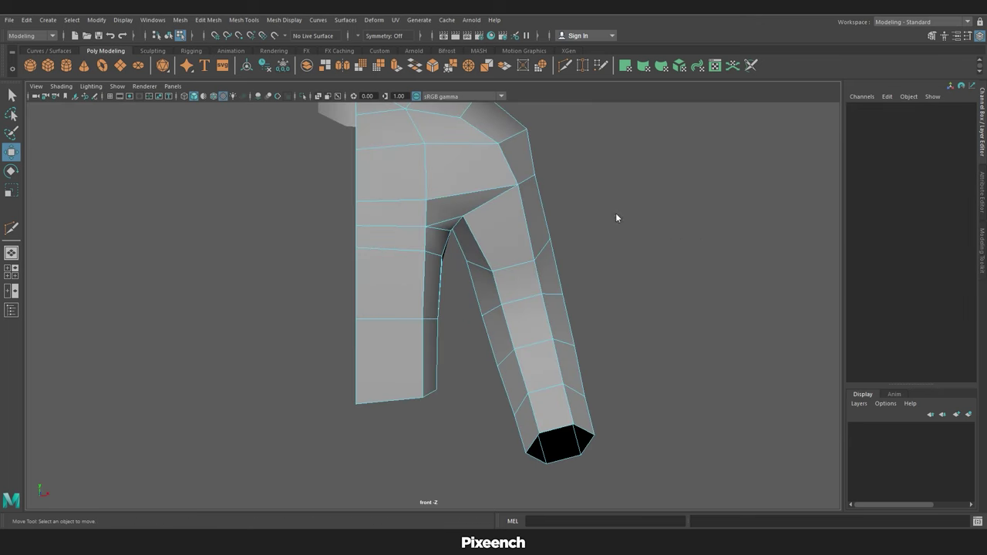
Reposition the armpit and side shoulder vertices to match the side reference.
{"action": "left_click", "coordinate": [424, 248]}
{"action": "left_click_drag", "start_coordinate": [478, 260], "coordinate": [482, 265]}
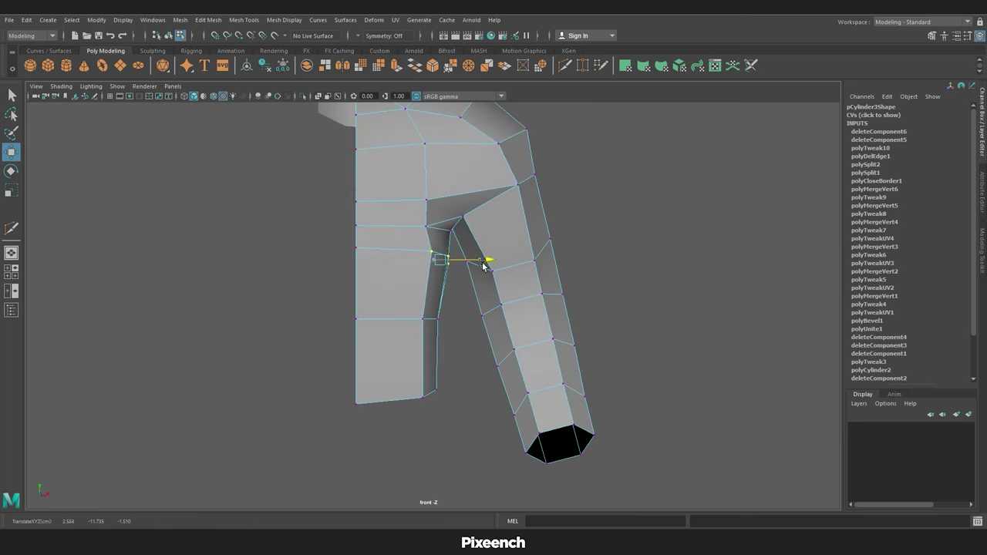
{"action": "left_click", "coordinate": [424, 318]}
{"action": "left_click", "coordinate": [434, 390]}
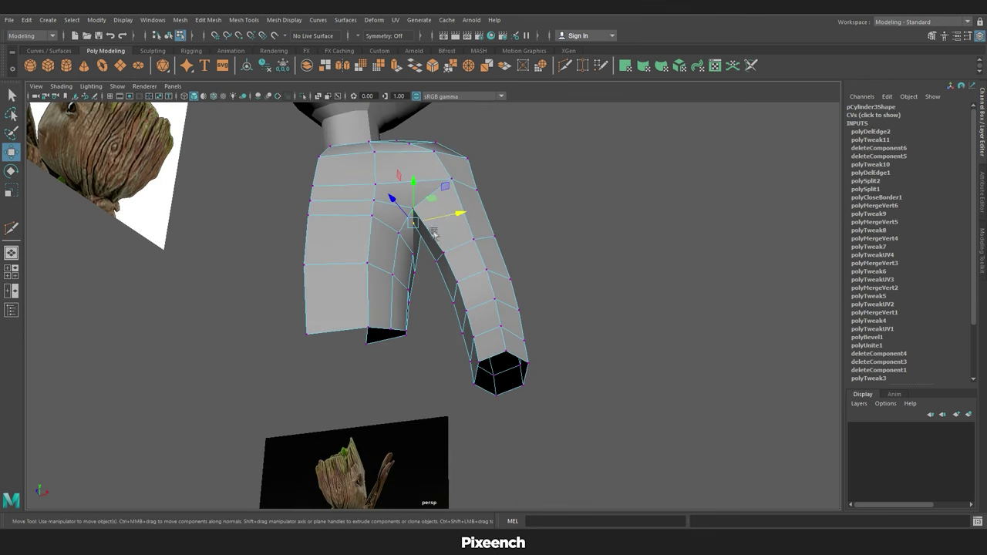
{"action": "left_click_drag", "start_coordinate": [435, 233], "coordinate": [557, 270], "text": "alt"}
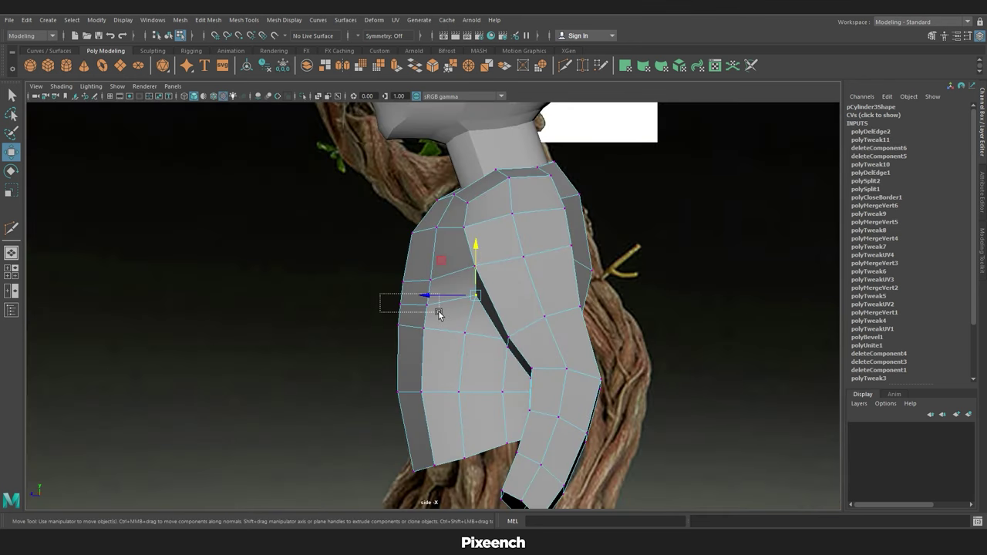
{"action": "left_click_drag", "start_coordinate": [438, 314], "coordinate": [438, 314]}
{"action": "left_click_drag", "start_coordinate": [382, 304], "coordinate": [371, 306]}
{"action": "key", "text": "4"}
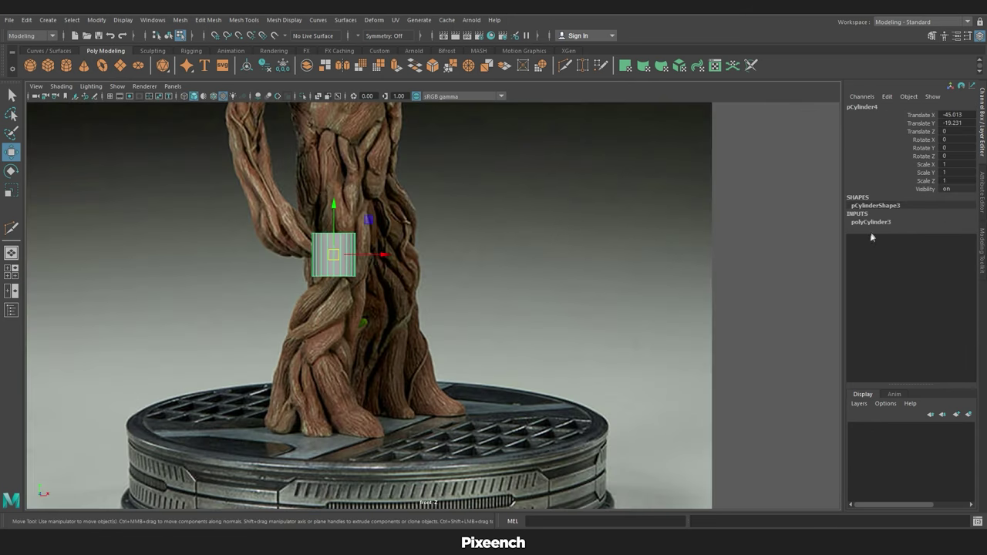
Set the leg cylinder to radius 2 and height 12 with fewer sides.
{"action": "left_click", "coordinate": [871, 222]}
{"action": "left_click", "coordinate": [920, 231]}
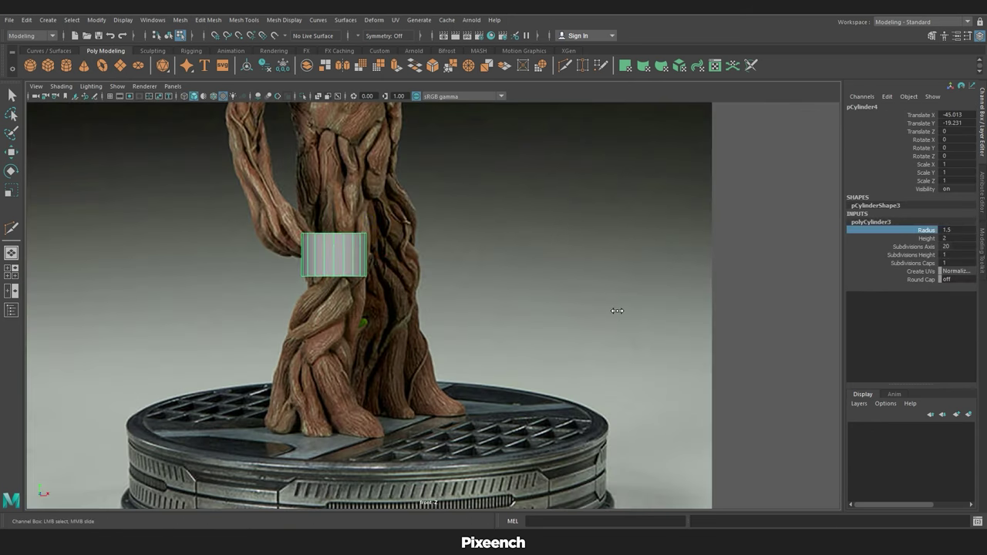
{"action": "middle_click_drag", "start_coordinate": [964, 229], "coordinate": [814, 264]}
{"action": "left_click", "coordinate": [926, 238]}
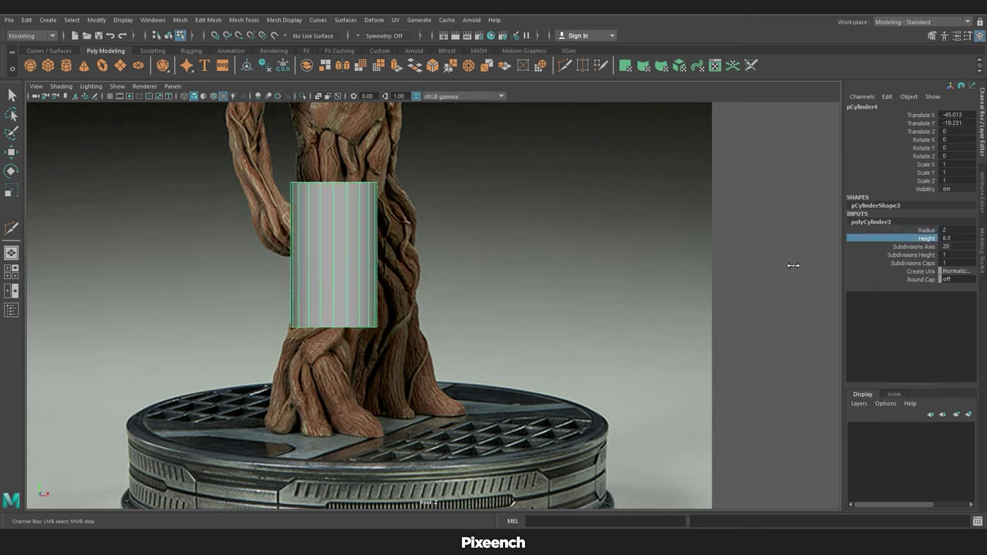
{"action": "type", "text": "12"}
{"action": "key", "text": "Return"}
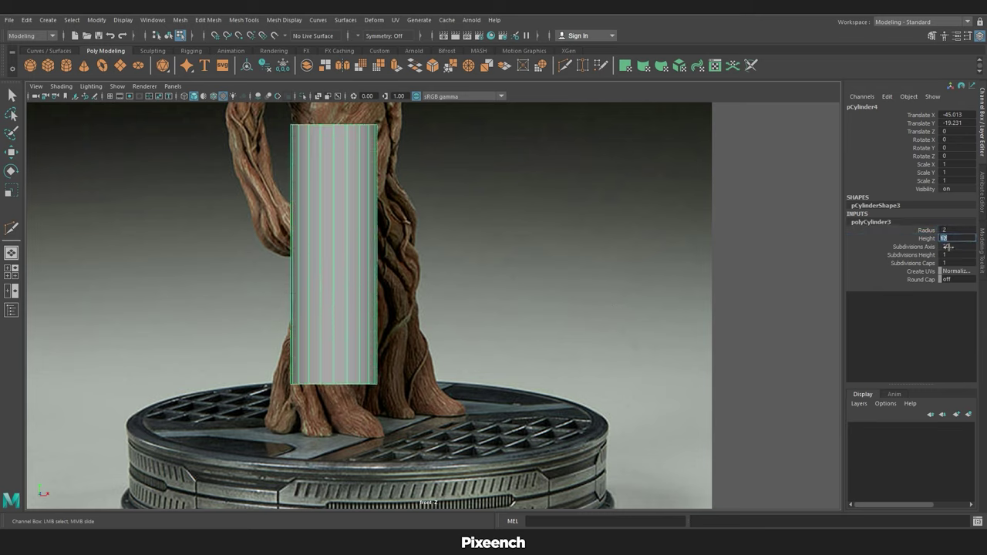
{"action": "type", "text": "6"}
{"action": "key", "text": "Return"}
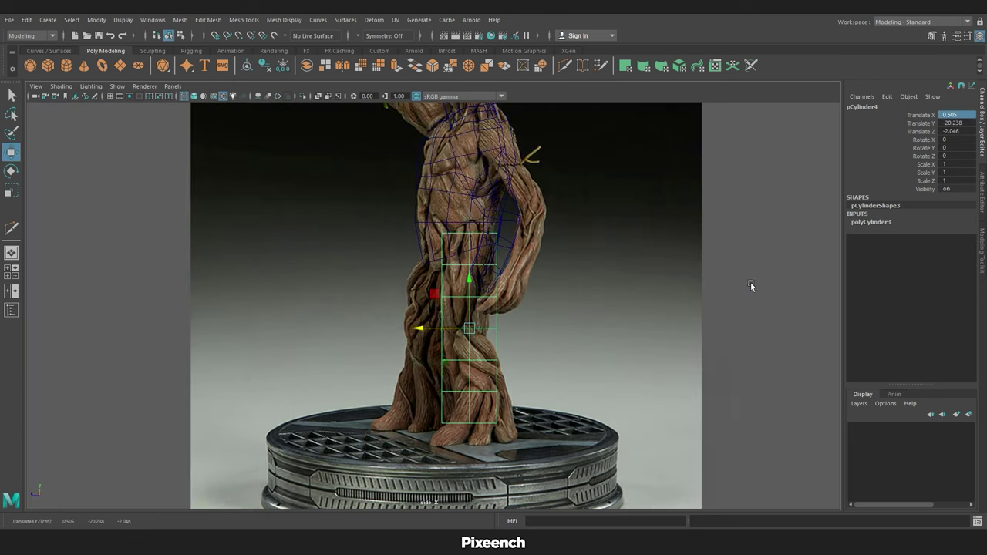
Scale the leg's edge rings from bottom to thigh to follow the reference leg.
{"action": "left_click_drag", "start_coordinate": [427, 401], "coordinate": [414, 403]}
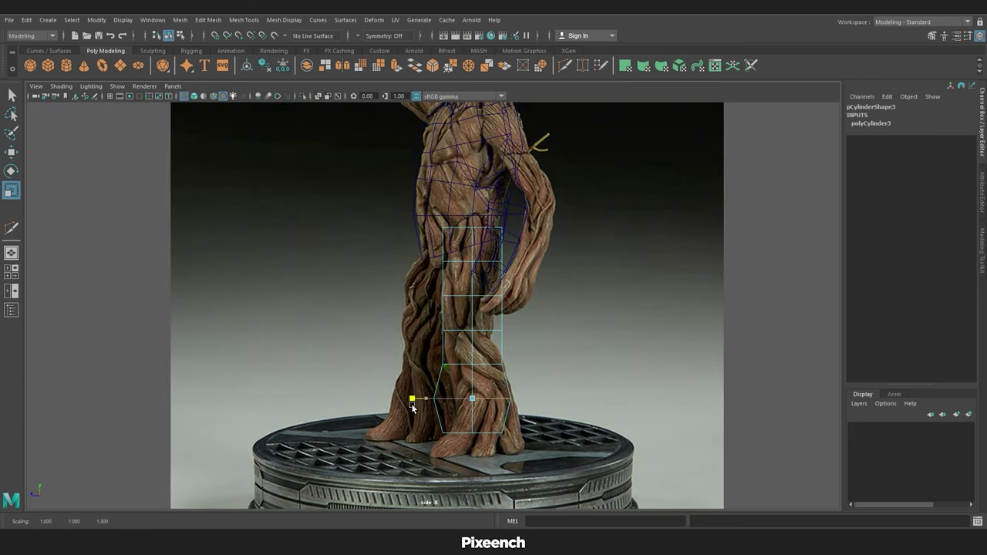
{"action": "double_click", "coordinate": [438, 364]}
{"action": "mouse_move", "coordinate": [430, 363]}
{"action": "left_mouse_down"}
{"action": "mouse_move", "coordinate": [414, 361]}
{"action": "mouse_move", "coordinate": [430, 339]}
{"action": "left_mouse_up"}
{"action": "double_click", "coordinate": [436, 330]}
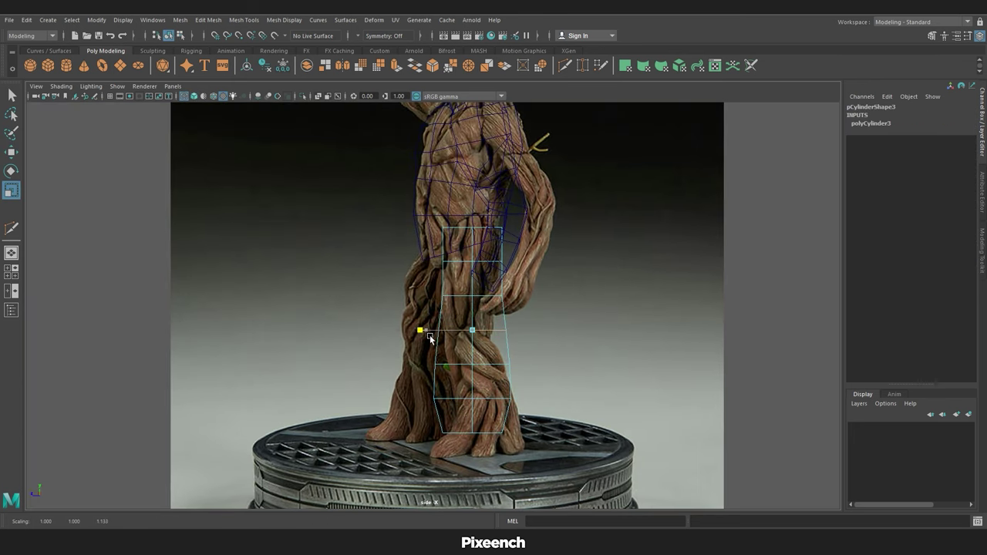
{"action": "double_click", "coordinate": [451, 262]}
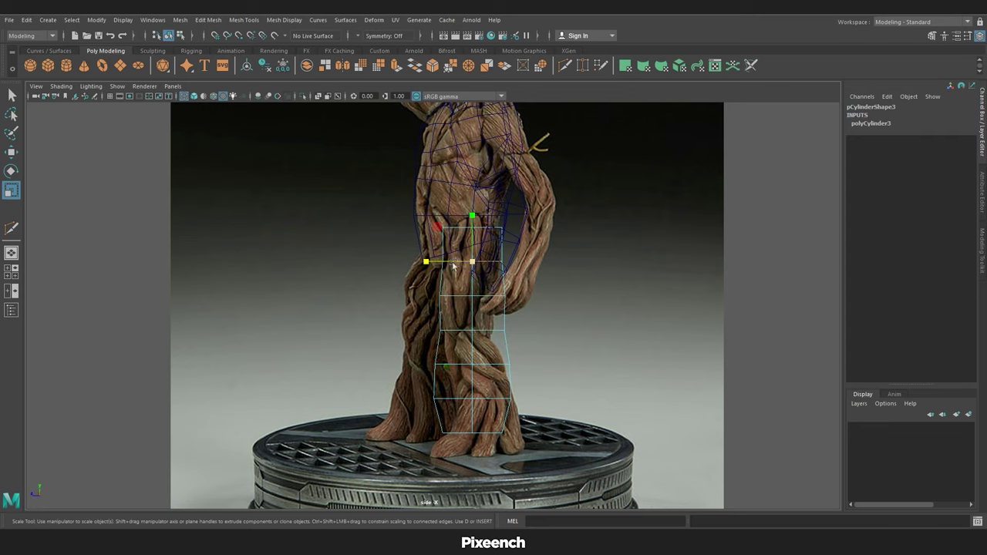
{"action": "left_click_drag", "start_coordinate": [437, 267], "coordinate": [431, 267]}
{"action": "double_click", "coordinate": [463, 432]}
{"action": "left_click_drag", "start_coordinate": [428, 437], "coordinate": [422, 437]}
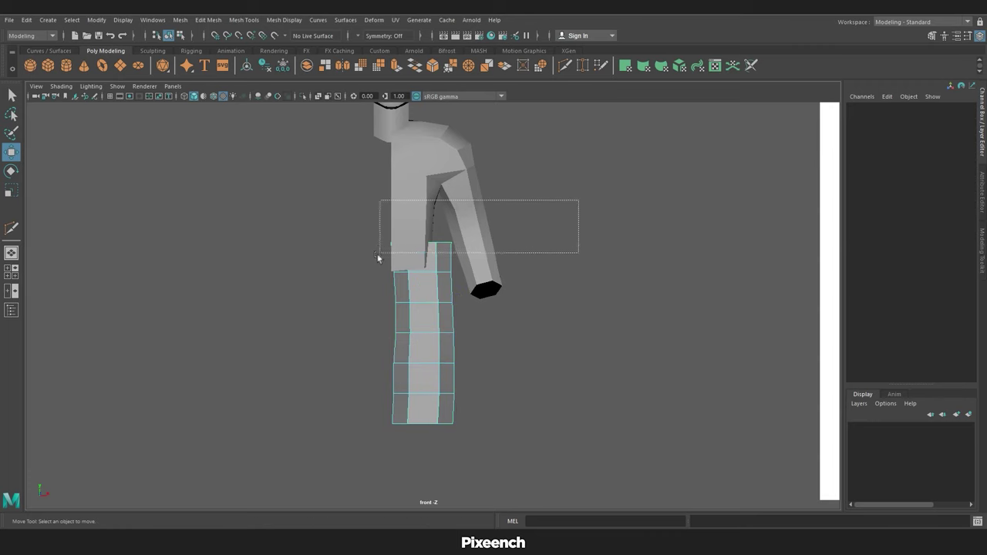
Zoom out and raise the leg cylinder's top to the torso's underside.
{"action": "scroll", "coordinate": [600, 289], "scroll_direction": "down", "scroll_amount": 3}
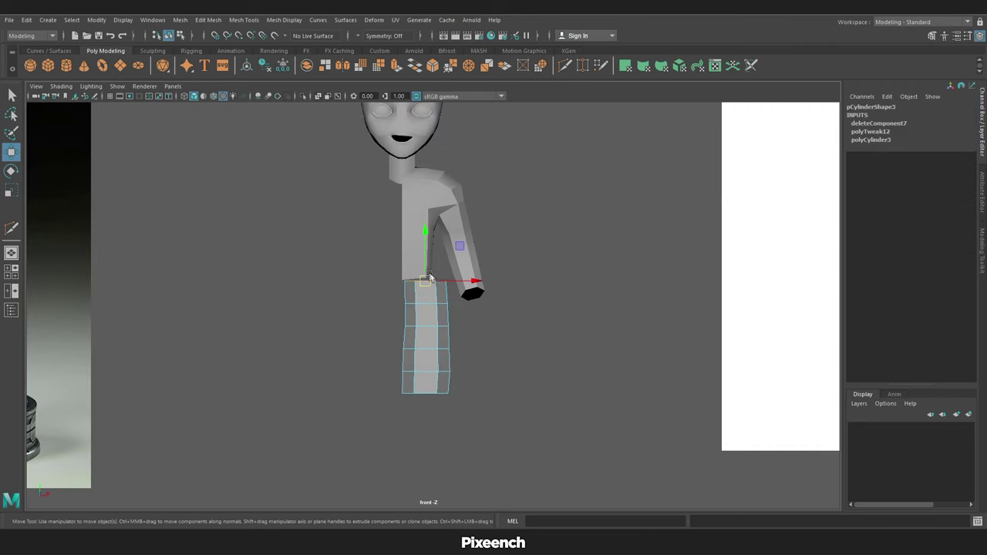
{"action": "left_click_drag", "start_coordinate": [463, 282], "coordinate": [473, 283]}
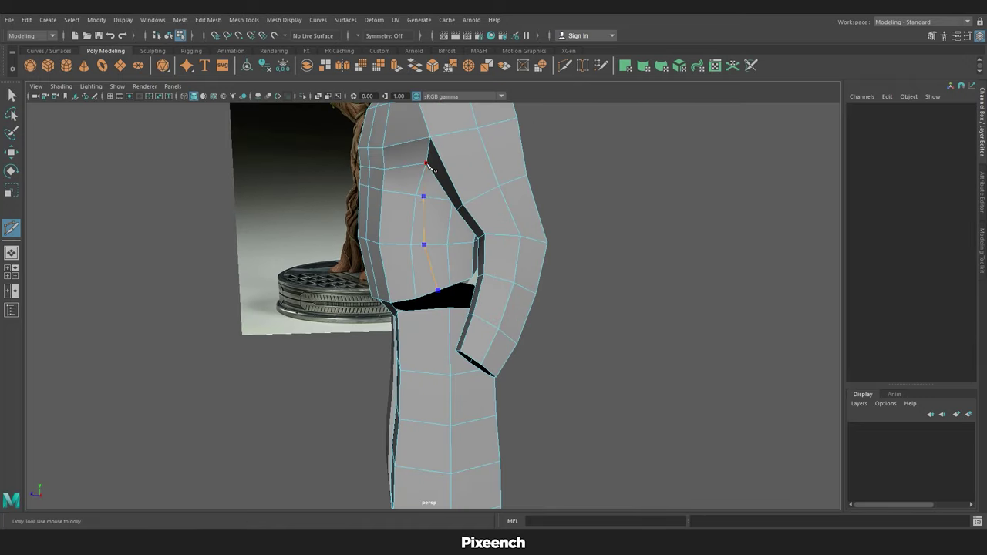
Start Append to Polygon on a hip-gap boundary edge, orbiting to inspect the gap.
{"action": "right_click", "coordinate": [578, 231]}
{"action": "left_click", "coordinate": [578, 213]}
{"action": "left_click", "coordinate": [244, 20]}
{"action": "left_click", "coordinate": [275, 59]}
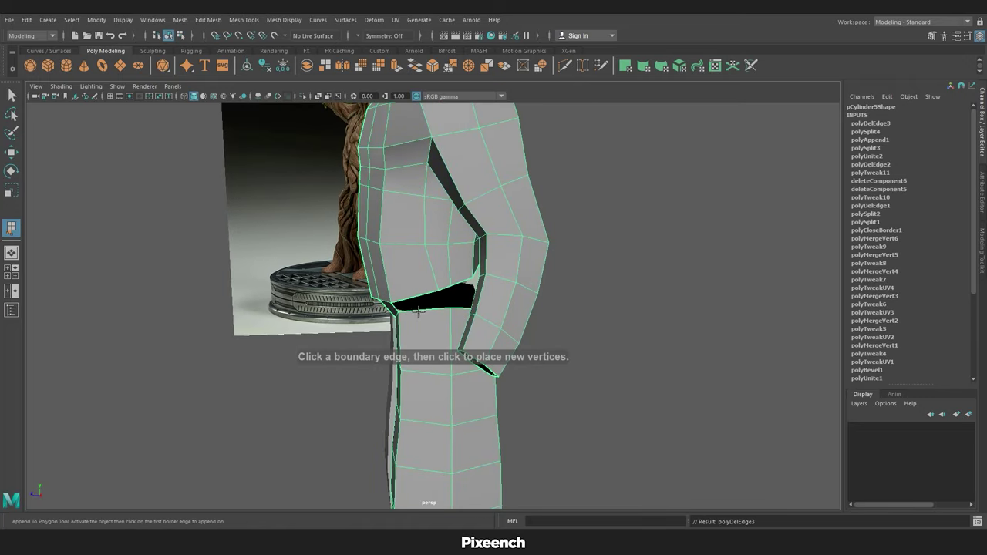
{"action": "left_click_drag", "start_coordinate": [450, 242], "coordinate": [451, 328], "text": "alt"}
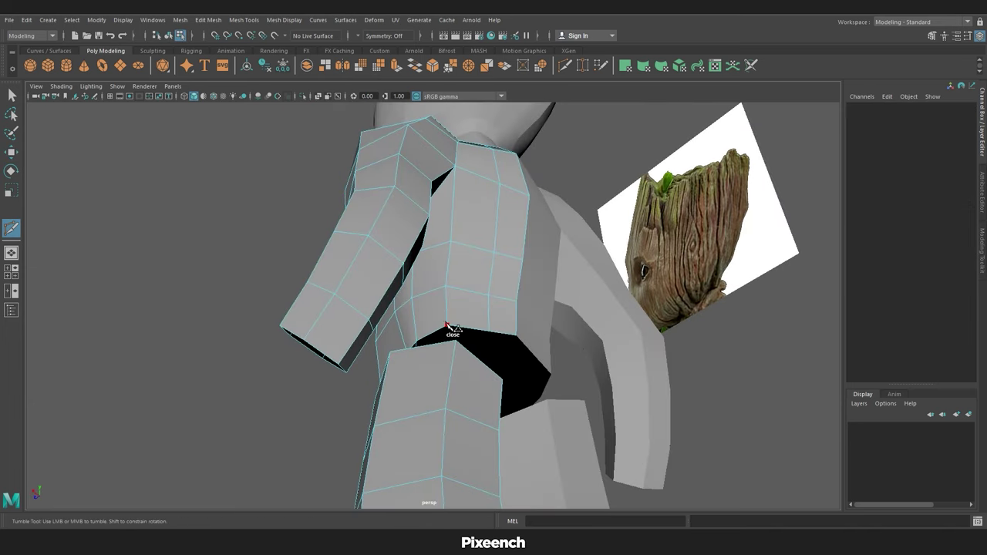
{"action": "mouse_move", "coordinate": [434, 290]}
{"action": "left_mouse_down", "text": "alt"}
{"action": "mouse_move", "coordinate": [457, 244]}
{"action": "mouse_move", "coordinate": [443, 271]}
{"action": "mouse_move", "coordinate": [455, 255]}
{"action": "mouse_move", "coordinate": [580, 335]}
{"action": "mouse_move", "coordinate": [604, 396]}
{"action": "left_mouse_up", "text": "alt"}
Append a new face bridging the hip gap between leg and torso.
{"action": "key", "text": "w"}
{"action": "left_click", "coordinate": [436, 304]}
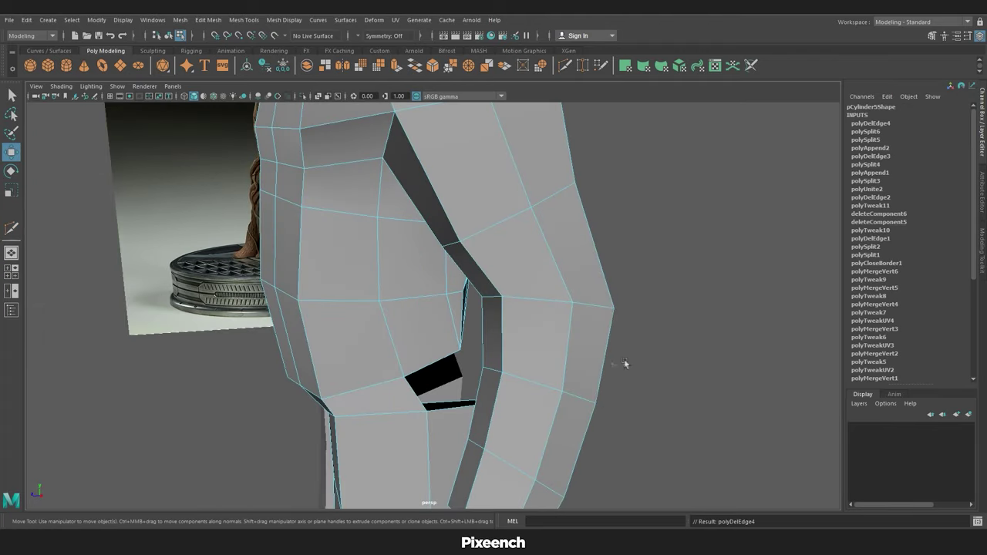
{"action": "left_click", "coordinate": [244, 20]}
{"action": "left_click", "coordinate": [259, 49]}
{"action": "mouse_move", "coordinate": [441, 358]}
{"action": "left_mouse_down", "text": "alt"}
{"action": "mouse_move", "coordinate": [444, 368]}
{"action": "mouse_move", "coordinate": [432, 324]}
{"action": "mouse_move", "coordinate": [599, 341]}
{"action": "left_mouse_up", "text": "alt"}
{"action": "left_click", "coordinate": [409, 247]}
{"action": "left_click", "coordinate": [294, 348]}
{"action": "key", "text": "Return"}
Tidy a torso vertex, then append a face closing the belt gap.
{"action": "key", "text": "w"}
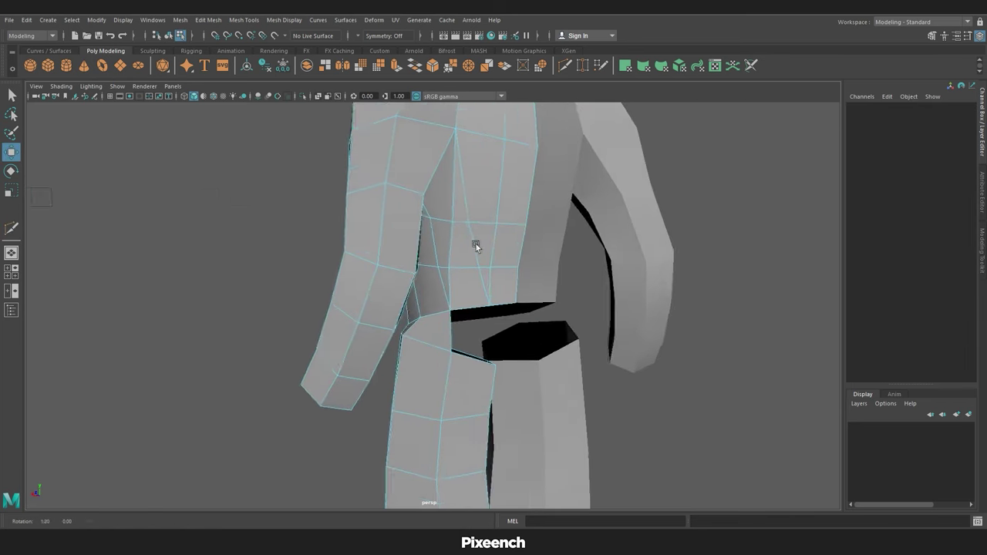
{"action": "left_click", "coordinate": [432, 248]}
{"action": "mouse_move", "coordinate": [476, 244]}
{"action": "left_mouse_down", "text": "alt"}
{"action": "mouse_move", "coordinate": [436, 249]}
{"action": "mouse_move", "coordinate": [462, 223]}
{"action": "mouse_move", "coordinate": [426, 223]}
{"action": "mouse_move", "coordinate": [455, 247]}
{"action": "left_mouse_up", "text": "alt"}
{"action": "left_click", "coordinate": [243, 20]}
{"action": "left_click", "coordinate": [259, 48]}
{"action": "left_click", "coordinate": [455, 247]}
{"action": "left_click", "coordinate": [500, 261]}
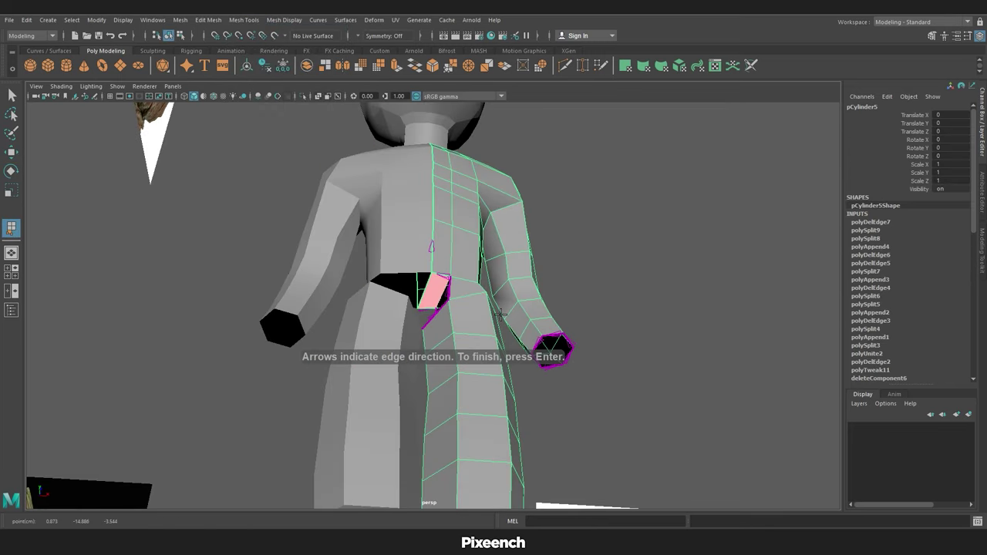
{"action": "mouse_move", "coordinate": [500, 314]}
{"action": "left_mouse_down", "text": "alt"}
{"action": "mouse_move", "coordinate": [644, 305]}
{"action": "mouse_move", "coordinate": [419, 233]}
{"action": "mouse_move", "coordinate": [530, 282]}
{"action": "mouse_move", "coordinate": [452, 219]}
{"action": "left_mouse_up", "text": "alt"}
{"action": "key", "text": "Return"}
{"action": "key", "text": "w"}
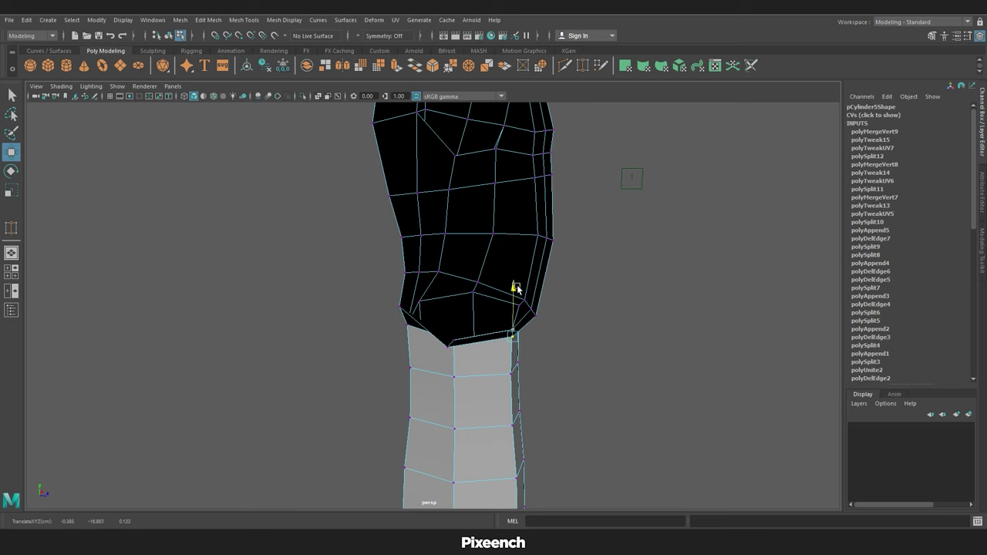
Select the torso's edge vertices, move the crotch vertex down, and weld it.
{"action": "left_click_drag", "start_coordinate": [516, 288], "coordinate": [404, 274], "text": "alt"}
{"action": "left_click_drag", "start_coordinate": [330, 181], "coordinate": [423, 383]}
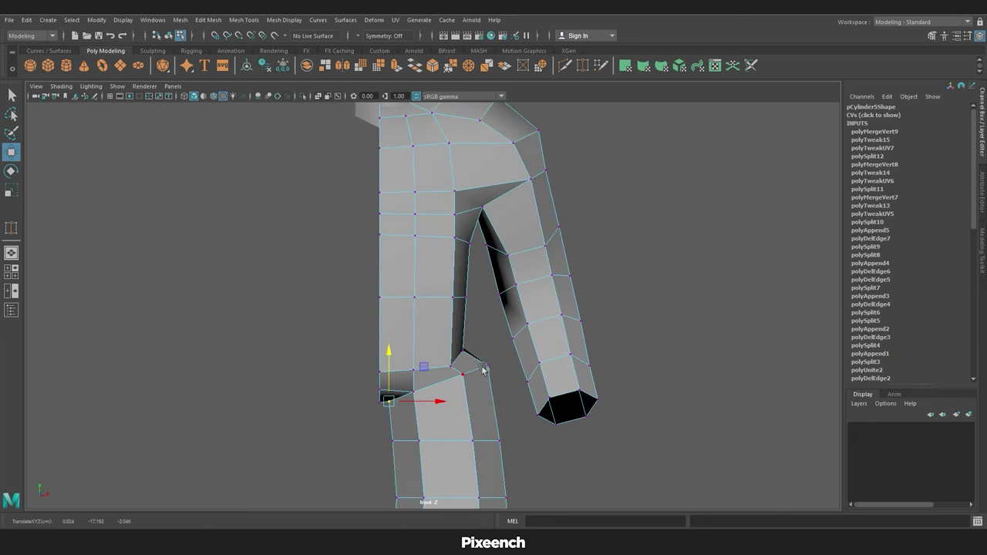
{"action": "left_click_drag", "start_coordinate": [479, 388], "coordinate": [455, 394]}
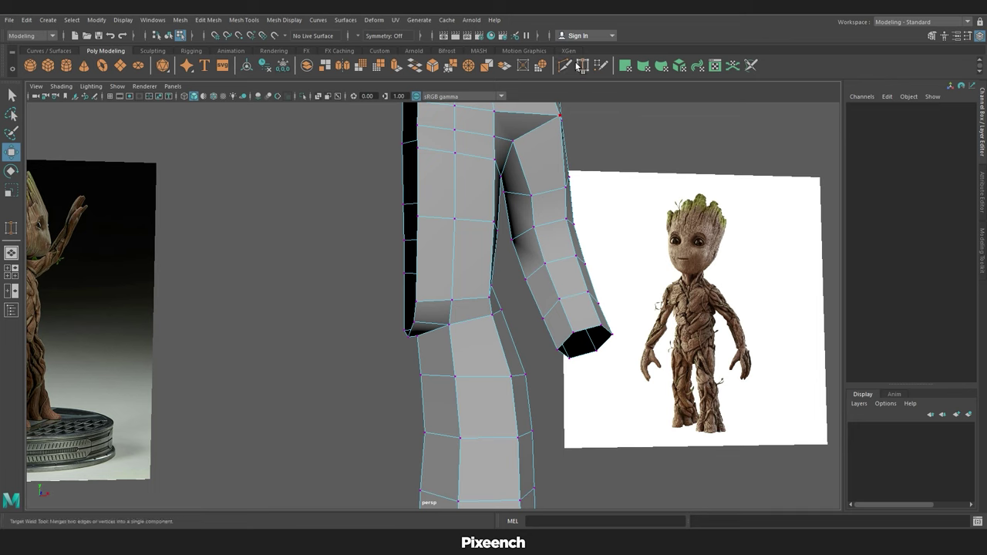
{"action": "left_click", "coordinate": [581, 66]}
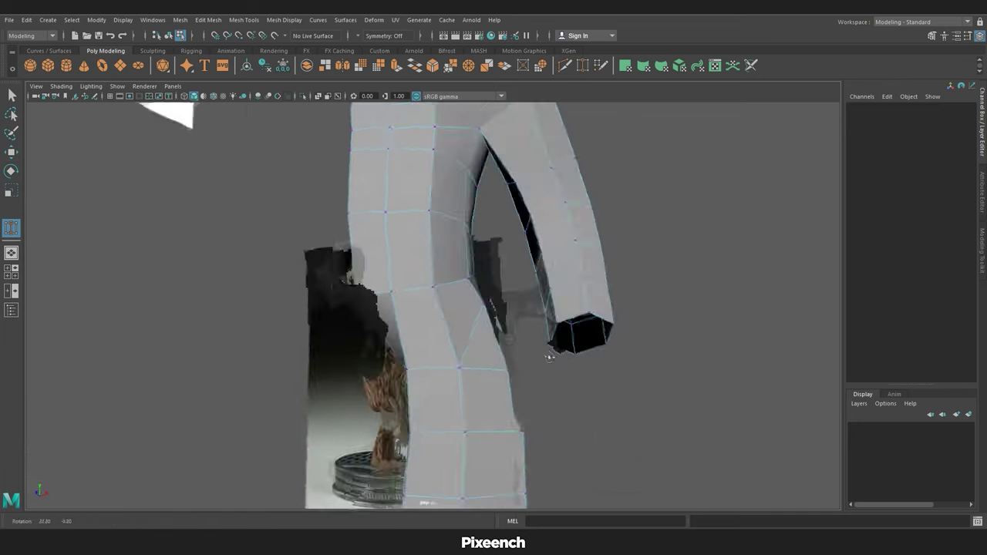
{"action": "left_click_drag", "start_coordinate": [544, 352], "coordinate": [422, 361], "text": "alt"}
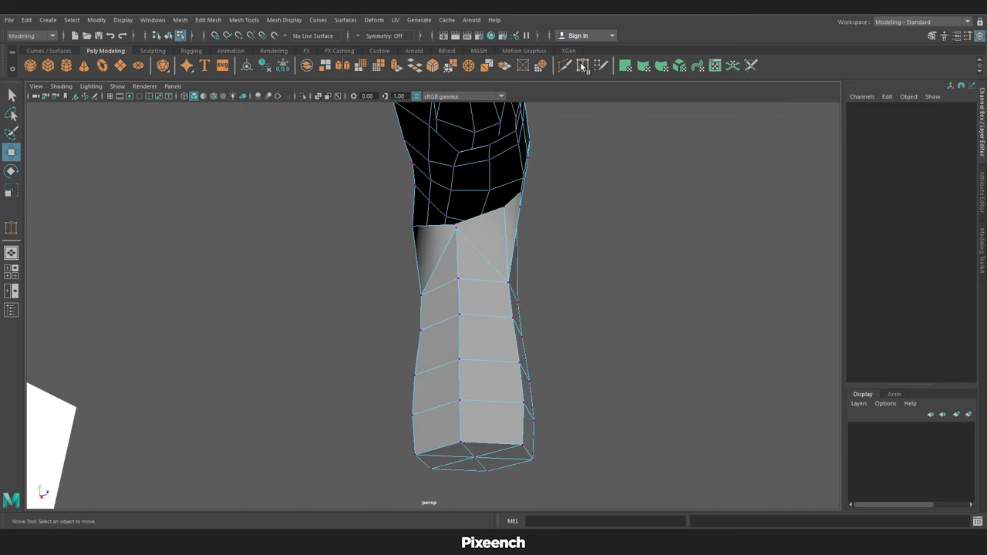
Move the hip and outer leg vertices to widen the leg's silhouette.
{"action": "key", "text": "w"}
{"action": "left_click", "coordinate": [434, 252]}
{"action": "left_click_drag", "start_coordinate": [435, 252], "coordinate": [522, 360], "text": "alt"}
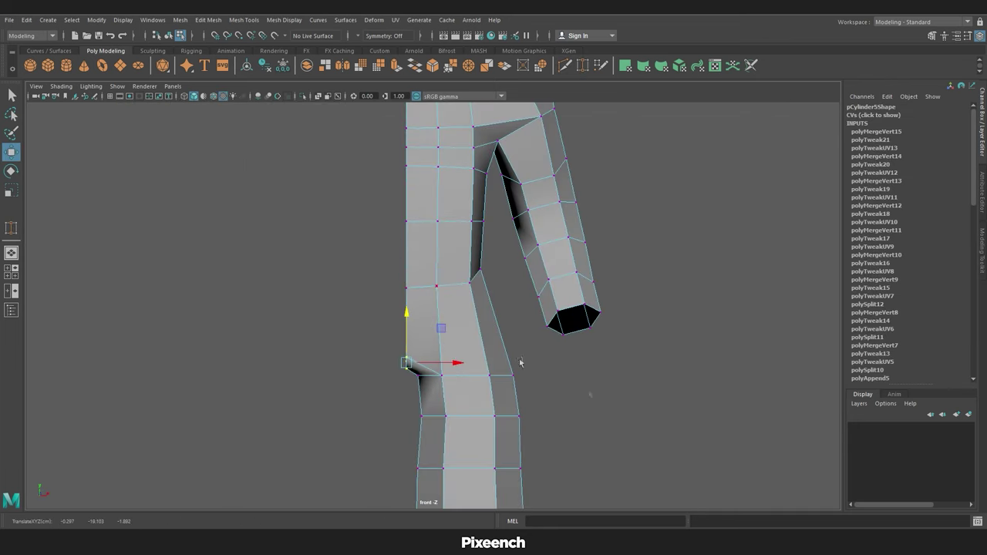
{"action": "left_click", "coordinate": [445, 339]}
{"action": "left_click_drag", "start_coordinate": [537, 412], "coordinate": [521, 417]}
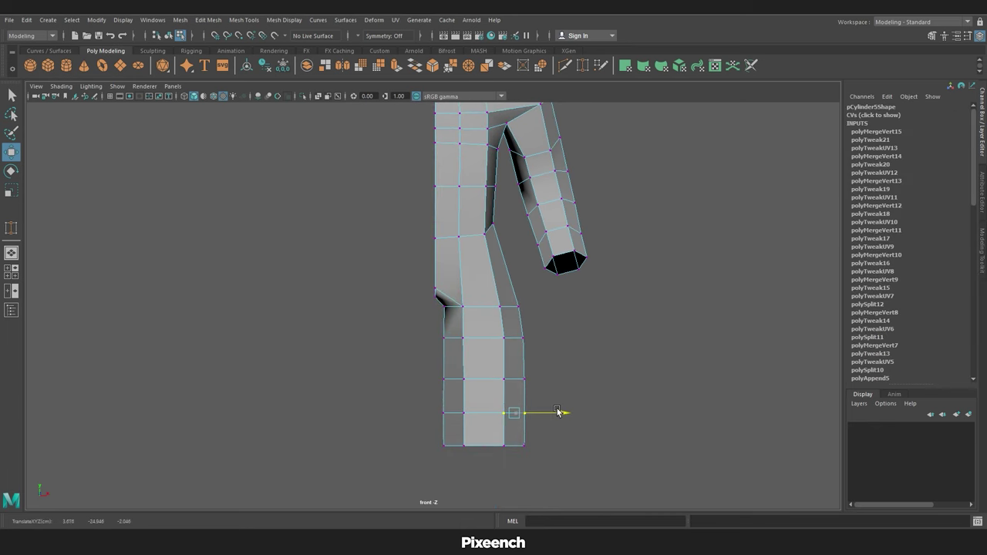
{"action": "left_click_drag", "start_coordinate": [531, 224], "coordinate": [538, 226]}
{"action": "left_click_drag", "start_coordinate": [494, 318], "coordinate": [596, 299]}
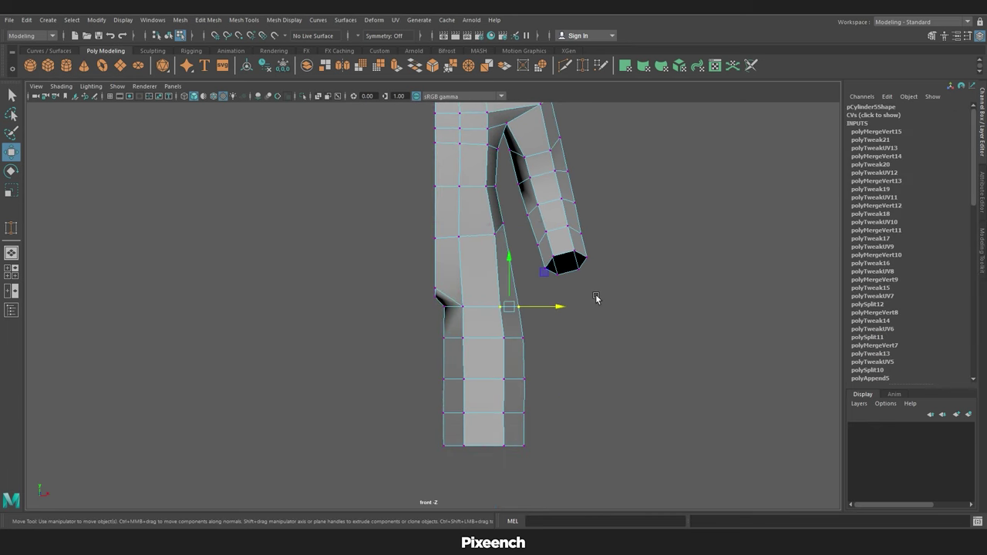
Shift and angle the knee vertices to shape the leg in front view.
{"action": "key", "text": "e"}
{"action": "key", "text": "w"}
{"action": "left_click_drag", "start_coordinate": [481, 263], "coordinate": [480, 255]}
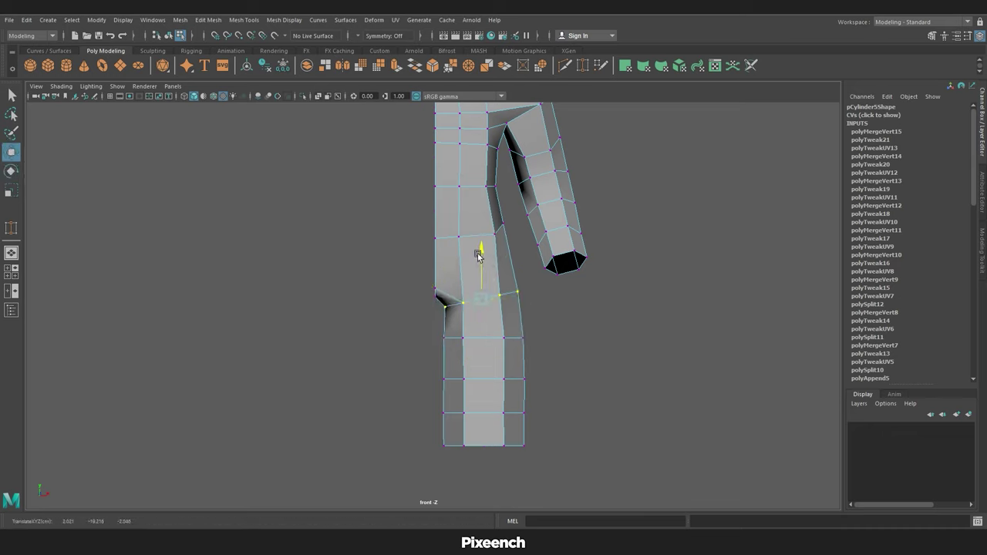
{"action": "key", "text": "e"}
{"action": "key", "text": "w"}
{"action": "left_click_drag", "start_coordinate": [509, 300], "coordinate": [522, 297]}
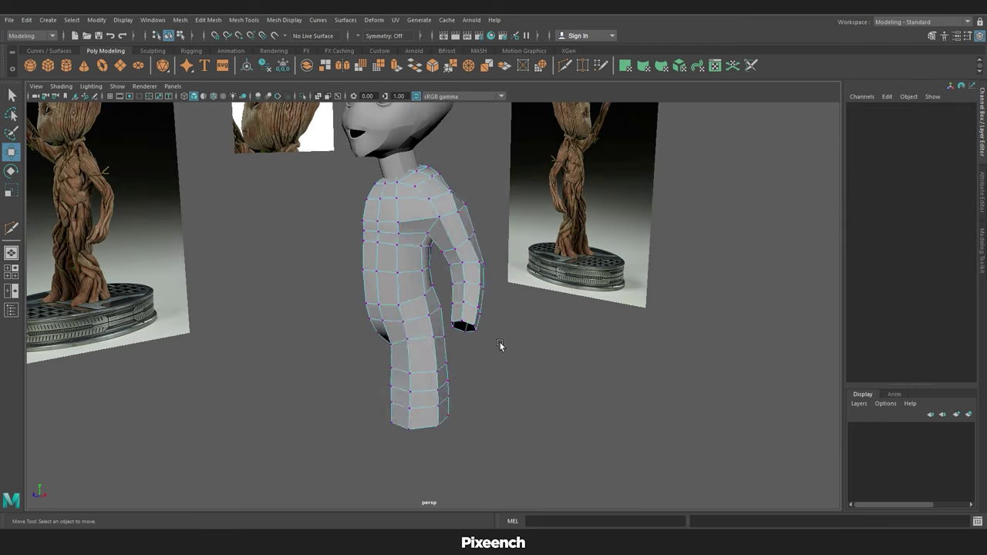
{"action": "right_click_drag", "start_coordinate": [397, 263], "coordinate": [460, 245]}
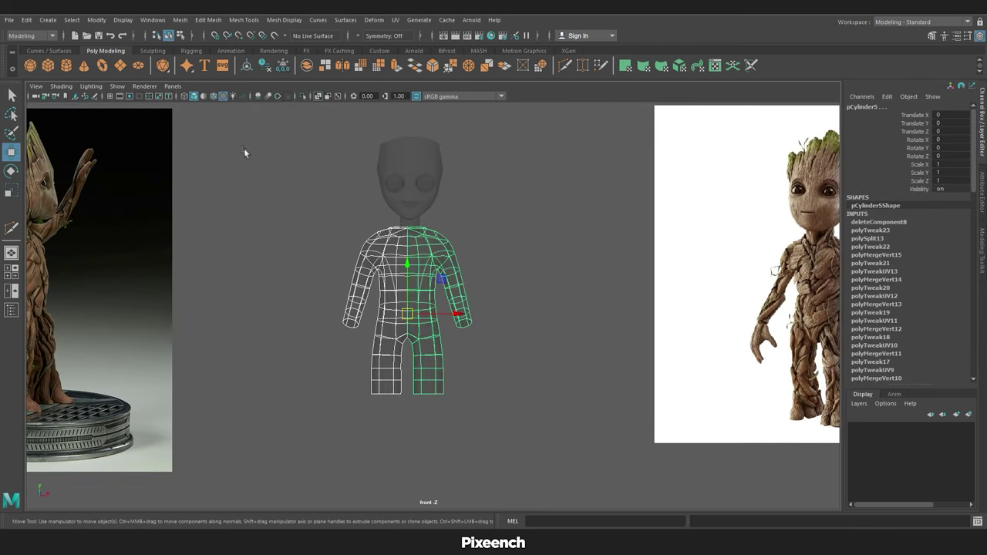
Show the viewport grid and bring up the component selection marking menu.
{"action": "left_click", "coordinate": [113, 96]}
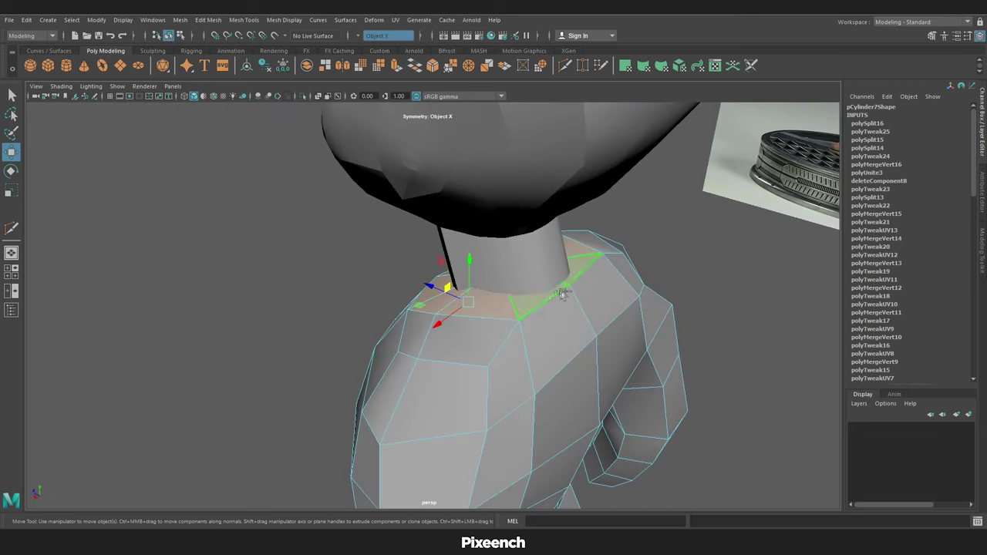
{"action": "right_click", "coordinate": [518, 263]}
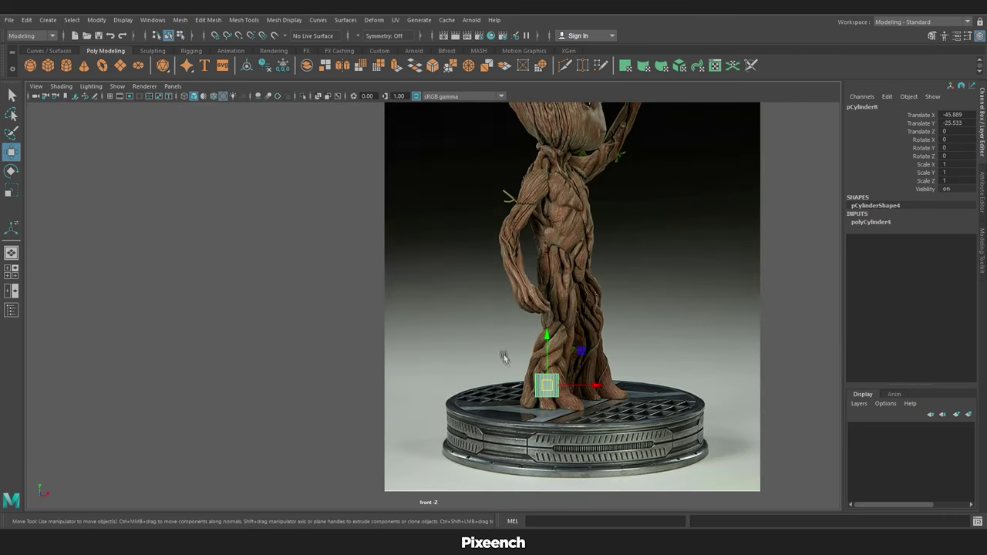
Give the new cylinder height 4, radius 2.5, 6 sides and adjusted height subdivisions.
{"action": "scroll", "coordinate": [503, 357], "scroll_direction": "up", "scroll_amount": 3}
{"action": "left_click", "coordinate": [872, 222]}
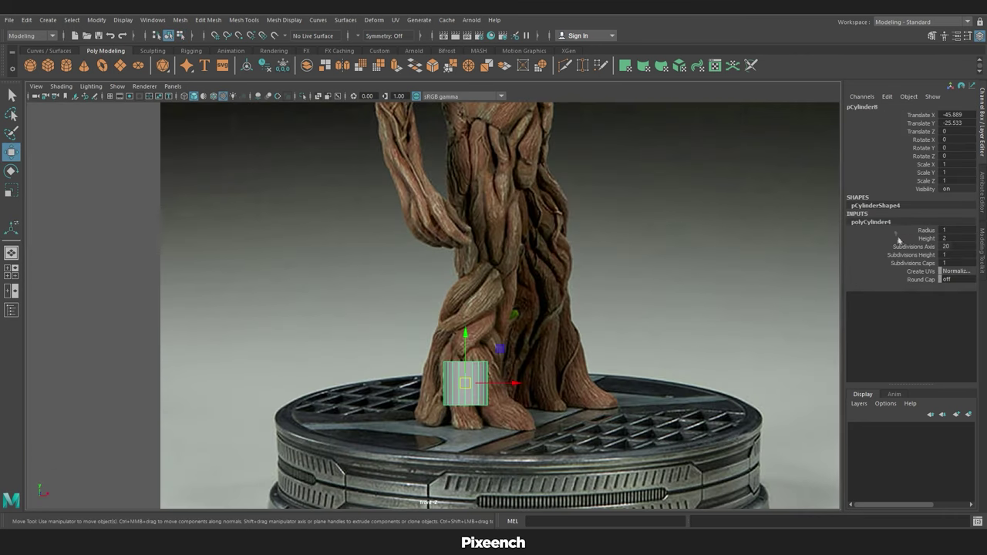
{"action": "key", "text": "Return"}
{"action": "left_click", "coordinate": [926, 230]}
{"action": "middle_click_drag", "start_coordinate": [679, 265], "coordinate": [725, 265]}
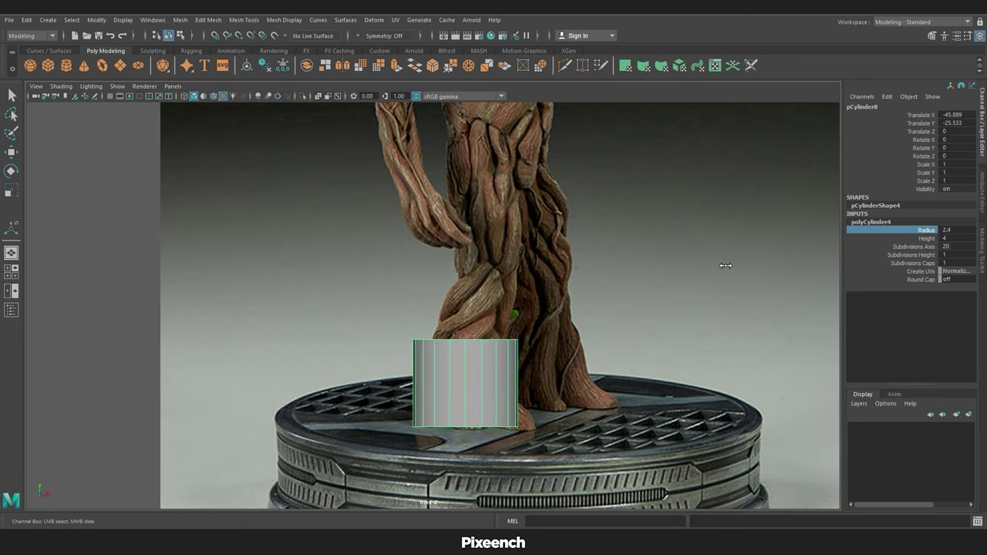
{"action": "left_click_drag", "start_coordinate": [526, 377], "coordinate": [532, 378]}
{"action": "type", "text": "2.5"}
{"action": "key", "text": "Return"}
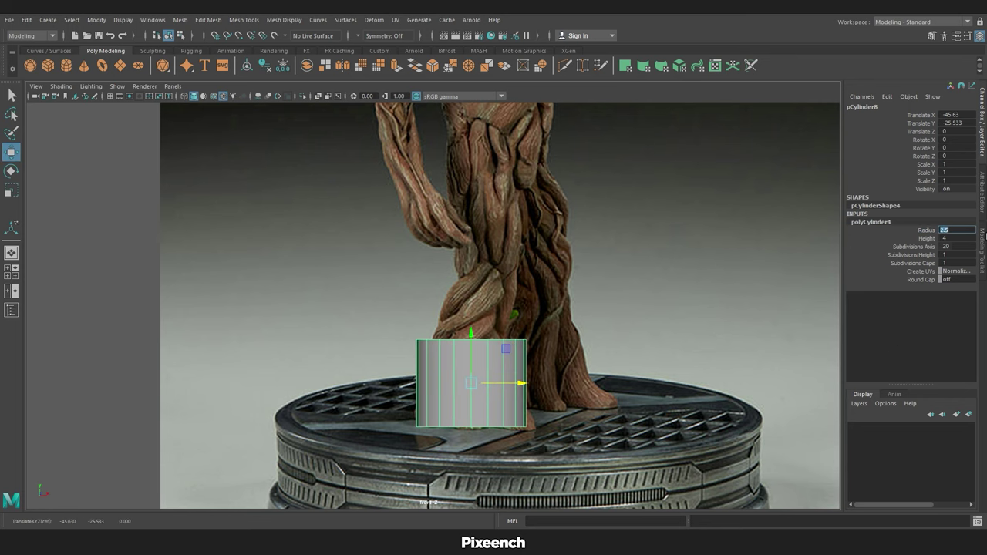
{"action": "type", "text": "6"}
{"action": "key", "text": "Return"}
{"action": "left_click", "coordinate": [911, 254]}
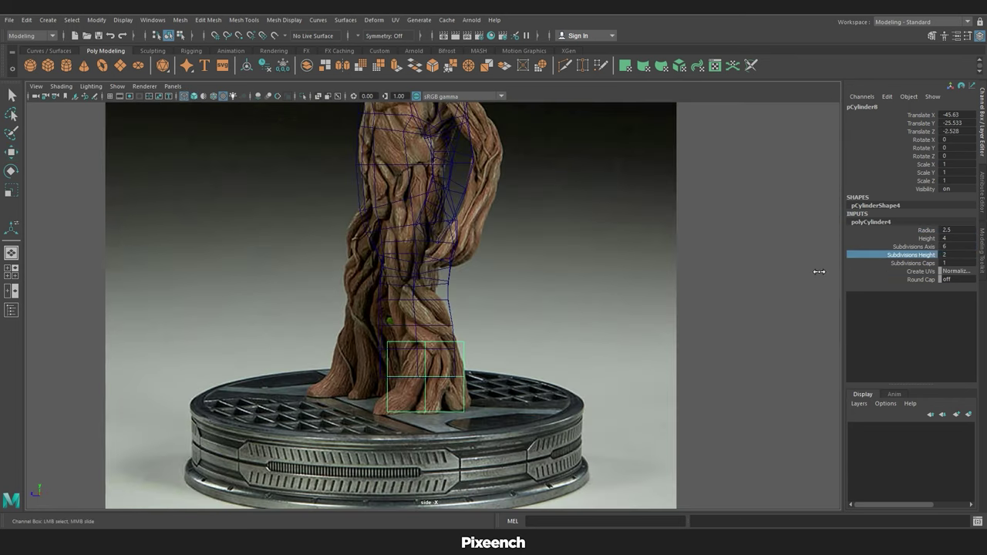
{"action": "middle_click_drag", "start_coordinate": [816, 271], "coordinate": [705, 342]}
Shrink the top vertex ring and slightly widen the lower ring to fit the leg.
{"action": "right_click_drag", "start_coordinate": [507, 275], "coordinate": [462, 275]}
{"action": "left_click_drag", "start_coordinate": [420, 274], "coordinate": [555, 293]}
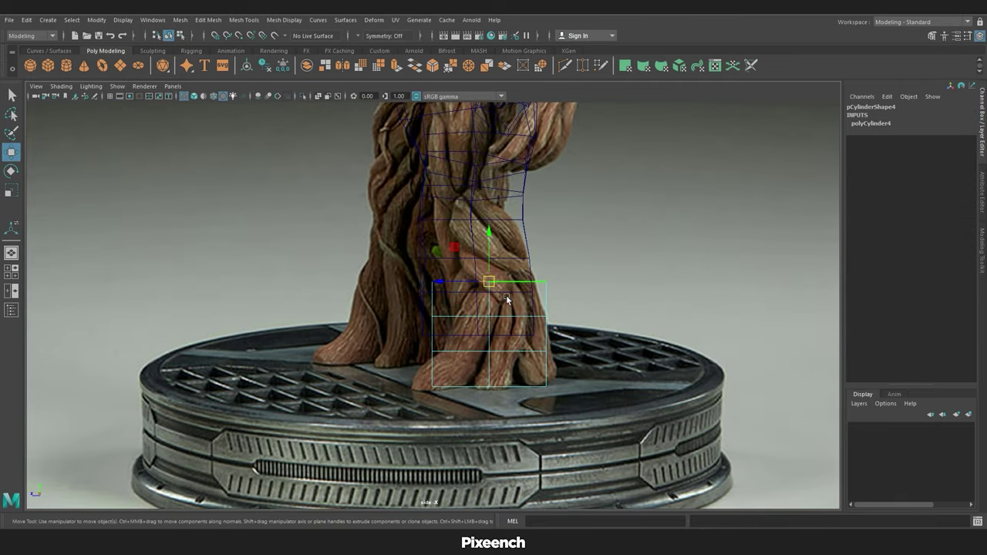
{"action": "key", "text": "r"}
{"action": "left_click_drag", "start_coordinate": [498, 283], "coordinate": [485, 289]}
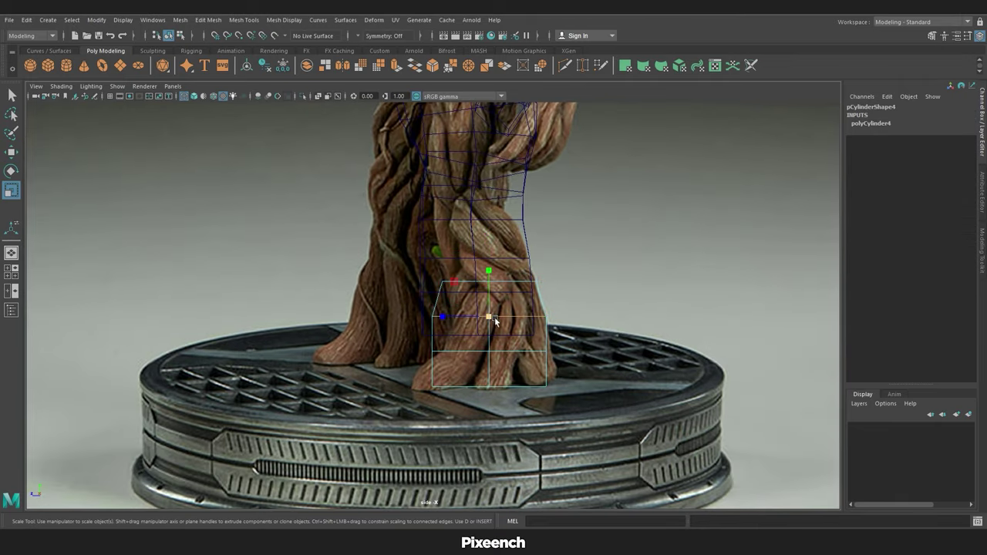
{"action": "left_click_drag", "start_coordinate": [421, 342], "coordinate": [557, 362]}
{"action": "left_click_drag", "start_coordinate": [489, 352], "coordinate": [495, 354]}
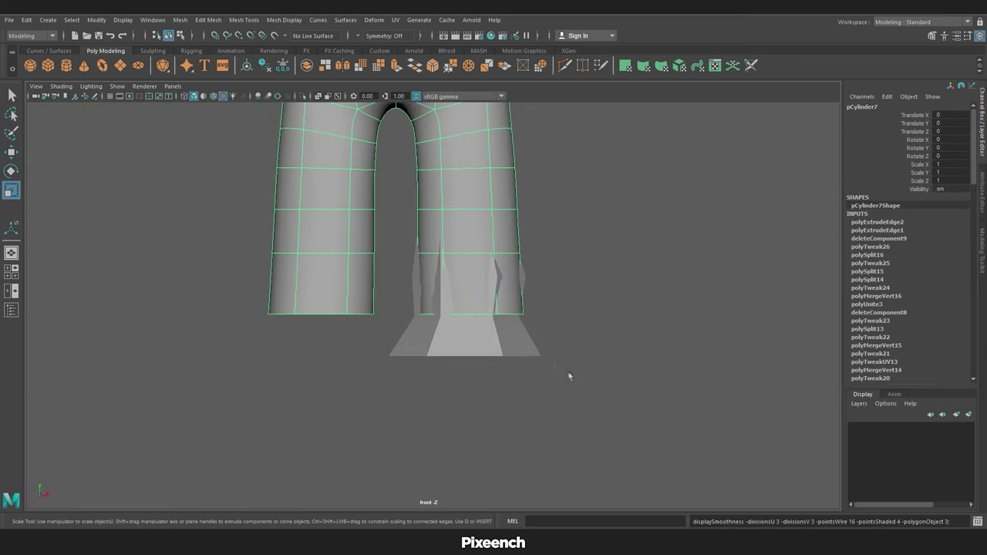
Delete the selected faces, taper an edge loop from a raised pivot, and soft-select reshape the body.
{"action": "key", "text": "Delete"}
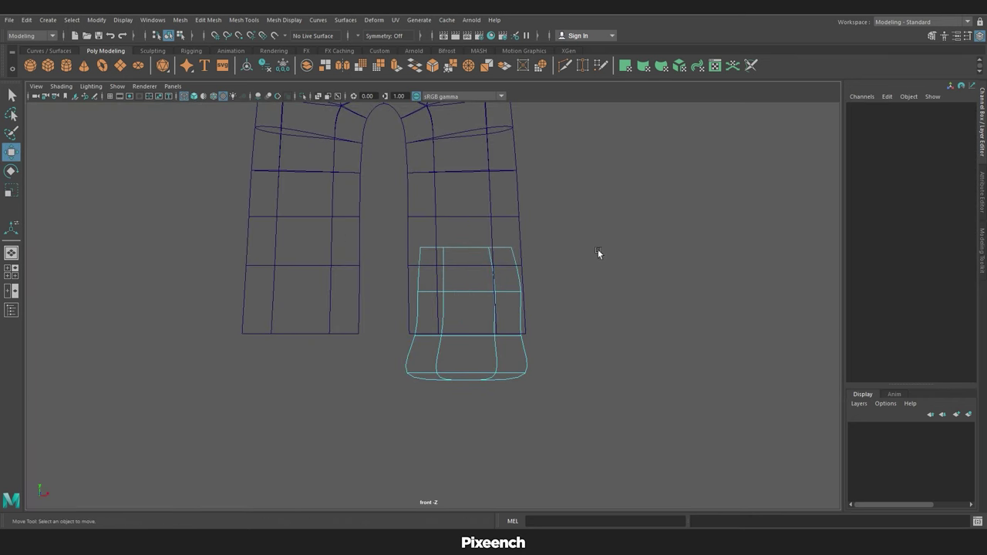
{"action": "double_click", "coordinate": [485, 291]}
{"action": "key", "text": "r"}
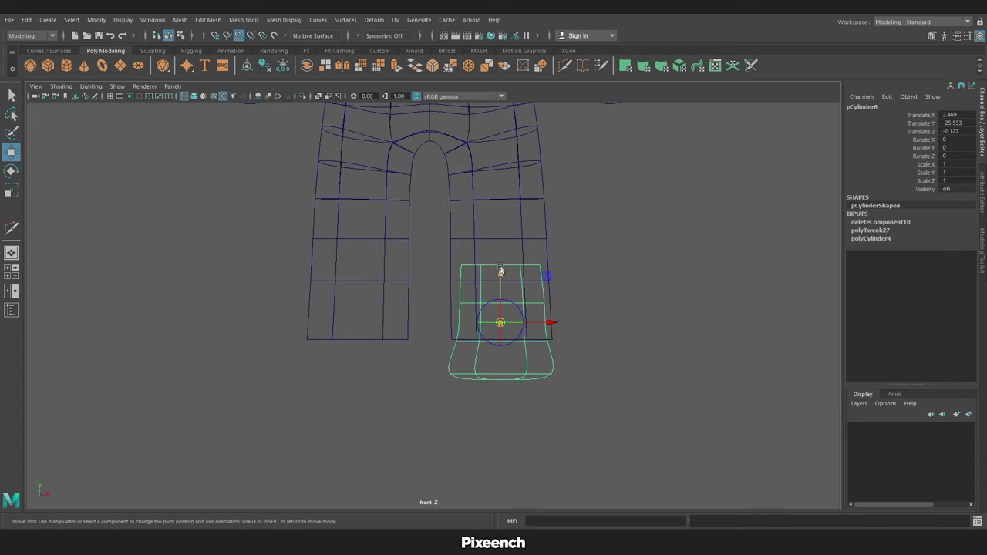
{"action": "left_click_drag", "start_coordinate": [500, 270], "coordinate": [543, 144]}
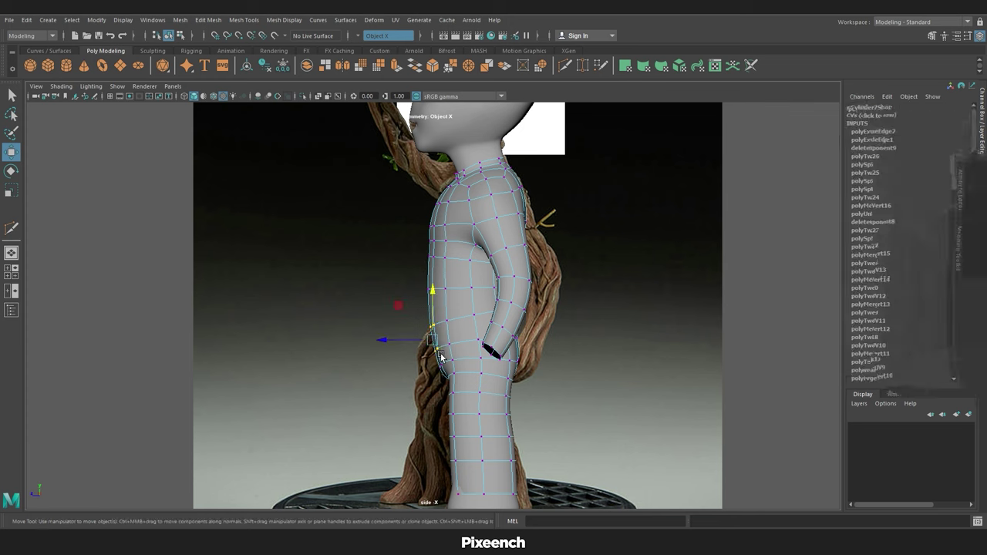
{"action": "key", "text": "b"}
{"action": "left_click_drag", "start_coordinate": [409, 351], "coordinate": [388, 344]}
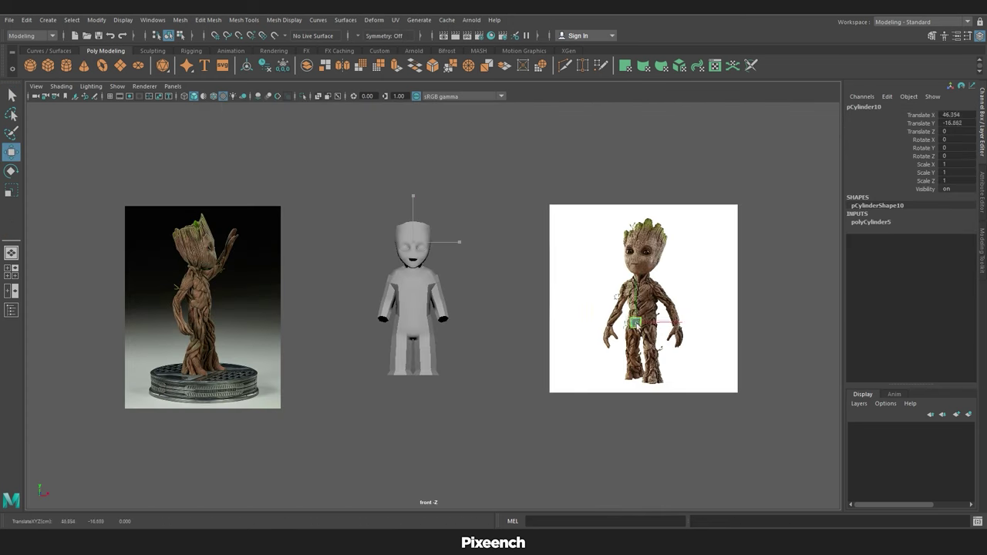
Place the cylinder over the reference hand with height 3, radius 0.3 and 6 sides.
{"action": "left_click_drag", "start_coordinate": [635, 323], "coordinate": [677, 341]}
{"action": "key", "text": "f"}
{"action": "key", "text": "4"}
{"action": "left_click", "coordinate": [871, 221]}
{"action": "left_click", "coordinate": [957, 238]}
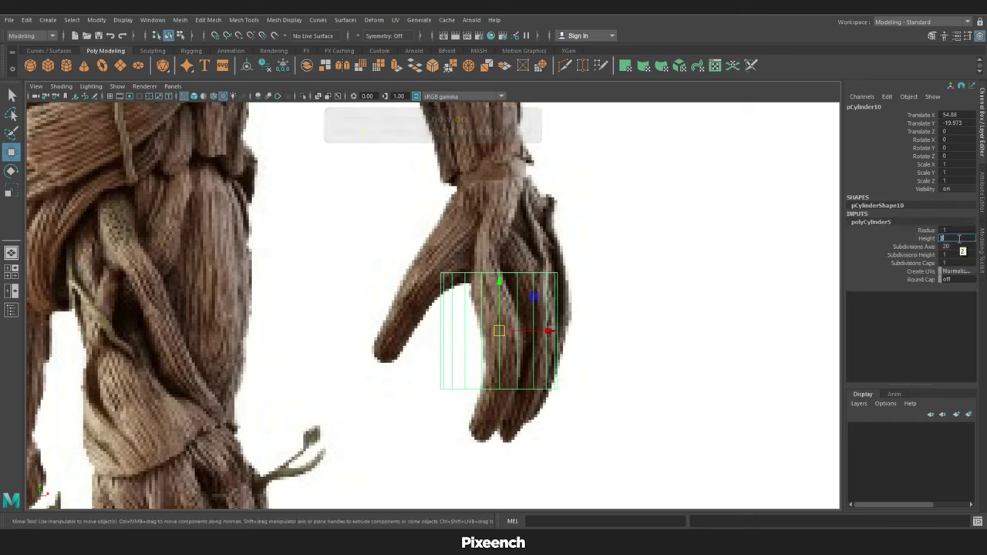
{"action": "key", "text": "Return"}
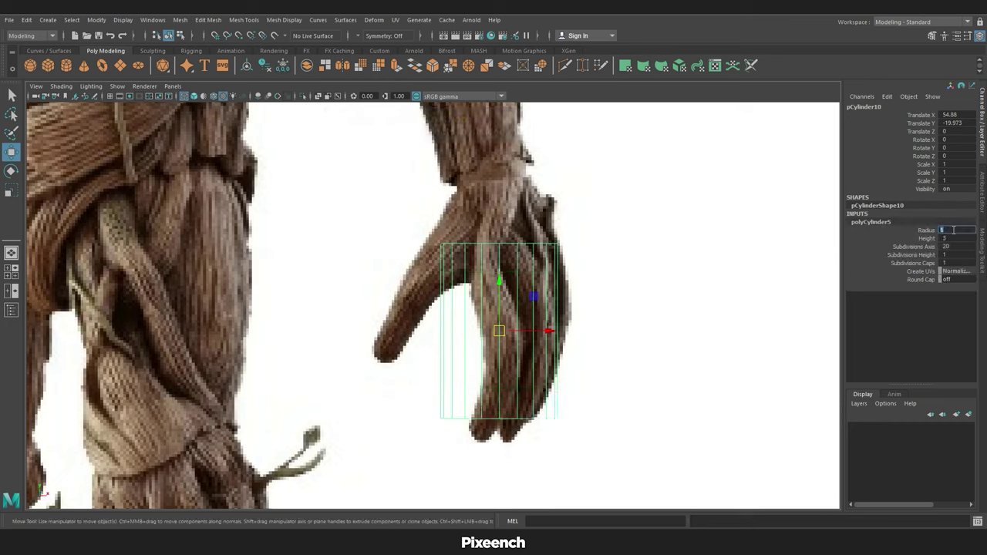
{"action": "key", "text": "Return"}
{"action": "left_click", "coordinate": [945, 246]}
{"action": "type", "text": "6"}
{"action": "key", "text": "Return"}
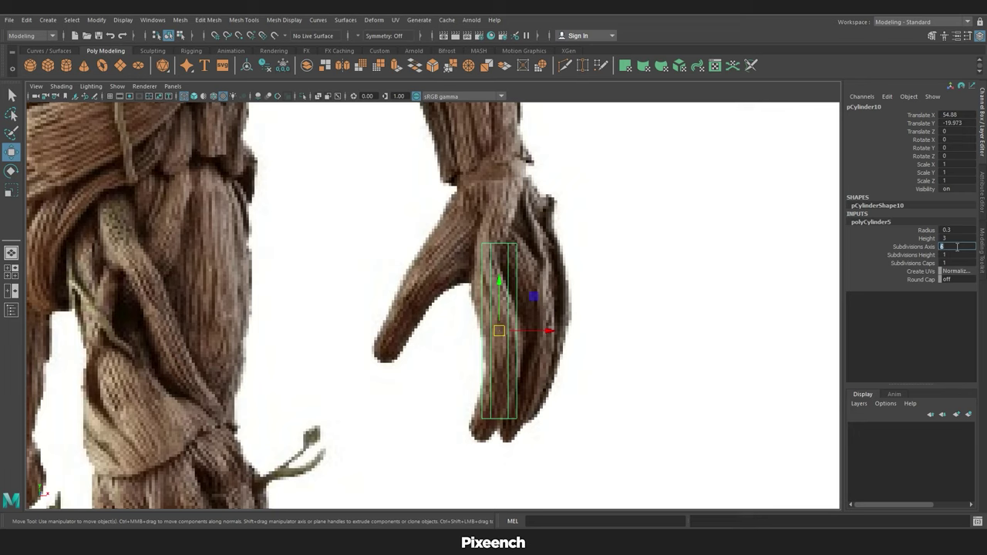
{"action": "left_click", "coordinate": [915, 255]}
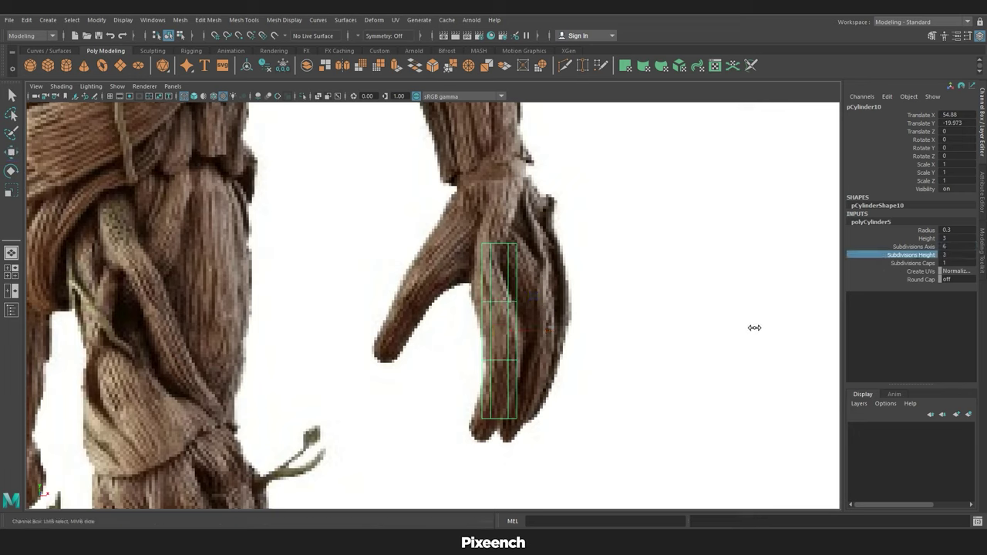
Collapse the finger's bottom vertices into a pointed tip.
{"action": "right_click_drag", "start_coordinate": [510, 303], "coordinate": [510, 245]}
{"action": "left_click_drag", "start_coordinate": [544, 459], "coordinate": [461, 409]}
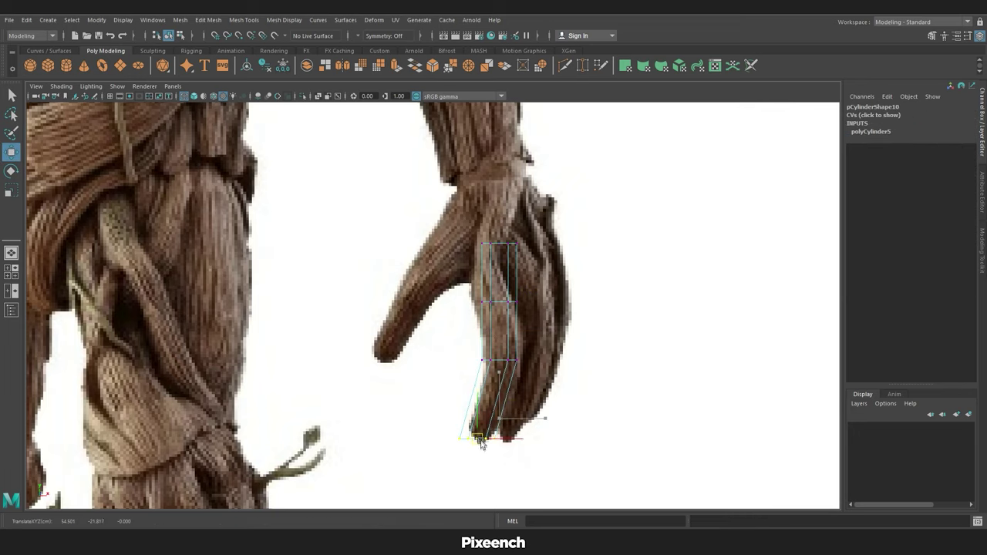
{"action": "key", "text": "e"}
{"action": "key", "text": "r"}
{"action": "left_click_drag", "start_coordinate": [507, 440], "coordinate": [469, 444]}
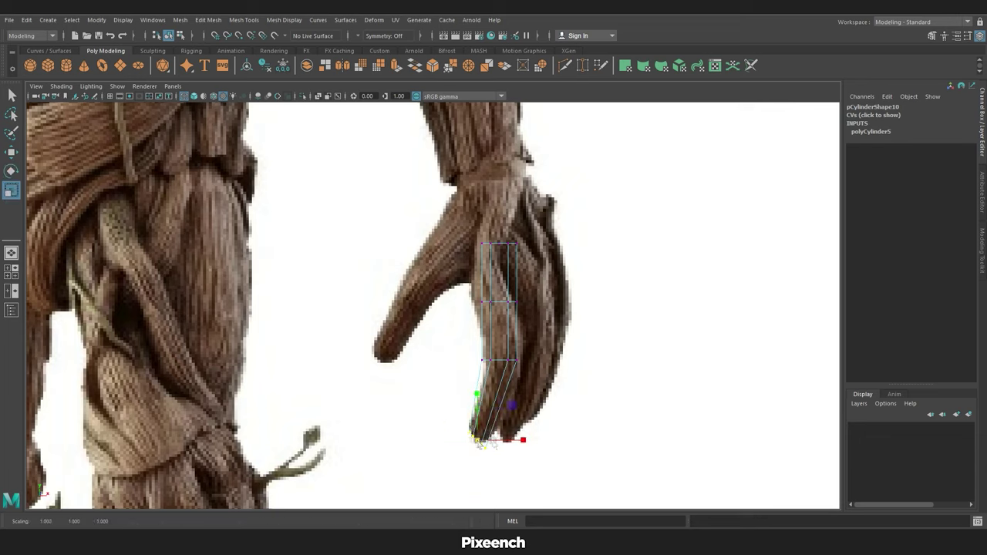
{"action": "key", "text": "e"}
{"action": "key", "text": "w"}
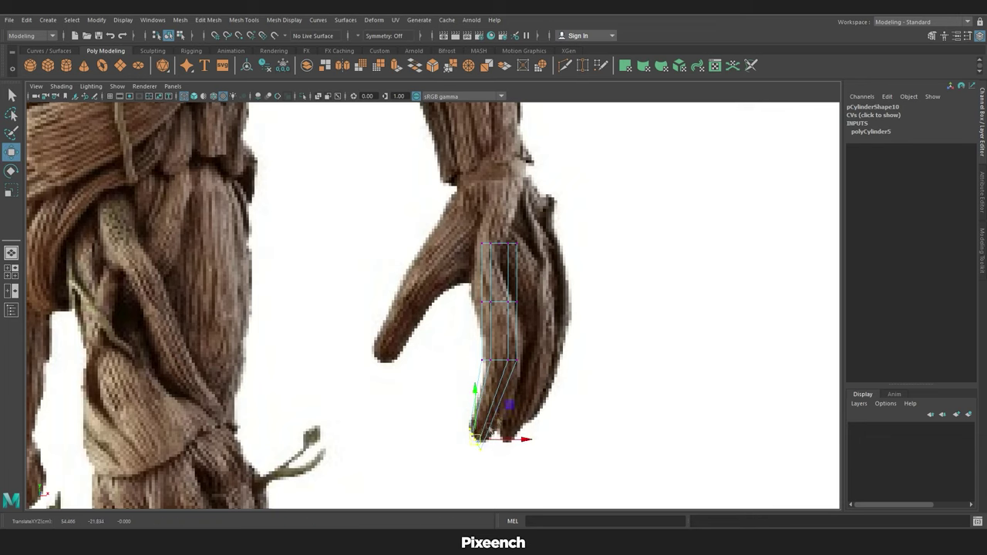
Select the finger's face rings and narrow the top ring slightly.
{"action": "right_click", "coordinate": [503, 267]}
{"action": "left_click", "coordinate": [505, 290]}
{"action": "left_click", "coordinate": [506, 366]}
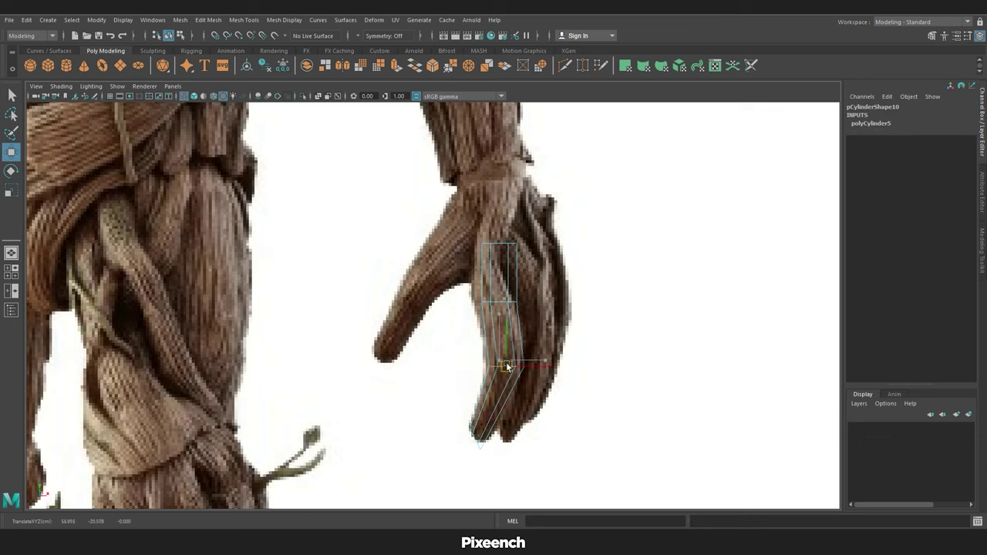
{"action": "left_click", "coordinate": [500, 305]}
{"action": "key", "text": "r"}
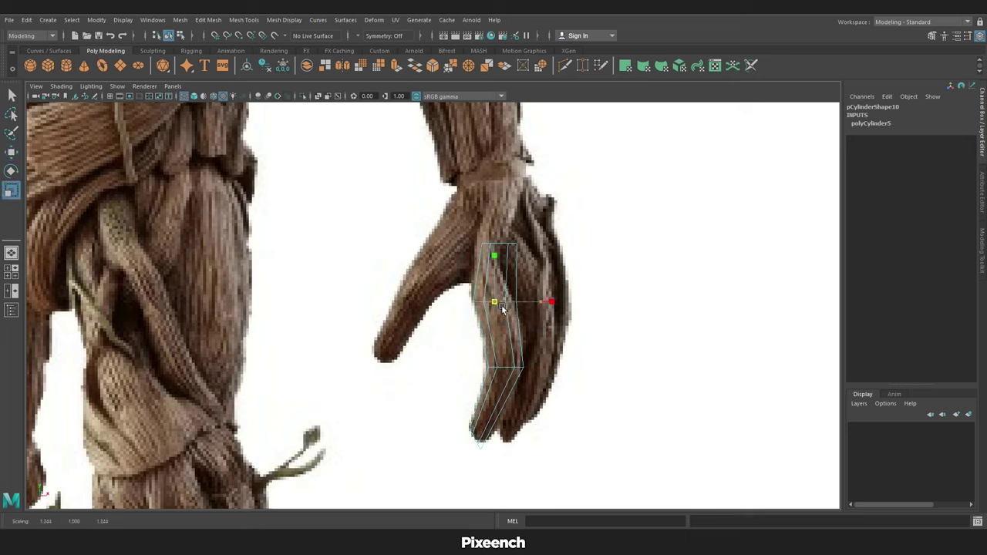
{"action": "left_click", "coordinate": [507, 368]}
{"action": "left_click", "coordinate": [500, 245]}
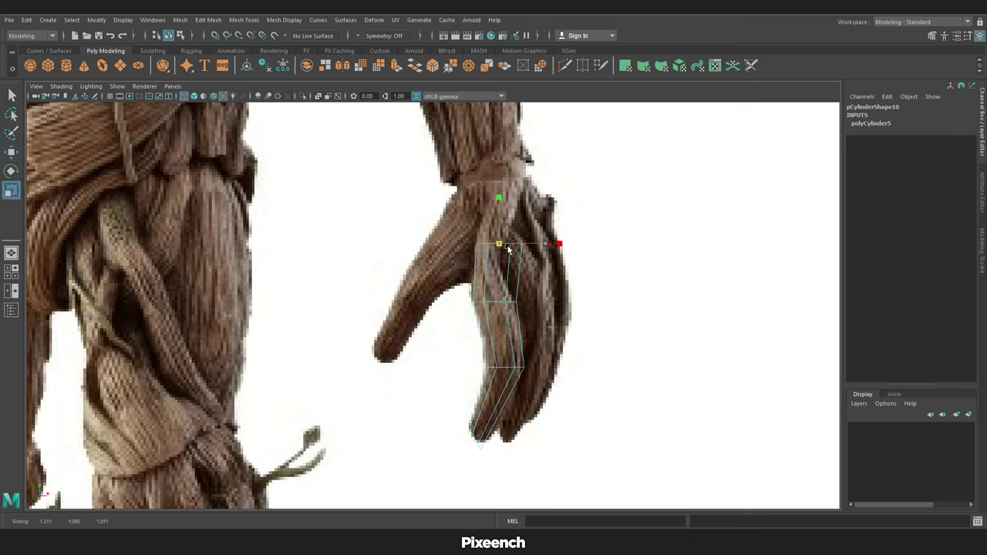
{"action": "left_click", "coordinate": [508, 263]}
{"action": "left_click_drag", "start_coordinate": [509, 263], "coordinate": [498, 263]}
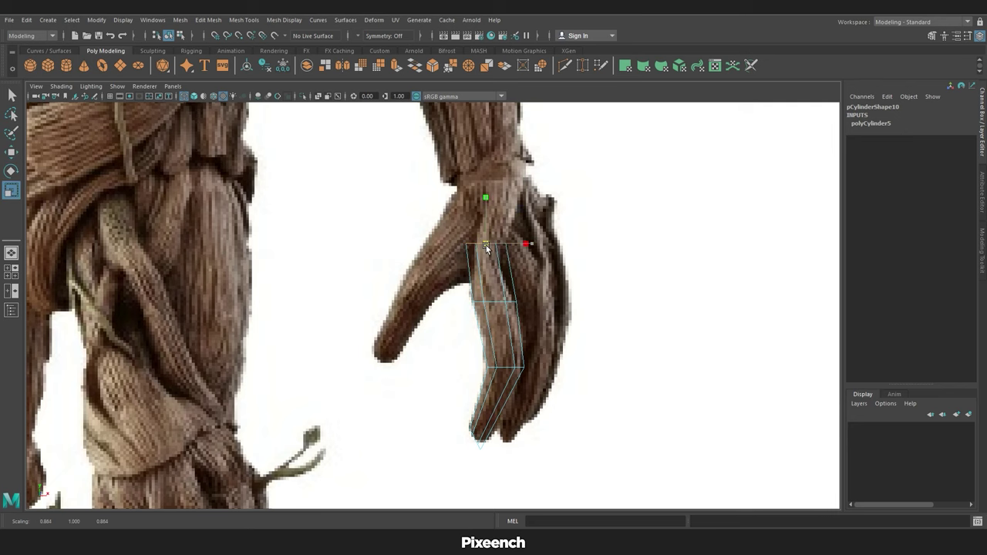
{"action": "left_click", "coordinate": [492, 303]}
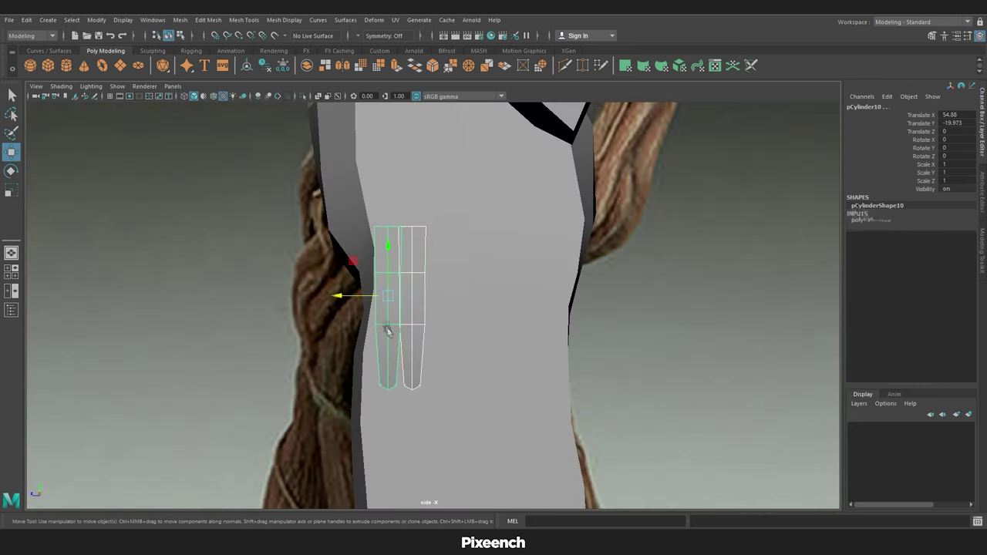
Isolate the finger cylinders in the viewport and enlarge the selected finger slightly.
{"action": "left_click", "coordinate": [117, 85]}
{"action": "left_click", "coordinate": [255, 115]}
{"action": "left_click", "coordinate": [414, 332]}
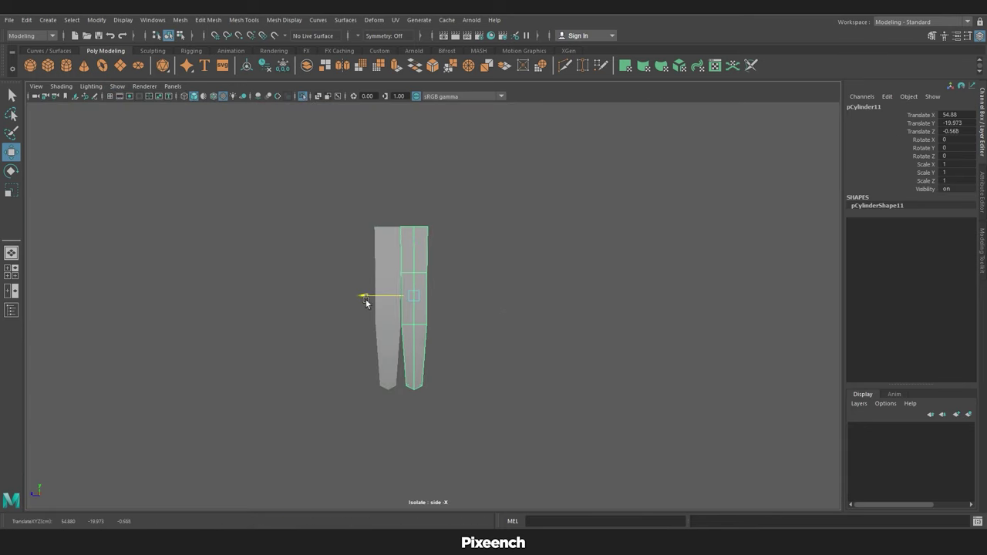
{"action": "key", "text": "r"}
{"action": "left_click_drag", "start_coordinate": [419, 297], "coordinate": [429, 294]}
{"action": "key", "text": "w"}
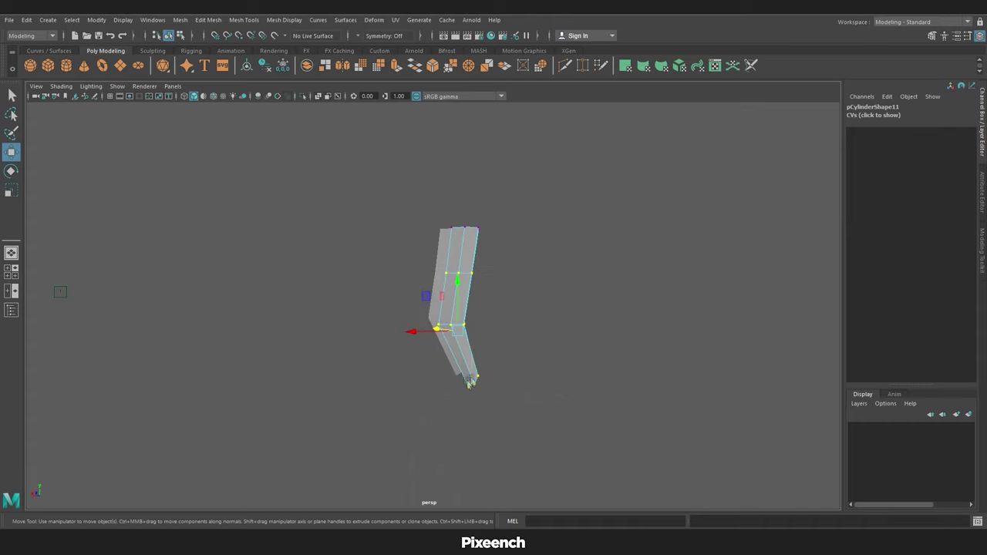
Duplicate the selected finger and move the copy to the side.
{"action": "key", "text": "e"}
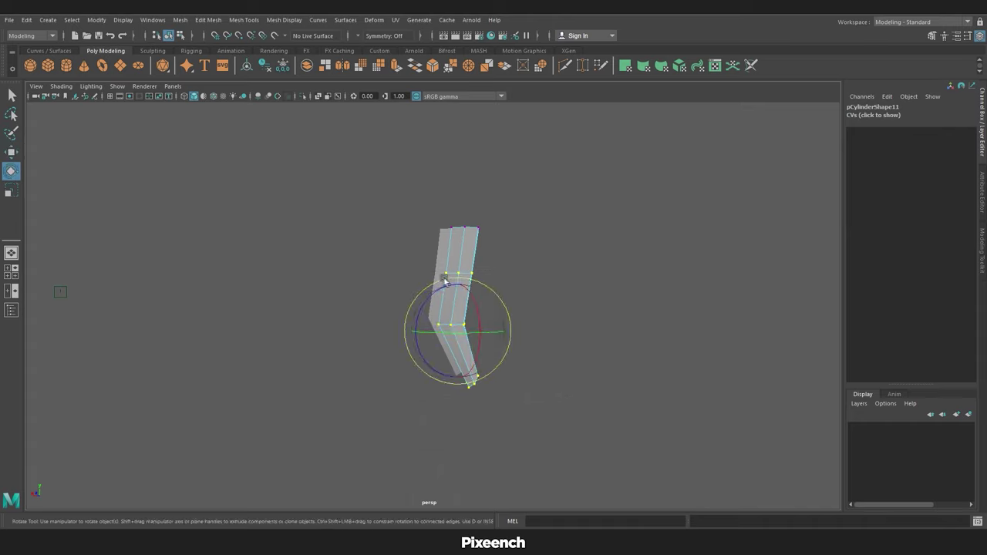
{"action": "key", "text": "w"}
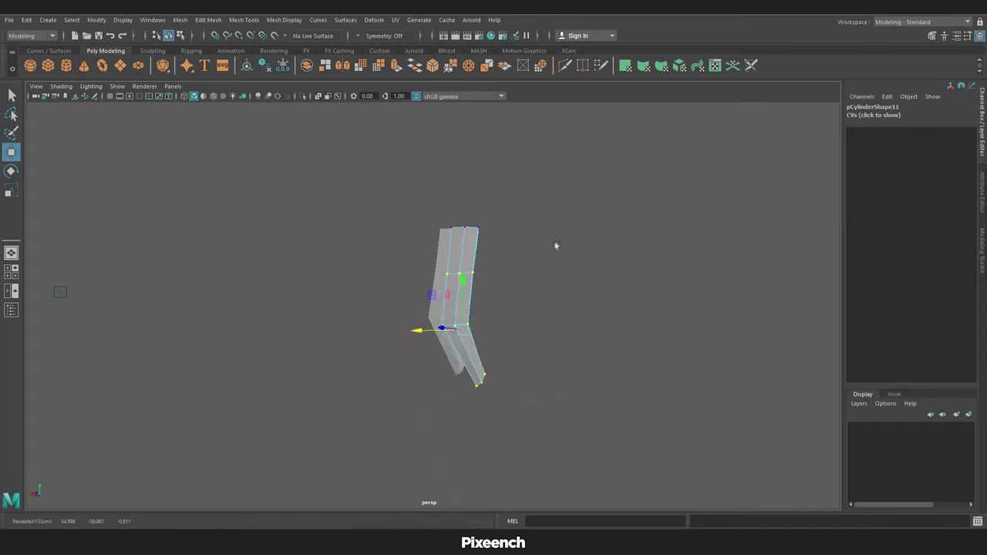
{"action": "key", "text": "e"}
{"action": "key", "text": "w"}
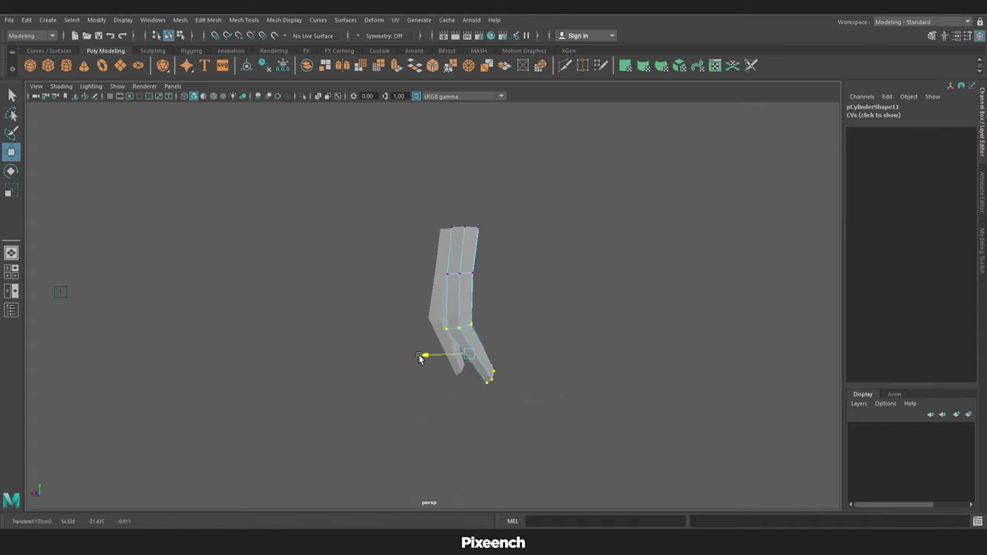
{"action": "key", "text": "ctrl+d"}
{"action": "mouse_move", "coordinate": [432, 316]}
{"action": "left_mouse_down"}
{"action": "mouse_move", "coordinate": [446, 328]}
{"action": "mouse_move", "coordinate": [490, 314]}
{"action": "mouse_move", "coordinate": [483, 320]}
{"action": "left_mouse_up"}
Shift the rightmost finger into a fourth column and shrink it slightly.
{"action": "key", "text": "r"}
{"action": "key", "text": "w"}
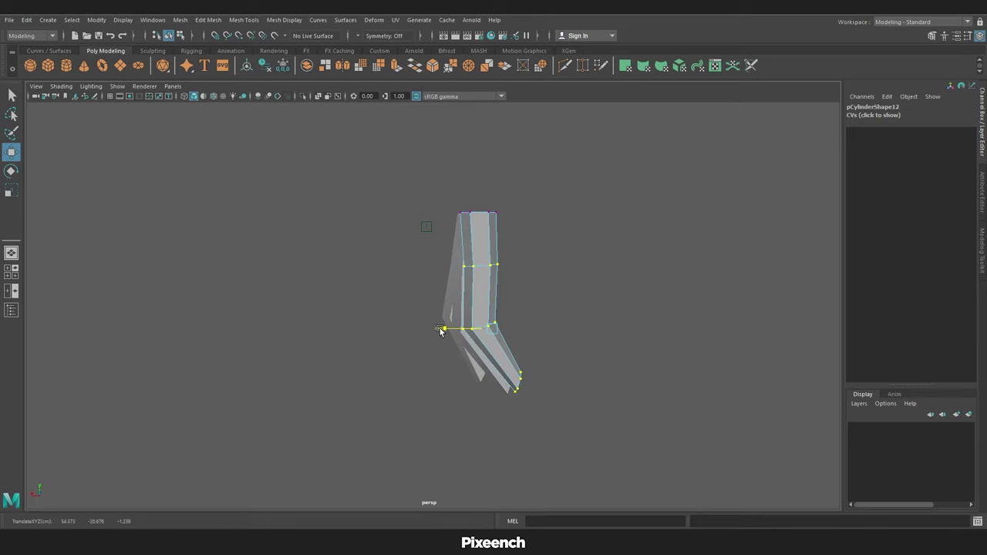
{"action": "key", "text": "e"}
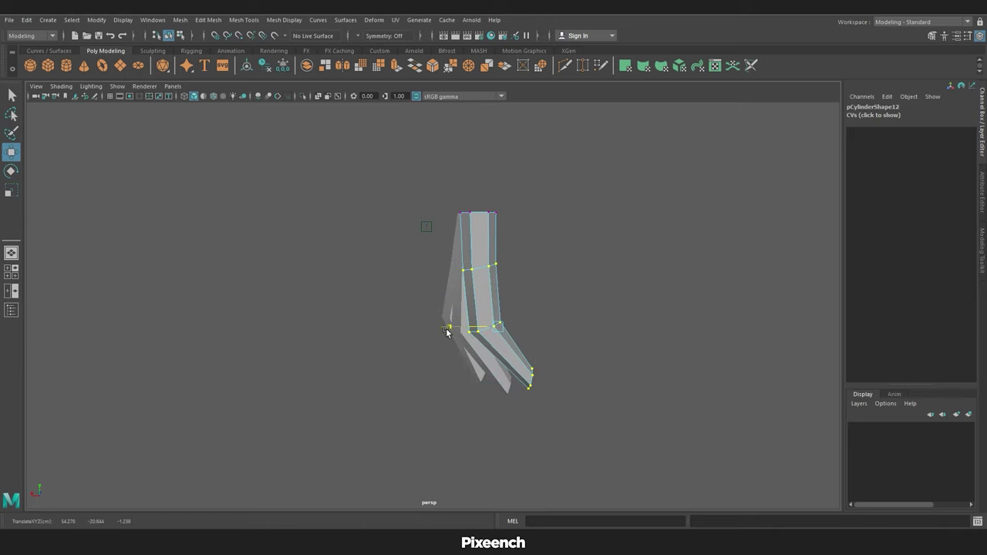
{"action": "right_click", "coordinate": [504, 261]}
{"action": "left_click", "coordinate": [512, 303]}
{"action": "left_click_drag", "start_coordinate": [511, 304], "coordinate": [478, 311]}
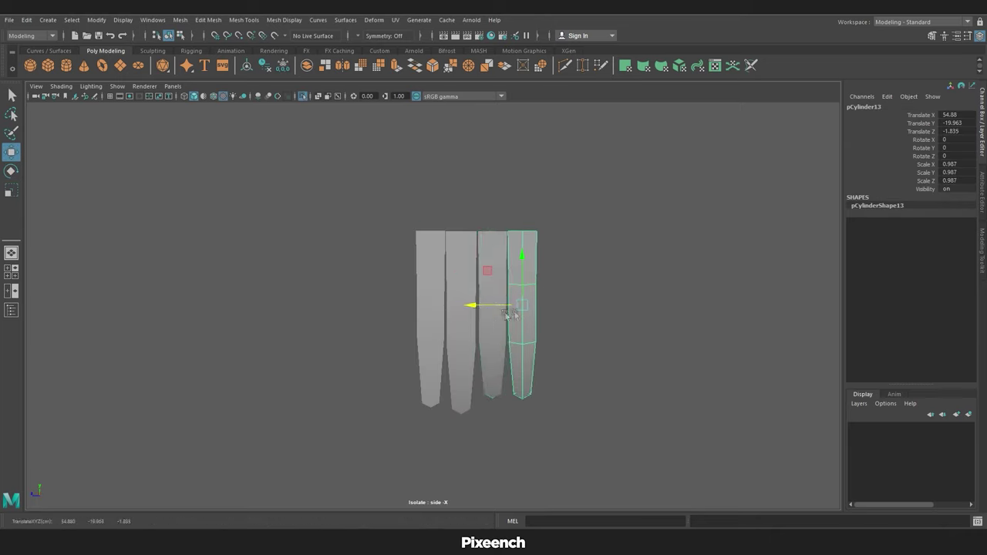
{"action": "key", "text": "r"}
{"action": "middle_click_drag", "start_coordinate": [509, 315], "coordinate": [516, 321]}
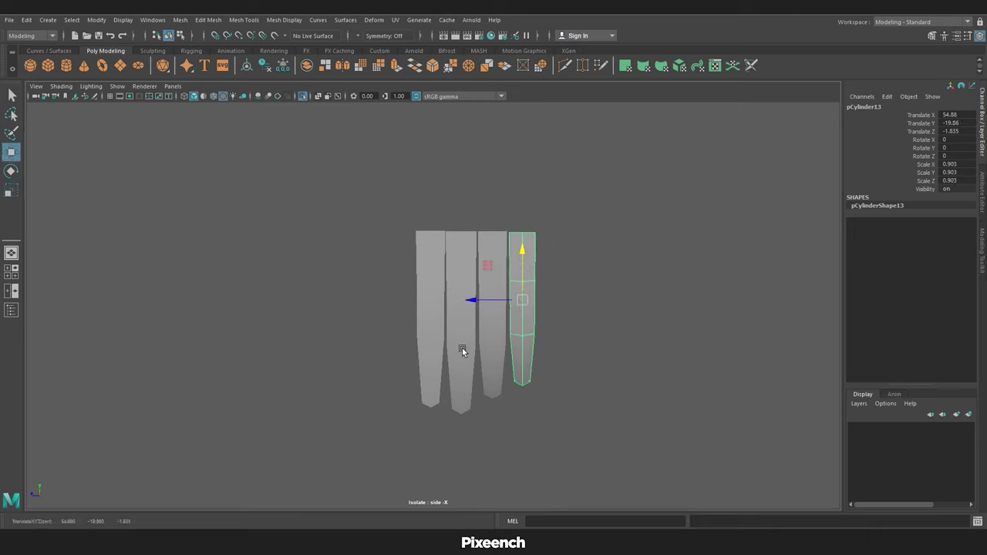
Rescale the second and third finger columns, enlarging the third slightly.
{"action": "left_click", "coordinate": [462, 348]}
{"action": "key", "text": "r"}
{"action": "left_click", "coordinate": [492, 307]}
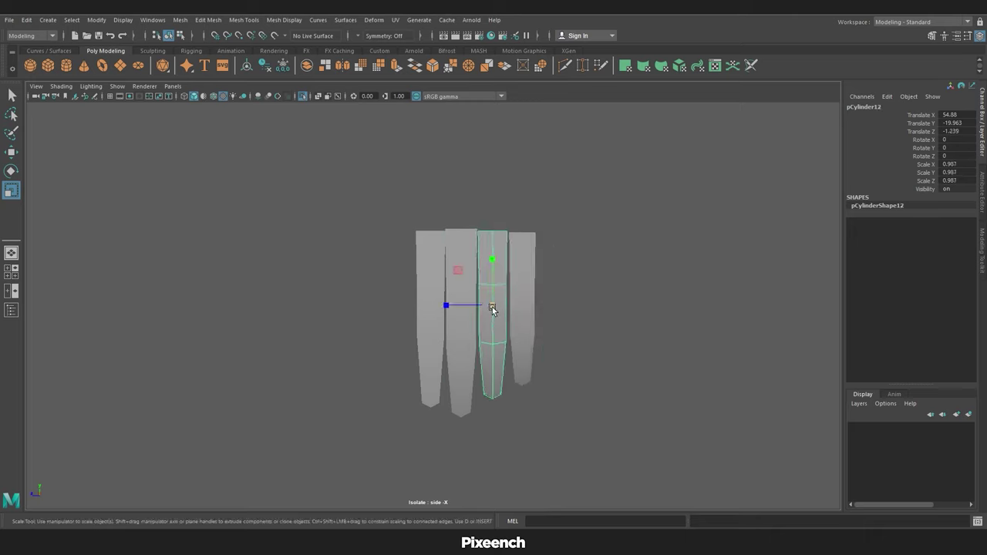
{"action": "left_click_drag", "start_coordinate": [492, 307], "coordinate": [495, 311]}
{"action": "key", "text": "w"}
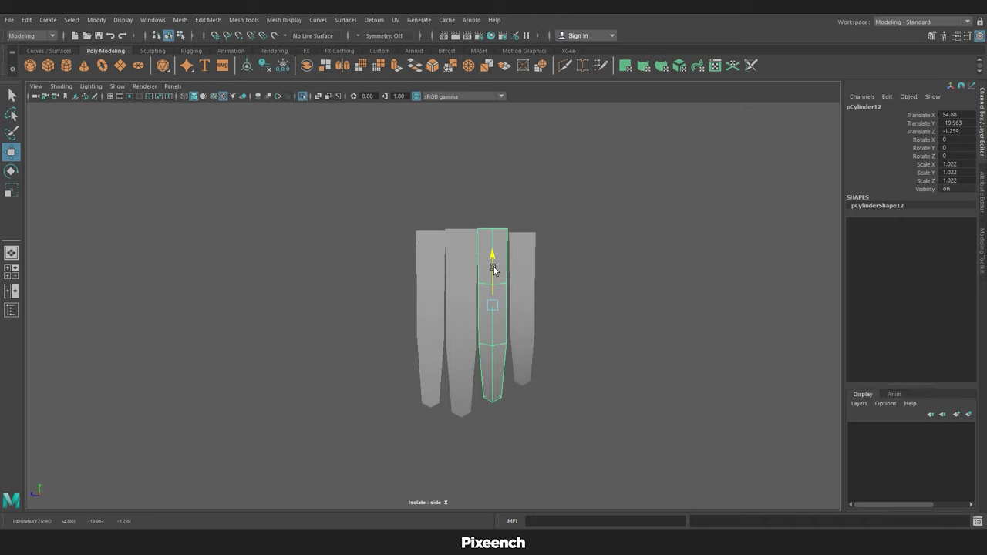
Select the rightmost finger's lowest control points and rotate them.
{"action": "left_click", "coordinate": [524, 278]}
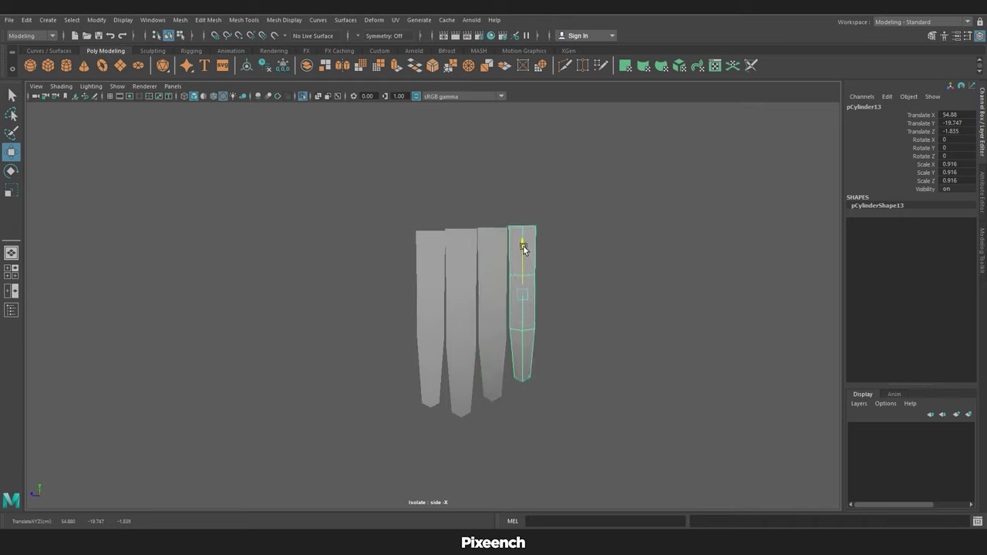
{"action": "left_click_drag", "start_coordinate": [624, 241], "coordinate": [448, 375]}
{"action": "key", "text": "e"}
{"action": "key", "text": "w"}
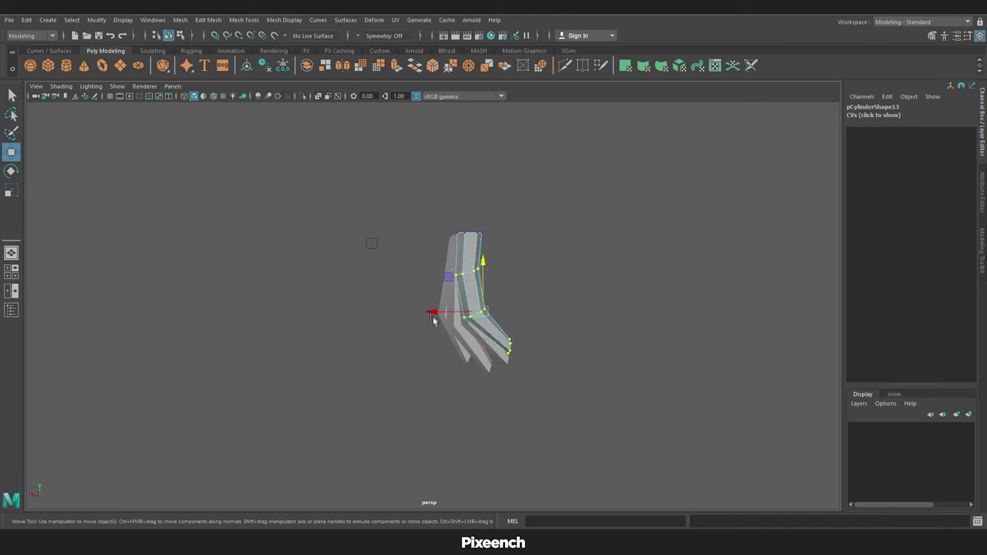
{"action": "left_click_drag", "start_coordinate": [581, 300], "coordinate": [471, 363]}
{"action": "key", "text": "e"}
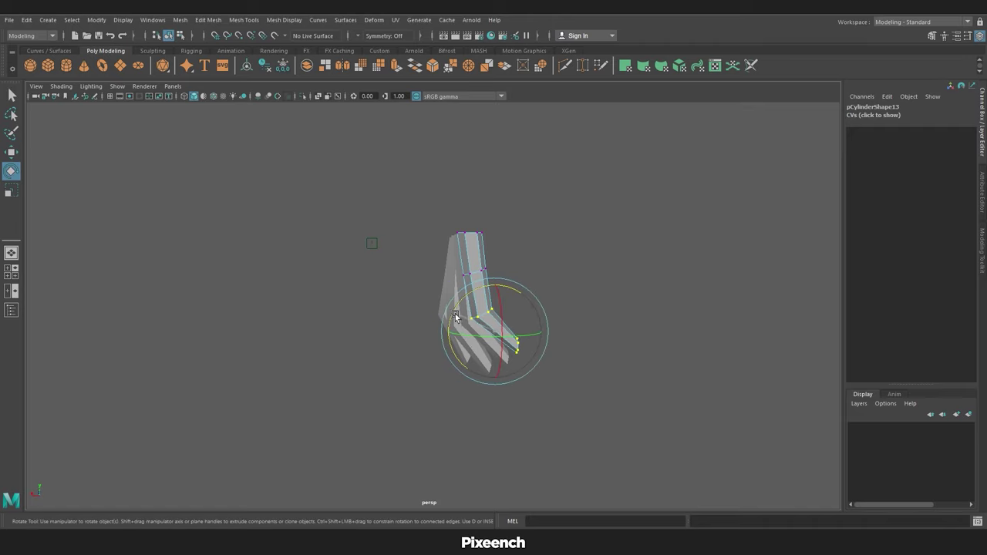
{"action": "key", "text": "w"}
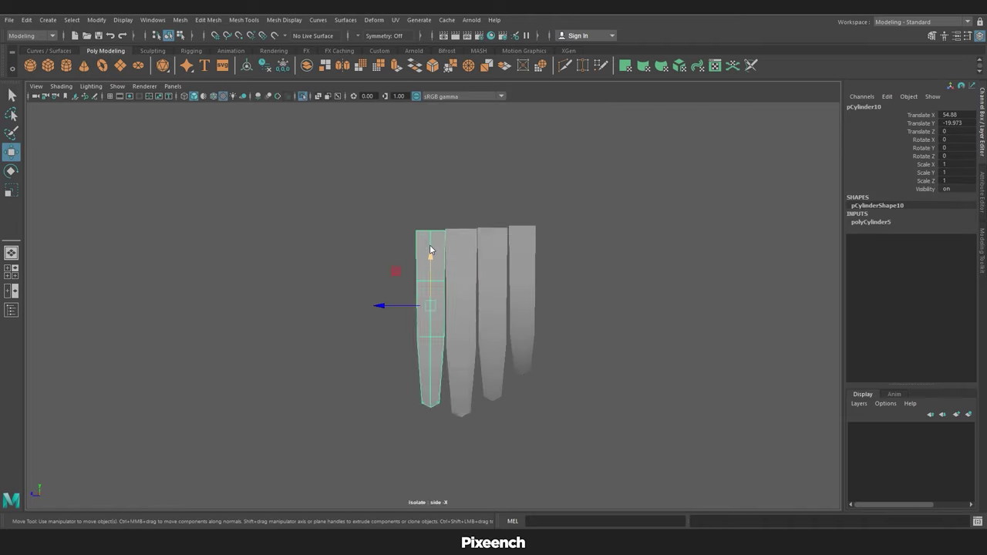
Extrude the first finger's top face twice, pulling the segment along the reference finger.
{"action": "left_click_drag", "start_coordinate": [366, 199], "coordinate": [503, 253]}
{"action": "key", "text": "ctrl+e"}
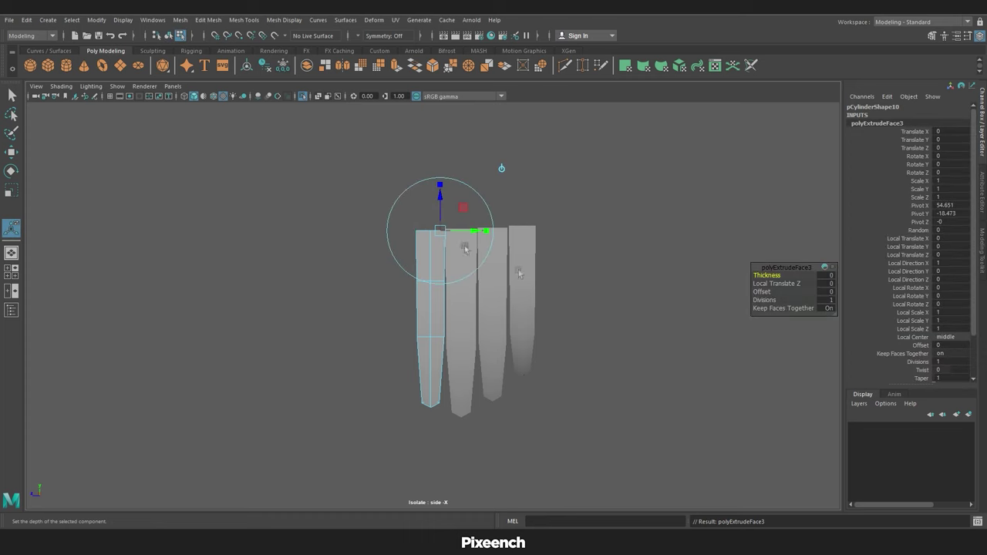
{"action": "key", "text": "ctrl+e"}
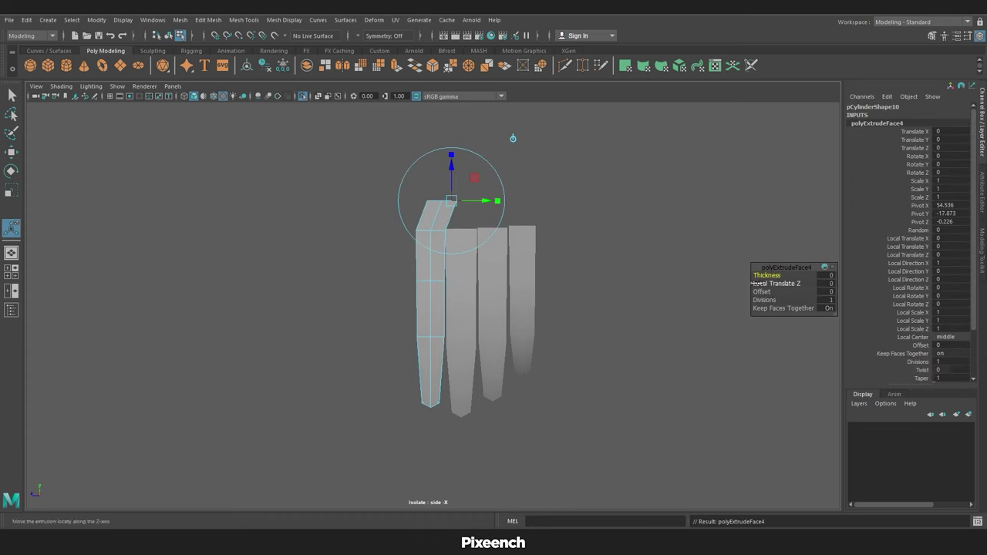
{"action": "left_click_drag", "start_coordinate": [499, 206], "coordinate": [502, 245]}
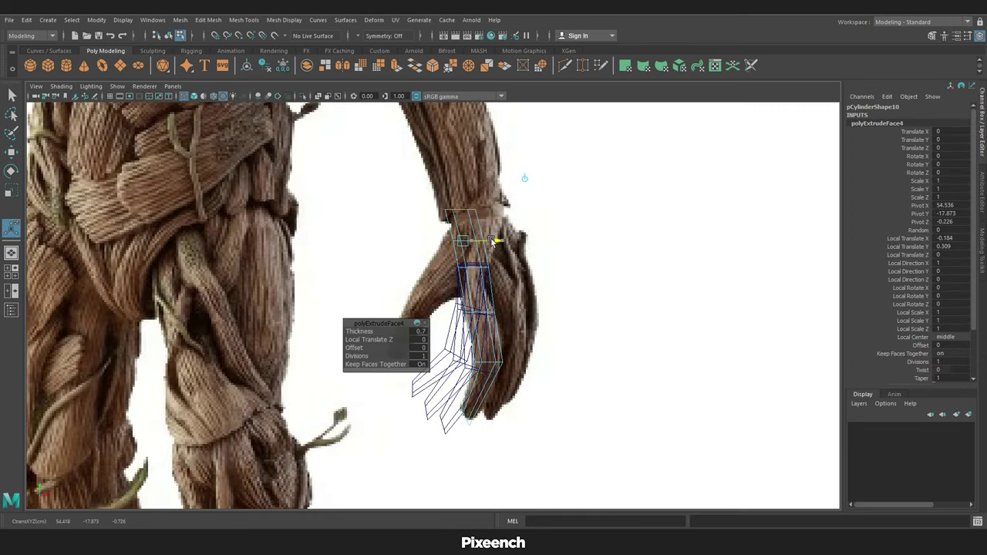
{"action": "right_click_drag", "start_coordinate": [635, 260], "coordinate": [584, 260]}
{"action": "key", "text": "w"}
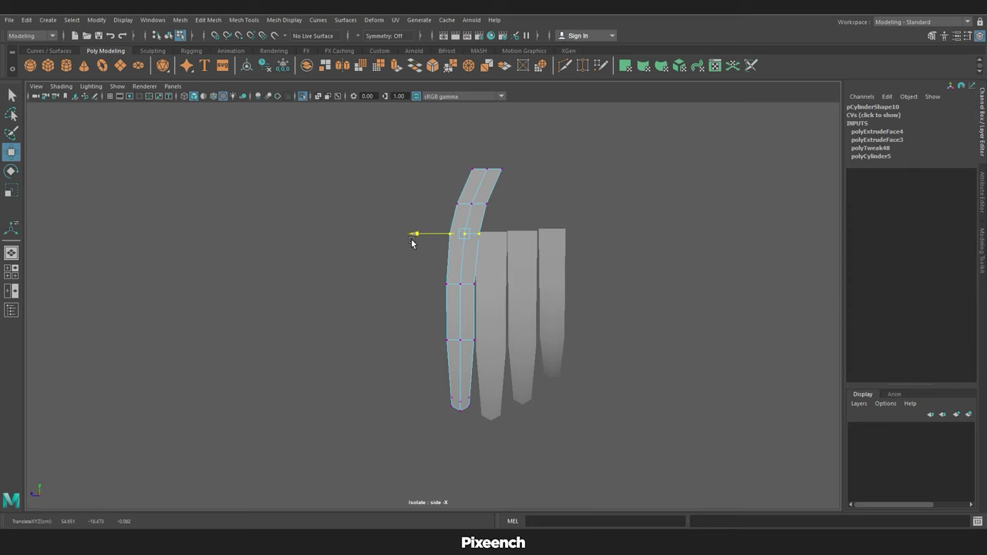
Extrude two more angled segments on the first finger, then return to object selection.
{"action": "key", "text": "ctrl+e"}
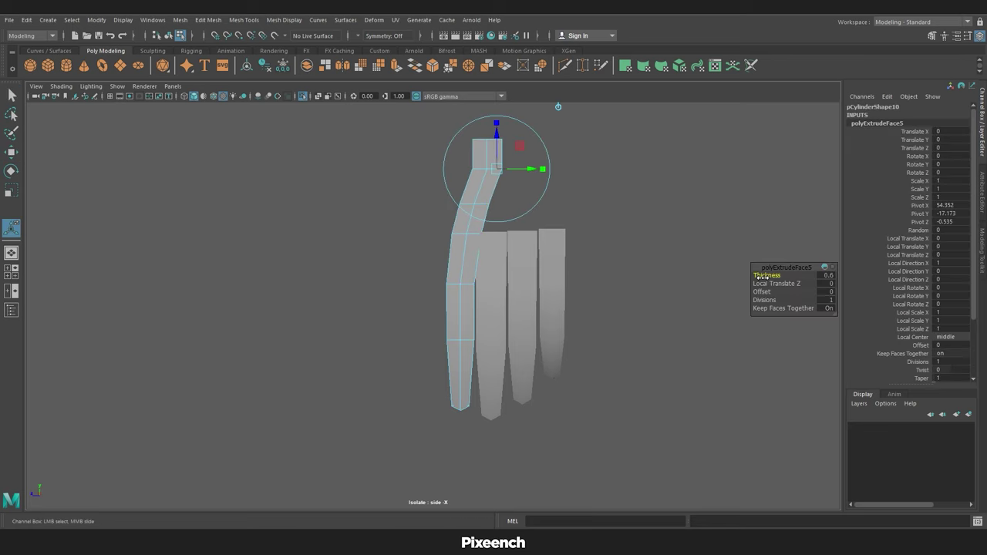
{"action": "left_click_drag", "start_coordinate": [543, 169], "coordinate": [493, 209]}
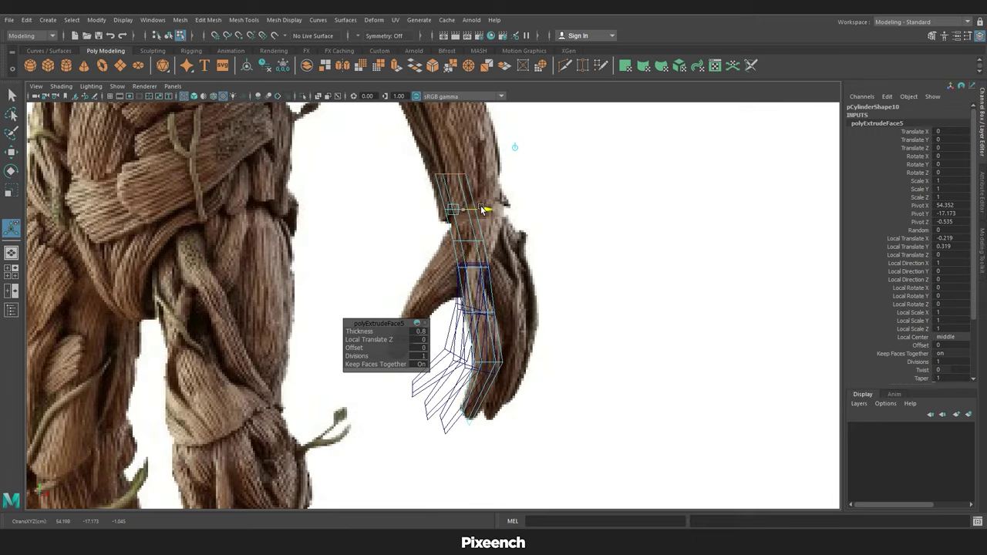
{"action": "key", "text": "ctrl+e"}
{"action": "left_click", "coordinate": [553, 223]}
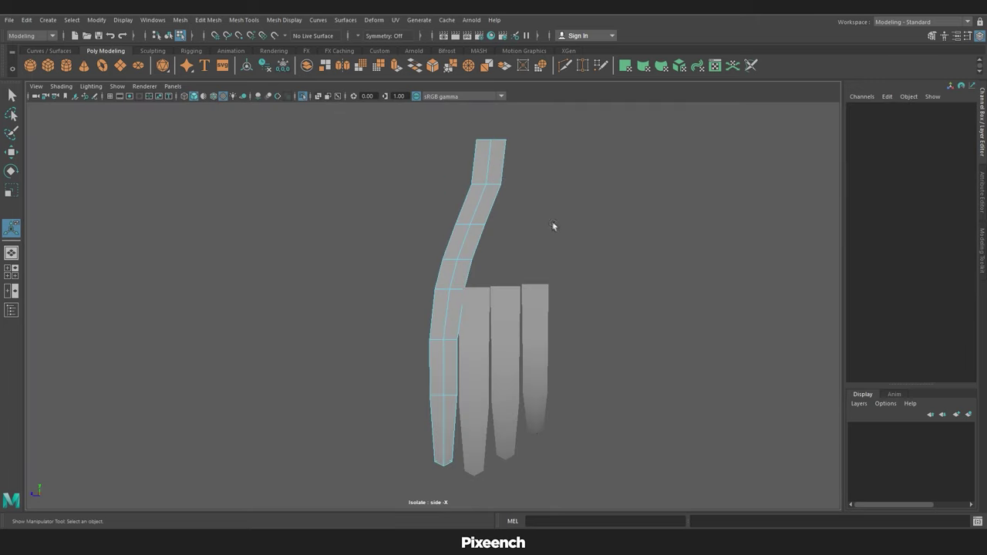
{"action": "left_click", "coordinate": [500, 186]}
{"action": "key", "text": "w"}
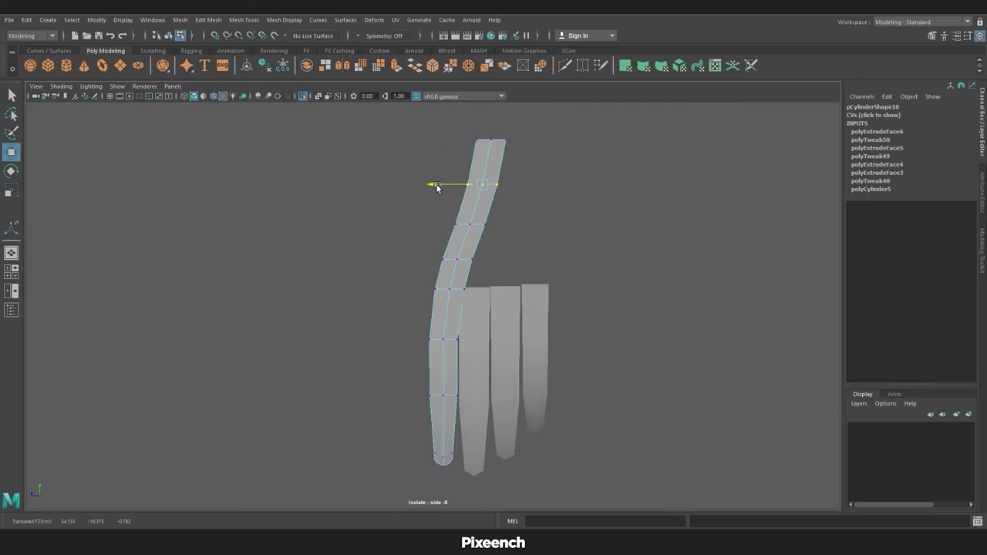
{"action": "left_click", "coordinate": [430, 205]}
{"action": "key", "text": "F8"}
Extrude the second finger's top, tapering the new segment and shifting it to follow the reference.
{"action": "left_click", "coordinate": [482, 313]}
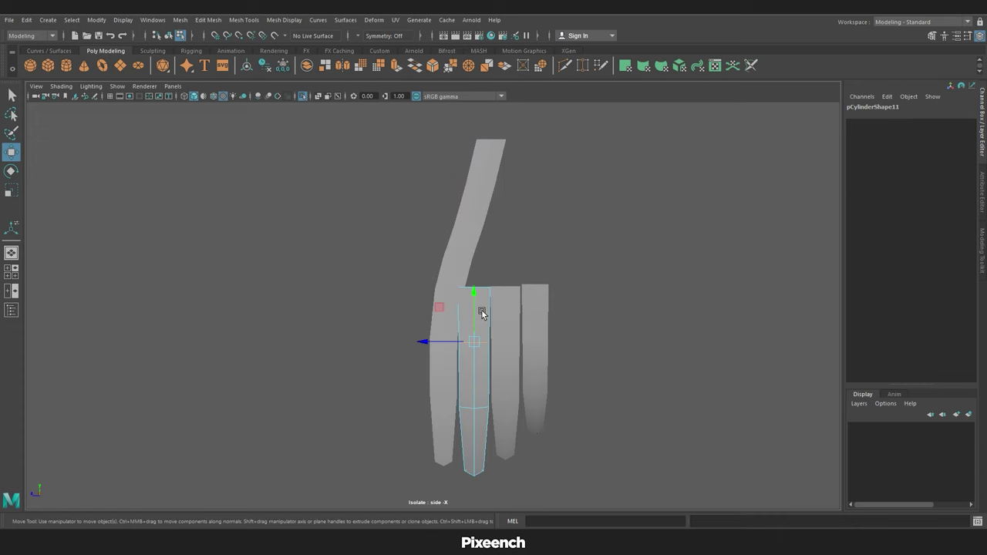
{"action": "key", "text": "ctrl+e"}
{"action": "left_click_drag", "start_coordinate": [540, 347], "coordinate": [432, 324], "text": "alt"}
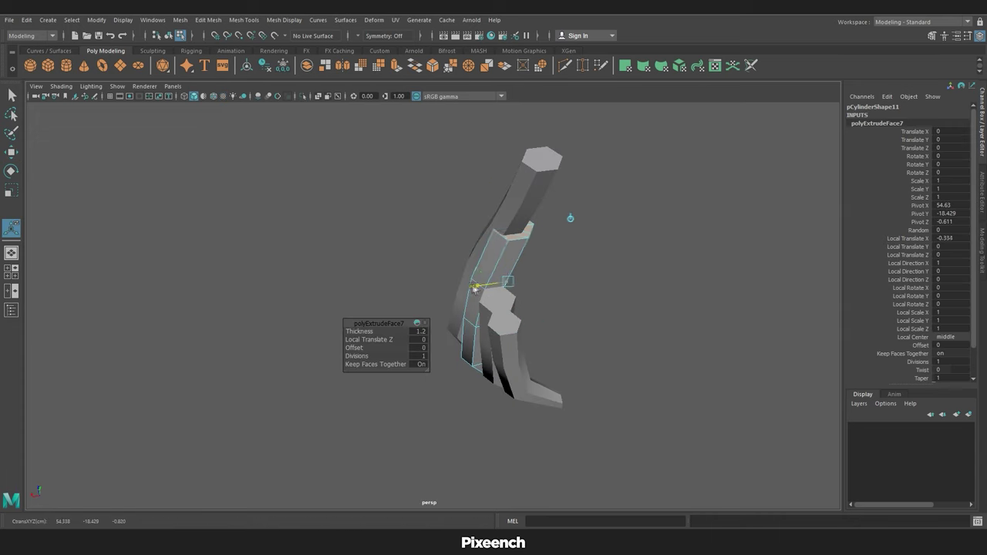
{"action": "key", "text": "r"}
{"action": "left_click_drag", "start_coordinate": [501, 185], "coordinate": [448, 198]}
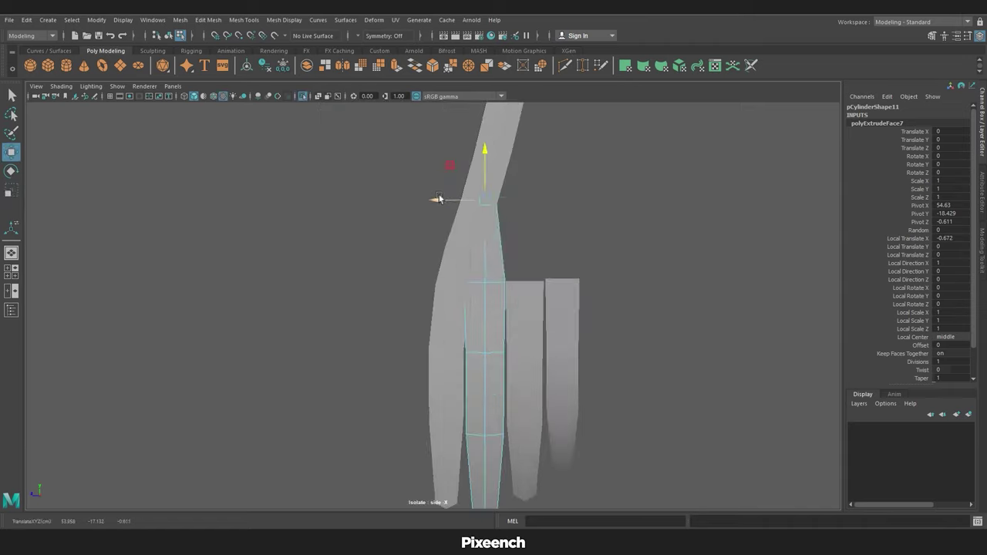
{"action": "key", "text": "w"}
{"action": "left_click", "coordinate": [557, 108]}
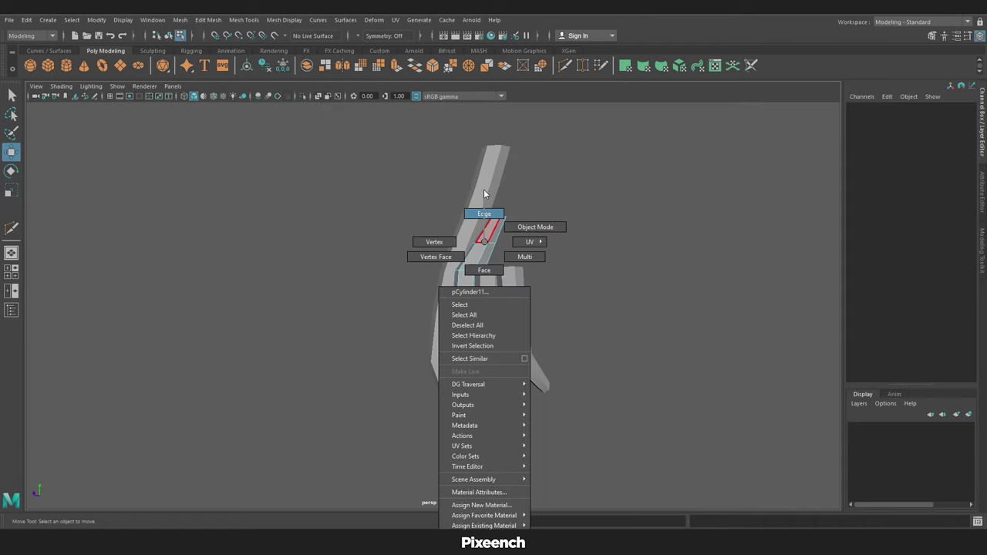
Extrude the third finger's top face upward and lengthen the new segment.
{"action": "right_click_drag", "start_coordinate": [495, 249], "coordinate": [483, 218]}
{"action": "key", "text": "ctrl+e"}
{"action": "left_click_drag", "start_coordinate": [762, 284], "coordinate": [771, 276]}
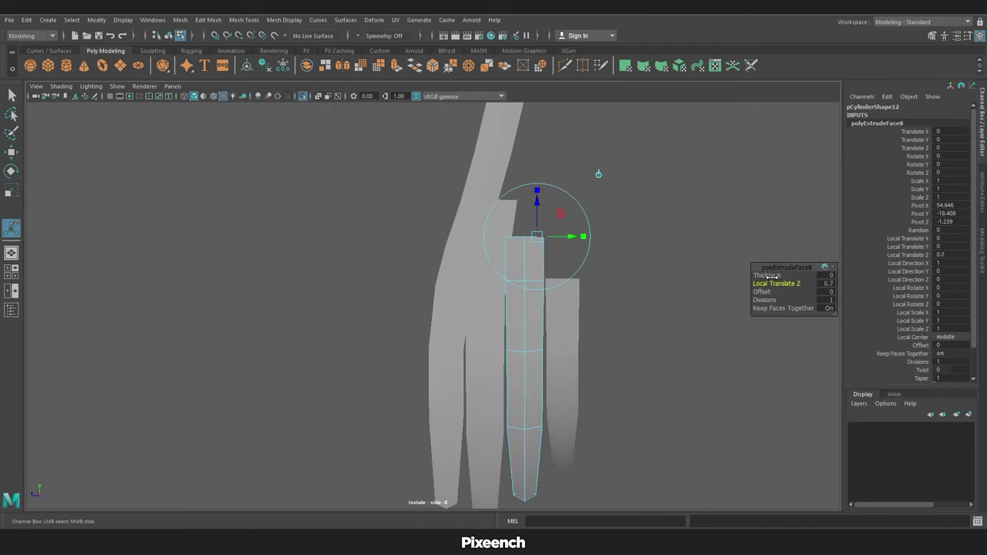
{"action": "middle_click_drag", "start_coordinate": [691, 323], "coordinate": [718, 323]}
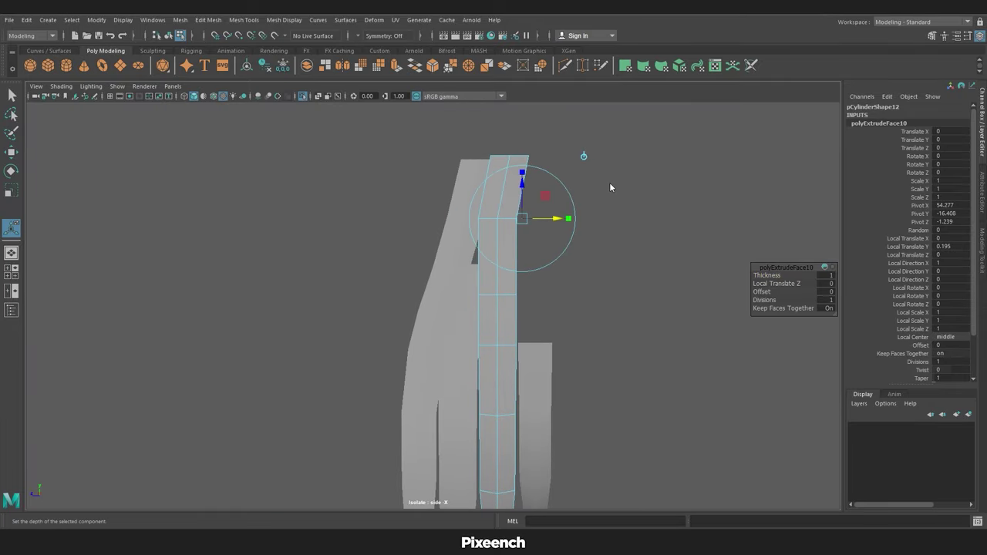
Shift the third finger's vertex rows into a curve and add an edge loop near its top.
{"action": "key", "text": "q"}
{"action": "left_click_drag", "start_coordinate": [468, 163], "coordinate": [540, 173]}
{"action": "key", "text": "w"}
{"action": "left_click_drag", "start_coordinate": [436, 208], "coordinate": [540, 231]}
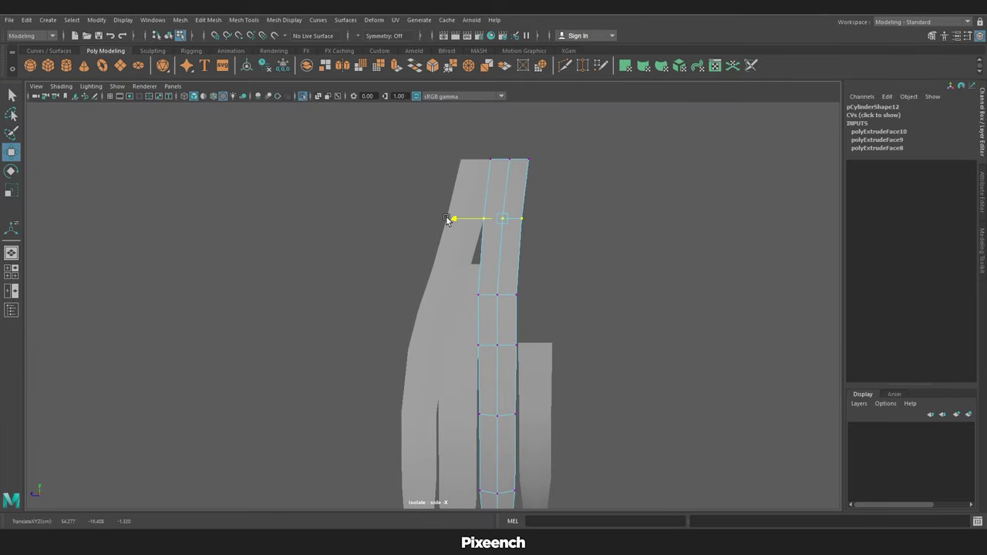
{"action": "left_click_drag", "start_coordinate": [538, 290], "coordinate": [448, 299]}
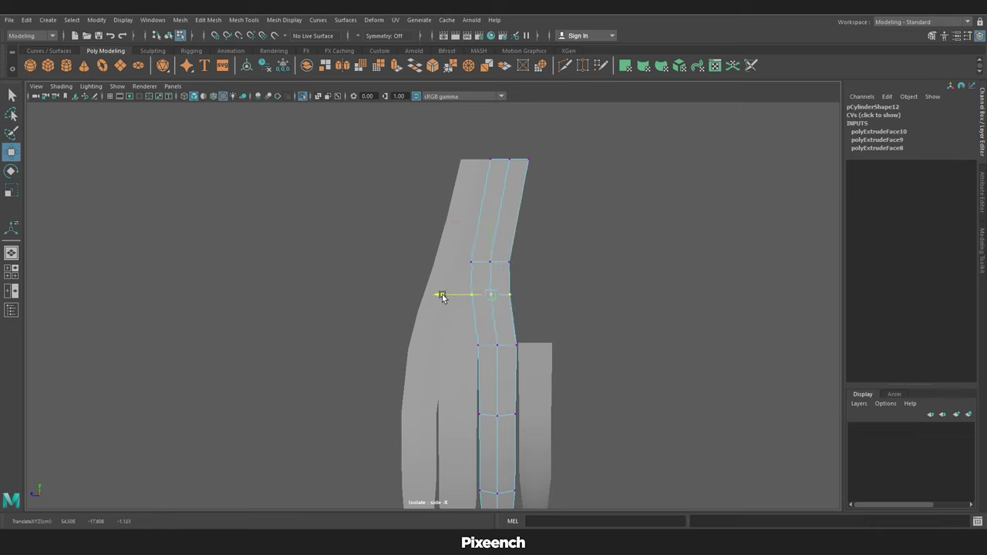
{"action": "left_click_drag", "start_coordinate": [549, 351], "coordinate": [446, 347]}
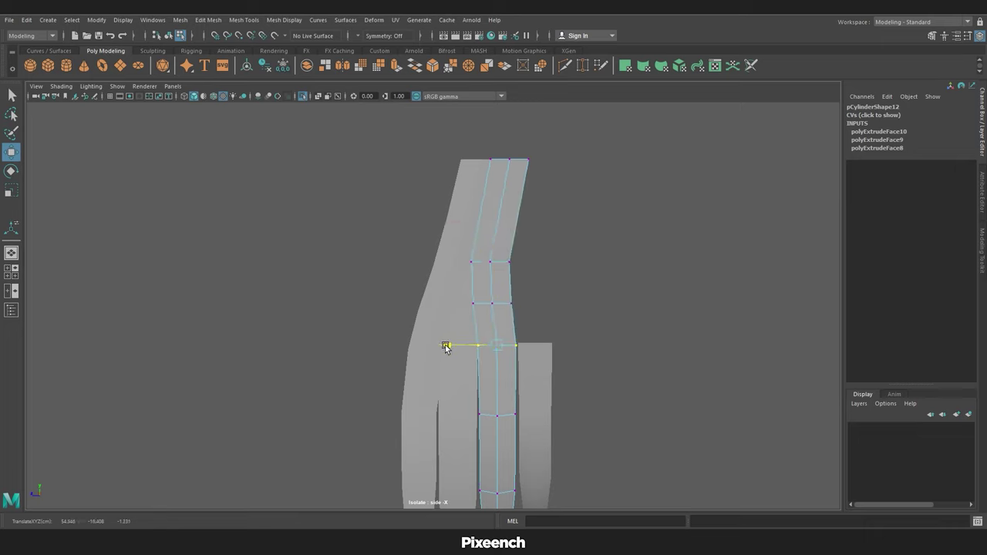
{"action": "left_click", "coordinate": [446, 347], "text": "ctrl"}
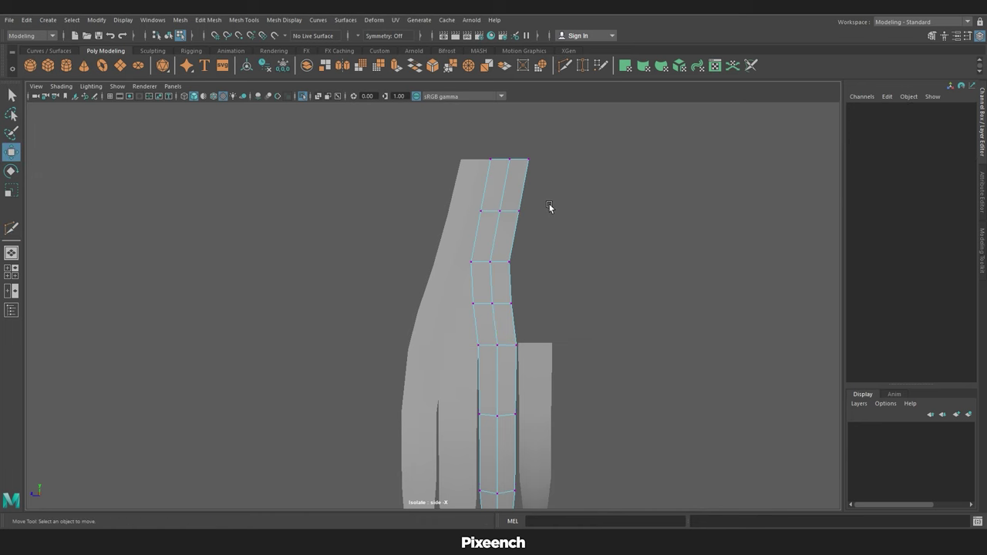
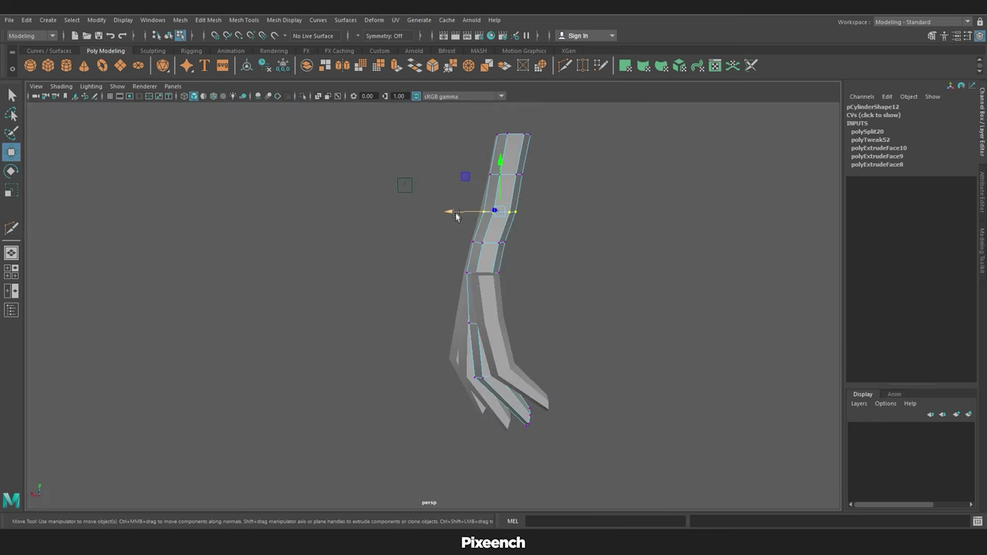
Extrude the finger tip faces twice to lengthen the finger strands.
{"action": "left_click_drag", "start_coordinate": [470, 187], "coordinate": [372, 242]}
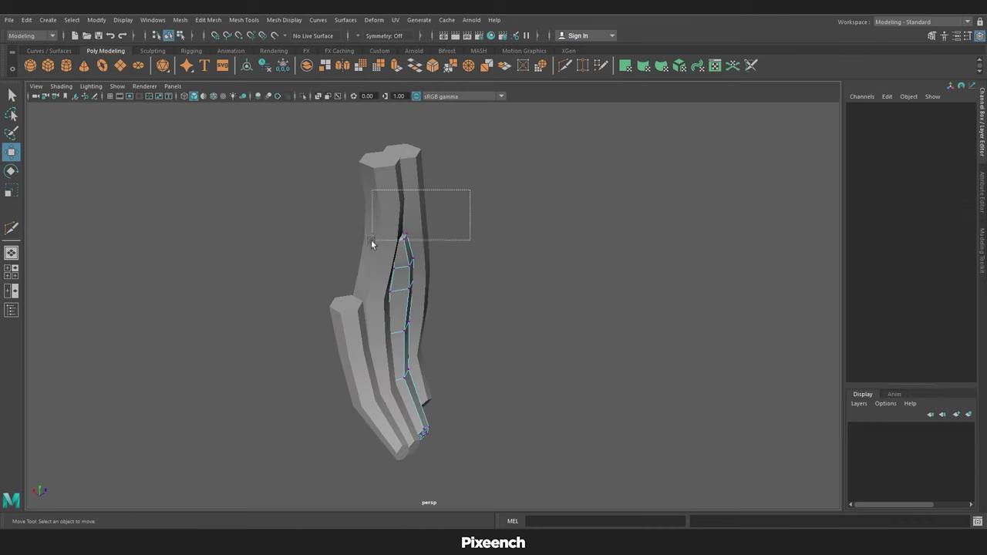
{"action": "key", "text": "ctrl+e"}
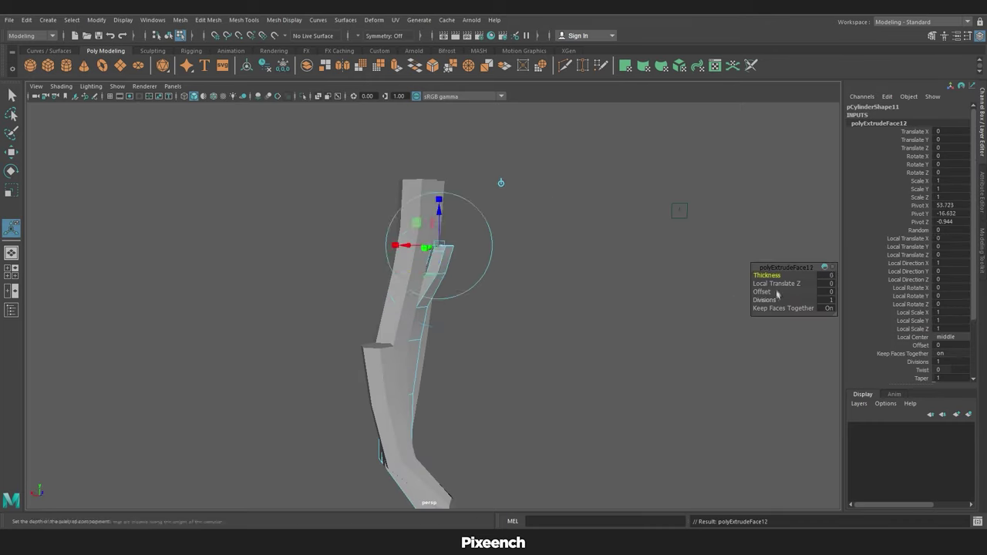
{"action": "right_click_drag", "start_coordinate": [518, 260], "coordinate": [520, 288], "text": "shift"}
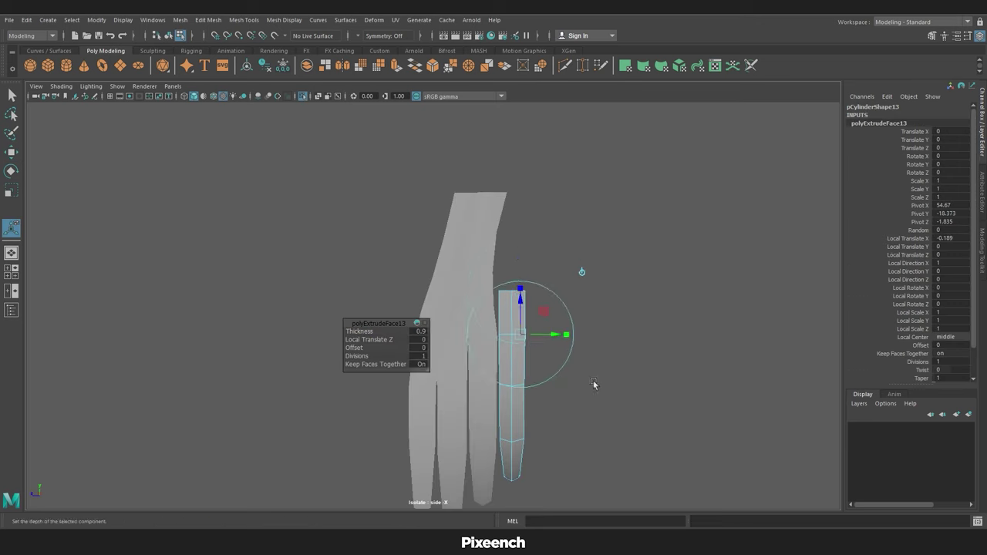
{"action": "key", "text": "ctrl+e"}
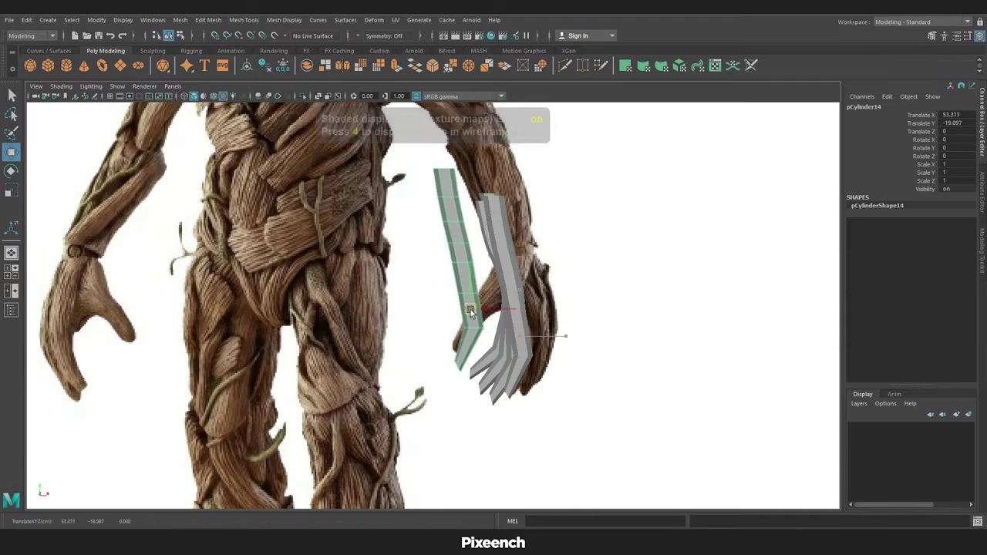
Move and rotate the thumb cylinder pCylinder14 along the side of the hand.
{"action": "right_click", "coordinate": [453, 236]}
{"action": "left_click", "coordinate": [455, 224]}
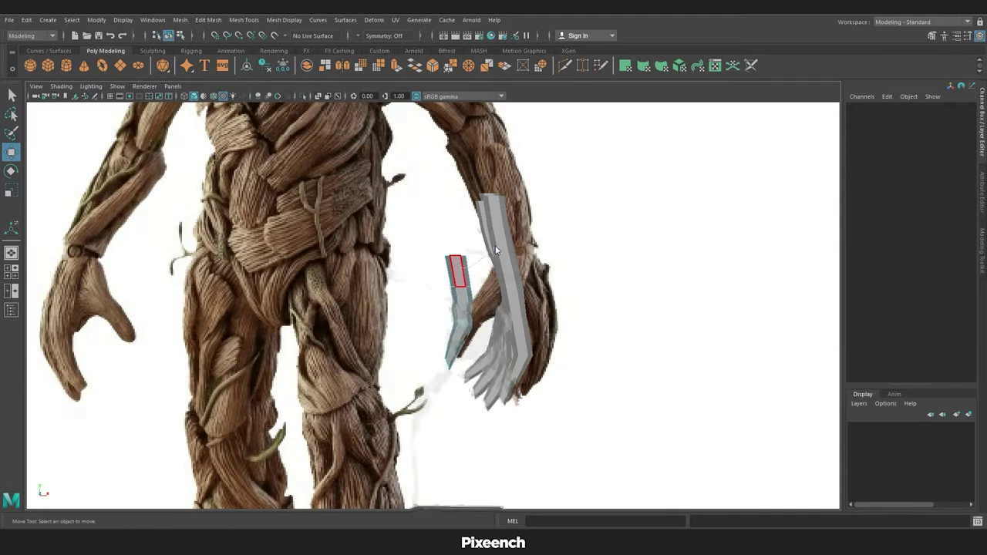
{"action": "scroll", "coordinate": [487, 324], "scroll_direction": "up", "scroll_amount": 3}
{"action": "mouse_move", "coordinate": [470, 301]}
{"action": "left_mouse_down"}
{"action": "mouse_move", "coordinate": [480, 289]}
{"action": "mouse_move", "coordinate": [486, 339]}
{"action": "mouse_move", "coordinate": [472, 287]}
{"action": "left_mouse_up"}
{"action": "key", "text": "e"}
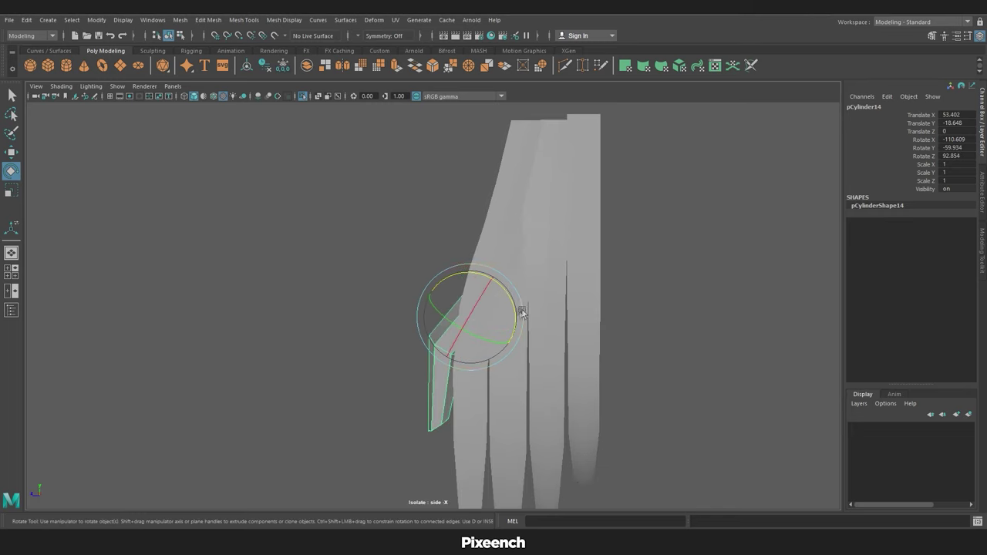
{"action": "key", "text": "w"}
{"action": "left_click_drag", "start_coordinate": [432, 316], "coordinate": [408, 316]}
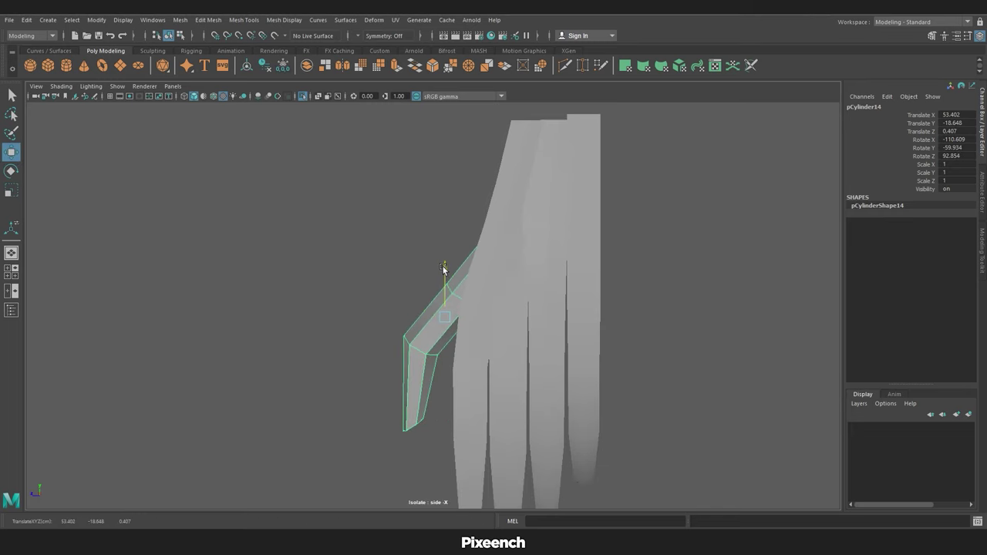
Select the top vertices of the thumb cylinder.
{"action": "middle_click_drag", "start_coordinate": [443, 269], "coordinate": [482, 217], "text": "alt"}
{"action": "right_click_drag", "start_coordinate": [403, 218], "coordinate": [352, 219]}
{"action": "mouse_move", "coordinate": [456, 144]}
{"action": "left_mouse_down"}
{"action": "mouse_move", "coordinate": [501, 247]}
{"action": "mouse_move", "coordinate": [504, 283]}
{"action": "left_mouse_up"}
Widen the thumb's top and move its top vertices into place.
{"action": "key", "text": "r"}
{"action": "left_click_drag", "start_coordinate": [466, 324], "coordinate": [469, 323]}
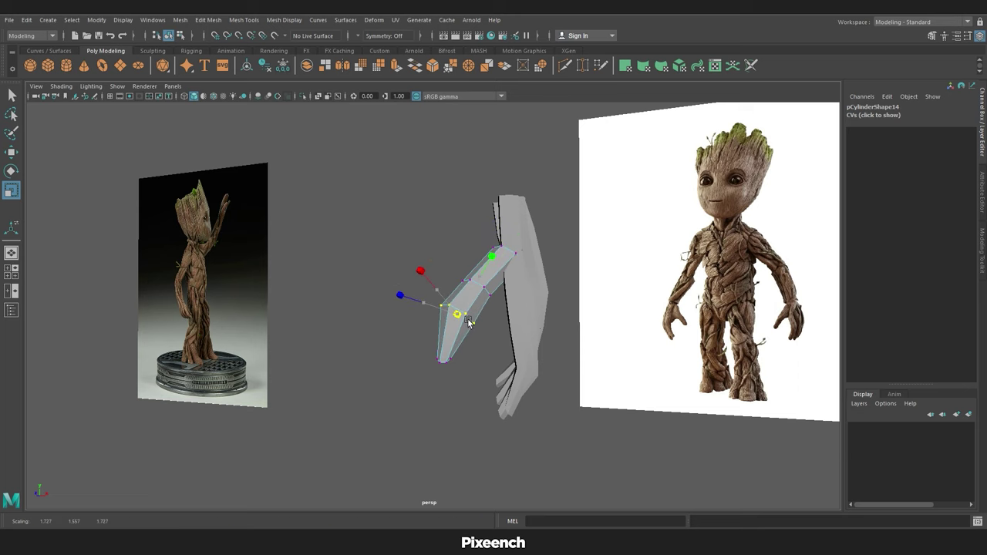
{"action": "left_click", "coordinate": [401, 344]}
{"action": "left_click_drag", "start_coordinate": [401, 344], "coordinate": [497, 266], "text": "alt"}
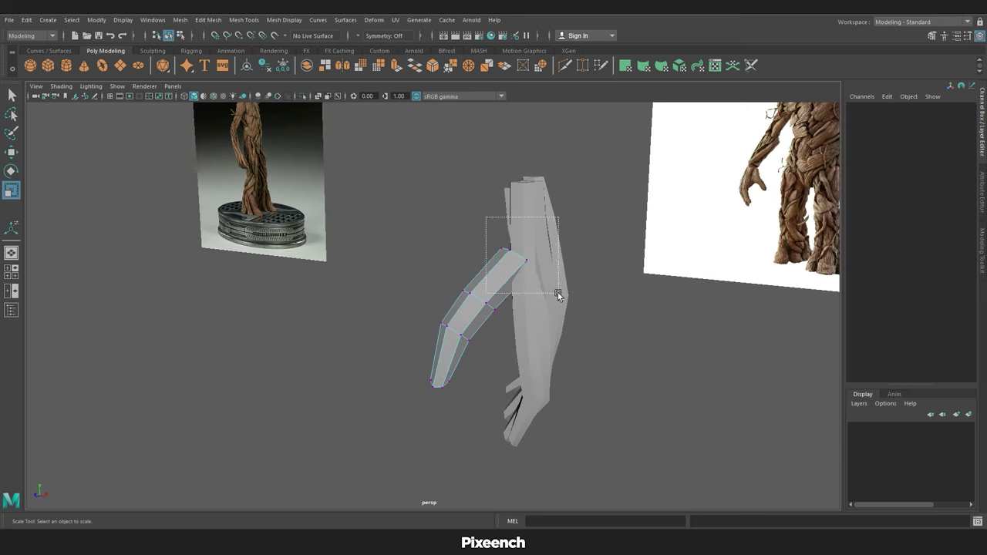
{"action": "left_click_drag", "start_coordinate": [558, 295], "coordinate": [560, 295]}
{"action": "key", "text": "w"}
{"action": "left_click_drag", "start_coordinate": [559, 296], "coordinate": [469, 226], "text": "alt"}
{"action": "mouse_move", "coordinate": [514, 249]}
{"action": "left_mouse_down", "text": "alt"}
{"action": "mouse_move", "coordinate": [568, 235]}
{"action": "mouse_move", "coordinate": [390, 221]}
{"action": "left_mouse_up", "text": "alt"}
Extrude the thumb's top edge and scale the new edge down.
{"action": "key", "text": "ctrl+e"}
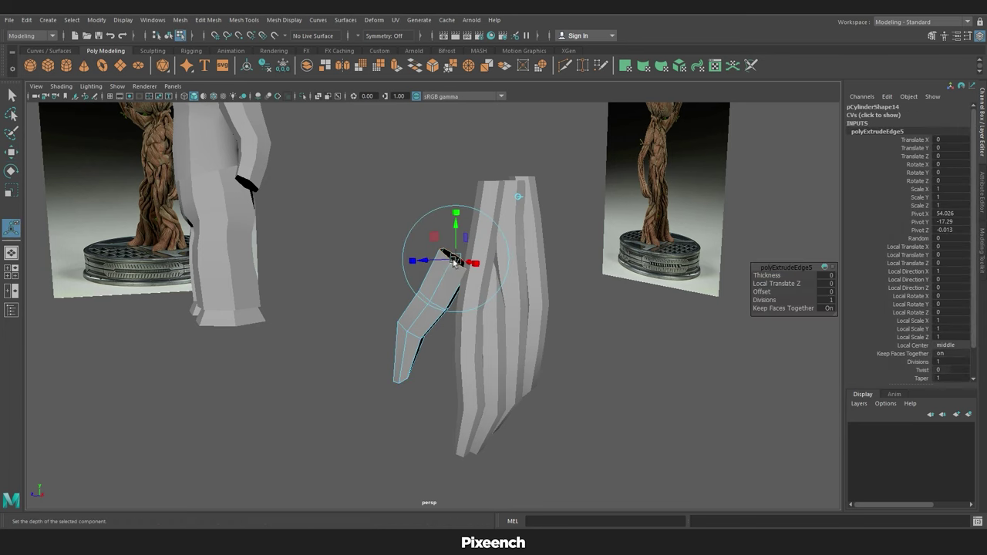
{"action": "mouse_move", "coordinate": [456, 261]}
{"action": "left_mouse_down", "text": "alt"}
{"action": "mouse_move", "coordinate": [479, 140]}
{"action": "mouse_move", "coordinate": [468, 268]}
{"action": "mouse_move", "coordinate": [481, 280]}
{"action": "mouse_move", "coordinate": [425, 285]}
{"action": "mouse_move", "coordinate": [449, 305]}
{"action": "left_mouse_up", "text": "alt"}
{"action": "key", "text": "q"}
{"action": "key", "text": "r"}
{"action": "key", "text": "ctrl+1"}
{"action": "key", "text": "w"}
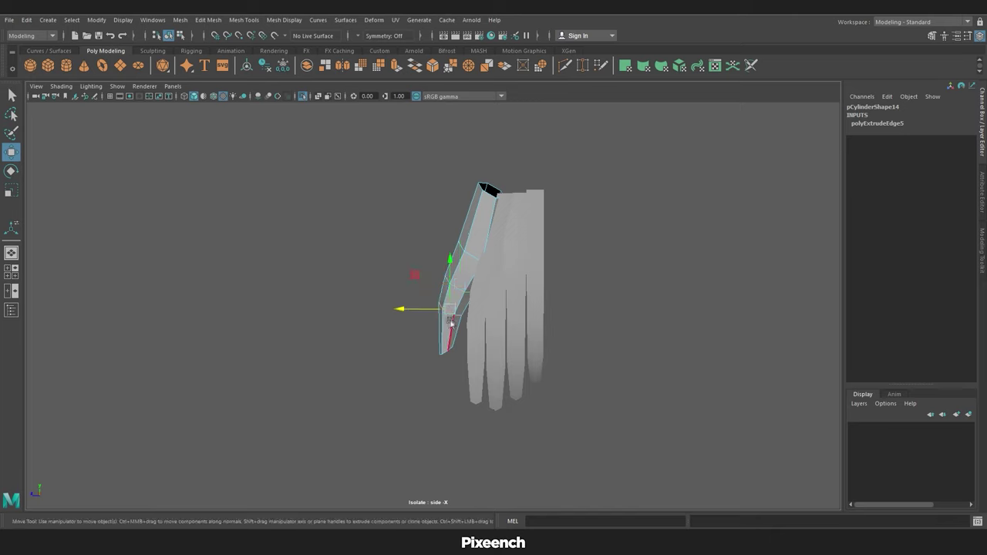
Extrude the finger's top edge and pull it upward.
{"action": "left_click", "coordinate": [466, 255]}
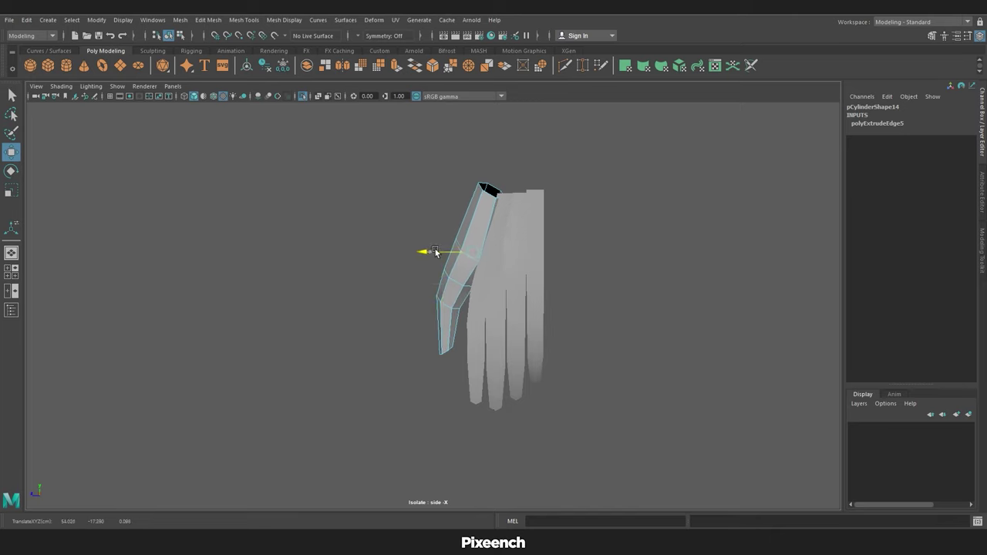
{"action": "middle_click_drag", "start_coordinate": [481, 198], "coordinate": [466, 252], "text": "alt"}
{"action": "key", "text": "ctrl+e"}
{"action": "left_click_drag", "start_coordinate": [466, 251], "coordinate": [466, 189]}
{"action": "key", "text": "q"}
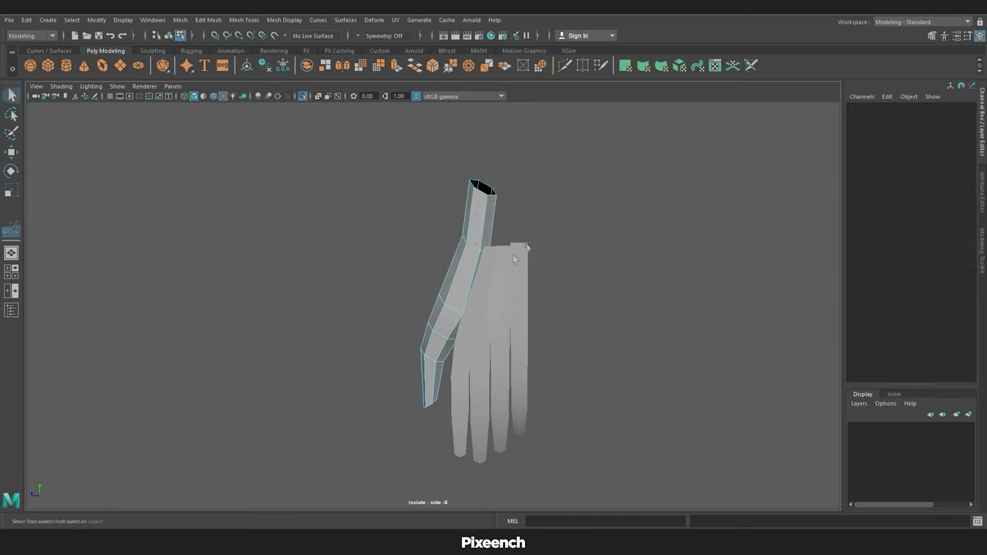
Select all the fingers and extrude their top faces upward.
{"action": "left_click_drag", "start_coordinate": [563, 270], "coordinate": [472, 367]}
{"action": "left_click_drag", "start_coordinate": [476, 423], "coordinate": [477, 425]}
{"action": "right_click_drag", "start_coordinate": [586, 236], "coordinate": [595, 196]}
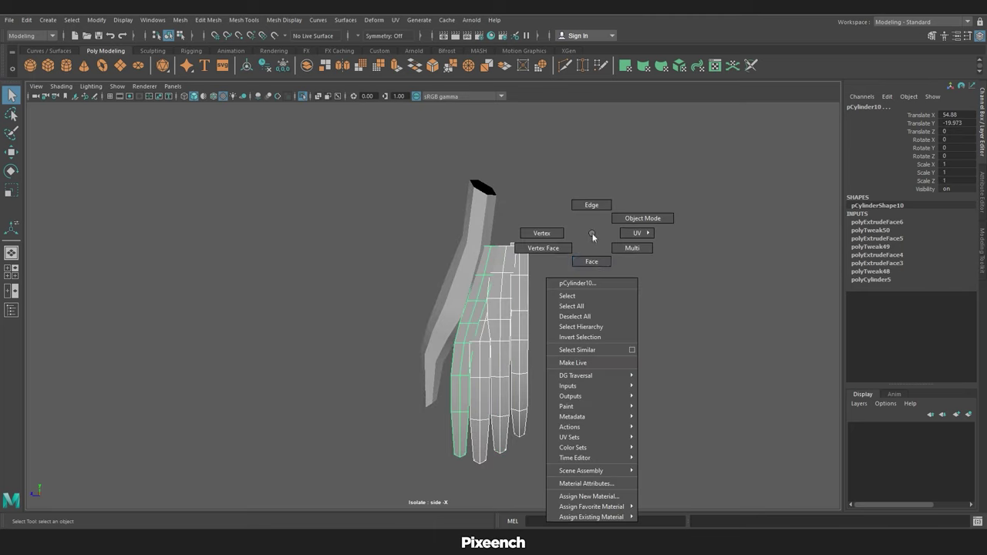
{"action": "left_click_drag", "start_coordinate": [506, 202], "coordinate": [506, 156]}
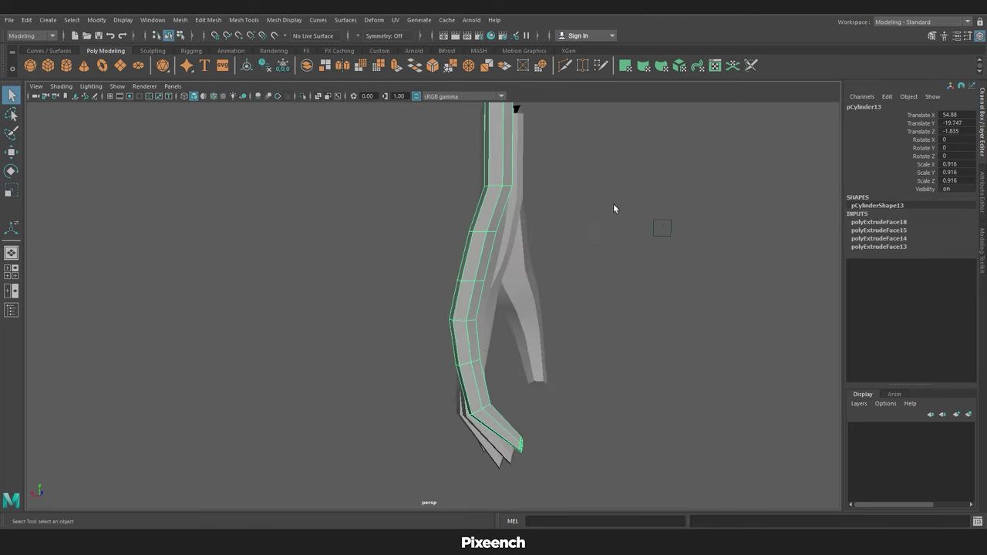
Select the wrist vertices and shift them sideways.
{"action": "key", "text": "F9"}
{"action": "left_click_drag", "start_coordinate": [493, 229], "coordinate": [550, 263]}
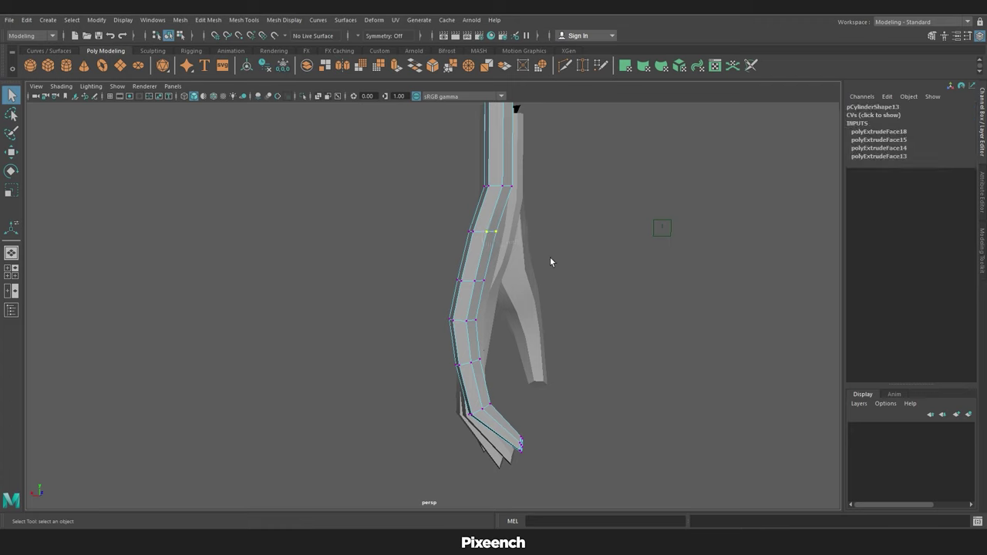
{"action": "key", "text": "w"}
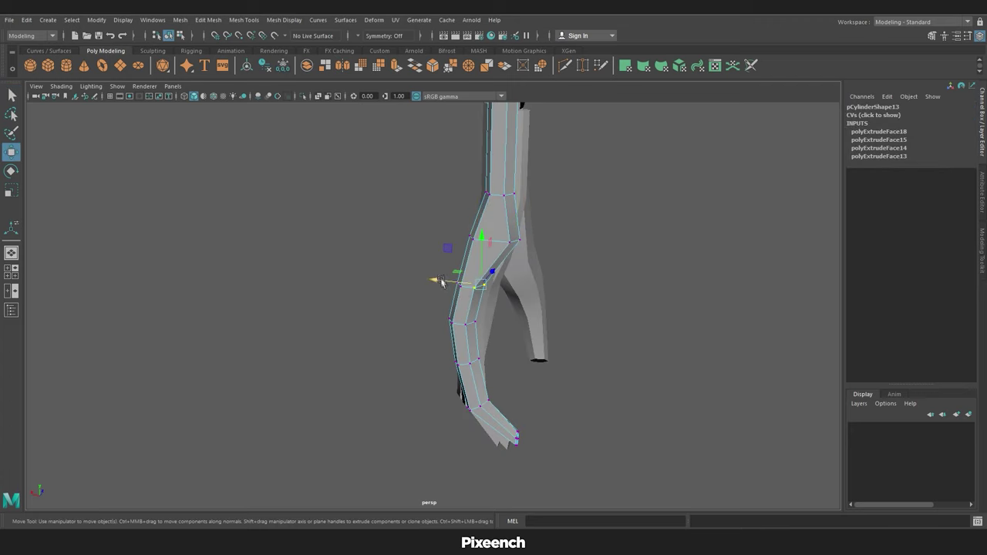
{"action": "left_click_drag", "start_coordinate": [442, 282], "coordinate": [452, 290]}
{"action": "left_click", "coordinate": [468, 324]}
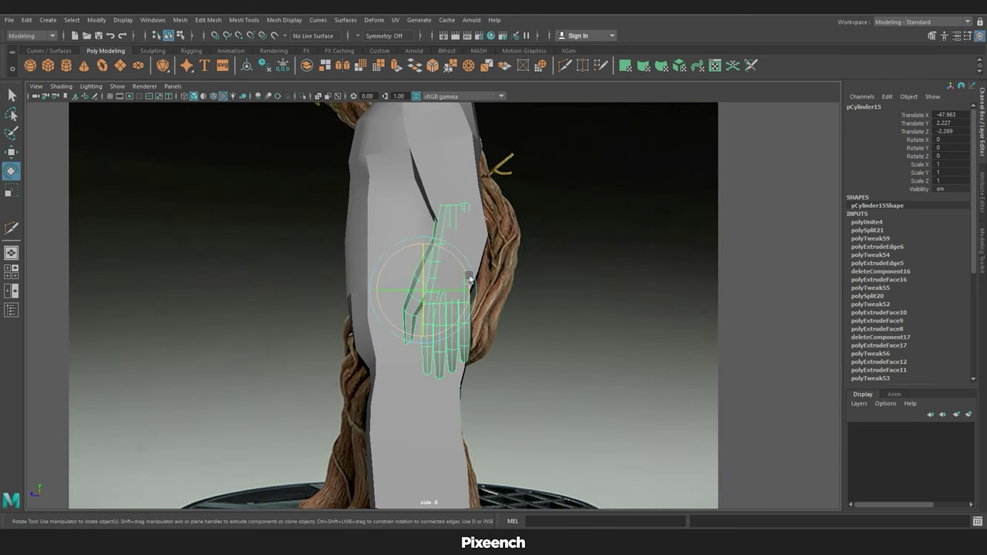
Tilt the hand to match the reference and lower it into the sleeve.
{"action": "left_click_drag", "start_coordinate": [469, 278], "coordinate": [457, 312]}
{"action": "scroll", "coordinate": [416, 247], "scroll_direction": "up", "scroll_amount": 2}
{"action": "key", "text": "w"}
{"action": "left_click_drag", "start_coordinate": [412, 236], "coordinate": [419, 260]}
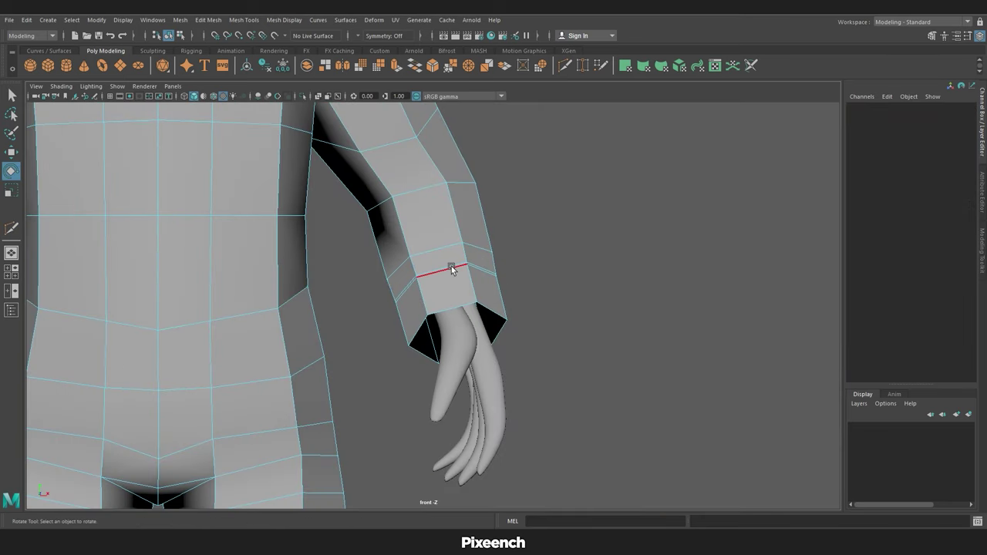
Slightly enlarge the forearm edge loop to flare the cuff.
{"action": "double_click", "coordinate": [452, 267]}
{"action": "key", "text": "r"}
{"action": "left_click_drag", "start_coordinate": [447, 287], "coordinate": [450, 290]}
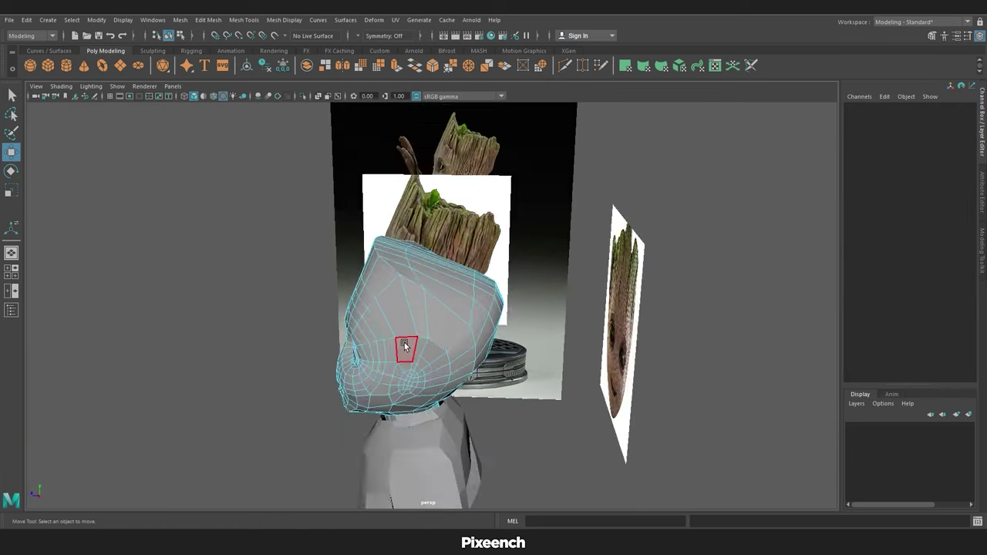
Extrude the head's top faces upward and select the vertices on its right side.
{"action": "left_click_drag", "start_coordinate": [442, 227], "coordinate": [442, 173]}
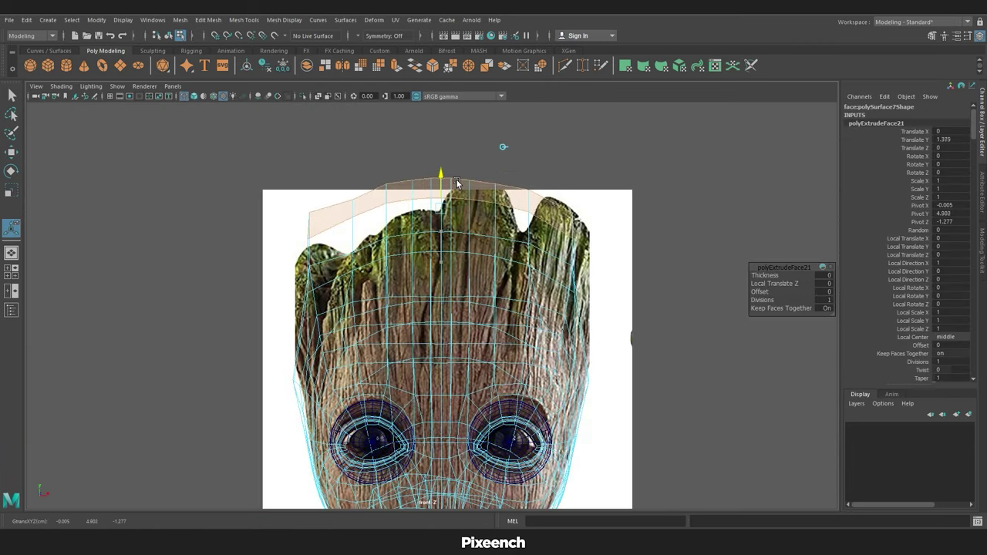
{"action": "scroll", "coordinate": [441, 174], "scroll_direction": "up", "scroll_amount": 2}
{"action": "right_click_drag", "start_coordinate": [441, 222], "coordinate": [385, 205]}
{"action": "key", "text": "w"}
{"action": "mouse_move", "coordinate": [466, 187]}
{"action": "left_mouse_down"}
{"action": "mouse_move", "coordinate": [501, 233]}
{"action": "mouse_move", "coordinate": [475, 268]}
{"action": "left_mouse_up"}
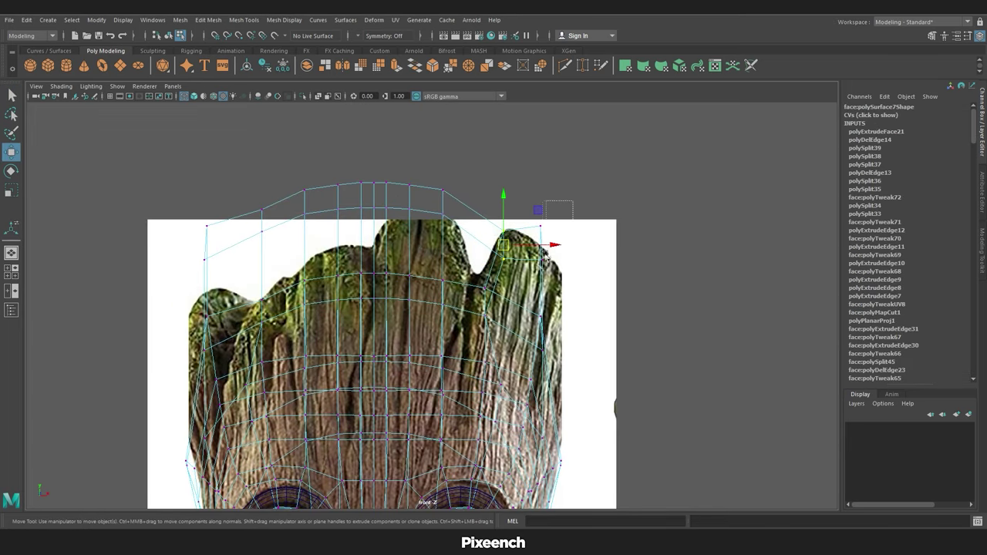
{"action": "key", "text": "6"}
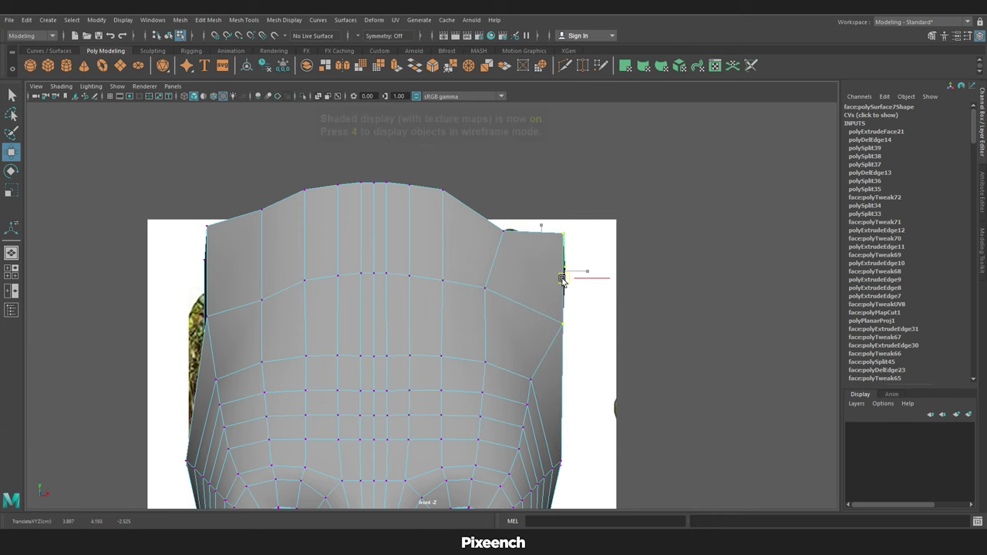
{"action": "key", "text": "4"}
Move the head's top vertices into uneven crown peaks and notches matching the front reference.
{"action": "left_click", "coordinate": [391, 235]}
{"action": "left_click_drag", "start_coordinate": [391, 192], "coordinate": [391, 196]}
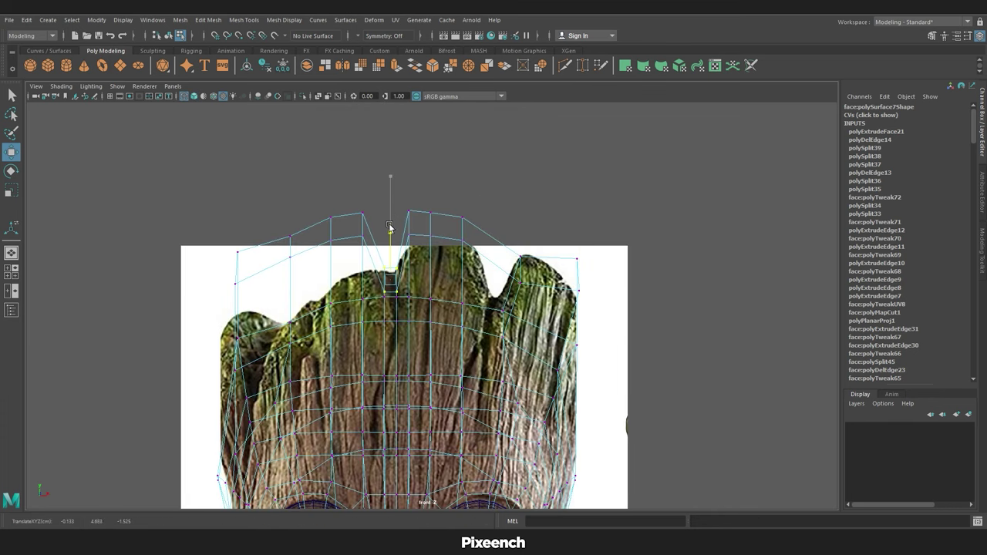
{"action": "left_click", "coordinate": [382, 267]}
{"action": "left_click_drag", "start_coordinate": [389, 215], "coordinate": [409, 177]}
{"action": "left_click", "coordinate": [346, 217]}
{"action": "mouse_move", "coordinate": [347, 180]}
{"action": "left_mouse_down"}
{"action": "mouse_move", "coordinate": [350, 229]}
{"action": "mouse_move", "coordinate": [303, 259]}
{"action": "left_mouse_up"}
{"action": "left_click", "coordinate": [330, 272]}
{"action": "left_click_drag", "start_coordinate": [290, 197], "coordinate": [297, 254]}
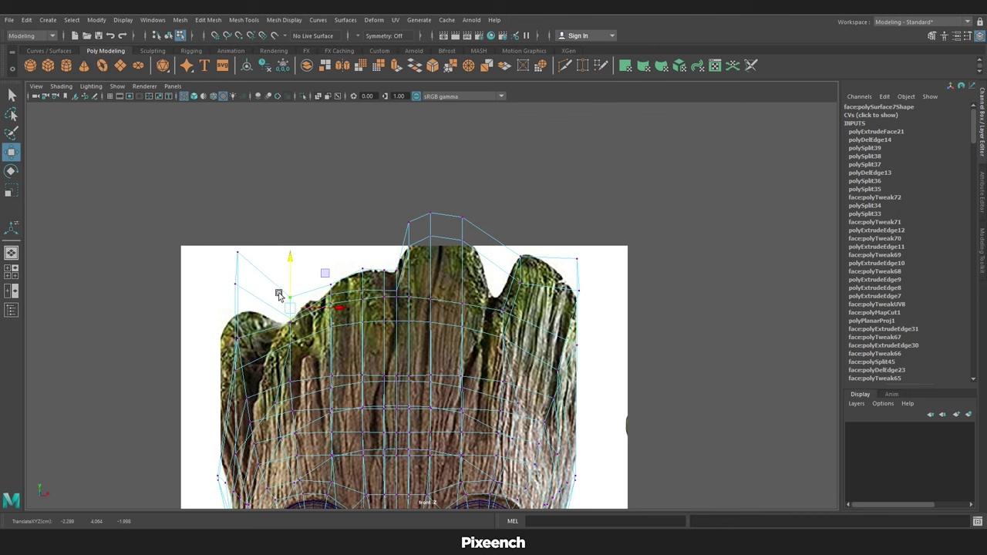
{"action": "left_click_drag", "start_coordinate": [280, 295], "coordinate": [291, 261]}
{"action": "middle_click_drag", "start_coordinate": [225, 239], "coordinate": [267, 218], "text": "alt"}
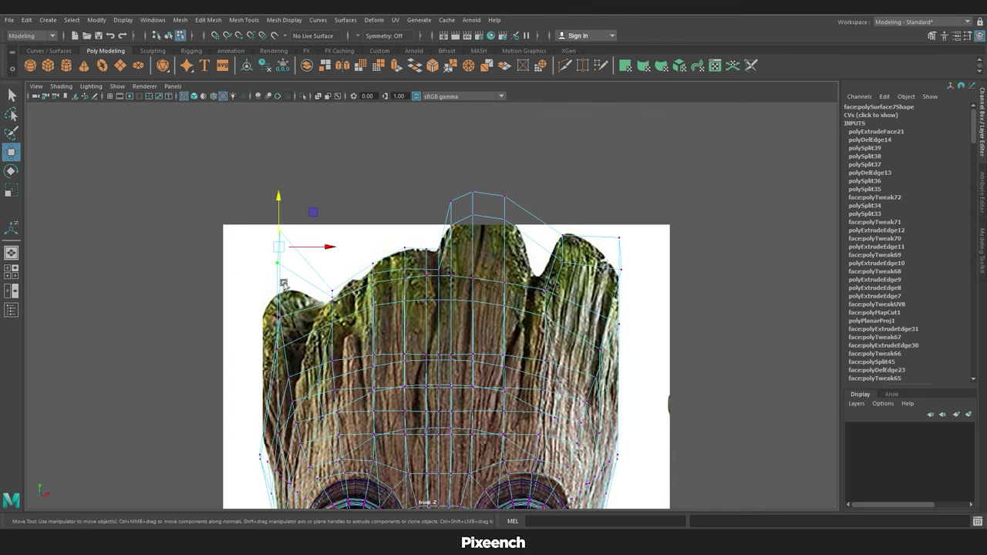
{"action": "left_click_drag", "start_coordinate": [279, 246], "coordinate": [242, 275]}
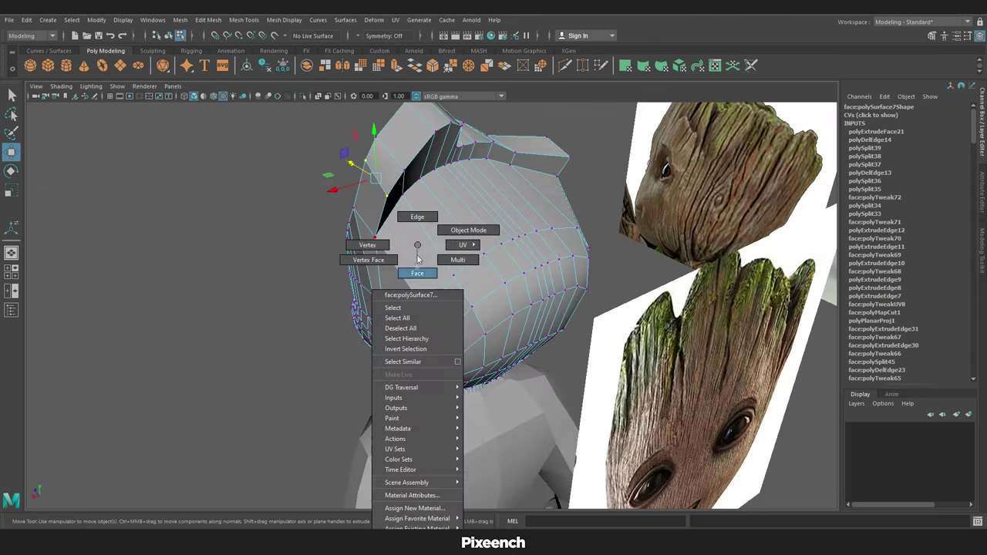
Extrude a face on the head top and move it up and sideways.
{"action": "right_click_drag", "start_coordinate": [414, 238], "coordinate": [419, 269]}
{"action": "left_click", "coordinate": [463, 330]}
{"action": "left_click_drag", "start_coordinate": [462, 331], "coordinate": [480, 266], "text": "alt"}
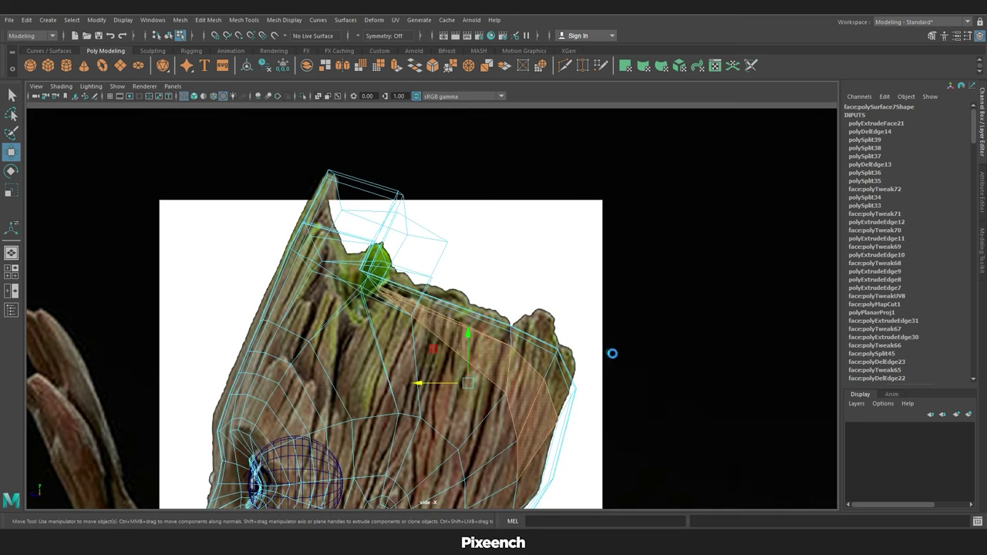
{"action": "key", "text": "ctrl+e"}
{"action": "key", "text": "6"}
{"action": "left_click_drag", "start_coordinate": [468, 330], "coordinate": [509, 290]}
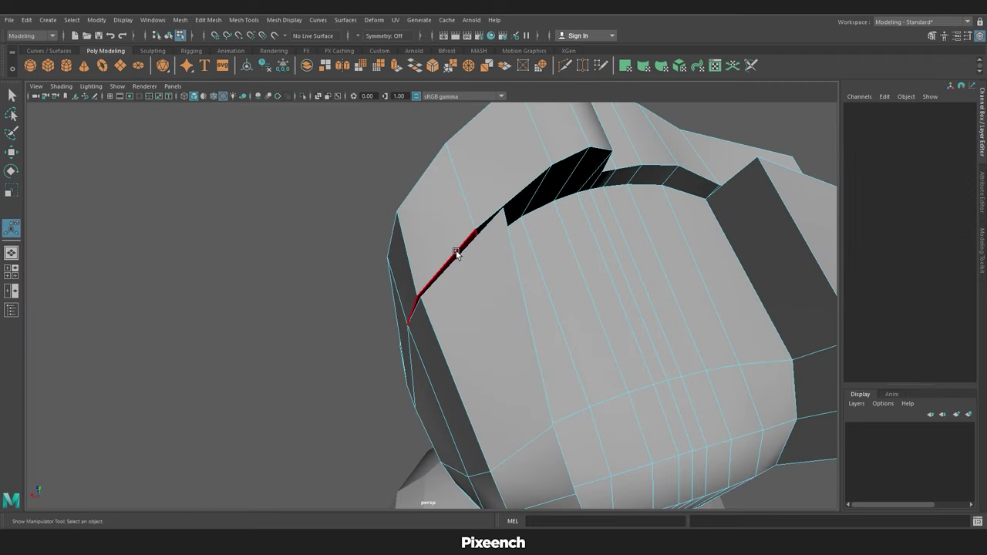
{"action": "left_click_drag", "start_coordinate": [700, 213], "coordinate": [244, 254], "text": "alt"}
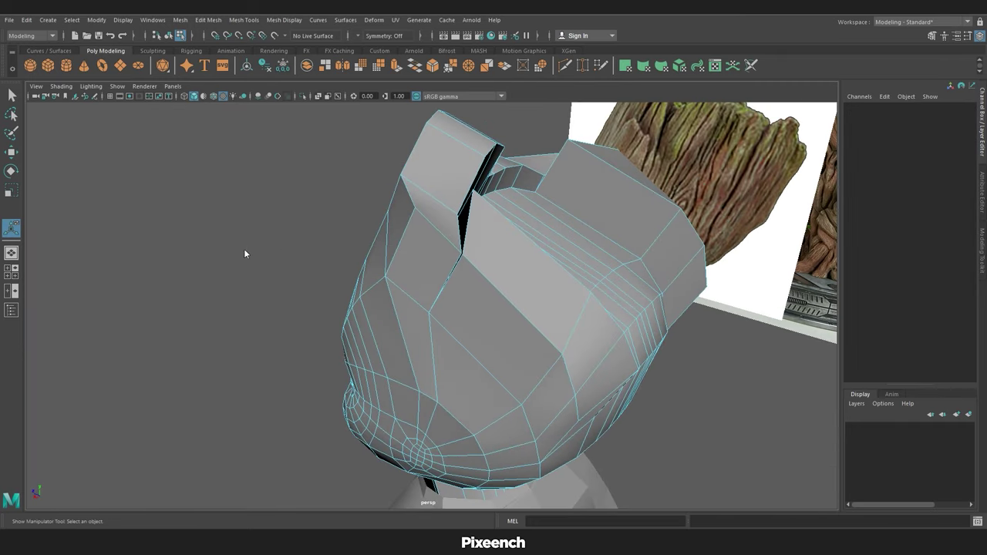
{"action": "left_click_drag", "start_coordinate": [472, 193], "coordinate": [540, 331], "text": "alt"}
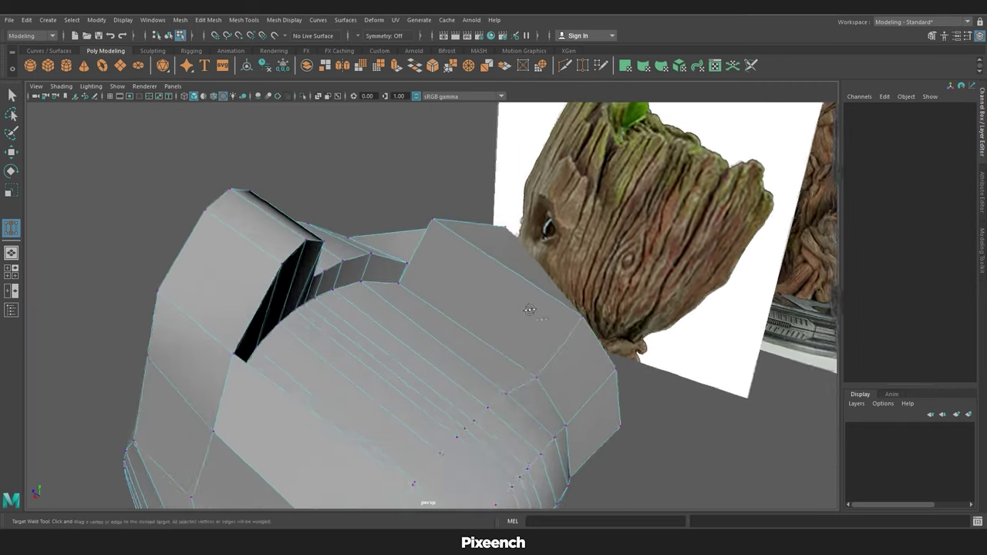
Extrude another head-top face and delete the unwanted extruded face to hollow the crown.
{"action": "key", "text": "w"}
{"action": "right_click_drag", "start_coordinate": [387, 262], "coordinate": [390, 303]}
{"action": "mouse_move", "coordinate": [390, 303]}
{"action": "left_mouse_down", "text": "alt"}
{"action": "mouse_move", "coordinate": [515, 294]}
{"action": "mouse_move", "coordinate": [425, 341]}
{"action": "mouse_move", "coordinate": [579, 368]}
{"action": "left_mouse_up", "text": "alt"}
{"action": "left_click", "coordinate": [516, 294]}
{"action": "left_click", "coordinate": [425, 342]}
{"action": "key", "text": "ctrl+e"}
{"action": "key", "text": "Delete"}
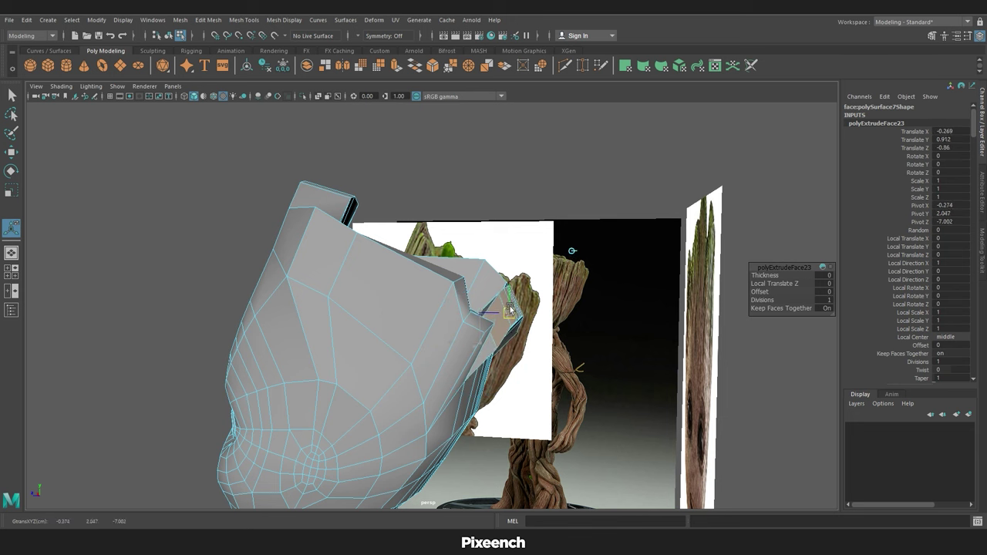
Slide the selected face left and bring the face reference into view.
{"action": "left_click_drag", "start_coordinate": [568, 237], "coordinate": [357, 366], "text": "alt"}
{"action": "key", "text": "w"}
{"action": "middle_click_drag", "start_coordinate": [356, 365], "coordinate": [355, 356]}
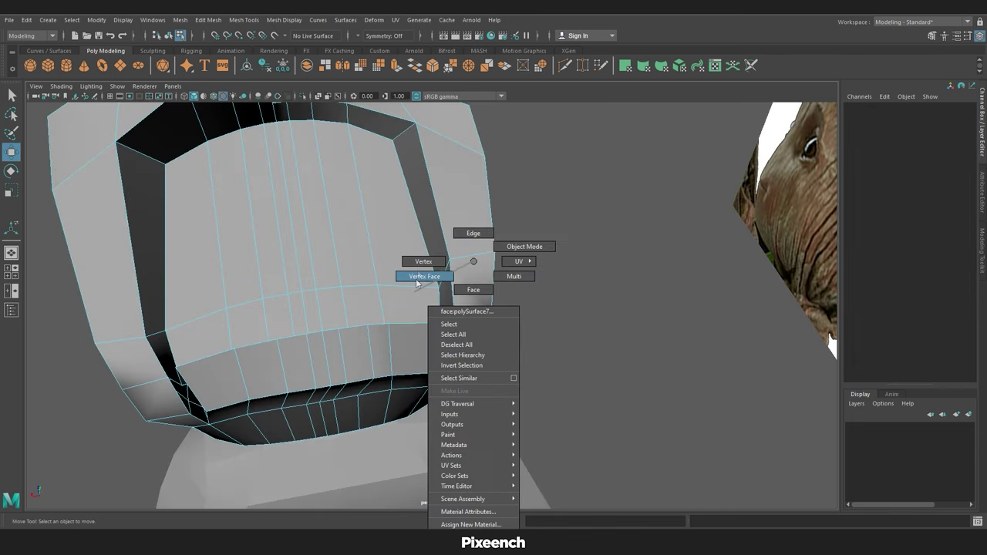
{"action": "right_click_drag", "start_coordinate": [467, 260], "coordinate": [425, 275]}
{"action": "mouse_move", "coordinate": [425, 275]}
{"action": "left_mouse_down", "text": "alt"}
{"action": "mouse_move", "coordinate": [452, 315]}
{"action": "mouse_move", "coordinate": [401, 355]}
{"action": "left_mouse_up", "text": "alt"}
{"action": "right_click_drag", "start_coordinate": [402, 355], "coordinate": [356, 386], "text": "shift"}
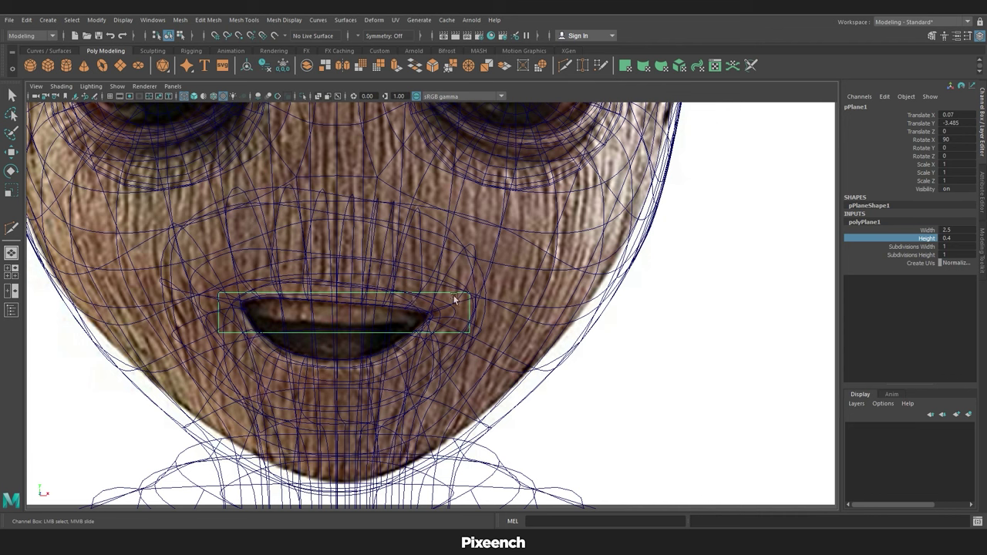
Set the mouth plane's width subdivisions to 6 and select vertices along its mouth edge.
{"action": "middle_click_drag", "start_coordinate": [455, 300], "coordinate": [346, 257]}
{"action": "left_click", "coordinate": [910, 246]}
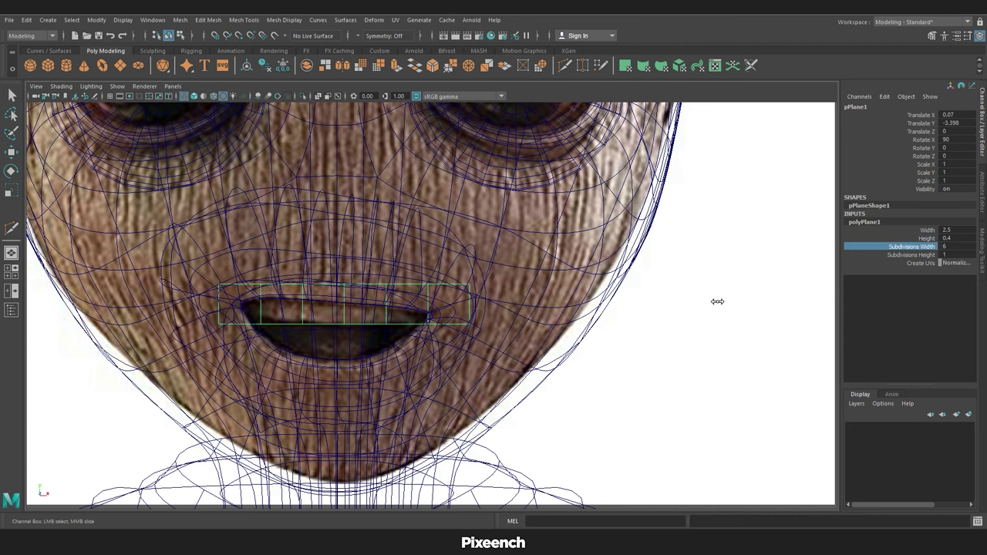
{"action": "right_click_drag", "start_coordinate": [717, 301], "coordinate": [640, 332]}
{"action": "key", "text": "w"}
{"action": "left_click_drag", "start_coordinate": [290, 317], "coordinate": [227, 318]}
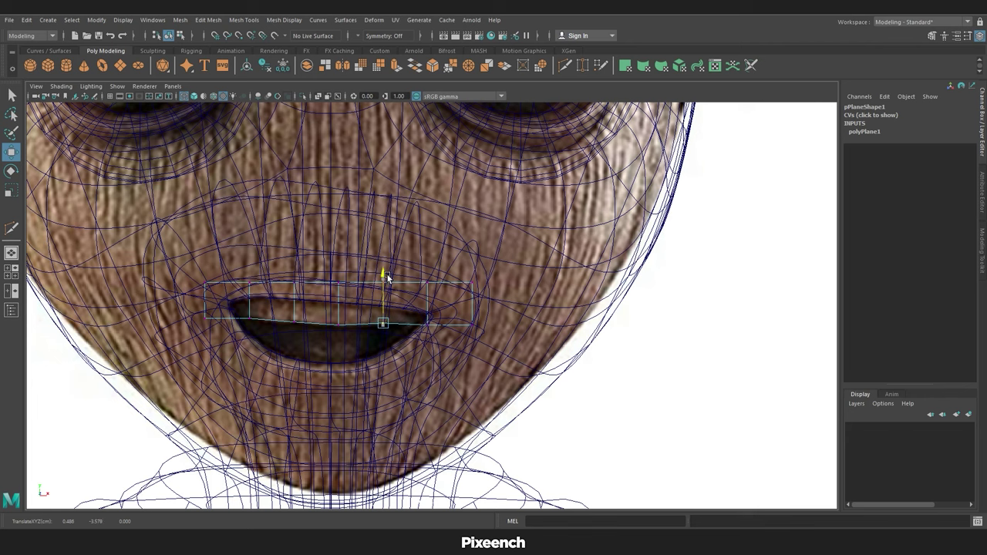
{"action": "left_click_drag", "start_coordinate": [521, 302], "coordinate": [425, 343]}
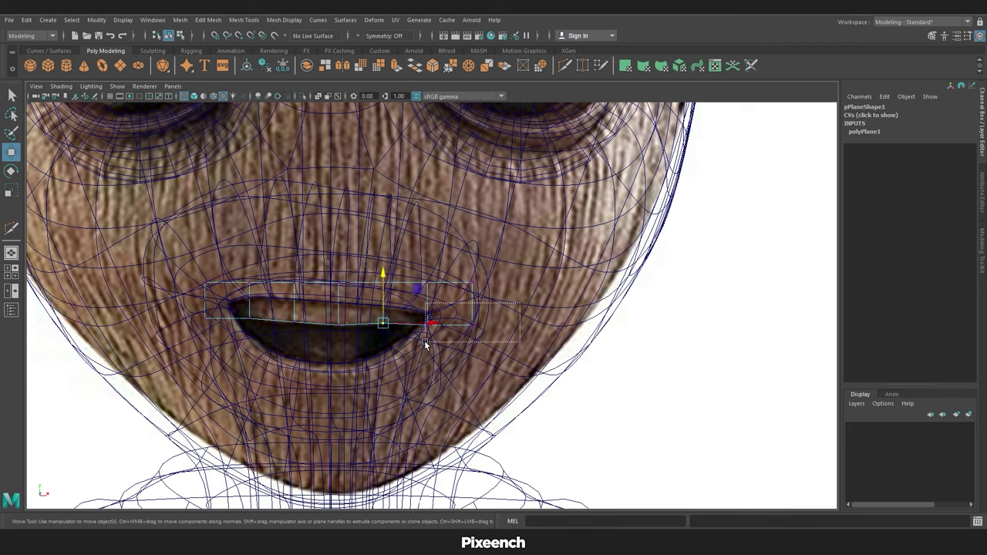
{"action": "left_click", "coordinate": [339, 323]}
Curve the mouth edge to follow the lip, pulling its ends inward.
{"action": "mouse_move", "coordinate": [337, 275]}
{"action": "left_mouse_down"}
{"action": "mouse_move", "coordinate": [270, 353]}
{"action": "mouse_move", "coordinate": [302, 339]}
{"action": "mouse_move", "coordinate": [294, 280]}
{"action": "left_mouse_up"}
{"action": "key", "text": "r"}
{"action": "left_click_drag", "start_coordinate": [347, 231], "coordinate": [342, 235]}
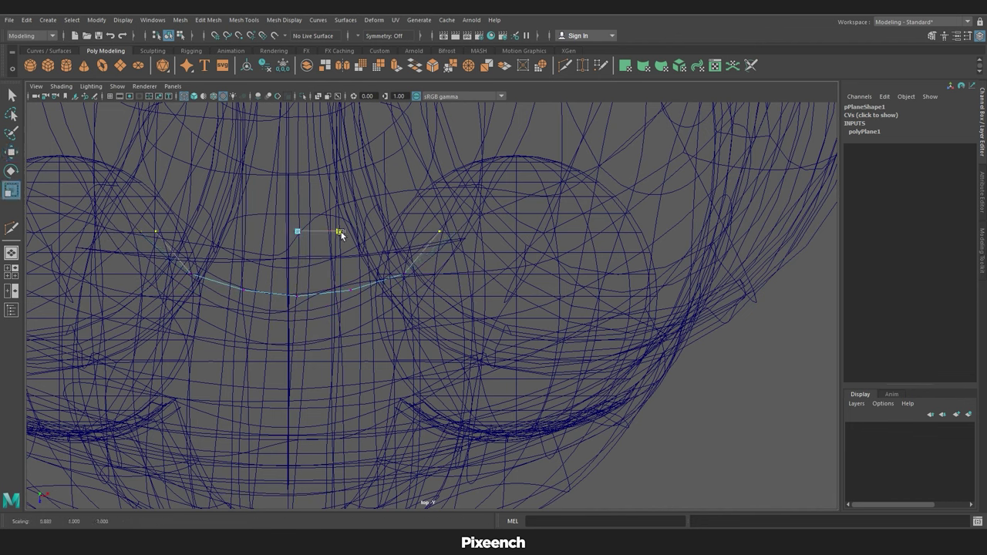
{"action": "key", "text": "w"}
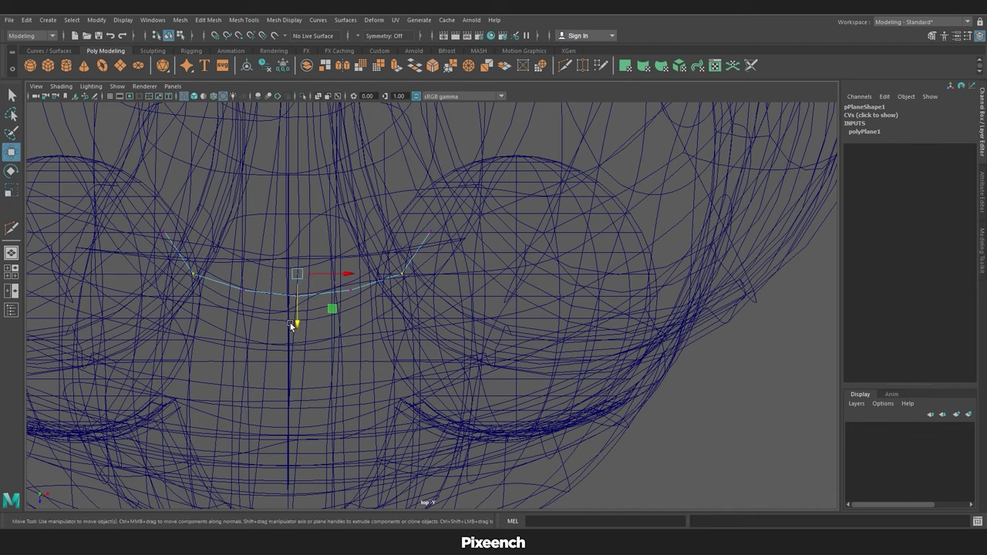
{"action": "left_click_drag", "start_coordinate": [296, 313], "coordinate": [362, 284]}
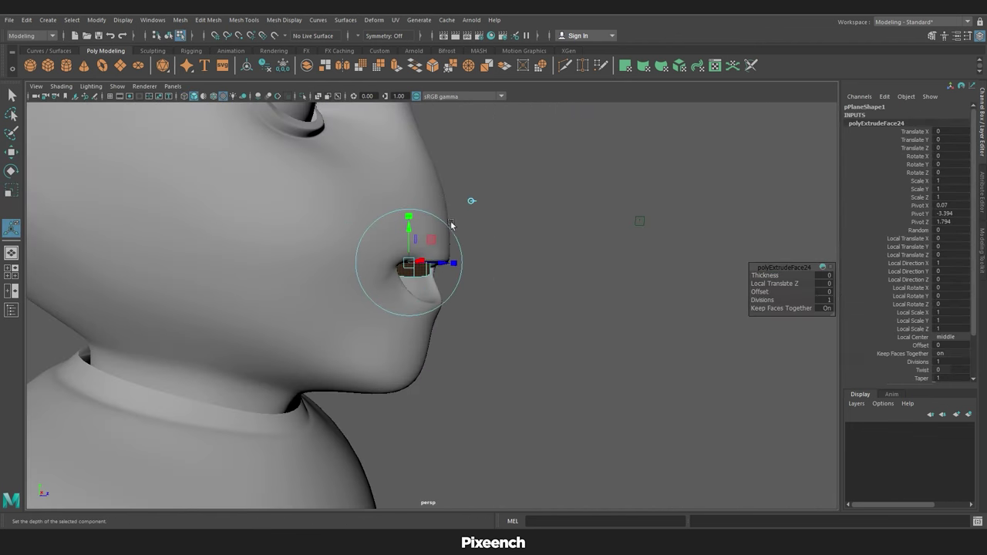
{"action": "scroll", "coordinate": [446, 264], "scroll_direction": "up", "scroll_amount": 5}
{"action": "key", "text": "q"}
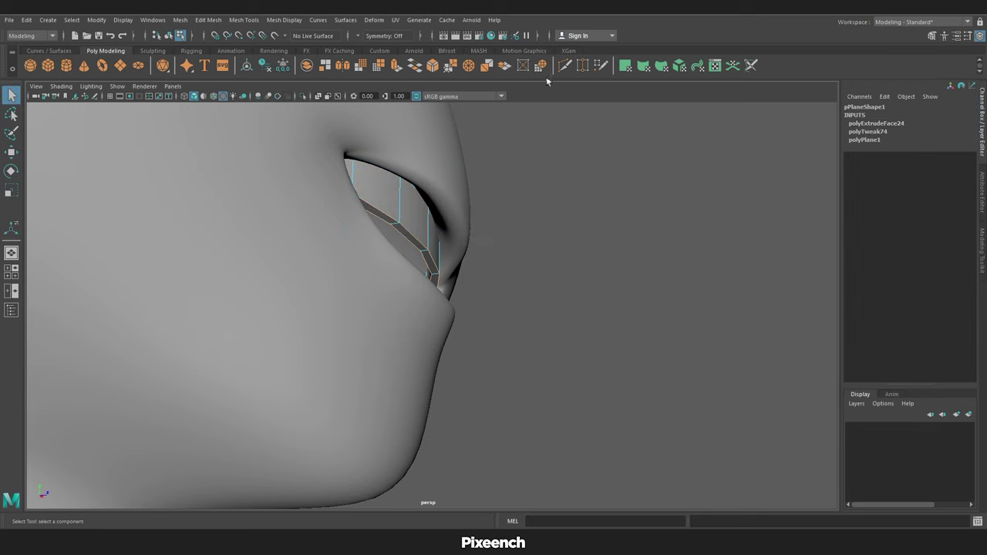
{"action": "right_click_drag", "start_coordinate": [493, 231], "coordinate": [425, 215], "text": "alt"}
{"action": "mouse_move", "coordinate": [426, 216]}
{"action": "left_mouse_down", "text": "alt"}
{"action": "mouse_move", "coordinate": [505, 206]}
{"action": "mouse_move", "coordinate": [380, 301]}
{"action": "left_mouse_up", "text": "alt"}
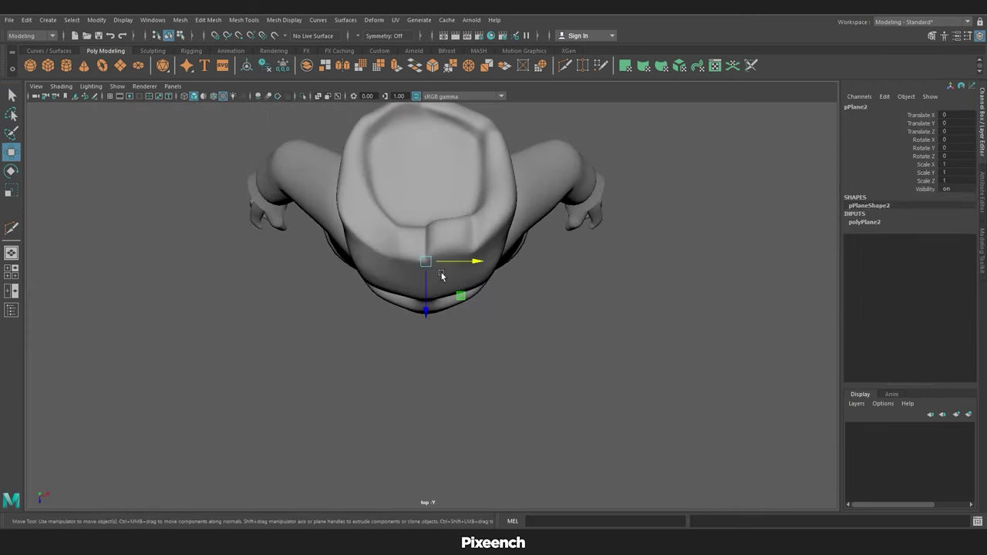
Increase the second plane's subdivisions and switch it to vertex editing.
{"action": "left_click", "coordinate": [865, 221]}
{"action": "left_click", "coordinate": [910, 246]}
{"action": "middle_click_drag", "start_coordinate": [910, 247], "coordinate": [695, 316]}
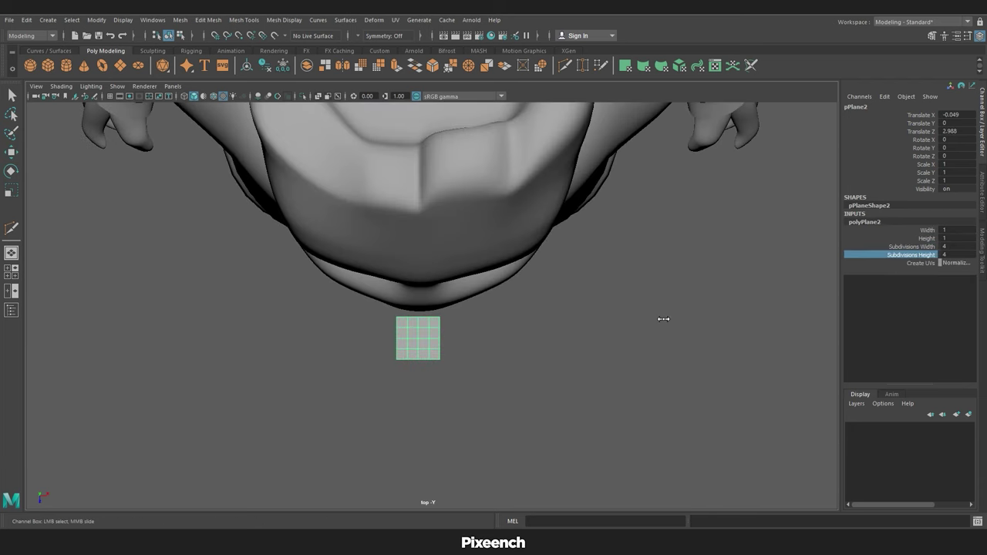
{"action": "scroll", "coordinate": [632, 347], "scroll_direction": "up", "scroll_amount": 4}
{"action": "right_click_drag", "start_coordinate": [606, 270], "coordinate": [562, 274]}
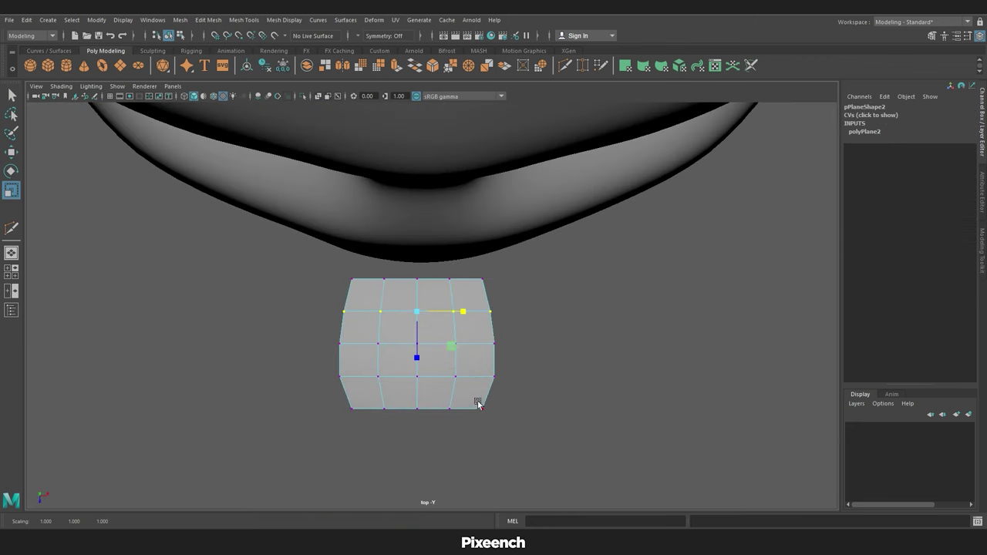
{"action": "scroll", "coordinate": [459, 309], "scroll_direction": "down", "scroll_amount": 5}
Extrude the second plane's edges and taper the bottom edge into a tongue shape.
{"action": "key", "text": "ctrl+e"}
{"action": "scroll", "coordinate": [463, 347], "scroll_direction": "up", "scroll_amount": 3}
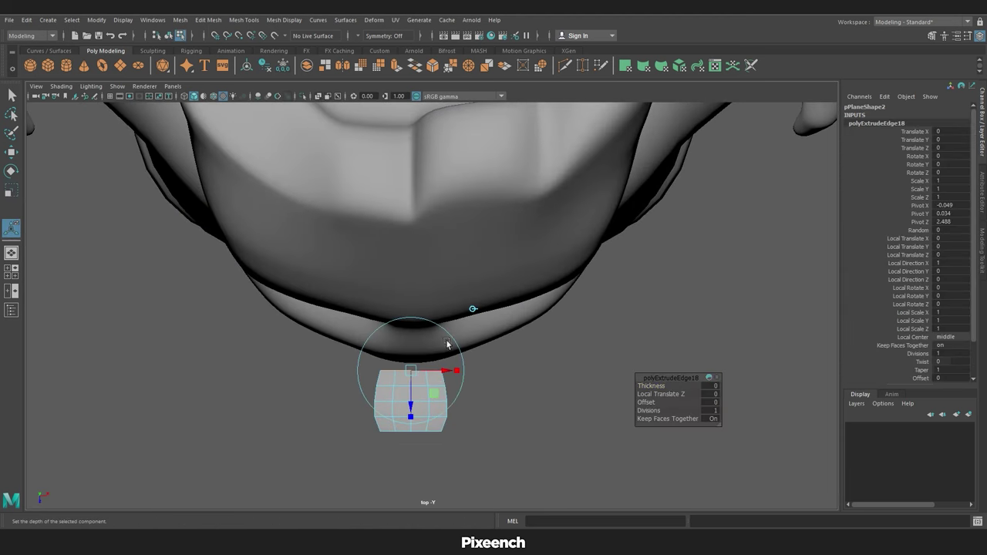
{"action": "left_click", "coordinate": [442, 442]}
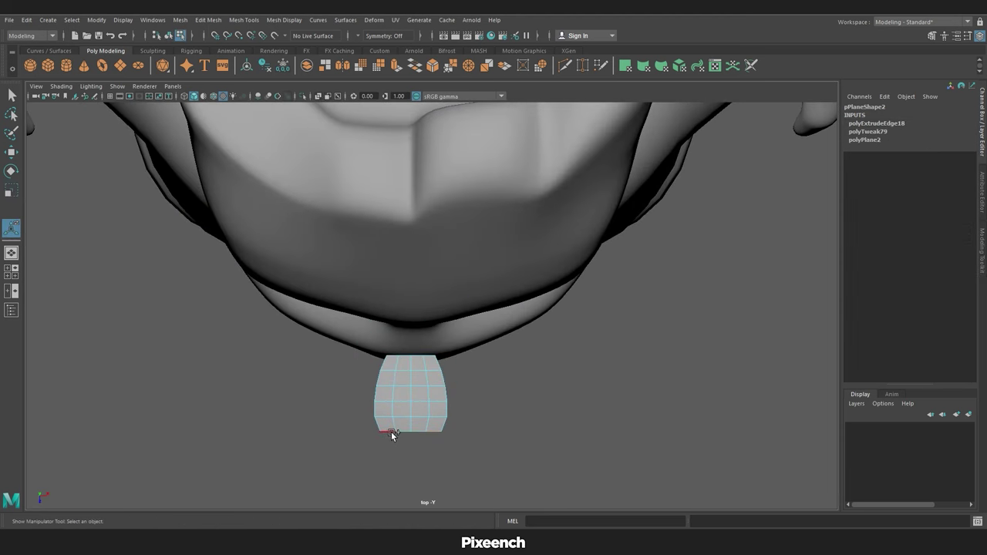
{"action": "key", "text": "ctrl+z"}
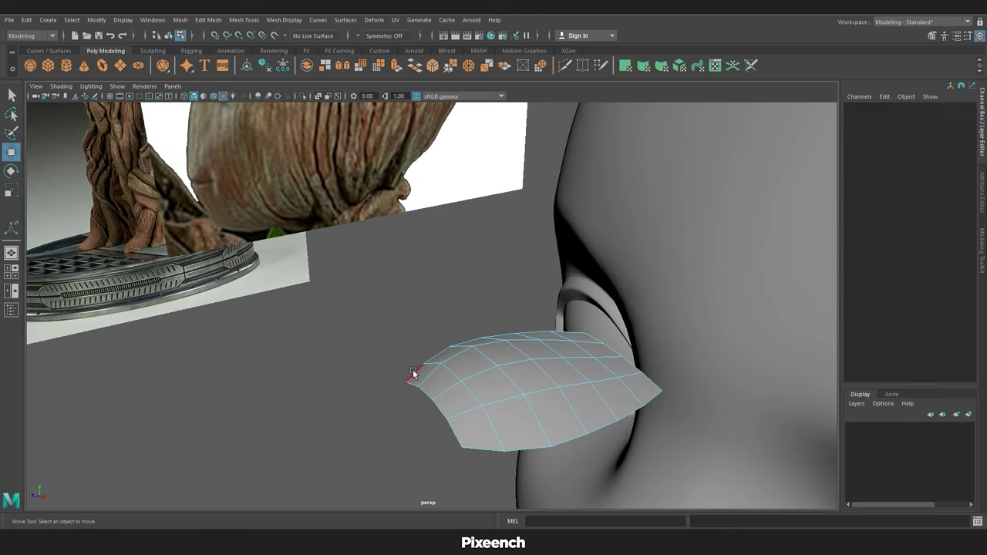
{"action": "left_click", "coordinate": [413, 374]}
{"action": "key", "text": "ctrl+e"}
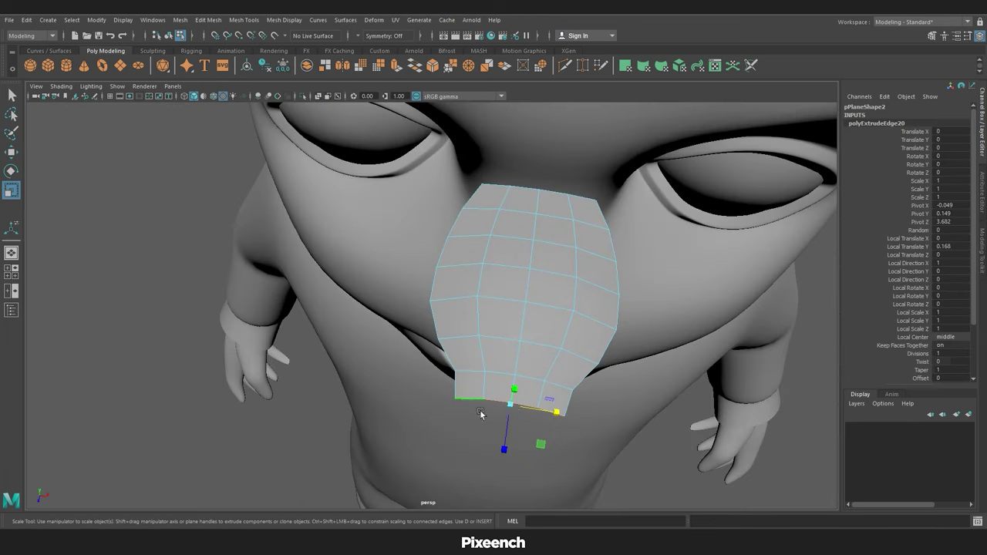
{"action": "left_click_drag", "start_coordinate": [540, 414], "coordinate": [505, 449]}
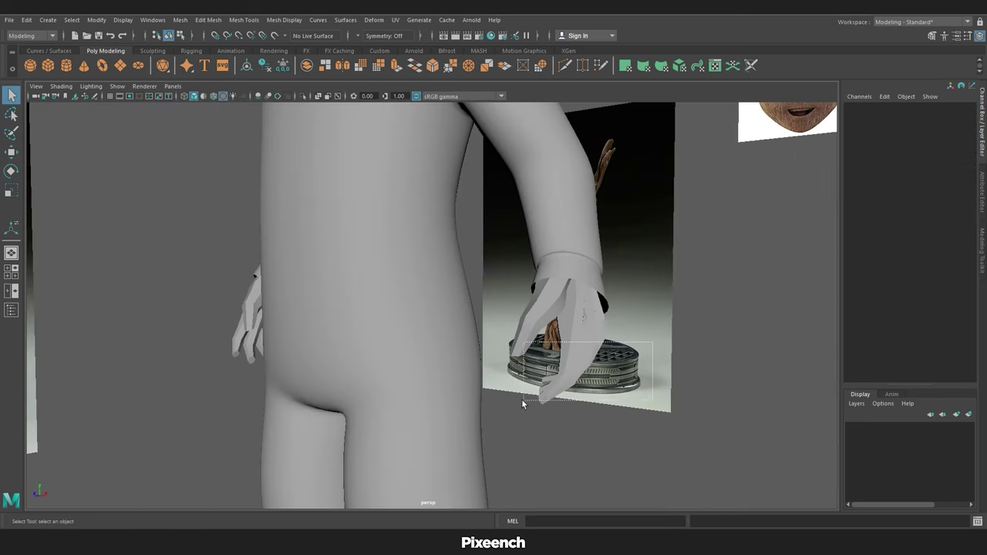
Isolate the hand mesh, apply a planar UV projection, and bring up the UV Editor.
{"action": "left_click", "coordinate": [521, 398]}
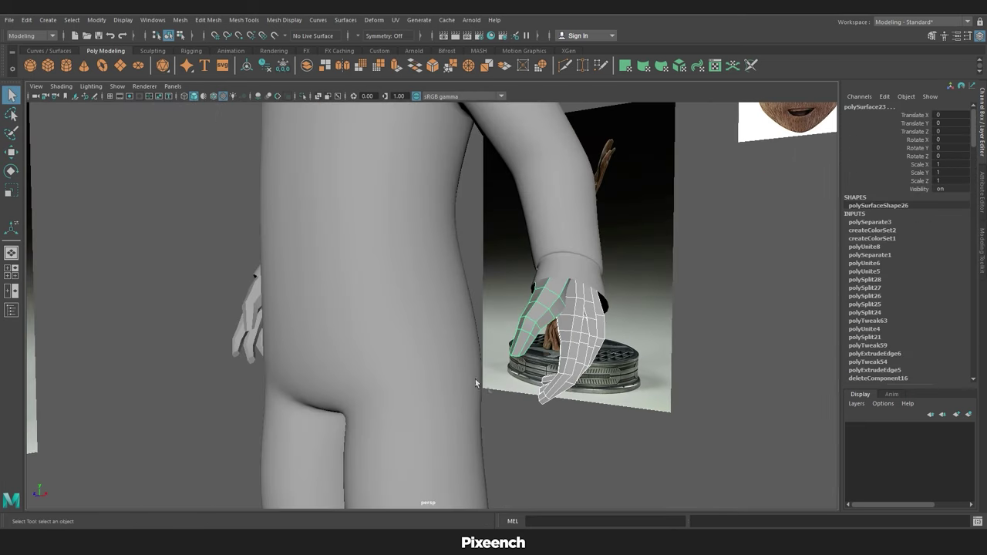
{"action": "left_click", "coordinate": [118, 88]}
{"action": "left_click", "coordinate": [258, 118]}
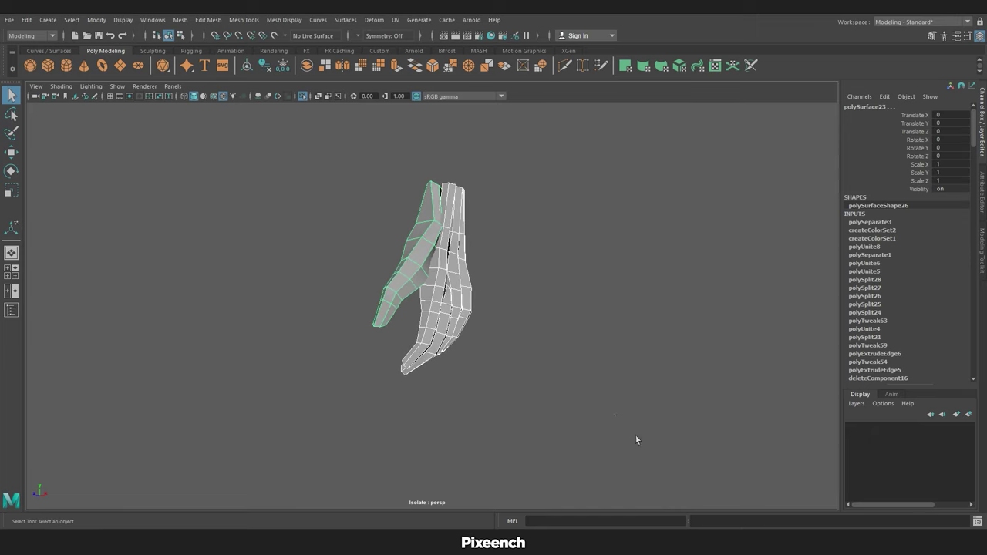
{"action": "left_click", "coordinate": [396, 21]}
{"action": "left_click", "coordinate": [424, 144]}
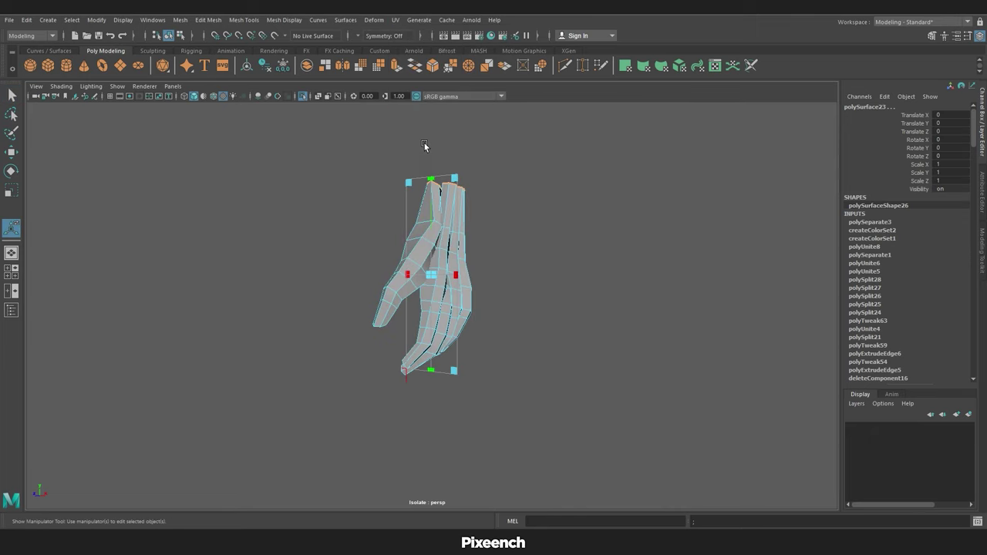
{"action": "left_click", "coordinate": [396, 21]}
{"action": "left_click", "coordinate": [420, 38]}
Cut UV seams along the first selected finger edges and the fourth finger.
{"action": "left_click_drag", "start_coordinate": [580, 276], "coordinate": [525, 357]}
{"action": "scroll", "coordinate": [535, 245], "scroll_direction": "up", "scroll_amount": 5}
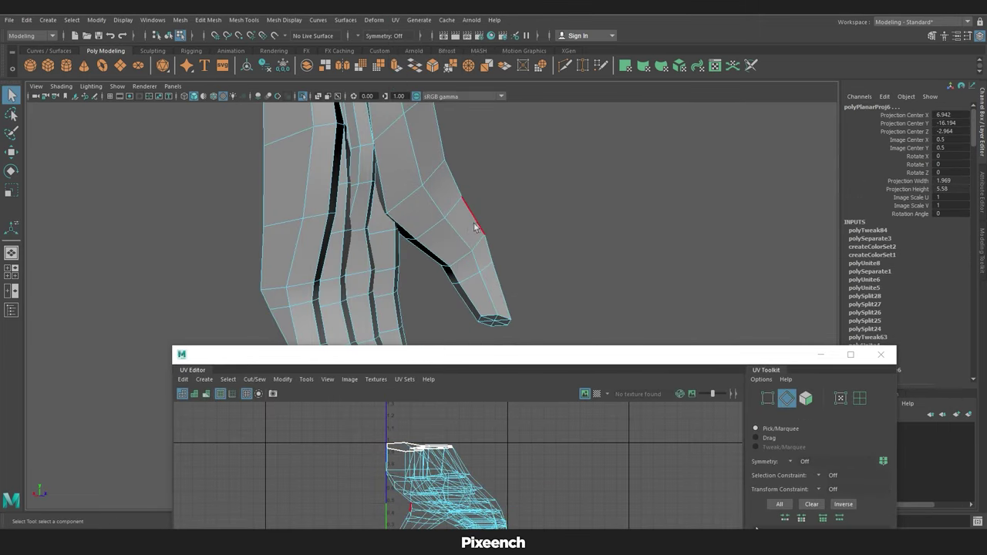
{"action": "mouse_move", "coordinate": [535, 246]}
{"action": "left_mouse_down", "text": "alt"}
{"action": "mouse_move", "coordinate": [504, 178]}
{"action": "mouse_move", "coordinate": [502, 249]}
{"action": "left_mouse_up", "text": "alt"}
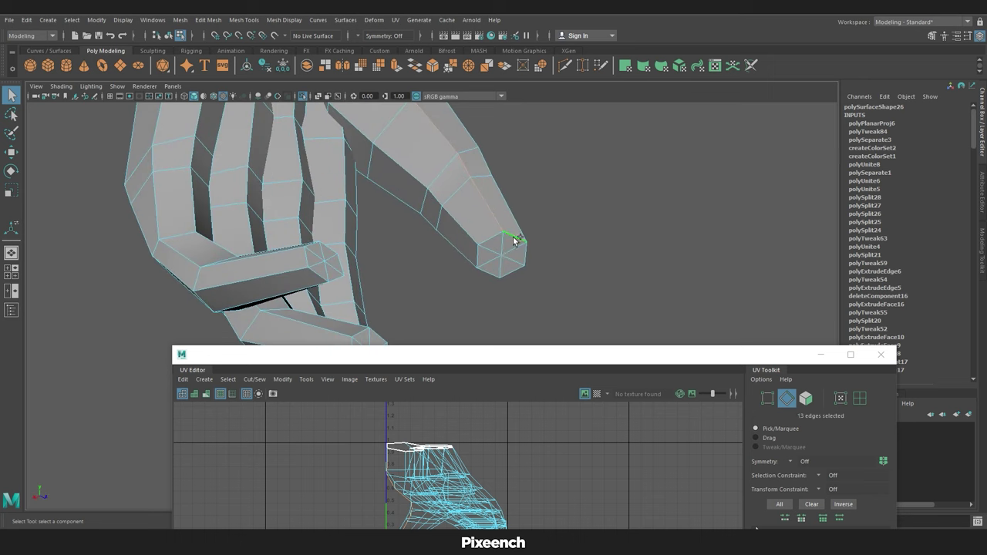
{"action": "left_click", "coordinate": [254, 379]}
{"action": "left_click", "coordinate": [261, 429]}
{"action": "mouse_move", "coordinate": [432, 231]}
{"action": "left_mouse_down", "text": "alt"}
{"action": "mouse_move", "coordinate": [429, 290]}
{"action": "mouse_move", "coordinate": [453, 240]}
{"action": "left_mouse_up", "text": "alt"}
{"action": "left_click", "coordinate": [254, 379]}
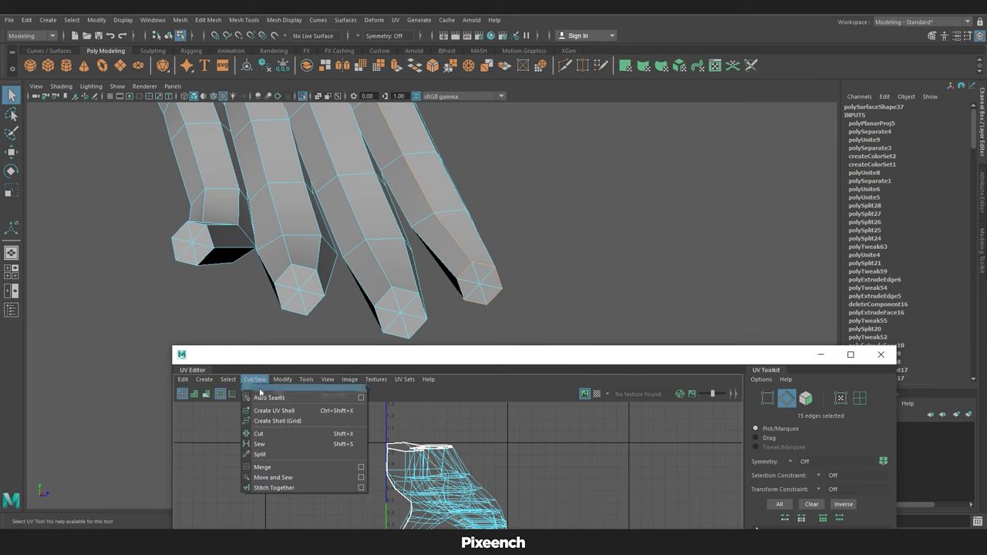
{"action": "left_click", "coordinate": [260, 429]}
Cut UV seams along the middle (third) finger and the second finger.
{"action": "double_click", "coordinate": [378, 262]}
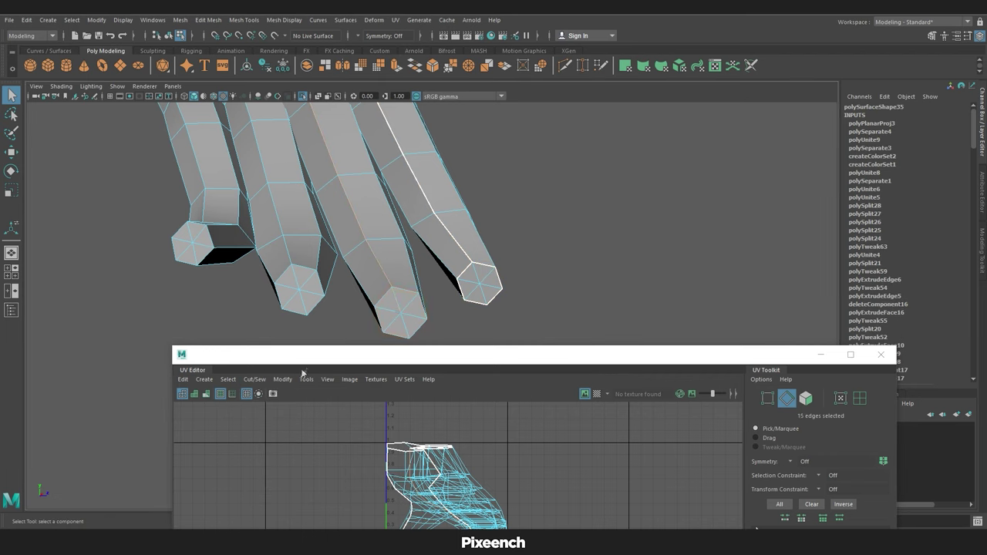
{"action": "left_click", "coordinate": [255, 378]}
{"action": "left_click", "coordinate": [261, 429]}
{"action": "left_click_drag", "start_coordinate": [309, 255], "coordinate": [345, 260], "text": "alt"}
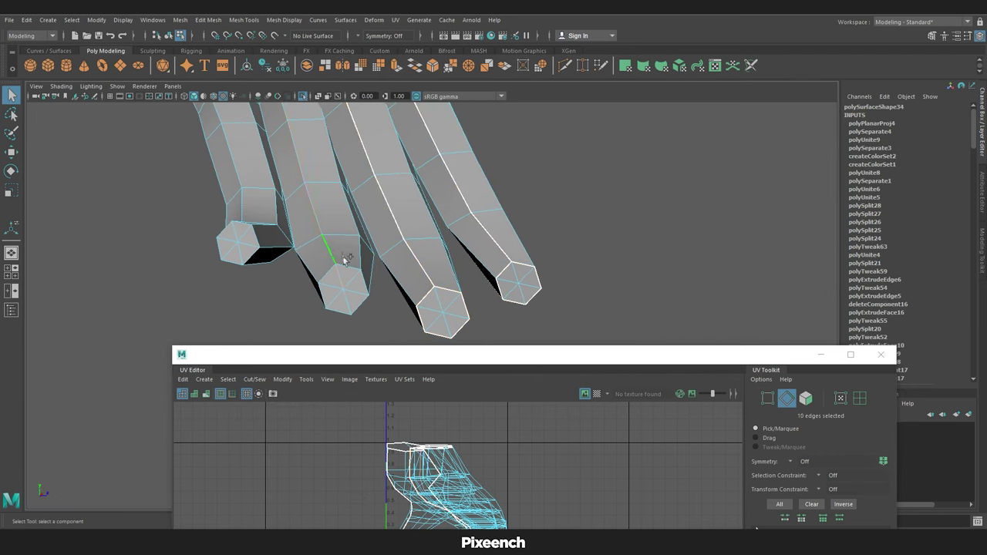
{"action": "left_click", "coordinate": [255, 379]}
{"action": "left_click", "coordinate": [261, 429]}
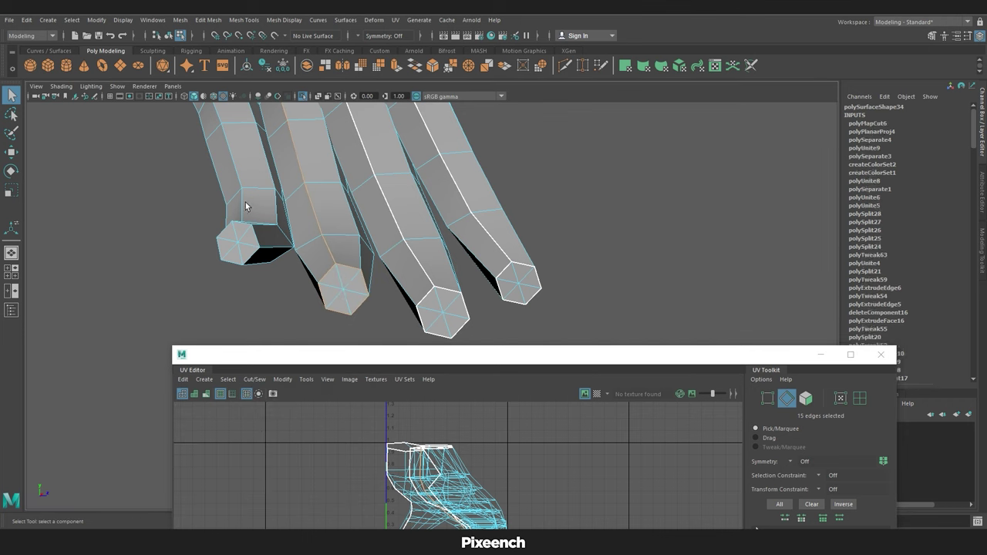
Cut a seam along the left finger, then select all hand UVs and rearrange them.
{"action": "left_click_drag", "start_coordinate": [247, 205], "coordinate": [223, 201], "text": "alt"}
{"action": "double_click", "coordinate": [193, 185]}
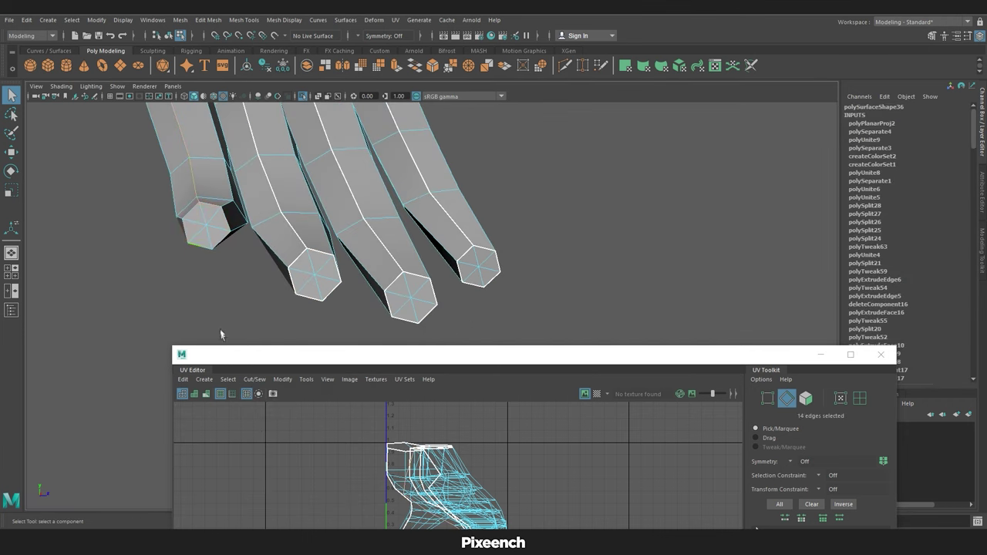
{"action": "left_click", "coordinate": [255, 379]}
{"action": "left_click", "coordinate": [261, 429]}
{"action": "mouse_move", "coordinate": [437, 286]}
{"action": "left_mouse_down", "text": "alt"}
{"action": "mouse_move", "coordinate": [490, 247]}
{"action": "mouse_move", "coordinate": [376, 251]}
{"action": "left_mouse_up", "text": "alt"}
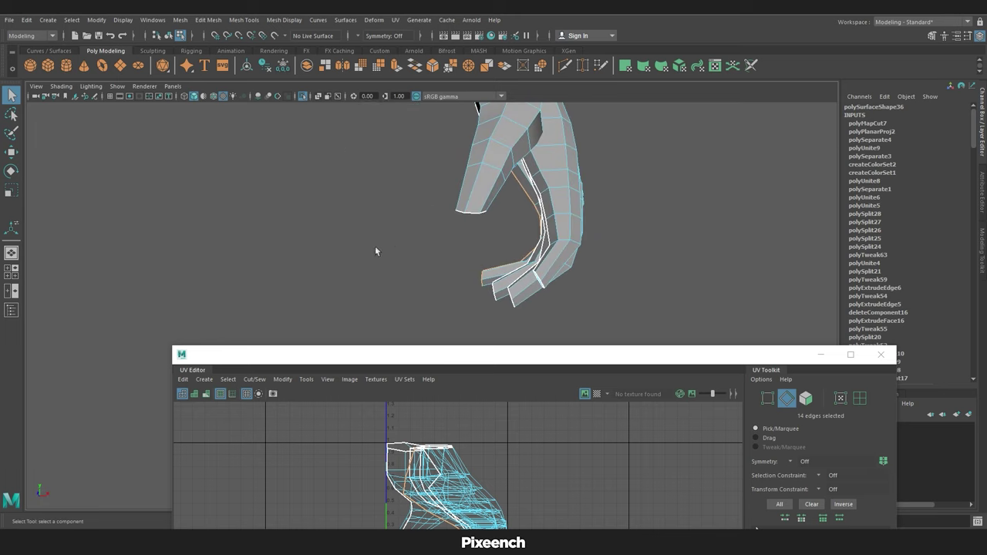
{"action": "left_click_drag", "start_coordinate": [492, 354], "coordinate": [491, 210]}
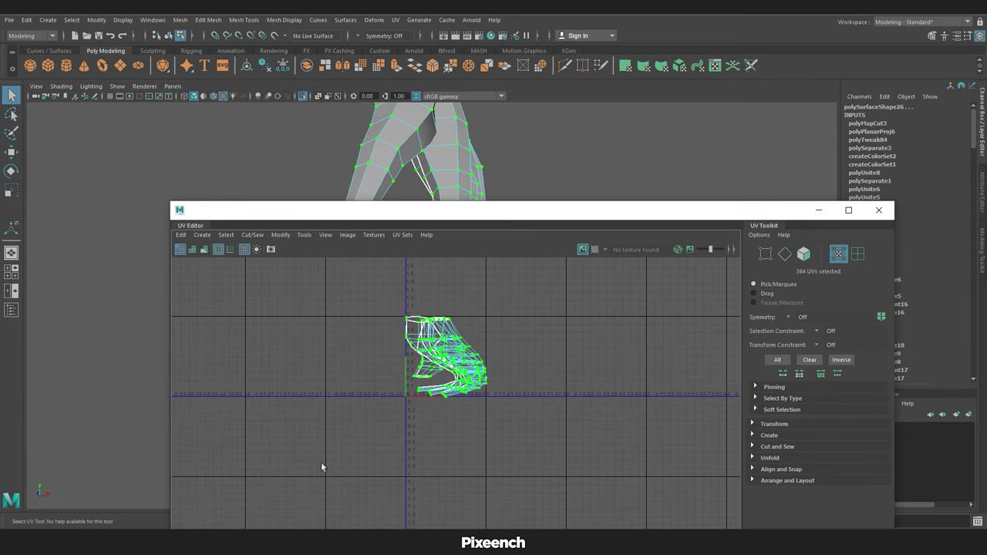
{"action": "left_click", "coordinate": [280, 235]}
{"action": "left_click", "coordinate": [308, 522]}
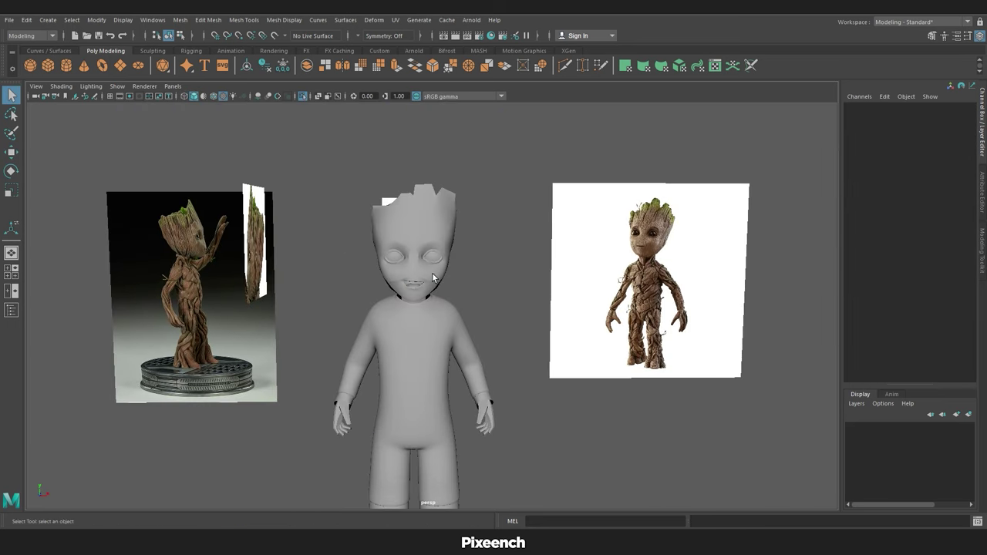
Isolate the Groot head and apply a planar UV projection to it.
{"action": "left_click", "coordinate": [433, 278]}
{"action": "left_click", "coordinate": [117, 86]}
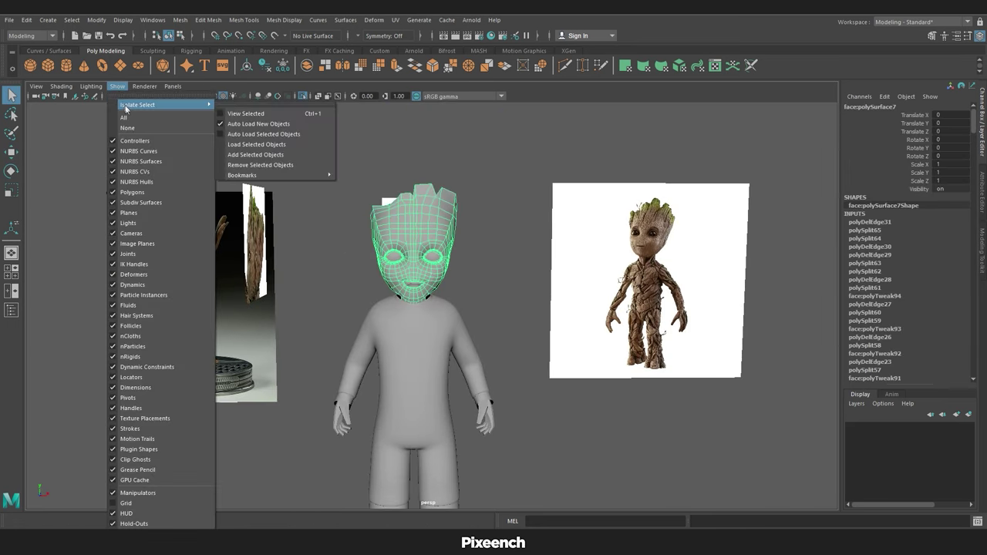
{"action": "left_click", "coordinate": [234, 117]}
{"action": "left_click", "coordinate": [396, 20]}
{"action": "left_click", "coordinate": [436, 137]}
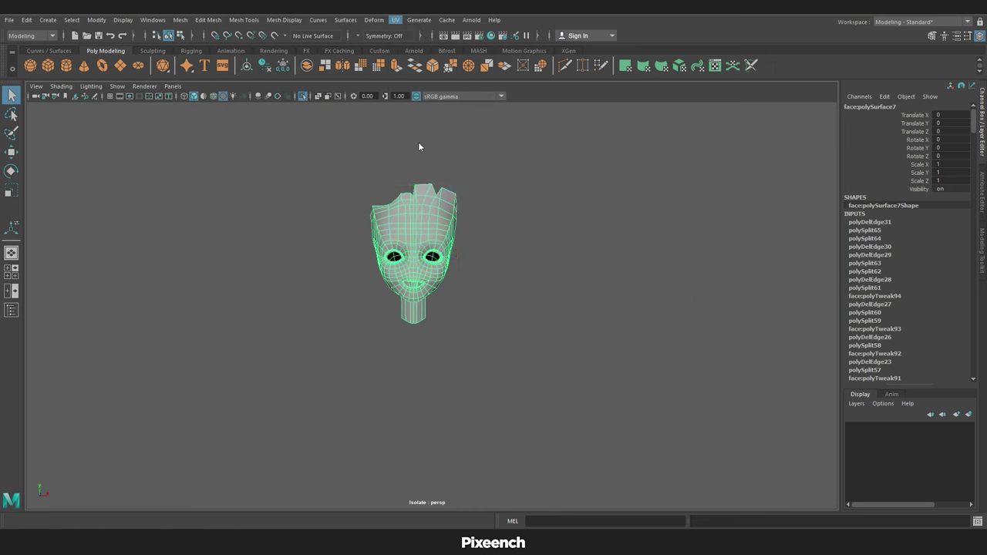
{"action": "scroll", "coordinate": [506, 241], "scroll_direction": "up", "scroll_amount": 5}
{"action": "left_click_drag", "start_coordinate": [558, 249], "coordinate": [441, 262], "text": "alt"}
{"action": "right_click_drag", "start_coordinate": [440, 262], "coordinate": [343, 246]}
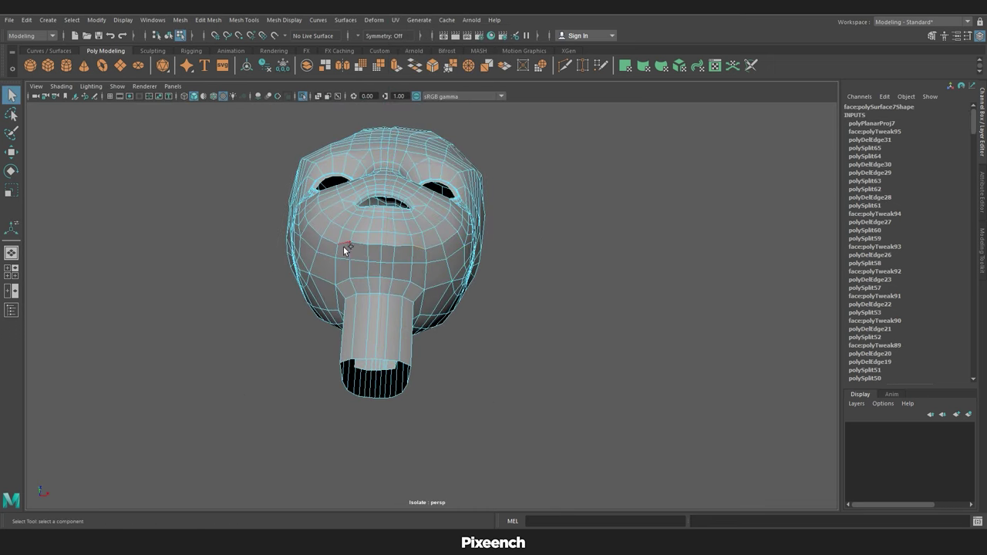
{"action": "left_click_drag", "start_coordinate": [379, 324], "coordinate": [488, 245], "text": "alt"}
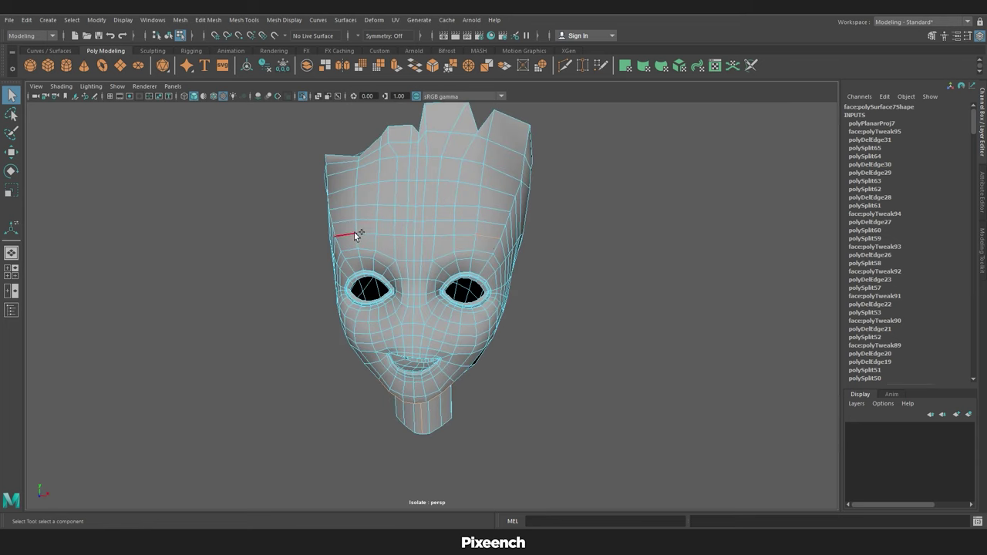
{"action": "mouse_move", "coordinate": [416, 173]}
{"action": "left_mouse_down", "text": "alt"}
{"action": "mouse_move", "coordinate": [479, 355]}
{"action": "mouse_move", "coordinate": [604, 309]}
{"action": "mouse_move", "coordinate": [599, 379]}
{"action": "mouse_move", "coordinate": [749, 357]}
{"action": "mouse_move", "coordinate": [758, 324]}
{"action": "mouse_move", "coordinate": [708, 359]}
{"action": "mouse_move", "coordinate": [384, 366]}
{"action": "left_mouse_up", "text": "alt"}
{"action": "scroll", "coordinate": [384, 367], "scroll_direction": "up", "scroll_amount": 5}
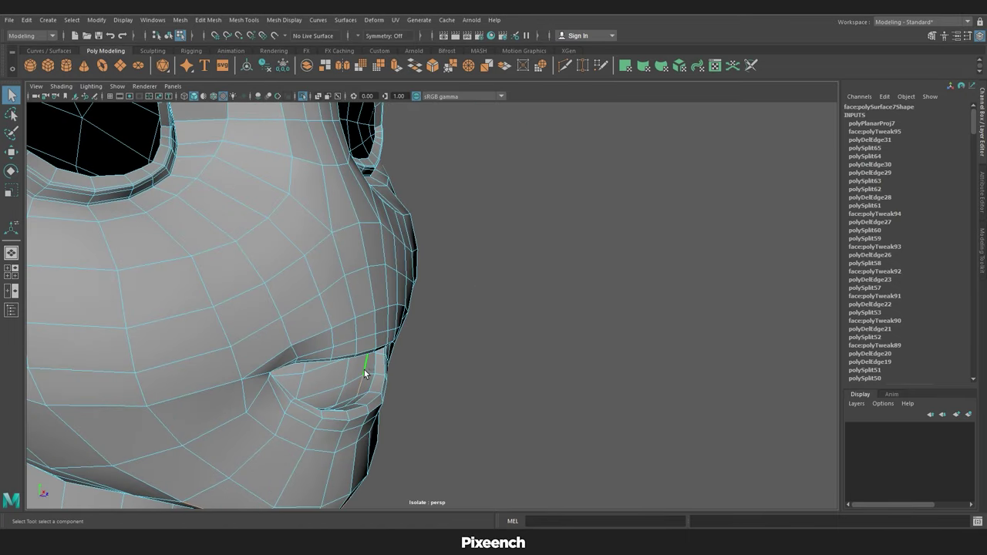
In the UV Editor, cut the selected head edges into a UV seam.
{"action": "left_click", "coordinate": [395, 20]}
{"action": "left_click", "coordinate": [413, 38]}
{"action": "left_click", "coordinate": [205, 323]}
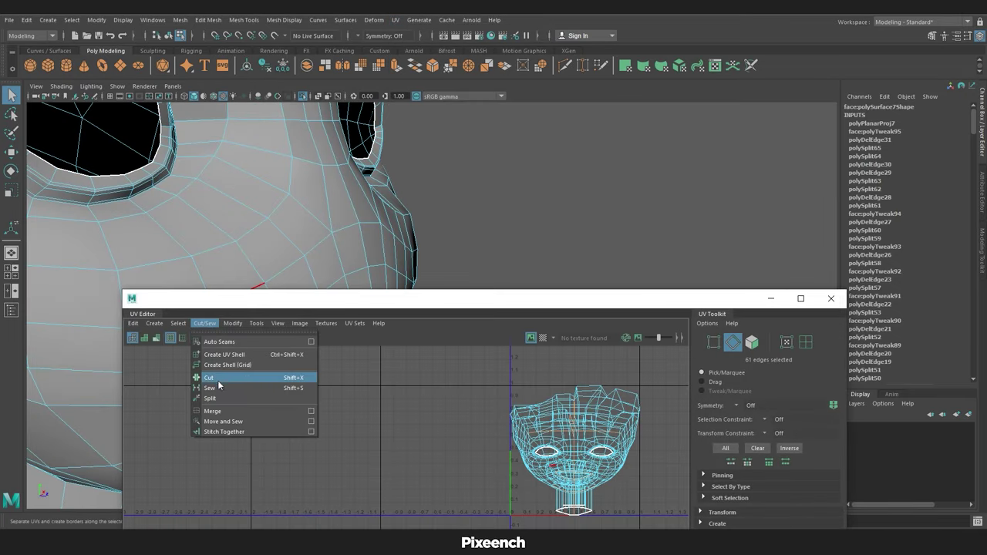
{"action": "left_click", "coordinate": [221, 379]}
Select all of the head's UVs and unfold them.
{"action": "right_click", "coordinate": [587, 432]}
{"action": "left_click", "coordinate": [626, 403]}
{"action": "left_click_drag", "start_coordinate": [493, 370], "coordinate": [671, 525]}
{"action": "left_click", "coordinate": [232, 323]}
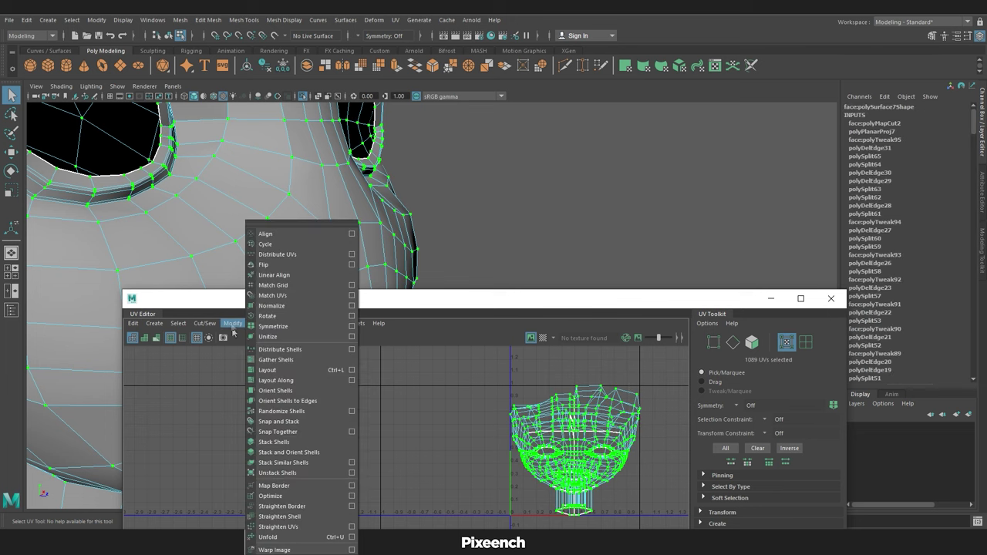
{"action": "left_click", "coordinate": [270, 538]}
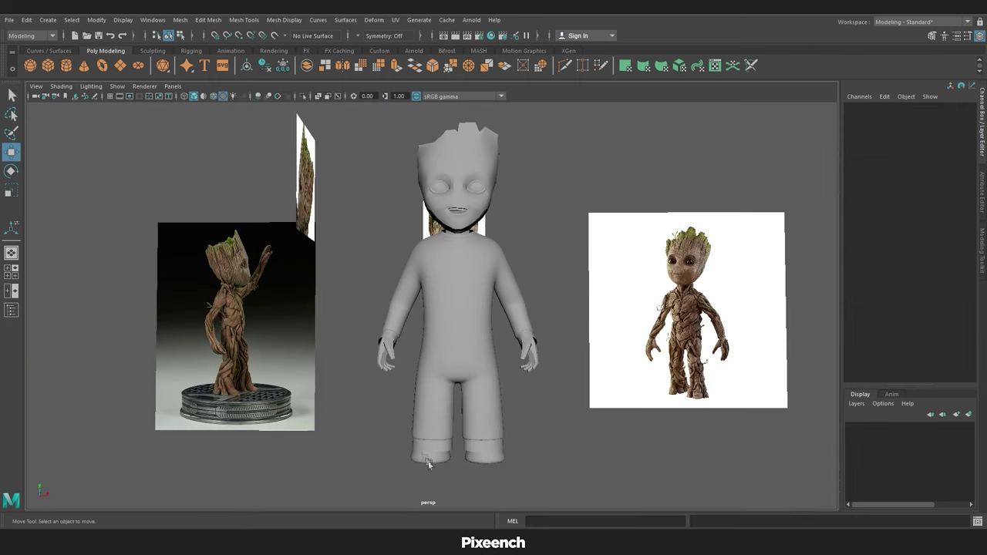
Select the feet, apply a planar UV projection, and bring up the UV Editor.
{"action": "left_click", "coordinate": [429, 463]}
{"action": "scroll", "coordinate": [429, 464], "scroll_direction": "up", "scroll_amount": 3}
{"action": "left_click_drag", "start_coordinate": [429, 464], "coordinate": [516, 312], "text": "alt"}
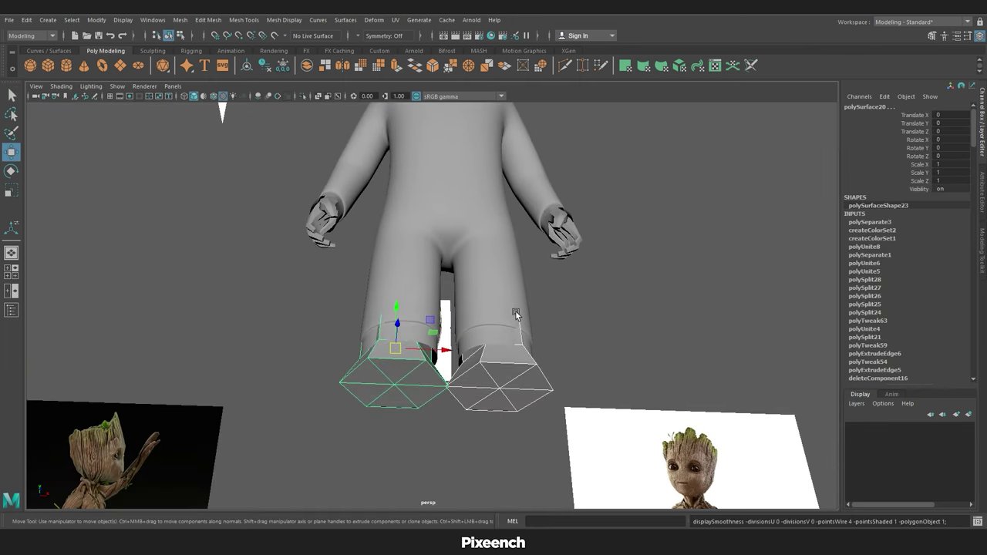
{"action": "left_click", "coordinate": [395, 19]}
{"action": "left_click", "coordinate": [432, 146]}
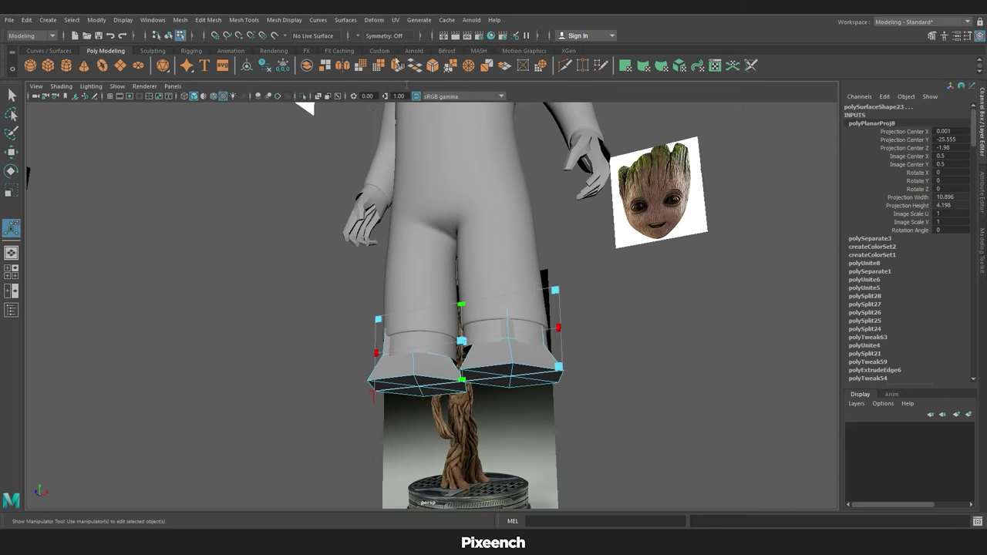
{"action": "left_click", "coordinate": [395, 19]}
{"action": "left_click", "coordinate": [417, 37]}
Cut UV seams along two edge loops around the legs.
{"action": "left_click_drag", "start_coordinate": [434, 127], "coordinate": [510, 278], "text": "alt"}
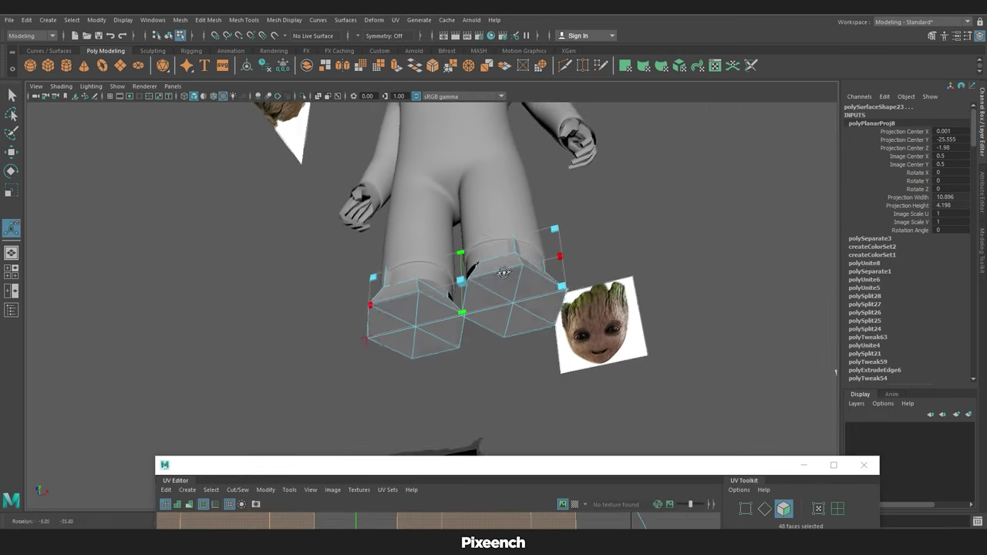
{"action": "double_click", "coordinate": [510, 273]}
{"action": "left_click", "coordinate": [238, 490]}
{"action": "left_click", "coordinate": [247, 426]}
{"action": "mouse_move", "coordinate": [247, 426]}
{"action": "left_mouse_down", "text": "alt"}
{"action": "mouse_move", "coordinate": [415, 378]}
{"action": "mouse_move", "coordinate": [444, 324]}
{"action": "left_mouse_up", "text": "alt"}
{"action": "double_click", "coordinate": [443, 324], "text": "shift"}
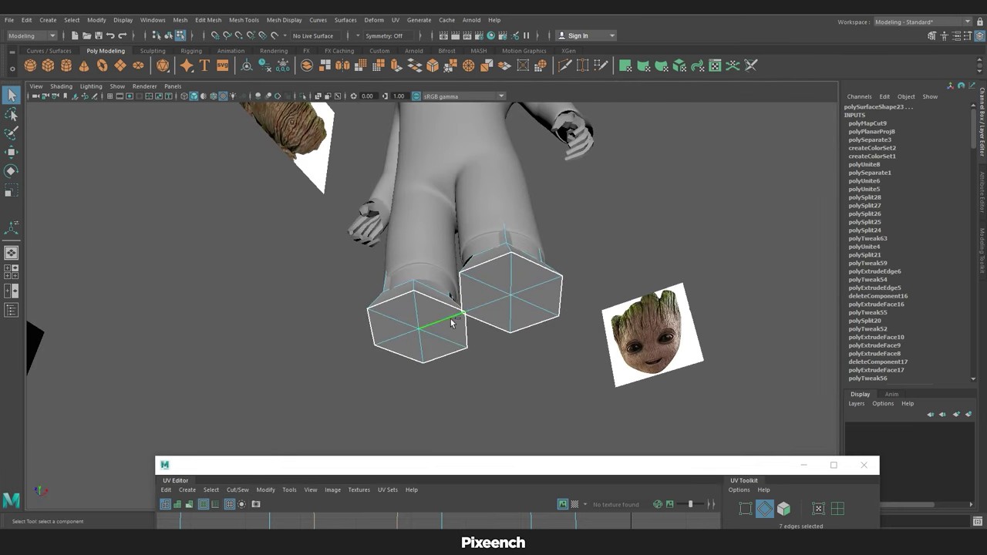
{"action": "left_click_drag", "start_coordinate": [489, 462], "coordinate": [551, 158]}
{"action": "left_click", "coordinate": [281, 252]}
{"action": "left_click", "coordinate": [298, 304]}
Unfold the feet's selected UV shells, then select the body suit mesh.
{"action": "right_click_drag", "start_coordinate": [554, 309], "coordinate": [608, 279]}
{"action": "left_click", "coordinate": [319, 182]}
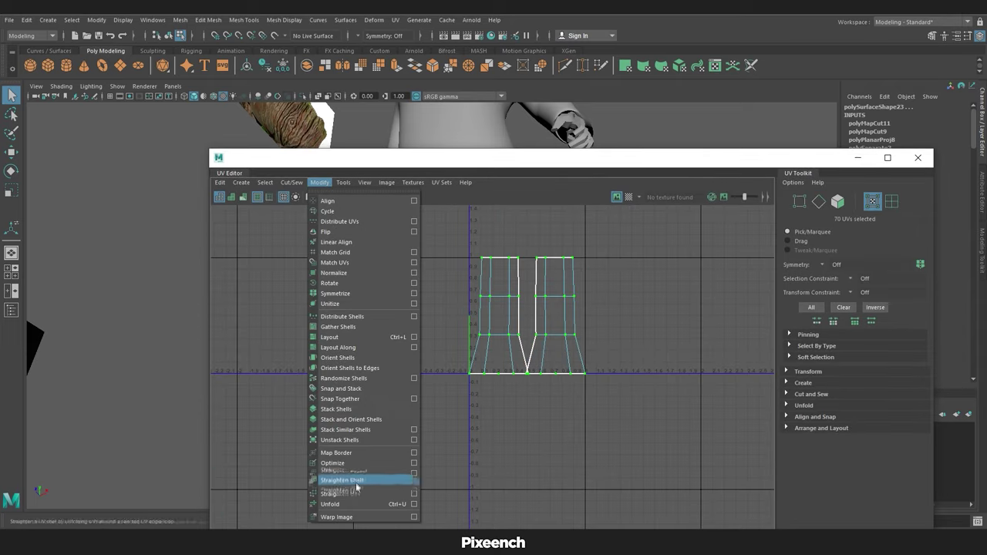
{"action": "left_click", "coordinate": [331, 480]}
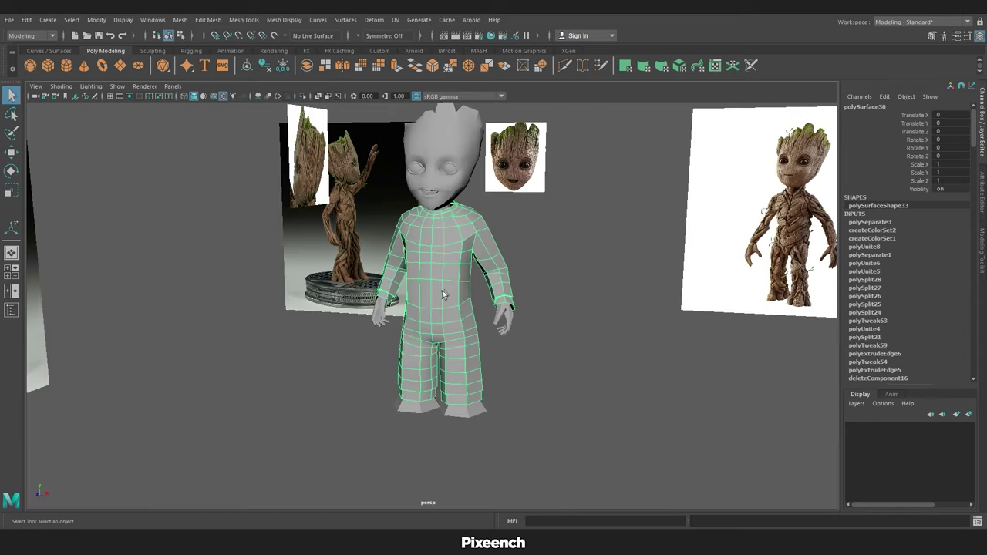
{"action": "left_click_drag", "start_coordinate": [442, 290], "coordinate": [416, 232], "text": "alt"}
Apply a planar UV projection to the body suit.
{"action": "left_click", "coordinate": [395, 20]}
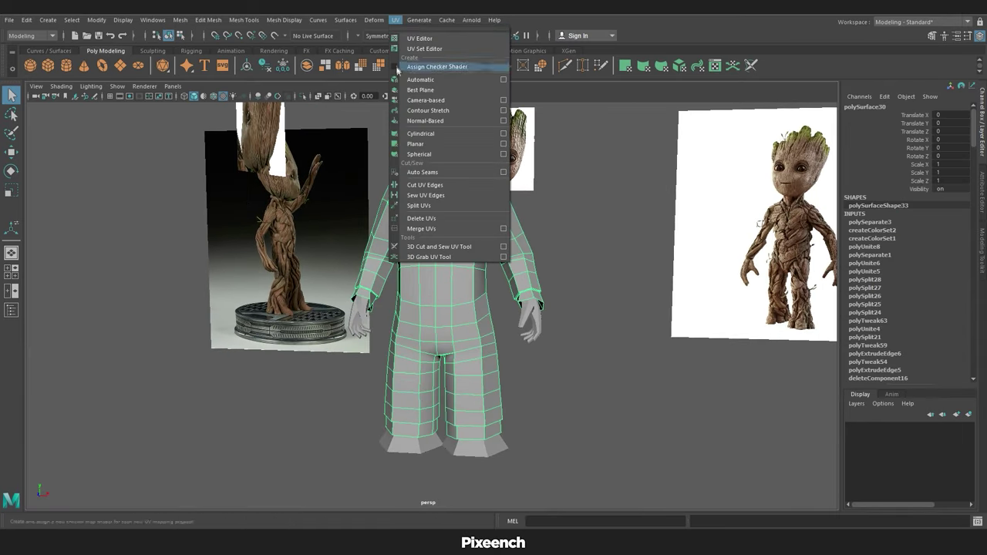
{"action": "left_click", "coordinate": [440, 154]}
{"action": "left_click_drag", "start_coordinate": [441, 154], "coordinate": [584, 324], "text": "alt"}
{"action": "key", "text": "q"}
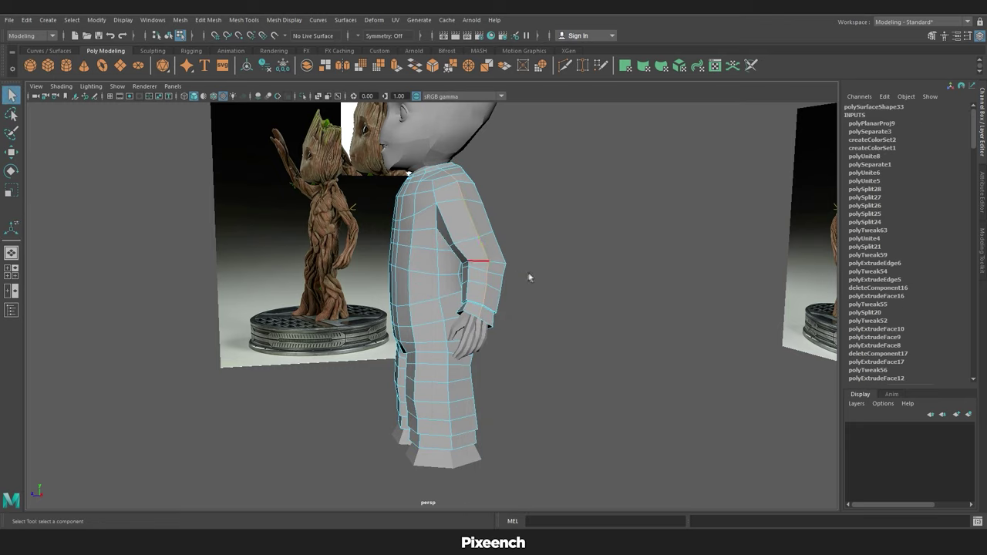
{"action": "left_click_drag", "start_coordinate": [529, 275], "coordinate": [475, 259], "text": "alt"}
{"action": "mouse_move", "coordinate": [596, 261]}
{"action": "left_mouse_down", "text": "alt"}
{"action": "mouse_move", "coordinate": [466, 245]}
{"action": "mouse_move", "coordinate": [409, 257]}
{"action": "mouse_move", "coordinate": [630, 275]}
{"action": "mouse_move", "coordinate": [502, 304]}
{"action": "mouse_move", "coordinate": [468, 371]}
{"action": "left_mouse_up", "text": "alt"}
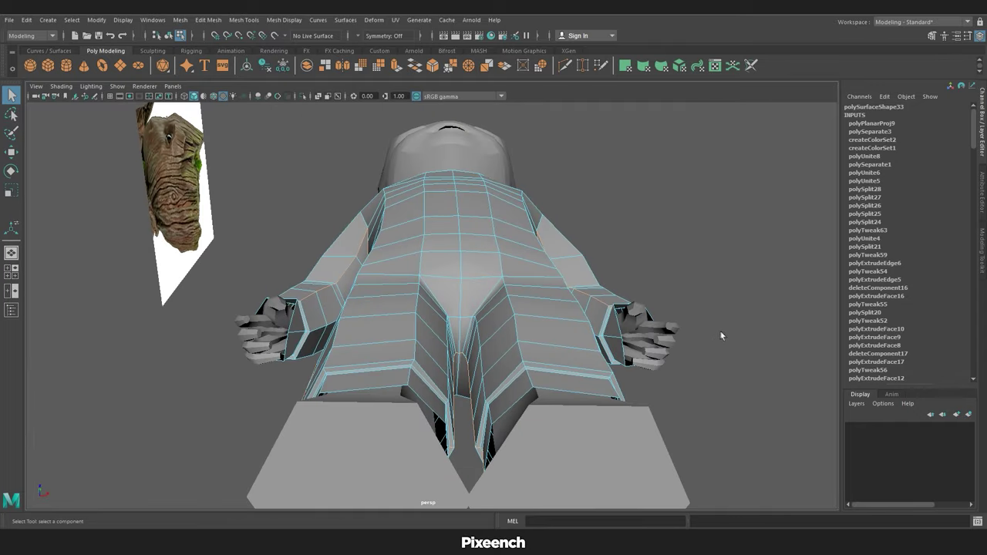
{"action": "mouse_move", "coordinate": [721, 336]}
{"action": "left_mouse_down", "text": "alt"}
{"action": "mouse_move", "coordinate": [684, 363]}
{"action": "mouse_move", "coordinate": [573, 337]}
{"action": "left_mouse_up", "text": "alt"}
Cut the body's selected edges into UV seams and select all its UVs for unfolding.
{"action": "left_click", "coordinate": [395, 19]}
{"action": "left_click", "coordinate": [407, 37]}
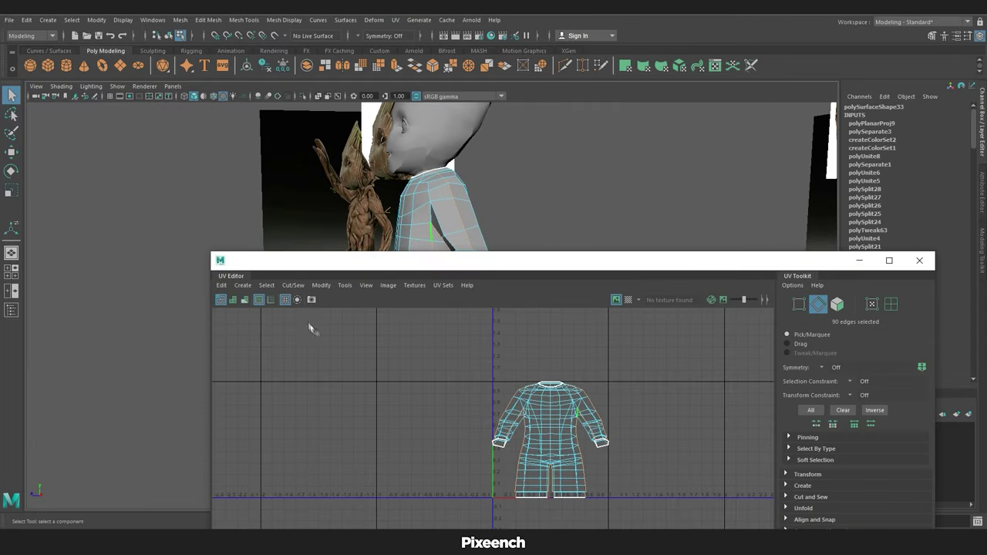
{"action": "left_click", "coordinate": [293, 284]}
{"action": "left_click", "coordinate": [309, 337]}
{"action": "key", "text": "F12"}
{"action": "left_click_drag", "start_coordinate": [434, 344], "coordinate": [690, 530]}
{"action": "left_click", "coordinate": [321, 285]}
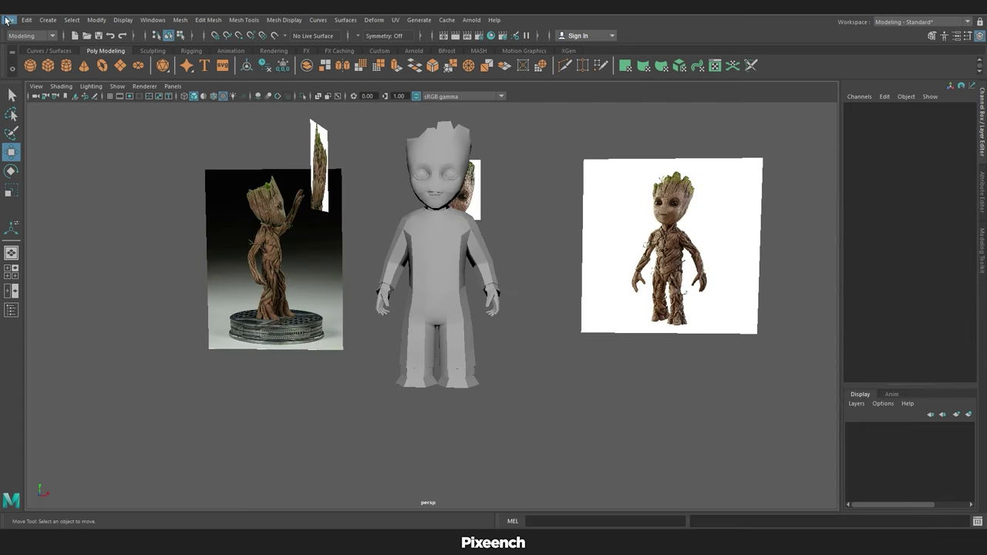
Export the whole scene with Export All as an FBX file named groot.
{"action": "left_click", "coordinate": [9, 19]}
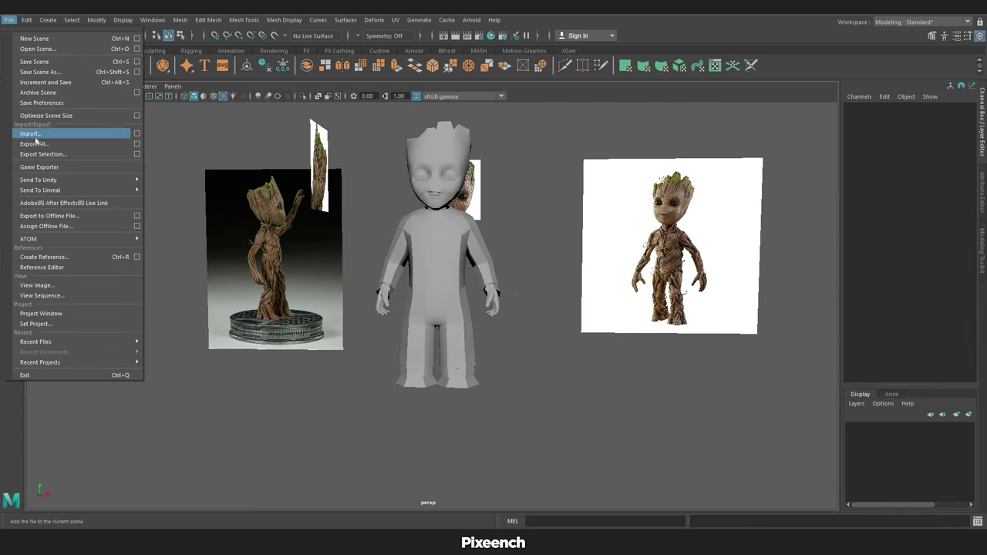
{"action": "left_click", "coordinate": [33, 143]}
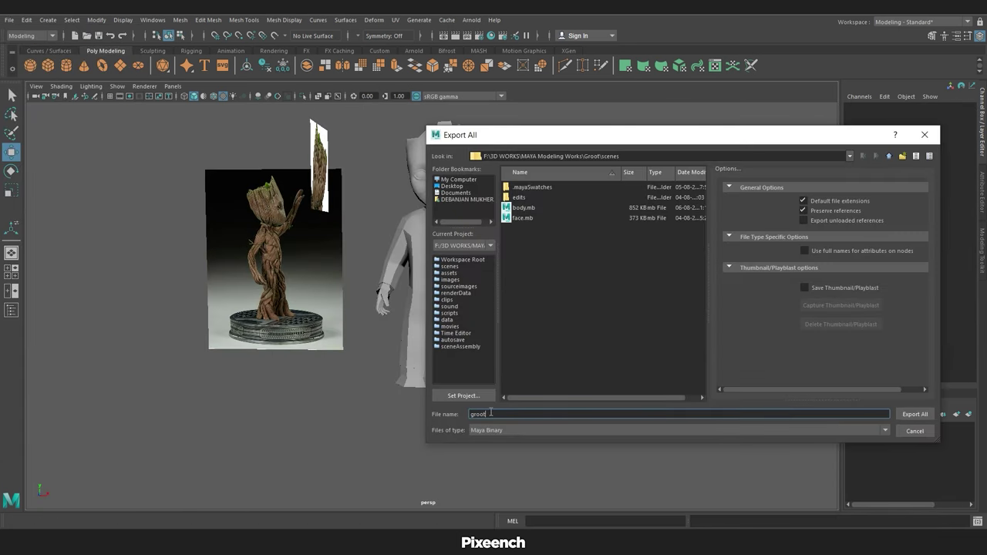
{"action": "left_click", "coordinate": [540, 429]}
{"action": "left_click", "coordinate": [578, 489]}
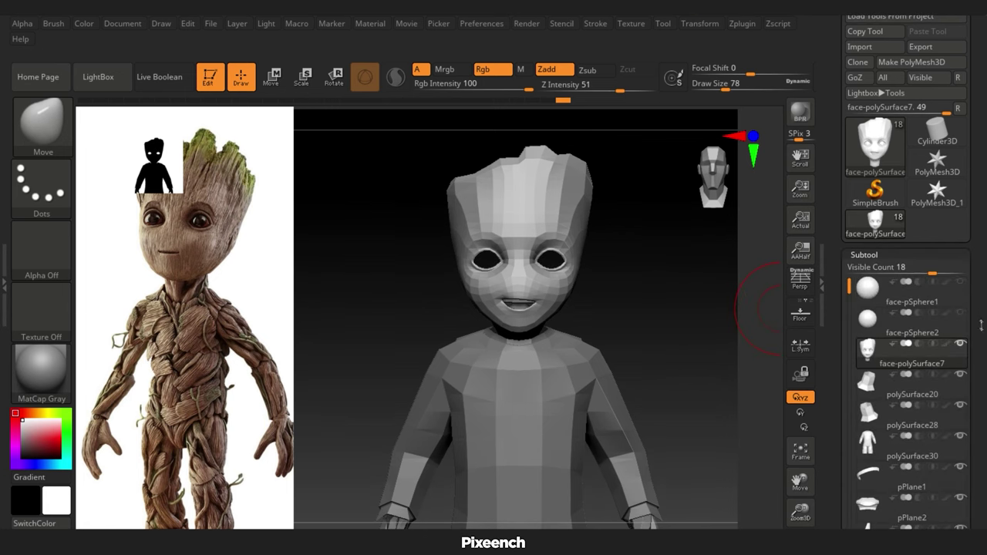
{"action": "scroll", "coordinate": [910, 324], "scroll_direction": "down", "scroll_amount": 5}
Hide the torso subtool, select polySurface50, raise its subdivision, and switch to ClayBuildup.
{"action": "left_click", "coordinate": [960, 253]}
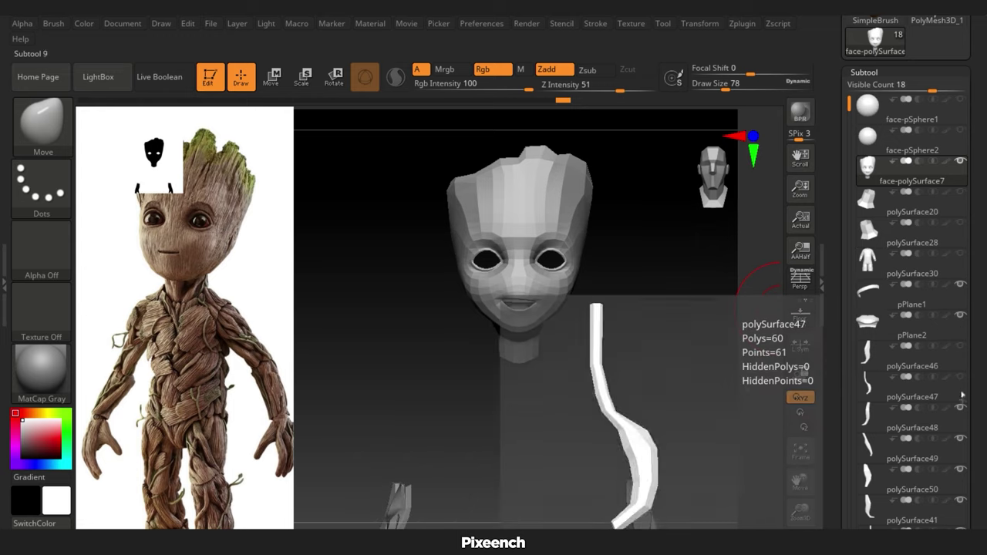
{"action": "scroll", "coordinate": [963, 347], "scroll_direction": "down", "scroll_amount": 5}
{"action": "left_click", "coordinate": [963, 216]}
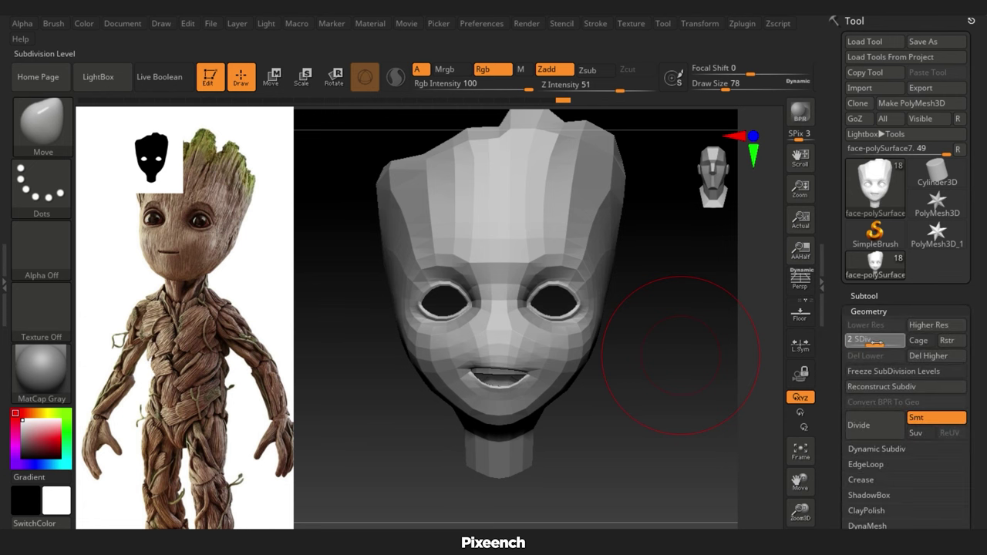
{"action": "left_click_drag", "start_coordinate": [875, 340], "coordinate": [903, 340]}
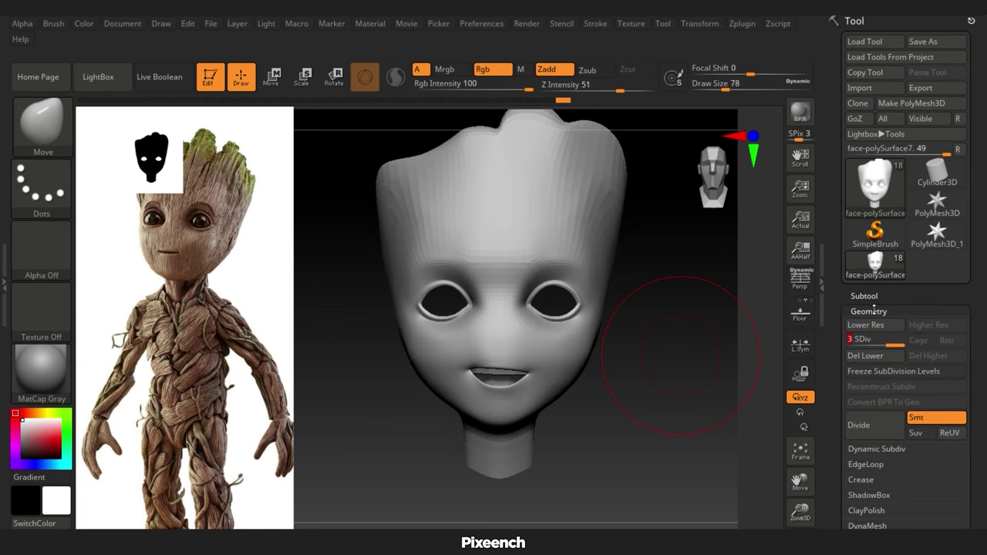
{"action": "left_click", "coordinate": [868, 311]}
{"action": "left_click_drag", "start_coordinate": [690, 412], "coordinate": [709, 426], "text": "alt"}
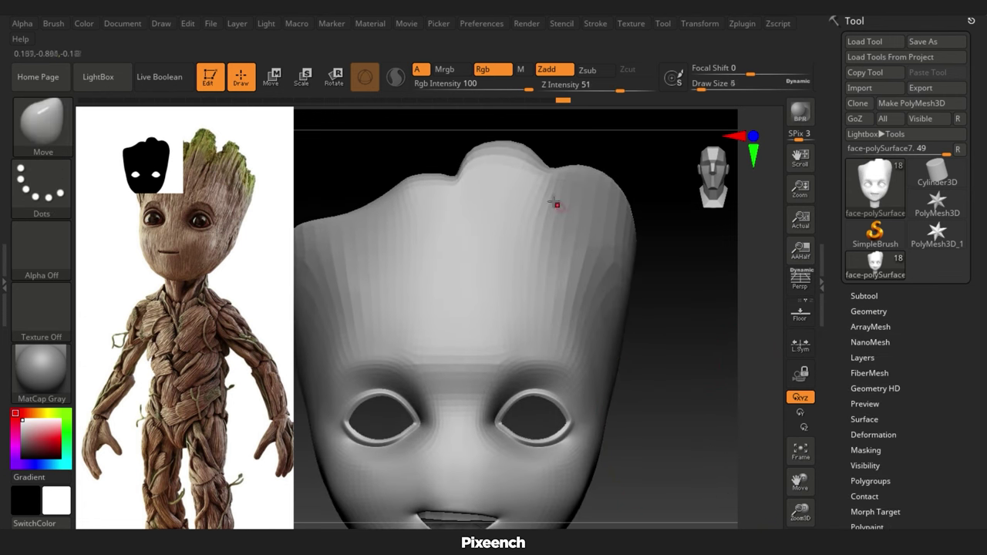
{"action": "left_click", "coordinate": [43, 125]}
{"action": "left_click", "coordinate": [401, 58]}
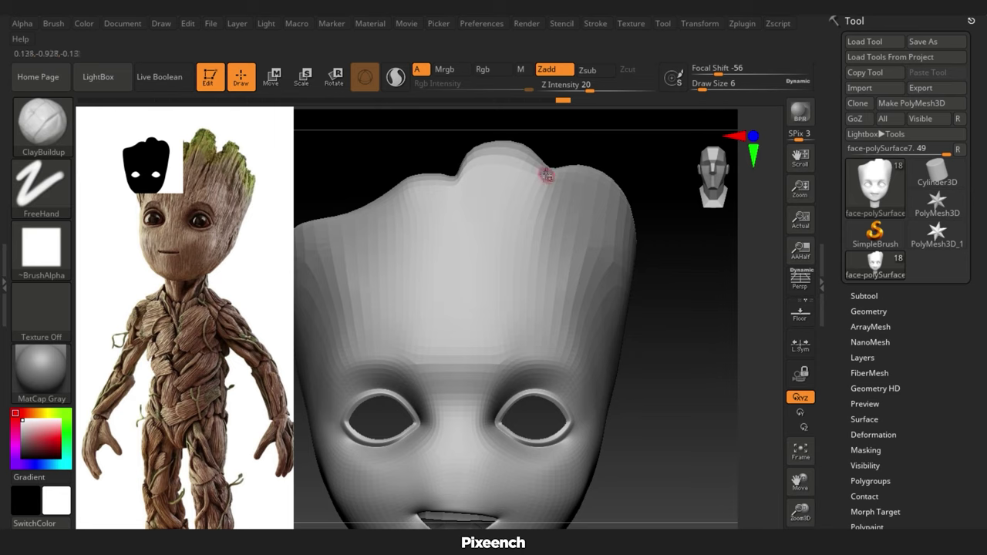
Carve a crease on the upper-right head and grooves across the crown.
{"action": "right_click_drag", "start_coordinate": [546, 174], "coordinate": [572, 213], "text": "alt"}
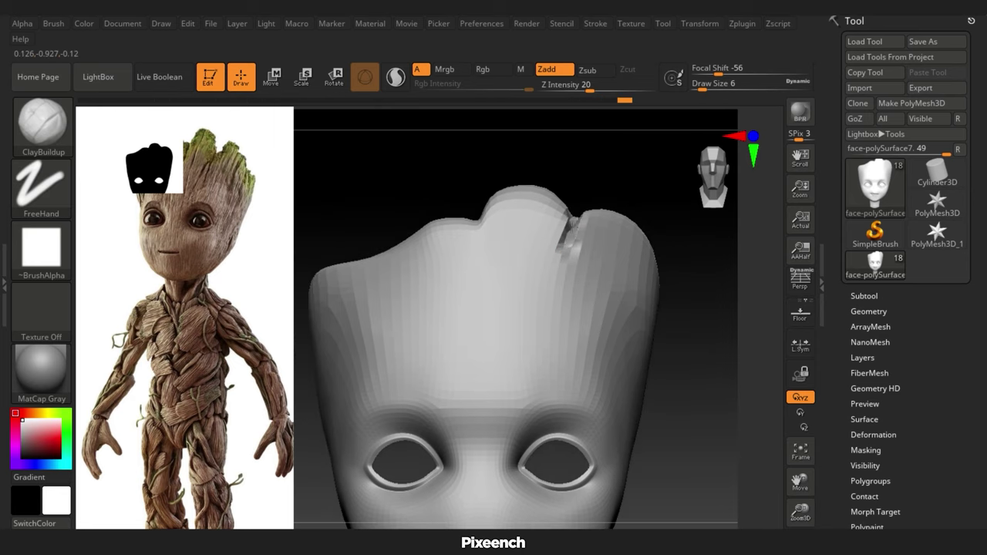
{"action": "right_click_drag", "start_coordinate": [574, 224], "coordinate": [490, 290]}
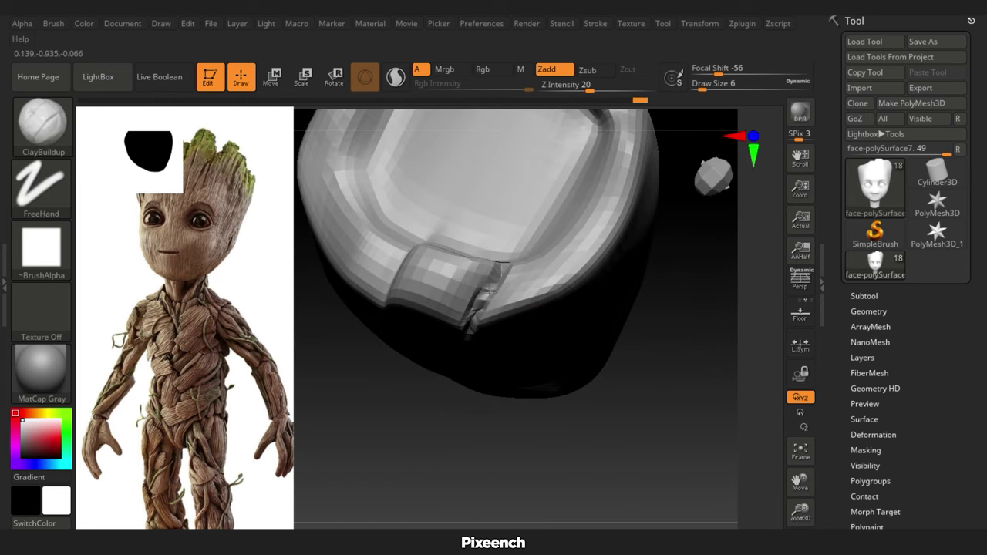
{"action": "right_click_drag", "start_coordinate": [715, 378], "coordinate": [650, 249], "text": "shift"}
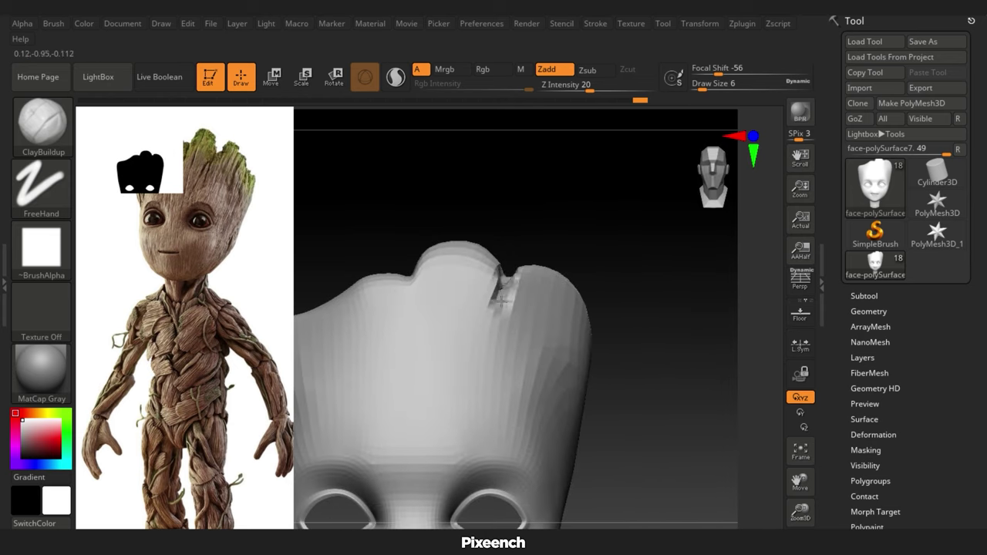
{"action": "mouse_move", "coordinate": [501, 299]}
{"action": "left_mouse_down"}
{"action": "mouse_move", "coordinate": [496, 280]}
{"action": "mouse_move", "coordinate": [481, 326]}
{"action": "left_mouse_up"}
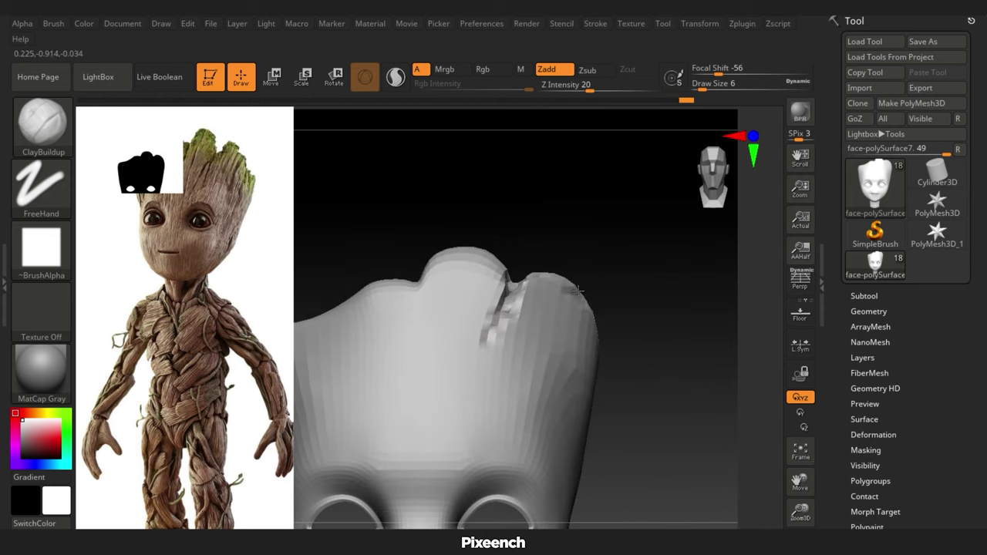
{"action": "mouse_move", "coordinate": [720, 251]}
{"action": "left_mouse_down"}
{"action": "mouse_move", "coordinate": [643, 193]}
{"action": "mouse_move", "coordinate": [589, 285]}
{"action": "left_mouse_up"}
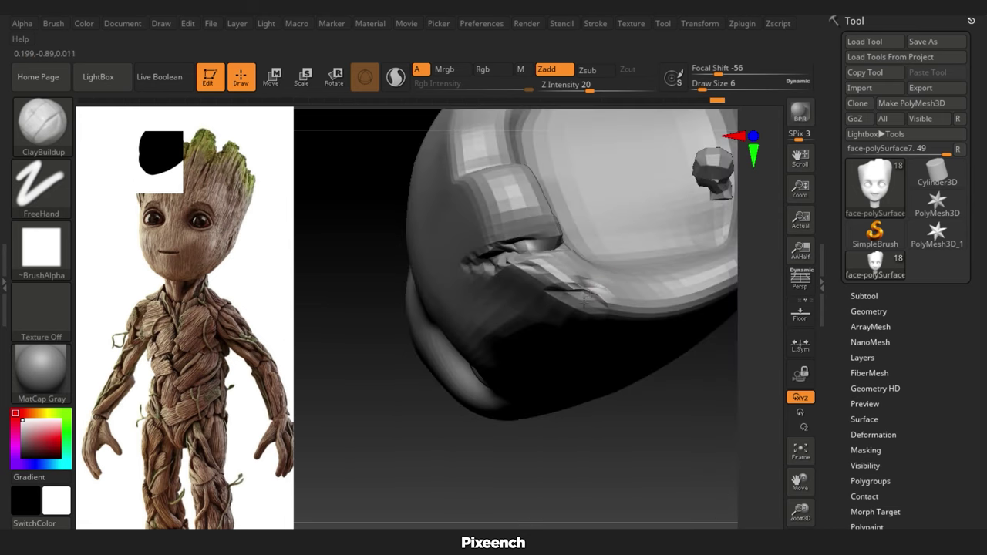
{"action": "mouse_move", "coordinate": [633, 331]}
{"action": "left_mouse_down"}
{"action": "mouse_move", "coordinate": [666, 214]}
{"action": "mouse_move", "coordinate": [455, 231]}
{"action": "left_mouse_up"}
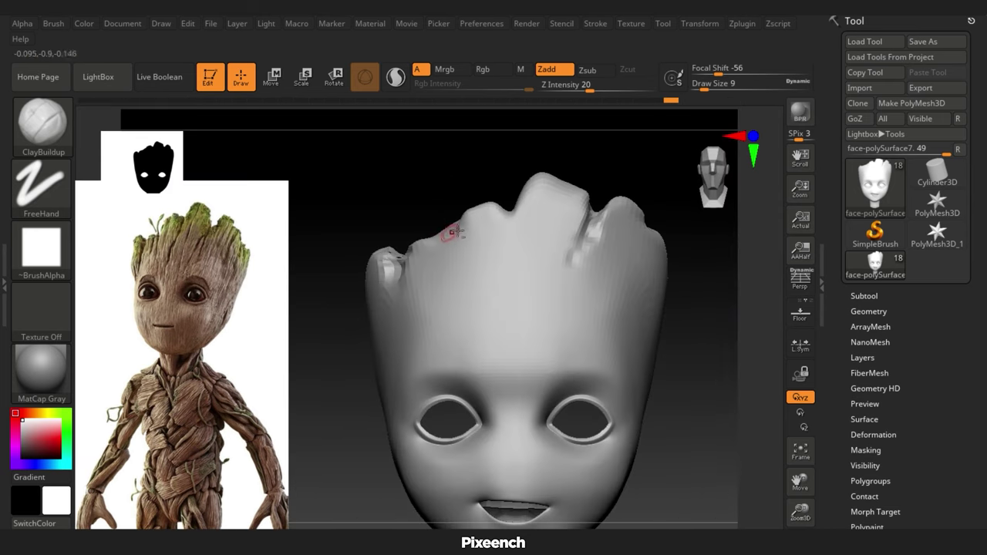
{"action": "mouse_move", "coordinate": [419, 184]}
{"action": "left_mouse_down"}
{"action": "mouse_move", "coordinate": [445, 223]}
{"action": "mouse_move", "coordinate": [555, 269]}
{"action": "mouse_move", "coordinate": [558, 284]}
{"action": "left_mouse_up"}
{"action": "mouse_move", "coordinate": [491, 269]}
{"action": "left_mouse_down"}
{"action": "mouse_move", "coordinate": [514, 253]}
{"action": "mouse_move", "coordinate": [490, 251]}
{"action": "left_mouse_up"}
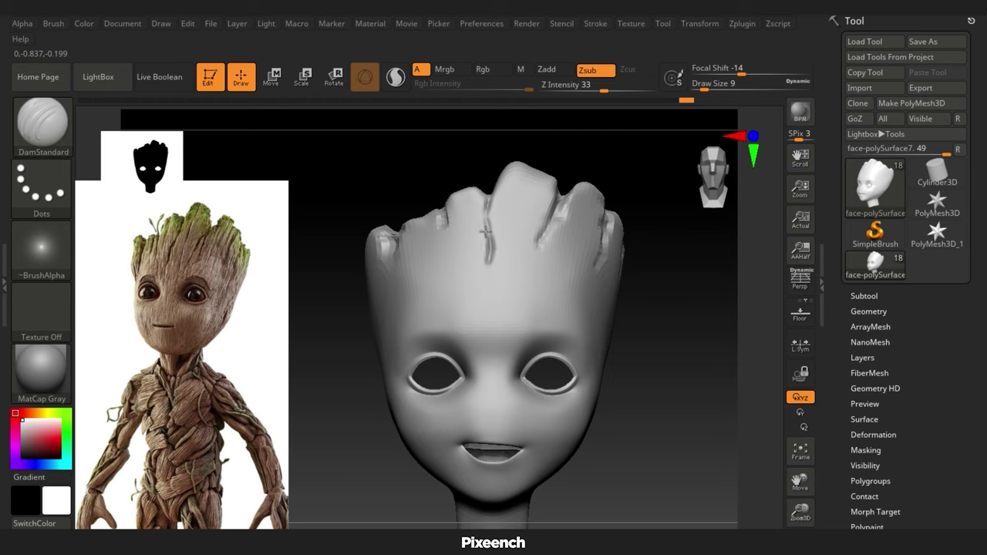
{"action": "right_click_drag", "start_coordinate": [485, 257], "coordinate": [466, 230]}
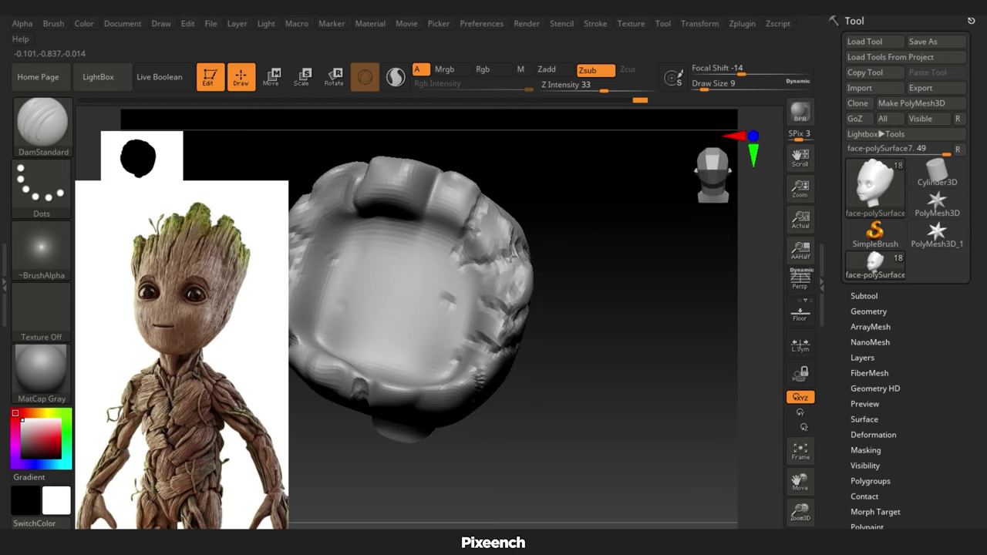
{"action": "left_click_drag", "start_coordinate": [433, 287], "coordinate": [464, 226]}
{"action": "left_click_drag", "start_coordinate": [463, 297], "coordinate": [479, 309]}
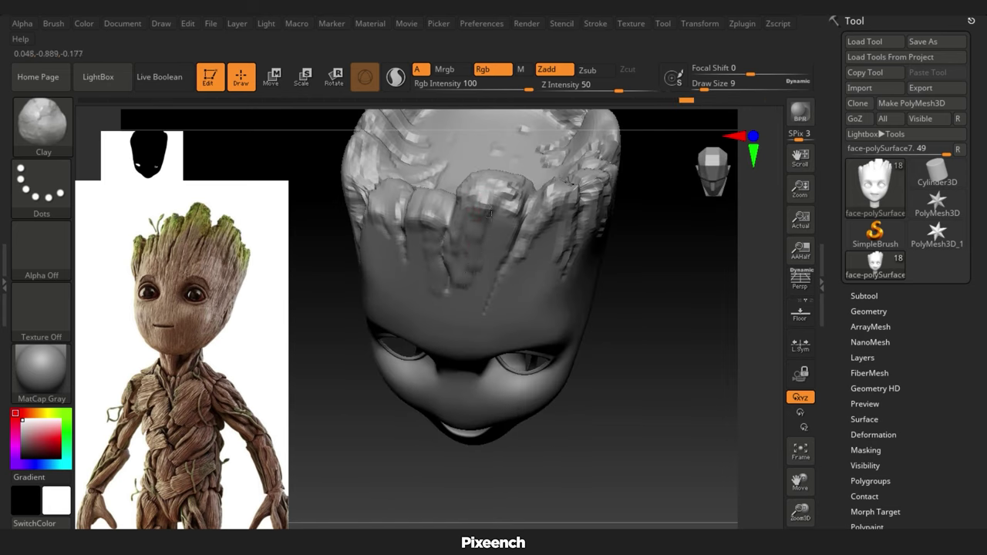
{"action": "left_click_drag", "start_coordinate": [682, 302], "coordinate": [578, 278]}
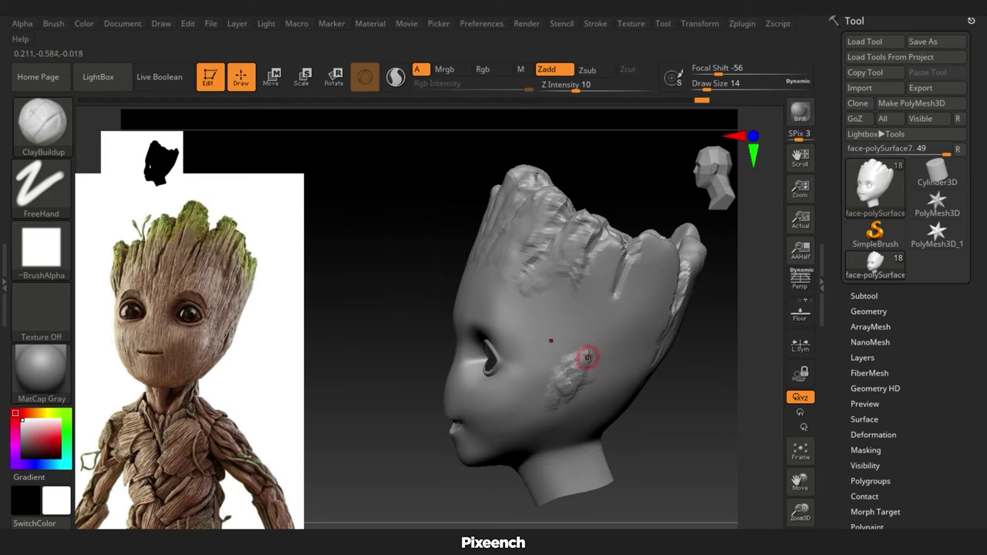
Build a bark bump near the ear and vertical clay strokes around the head.
{"action": "left_click_drag", "start_coordinate": [588, 356], "coordinate": [578, 394]}
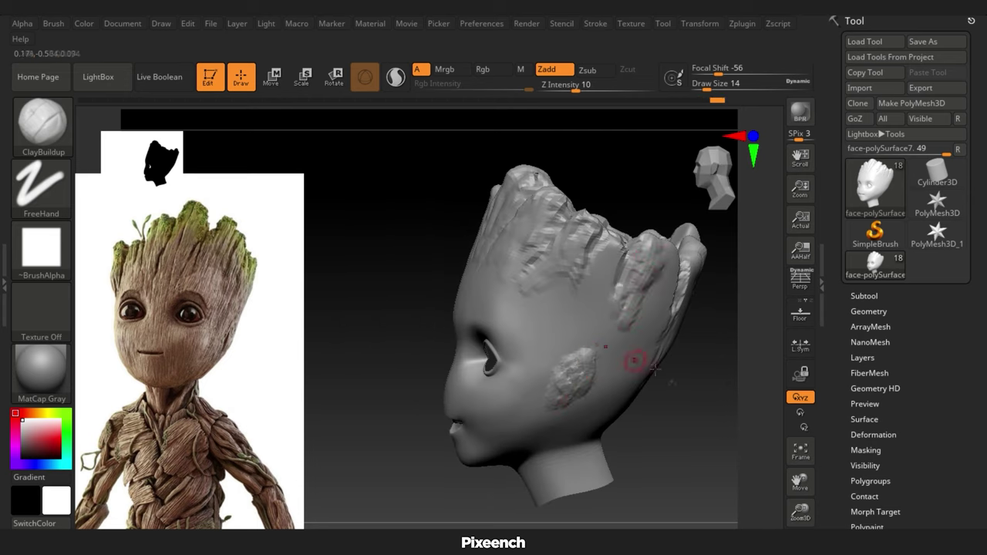
{"action": "mouse_move", "coordinate": [632, 360]}
{"action": "left_mouse_down"}
{"action": "mouse_move", "coordinate": [562, 379]}
{"action": "mouse_move", "coordinate": [670, 400]}
{"action": "mouse_move", "coordinate": [602, 362]}
{"action": "left_mouse_up"}
{"action": "left_click_drag", "start_coordinate": [514, 245], "coordinate": [506, 316]}
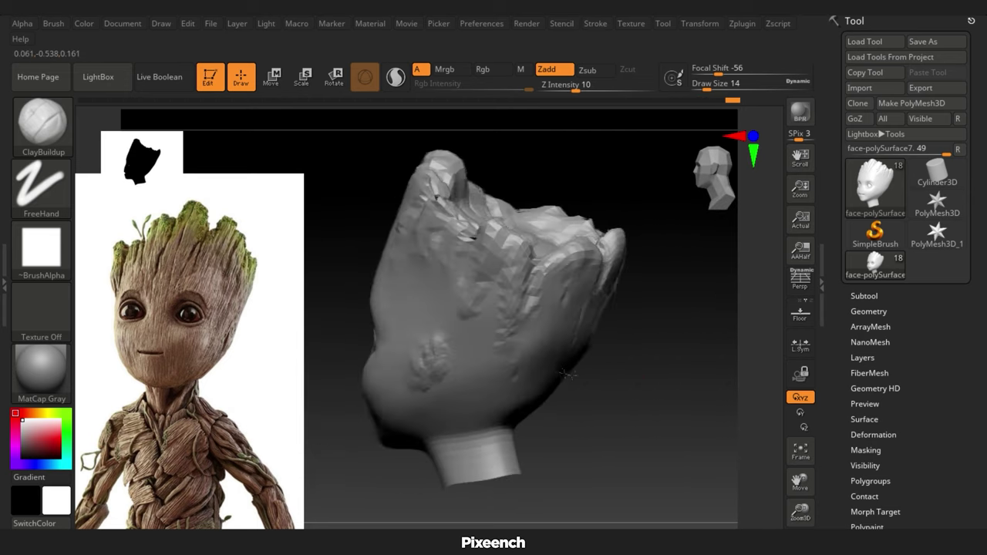
{"action": "left_click_drag", "start_coordinate": [678, 355], "coordinate": [617, 324]}
{"action": "mouse_move", "coordinate": [557, 256]}
{"action": "left_mouse_down"}
{"action": "mouse_move", "coordinate": [555, 330]}
{"action": "mouse_move", "coordinate": [509, 362]}
{"action": "mouse_move", "coordinate": [510, 426]}
{"action": "mouse_move", "coordinate": [540, 270]}
{"action": "left_mouse_up"}
{"action": "mouse_move", "coordinate": [540, 232]}
{"action": "left_mouse_down"}
{"action": "mouse_move", "coordinate": [556, 308]}
{"action": "mouse_move", "coordinate": [587, 365]}
{"action": "left_mouse_up"}
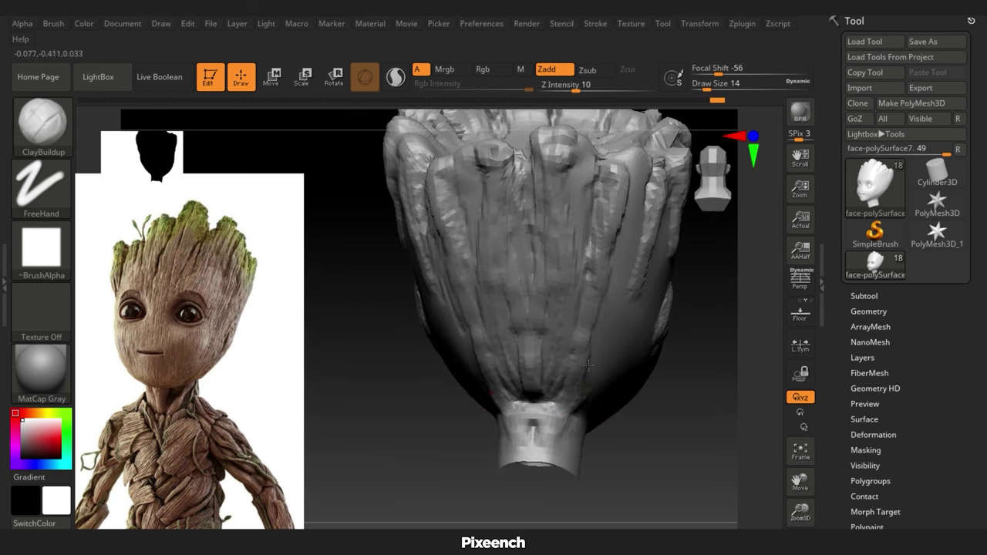
{"action": "mouse_move", "coordinate": [661, 474]}
{"action": "left_mouse_down"}
{"action": "mouse_move", "coordinate": [403, 464]}
{"action": "mouse_move", "coordinate": [549, 412]}
{"action": "mouse_move", "coordinate": [577, 348]}
{"action": "left_mouse_up"}
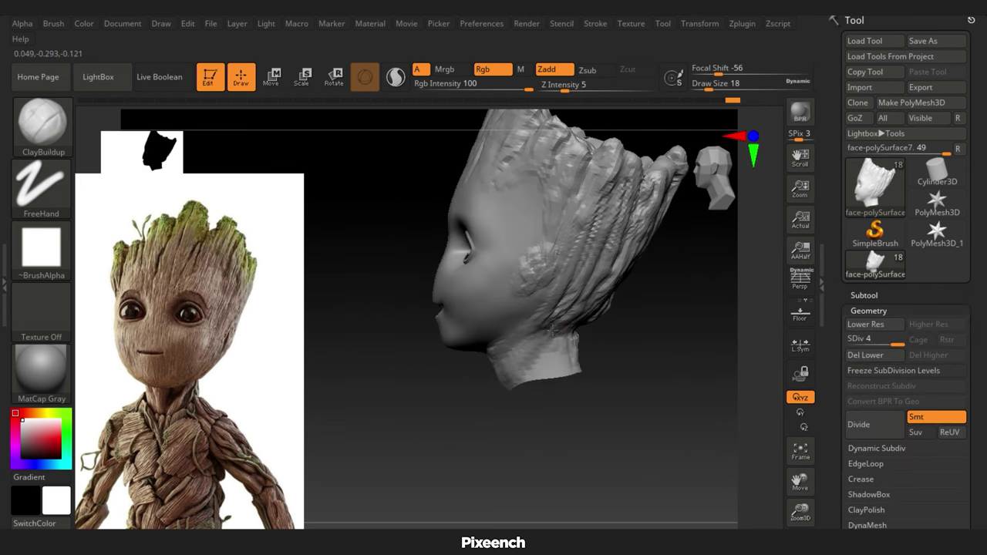
Subdivide the head mesh up to level 6.
{"action": "left_click_drag", "start_coordinate": [540, 340], "coordinate": [507, 376]}
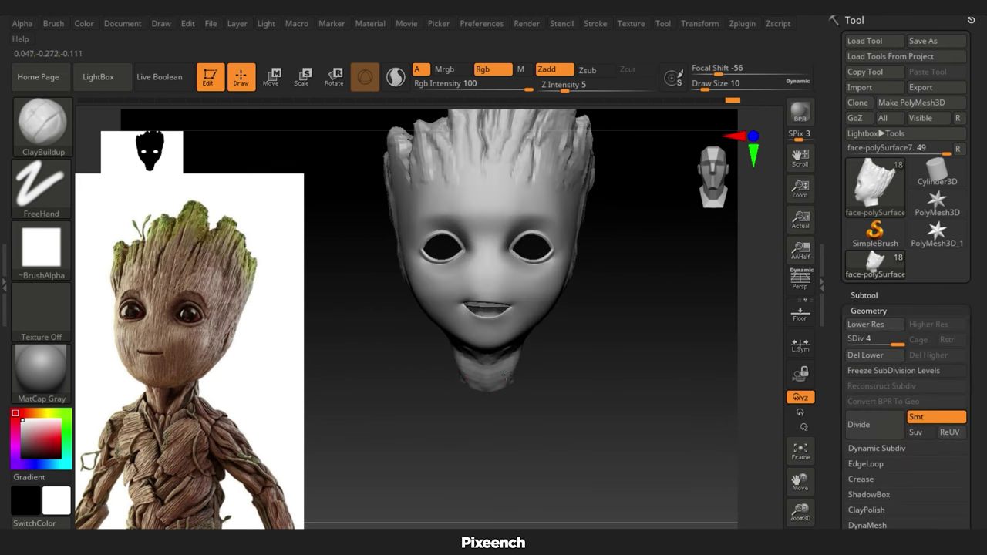
{"action": "left_click_drag", "start_coordinate": [556, 330], "coordinate": [544, 386]}
{"action": "key", "text": "d"}
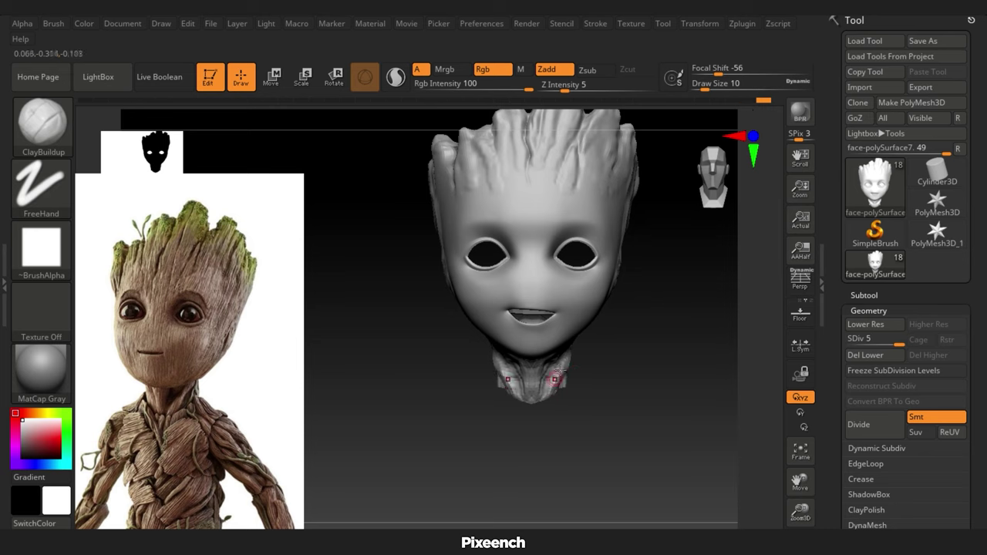
{"action": "mouse_move", "coordinate": [574, 370]}
{"action": "left_mouse_down"}
{"action": "mouse_move", "coordinate": [568, 390]}
{"action": "mouse_move", "coordinate": [632, 326]}
{"action": "mouse_move", "coordinate": [478, 340]}
{"action": "left_mouse_up"}
{"action": "key", "text": "d"}
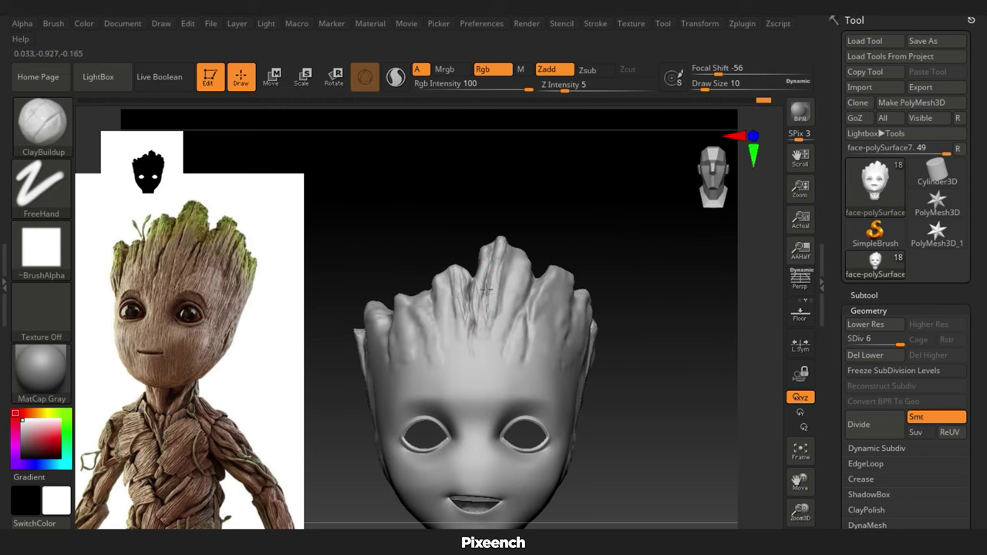
Build up ClayBuildup bark strands across the hair.
{"action": "left_click_drag", "start_coordinate": [571, 199], "coordinate": [502, 271]}
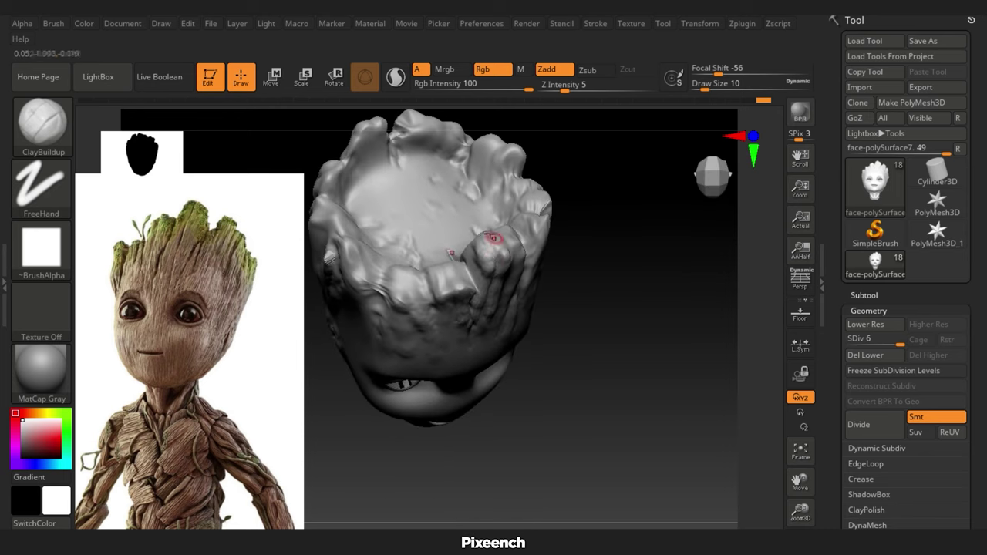
{"action": "left_click_drag", "start_coordinate": [661, 284], "coordinate": [501, 226]}
{"action": "mouse_move", "coordinate": [559, 281]}
{"action": "left_mouse_down", "text": "shift"}
{"action": "mouse_move", "coordinate": [503, 214]}
{"action": "mouse_move", "coordinate": [576, 250]}
{"action": "left_mouse_up", "text": "shift"}
{"action": "left_click_drag", "start_coordinate": [505, 216], "coordinate": [494, 301]}
{"action": "scroll", "coordinate": [469, 289], "scroll_direction": "up", "scroll_amount": 2}
{"action": "left_click_drag", "start_coordinate": [479, 259], "coordinate": [463, 317]}
{"action": "left_click_drag", "start_coordinate": [444, 270], "coordinate": [476, 328]}
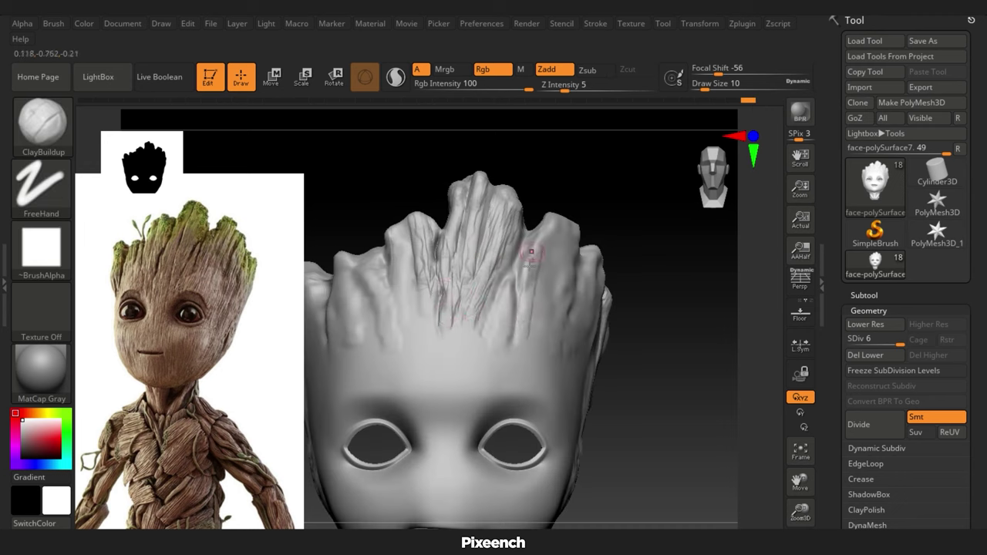
{"action": "mouse_move", "coordinate": [556, 386]}
{"action": "left_mouse_down"}
{"action": "mouse_move", "coordinate": [407, 262]}
{"action": "mouse_move", "coordinate": [497, 305]}
{"action": "mouse_move", "coordinate": [451, 293]}
{"action": "mouse_move", "coordinate": [482, 254]}
{"action": "mouse_move", "coordinate": [499, 272]}
{"action": "mouse_move", "coordinate": [390, 285]}
{"action": "mouse_move", "coordinate": [409, 348]}
{"action": "mouse_move", "coordinate": [386, 262]}
{"action": "mouse_move", "coordinate": [434, 317]}
{"action": "mouse_move", "coordinate": [471, 312]}
{"action": "mouse_move", "coordinate": [436, 339]}
{"action": "mouse_move", "coordinate": [385, 316]}
{"action": "mouse_move", "coordinate": [411, 265]}
{"action": "mouse_move", "coordinate": [481, 319]}
{"action": "mouse_move", "coordinate": [515, 283]}
{"action": "mouse_move", "coordinate": [463, 239]}
{"action": "mouse_move", "coordinate": [420, 309]}
{"action": "mouse_move", "coordinate": [474, 332]}
{"action": "left_mouse_up"}
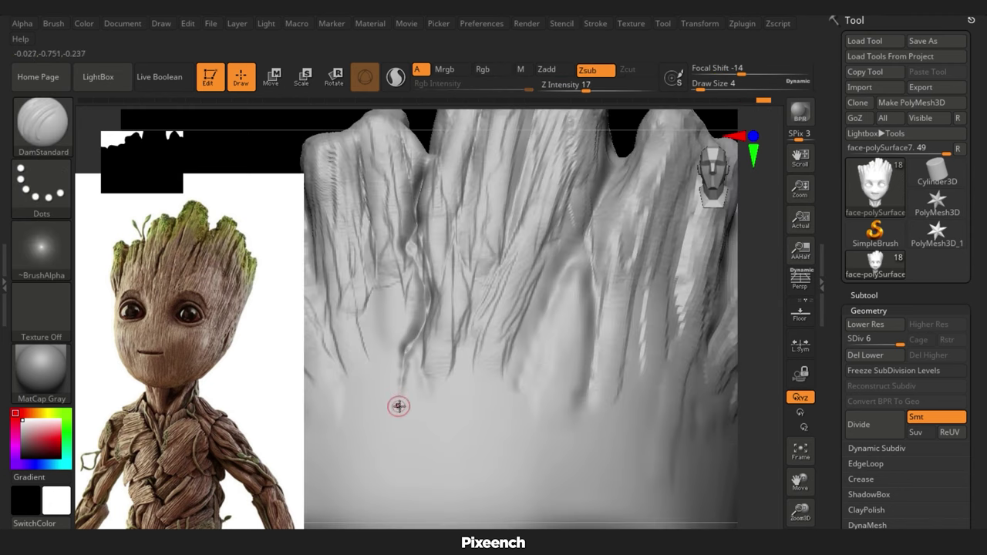
Carve thin grooves through the hair and a crease into the forehead.
{"action": "left_click_drag", "start_coordinate": [418, 461], "coordinate": [409, 343]}
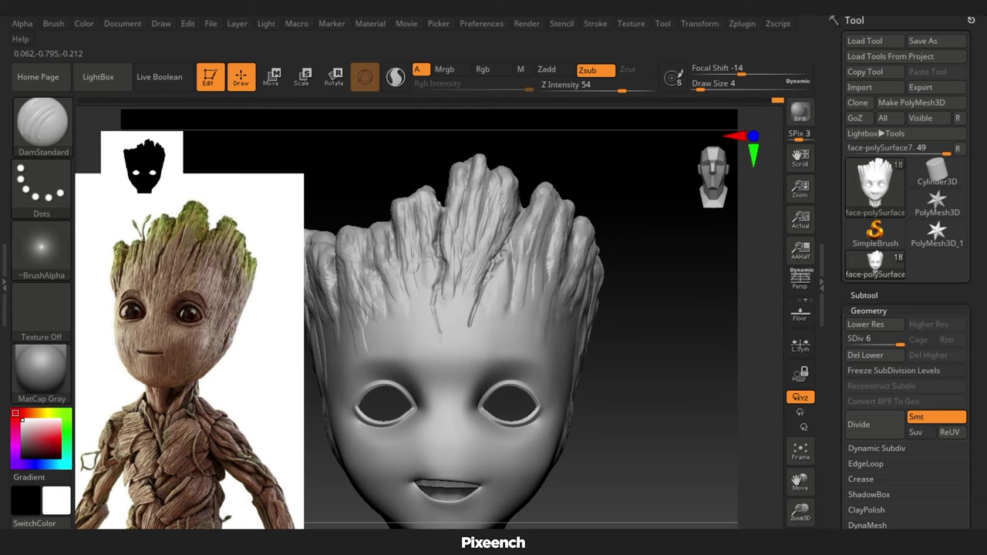
{"action": "left_click_drag", "start_coordinate": [501, 250], "coordinate": [468, 327]}
{"action": "left_click_drag", "start_coordinate": [462, 193], "coordinate": [454, 266]}
{"action": "key", "text": "]"}
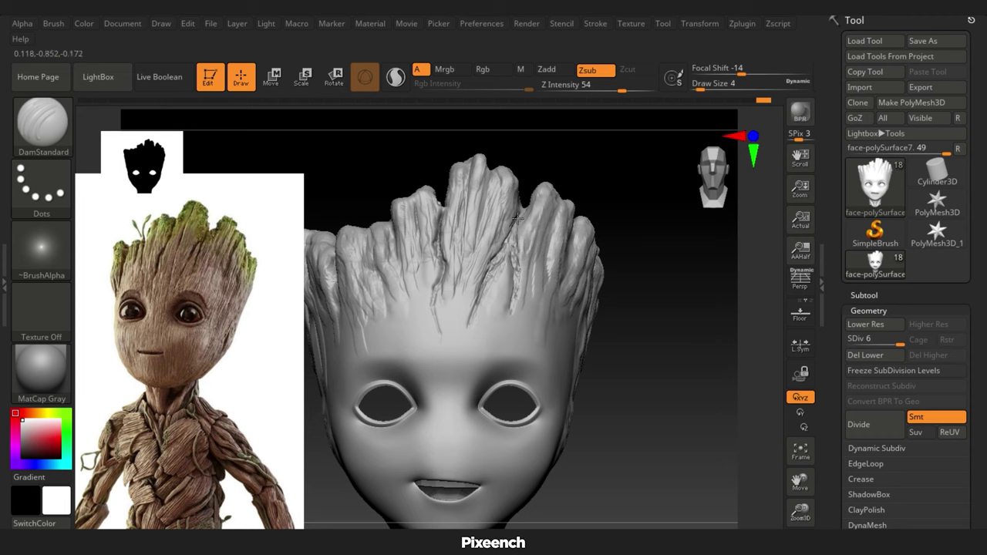
{"action": "right_click_drag", "start_coordinate": [517, 220], "coordinate": [339, 260]}
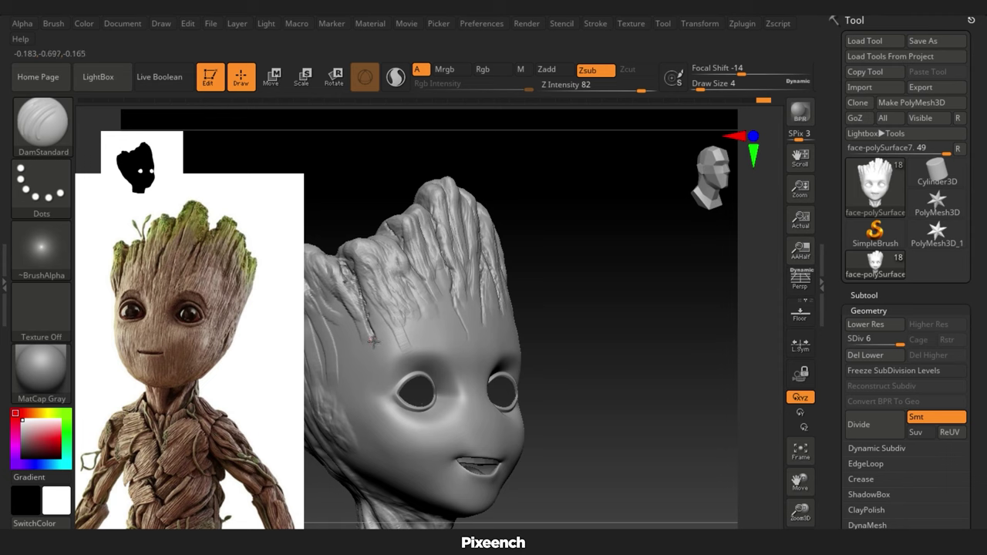
{"action": "left_click_drag", "start_coordinate": [372, 342], "coordinate": [348, 278]}
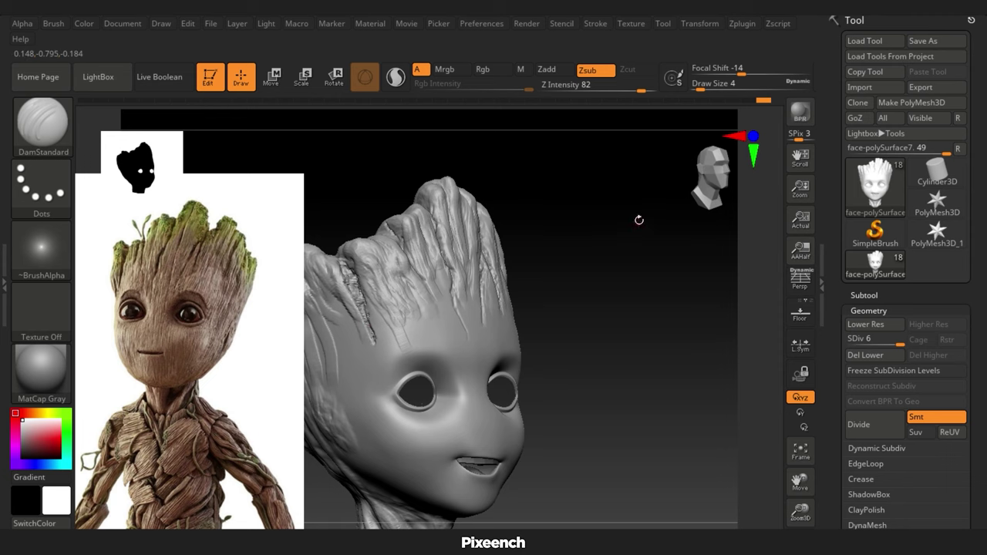
{"action": "mouse_move", "coordinate": [639, 220]}
{"action": "right_mouse_down"}
{"action": "mouse_move", "coordinate": [661, 276]}
{"action": "mouse_move", "coordinate": [403, 281]}
{"action": "right_mouse_up"}
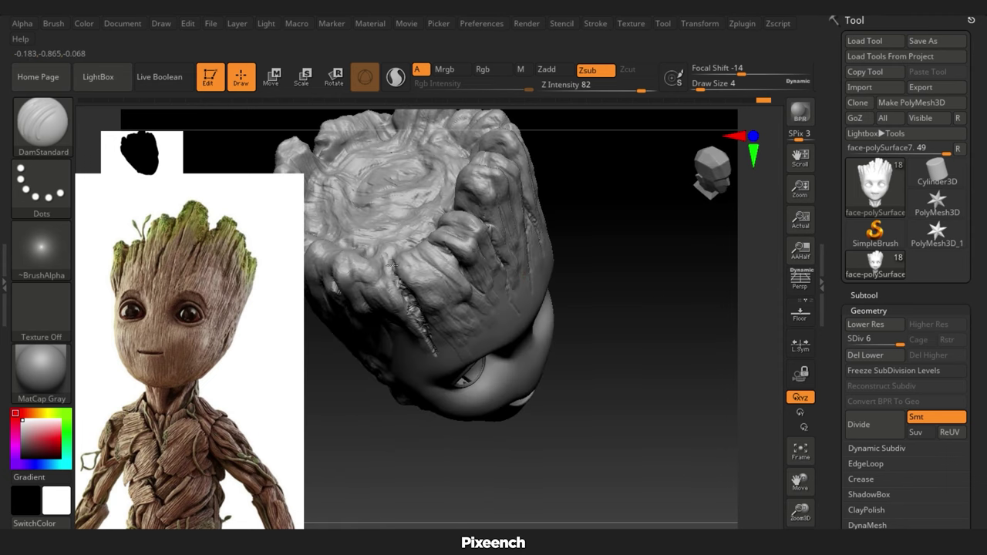
{"action": "right_click_drag", "start_coordinate": [606, 270], "coordinate": [352, 265]}
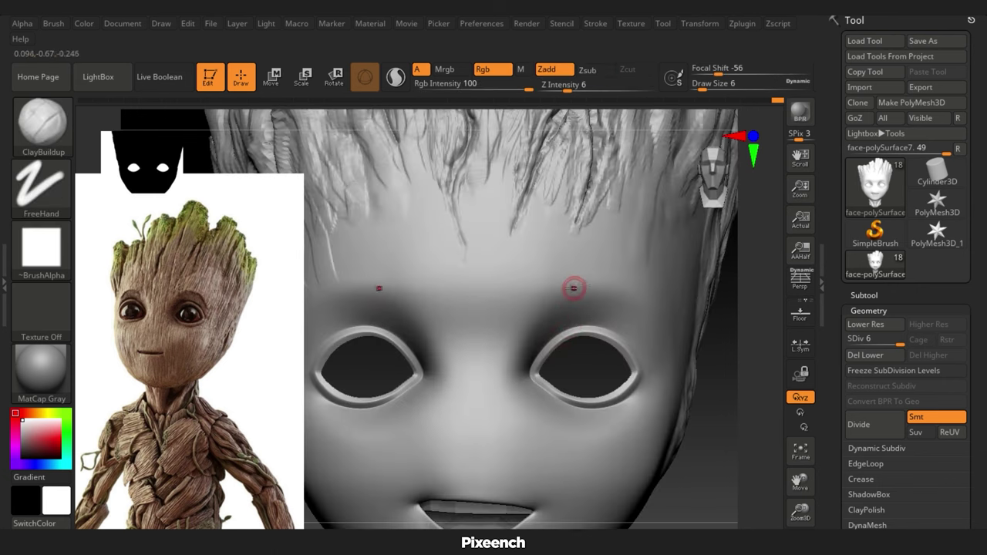
Sculpt brow ridges above both eyes and mirrored wood strands along the forehead and hairline.
{"action": "left_click_drag", "start_coordinate": [555, 291], "coordinate": [642, 297]}
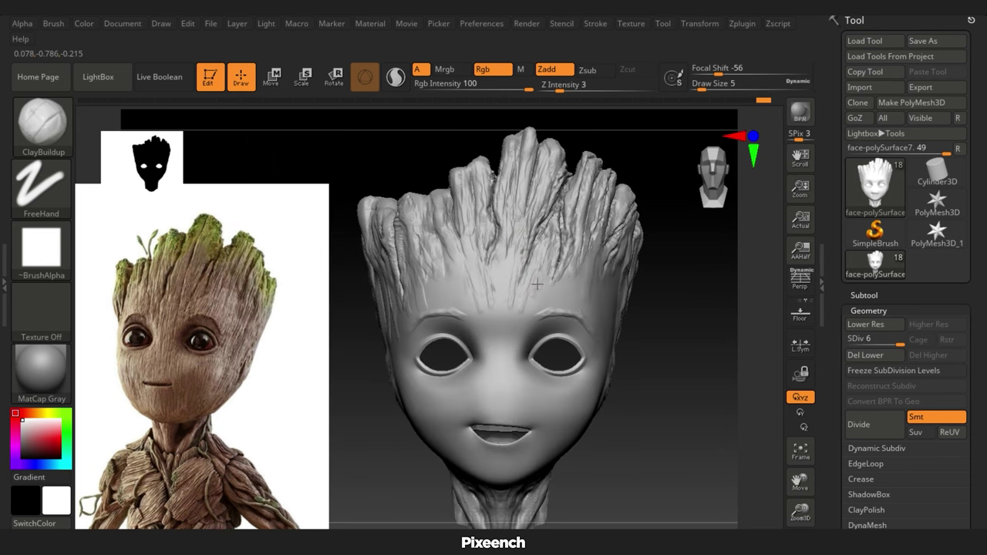
{"action": "mouse_move", "coordinate": [537, 284]}
{"action": "left_mouse_down"}
{"action": "mouse_move", "coordinate": [540, 316]}
{"action": "mouse_move", "coordinate": [571, 300]}
{"action": "left_mouse_up"}
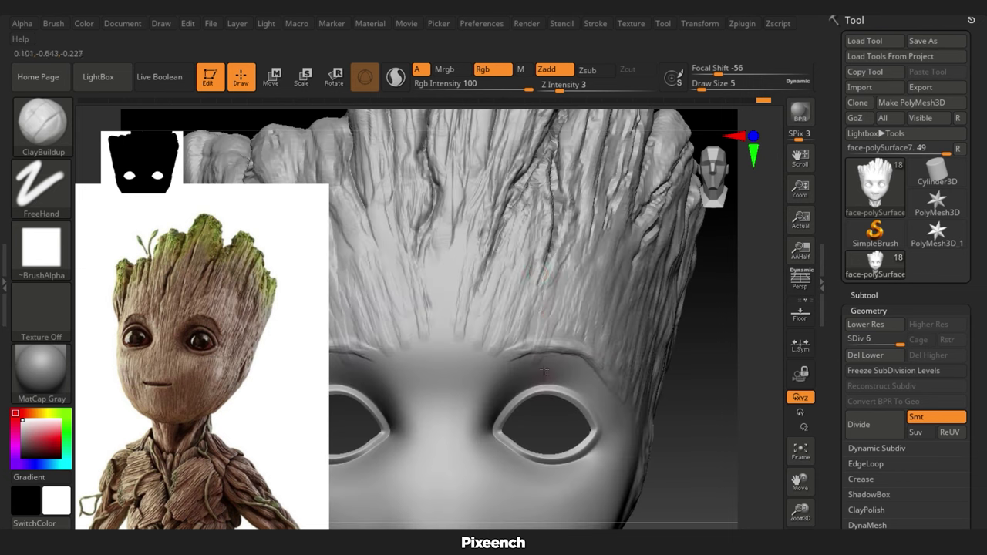
{"action": "left_click_drag", "start_coordinate": [536, 333], "coordinate": [523, 253]}
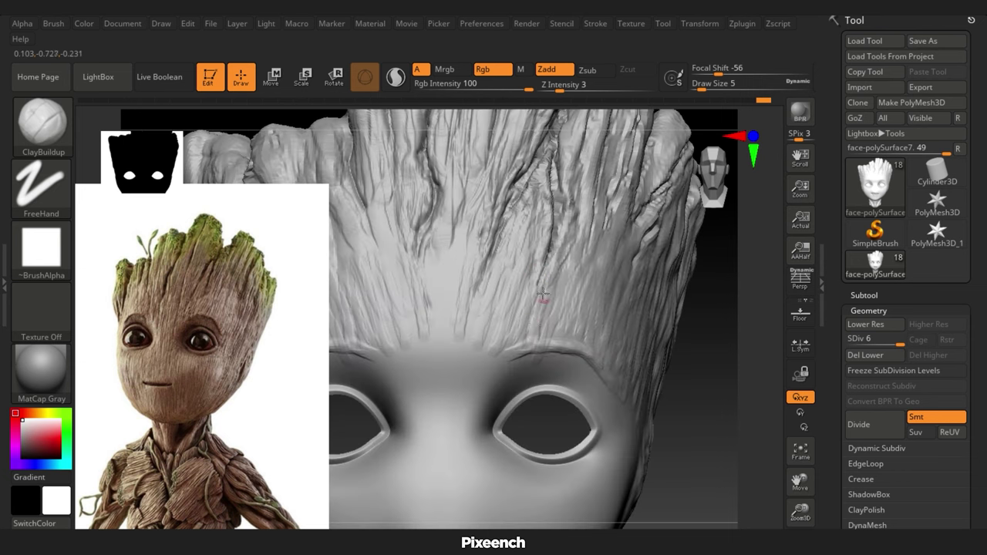
{"action": "left_click_drag", "start_coordinate": [457, 268], "coordinate": [452, 206]}
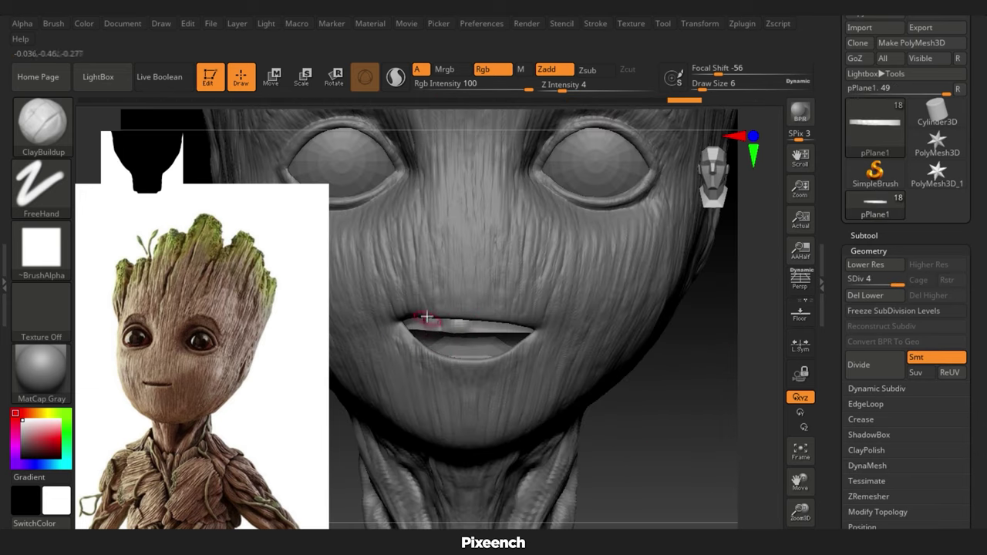
Reshape the left and right parts of the pPlane1 upper-lip strip.
{"action": "left_click_drag", "start_coordinate": [411, 327], "coordinate": [511, 325]}
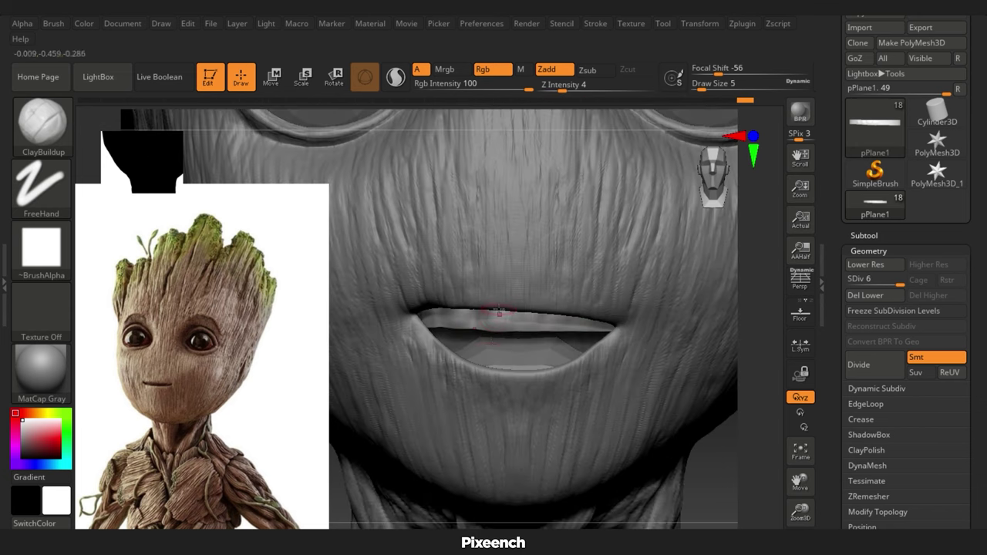
{"action": "left_click_drag", "start_coordinate": [507, 312], "coordinate": [479, 316]}
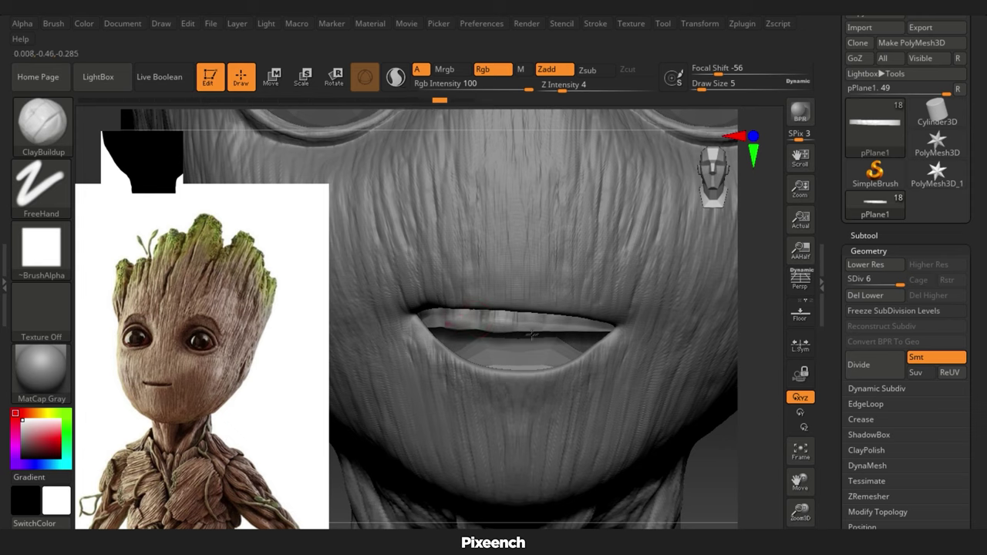
{"action": "left_click_drag", "start_coordinate": [424, 317], "coordinate": [533, 312]}
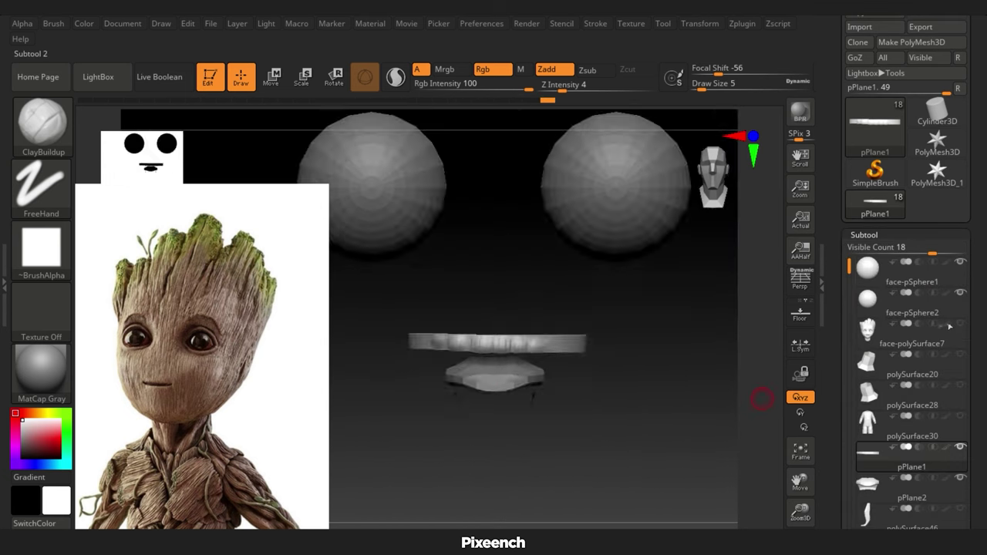
Smooth the end of the pPlane1 teeth strip and reshape another part of it.
{"action": "mouse_move", "coordinate": [620, 383]}
{"action": "left_mouse_down"}
{"action": "mouse_move", "coordinate": [675, 360]}
{"action": "mouse_move", "coordinate": [498, 452]}
{"action": "mouse_move", "coordinate": [529, 319]}
{"action": "left_mouse_up"}
{"action": "mouse_move", "coordinate": [549, 377]}
{"action": "left_mouse_down"}
{"action": "mouse_move", "coordinate": [540, 368]}
{"action": "mouse_move", "coordinate": [518, 388]}
{"action": "left_mouse_up"}
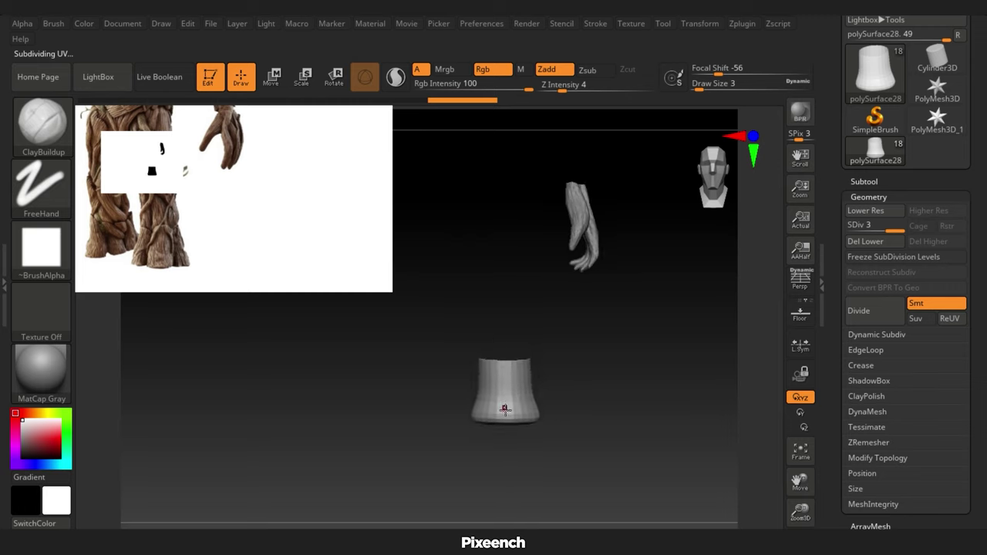
Raise the cuff piece to subdivision level 5 and sculpt a ridge and bark strokes.
{"action": "left_click_drag", "start_coordinate": [504, 399], "coordinate": [544, 393]}
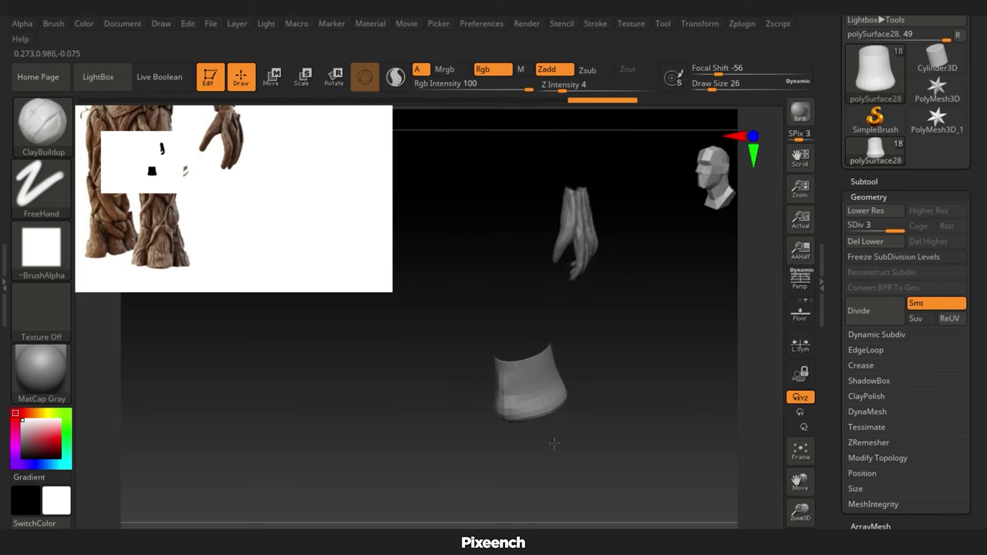
{"action": "left_click_drag", "start_coordinate": [614, 433], "coordinate": [488, 424]}
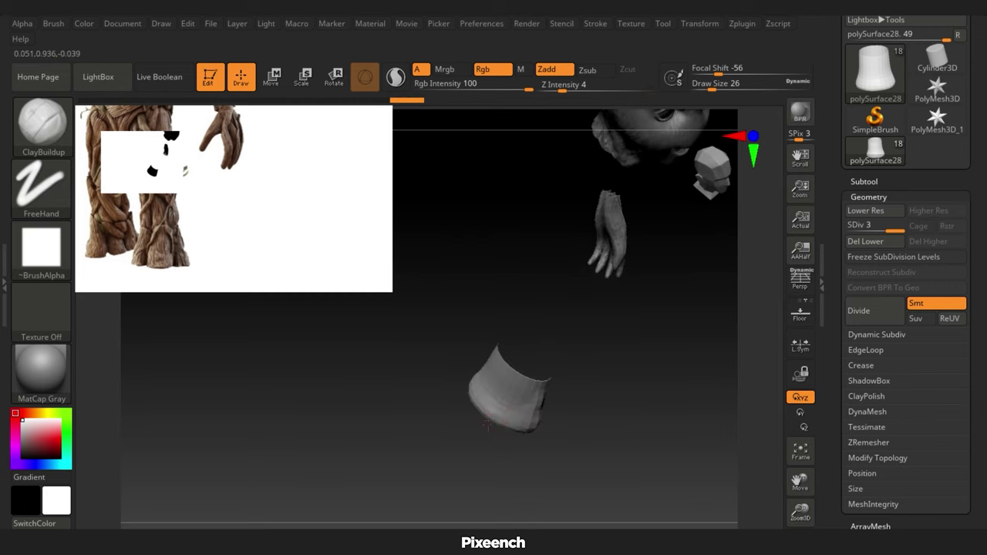
{"action": "mouse_move", "coordinate": [501, 378]}
{"action": "left_mouse_down"}
{"action": "mouse_move", "coordinate": [589, 459]}
{"action": "mouse_move", "coordinate": [575, 393]}
{"action": "left_mouse_up"}
{"action": "key", "text": "d"}
{"action": "key", "text": "d"}
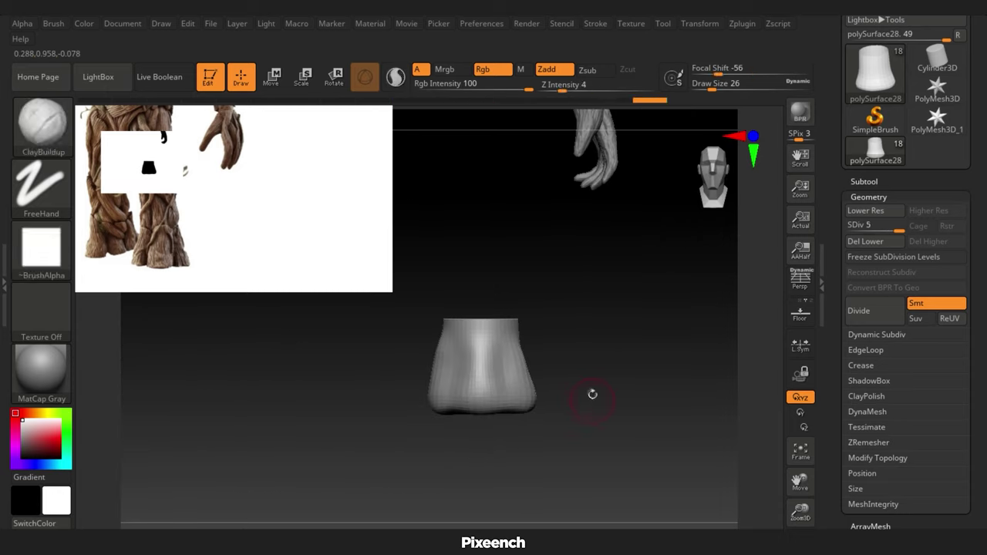
{"action": "left_click_drag", "start_coordinate": [471, 339], "coordinate": [502, 388]}
{"action": "mouse_move", "coordinate": [586, 416]}
{"action": "left_mouse_down"}
{"action": "mouse_move", "coordinate": [647, 414]}
{"action": "mouse_move", "coordinate": [522, 322]}
{"action": "mouse_move", "coordinate": [532, 378]}
{"action": "left_mouse_up"}
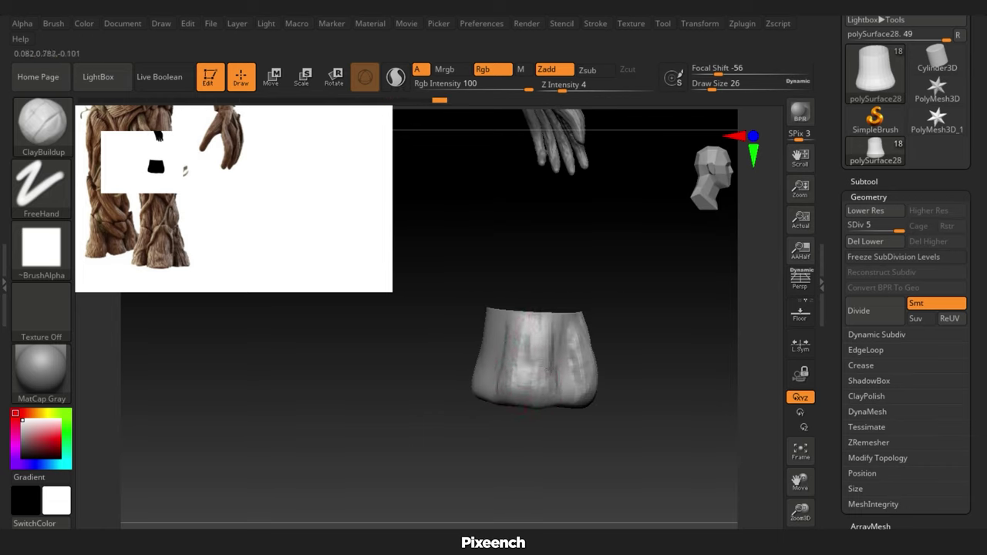
{"action": "left_click_drag", "start_coordinate": [540, 432], "coordinate": [586, 432]}
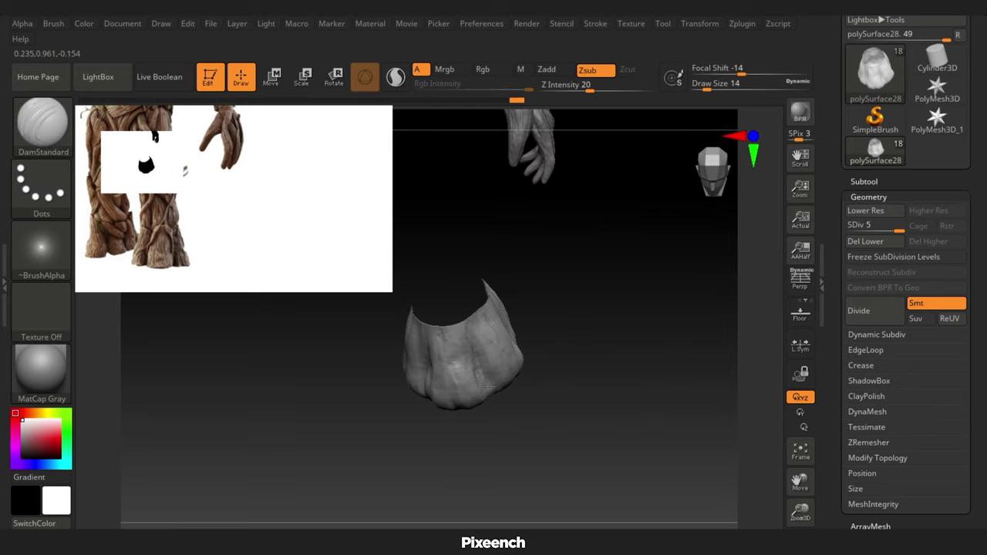
Inspect the cuff and fist from several angles, then select the polySurface30 leg subtool.
{"action": "left_click_drag", "start_coordinate": [518, 408], "coordinate": [426, 384]}
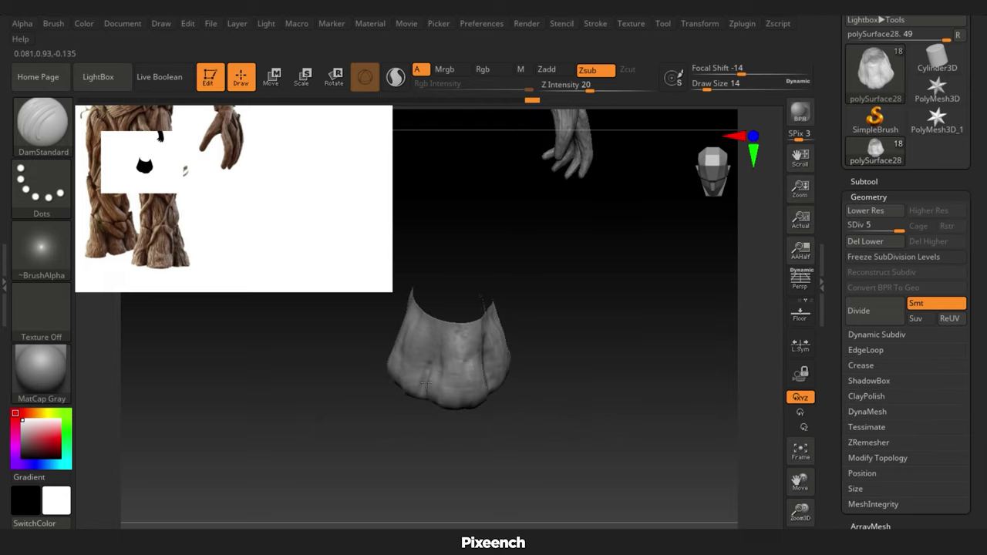
{"action": "mouse_move", "coordinate": [494, 399]}
{"action": "left_mouse_down"}
{"action": "mouse_move", "coordinate": [525, 356]}
{"action": "mouse_move", "coordinate": [506, 329]}
{"action": "left_mouse_up"}
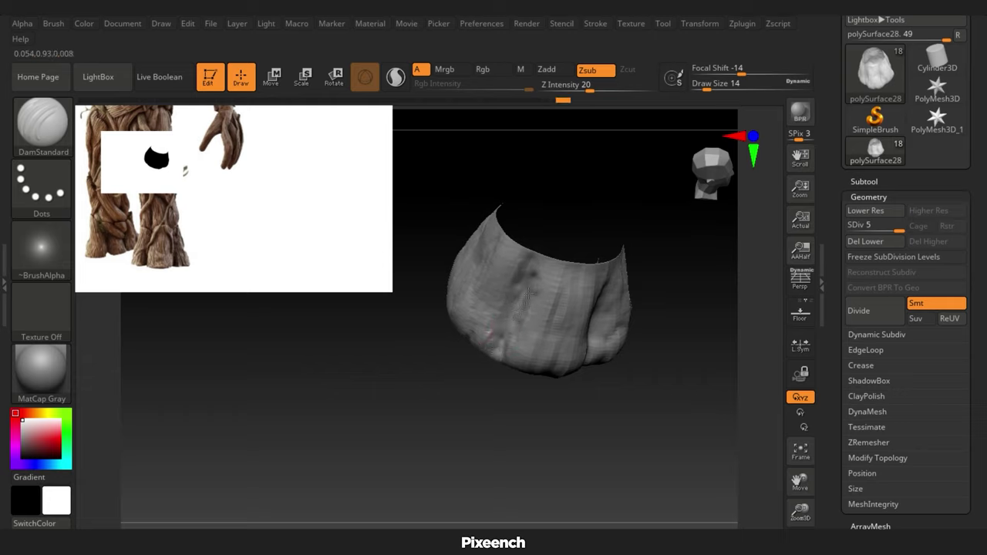
{"action": "left_click_drag", "start_coordinate": [529, 292], "coordinate": [502, 363]}
{"action": "mouse_move", "coordinate": [494, 291]}
{"action": "left_mouse_down"}
{"action": "mouse_move", "coordinate": [512, 432]}
{"action": "mouse_move", "coordinate": [605, 416]}
{"action": "mouse_move", "coordinate": [563, 401]}
{"action": "left_mouse_up"}
{"action": "mouse_move", "coordinate": [469, 379]}
{"action": "left_mouse_down"}
{"action": "mouse_move", "coordinate": [466, 457]}
{"action": "mouse_move", "coordinate": [453, 452]}
{"action": "mouse_move", "coordinate": [513, 417]}
{"action": "mouse_move", "coordinate": [529, 391]}
{"action": "mouse_move", "coordinate": [515, 420]}
{"action": "left_mouse_up"}
{"action": "mouse_move", "coordinate": [672, 412]}
{"action": "left_mouse_down"}
{"action": "mouse_move", "coordinate": [577, 407]}
{"action": "mouse_move", "coordinate": [515, 363]}
{"action": "mouse_move", "coordinate": [545, 392]}
{"action": "mouse_move", "coordinate": [444, 351]}
{"action": "left_mouse_up"}
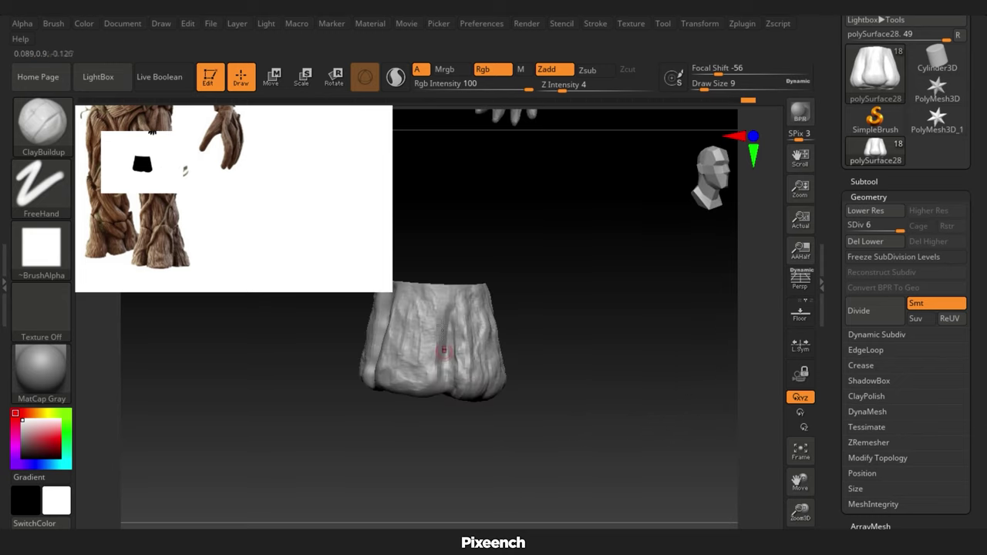
{"action": "left_click_drag", "start_coordinate": [444, 392], "coordinate": [418, 290]}
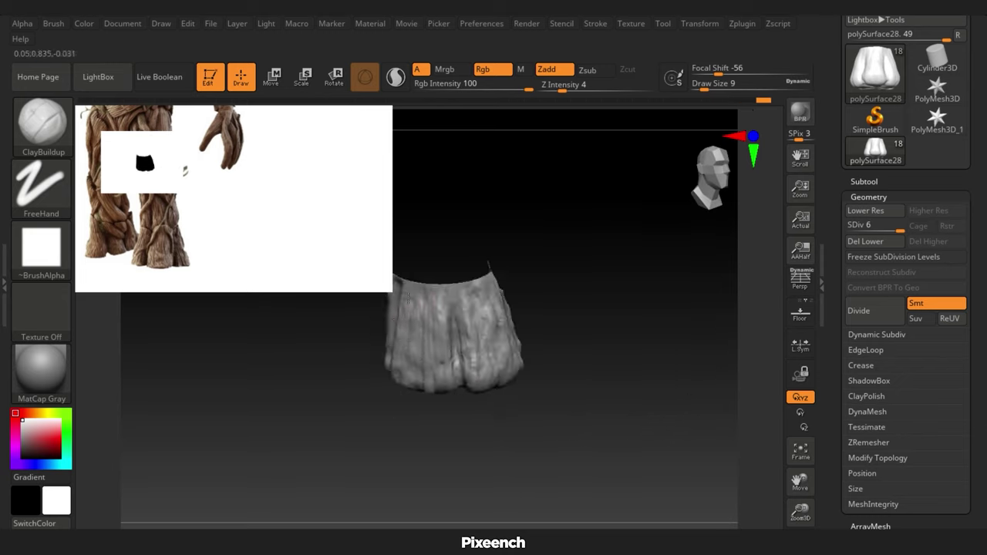
{"action": "mouse_move", "coordinate": [424, 388]}
{"action": "left_mouse_down"}
{"action": "mouse_move", "coordinate": [562, 331]}
{"action": "mouse_move", "coordinate": [456, 410]}
{"action": "left_mouse_up"}
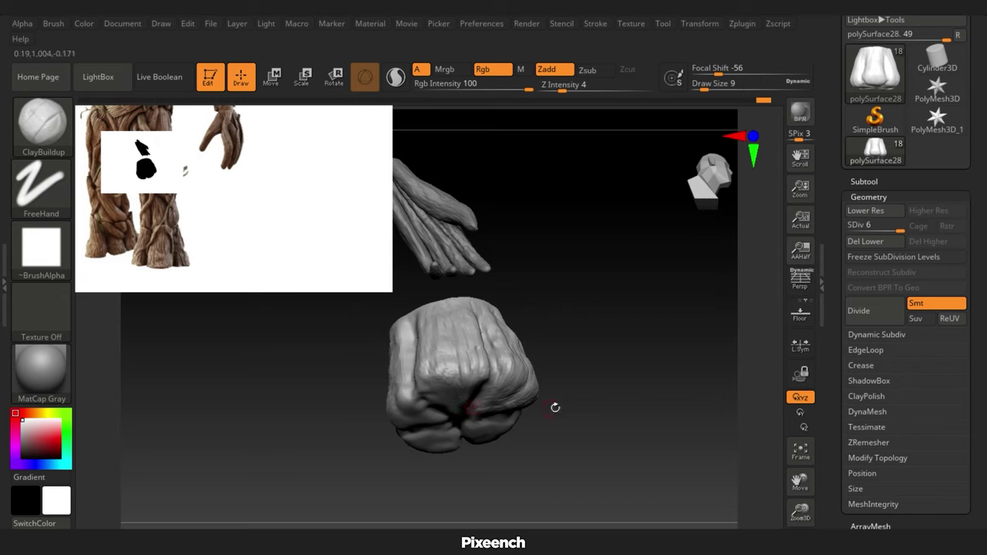
{"action": "mouse_move", "coordinate": [556, 408]}
{"action": "left_mouse_down"}
{"action": "mouse_move", "coordinate": [475, 382]}
{"action": "mouse_move", "coordinate": [440, 336]}
{"action": "left_mouse_up"}
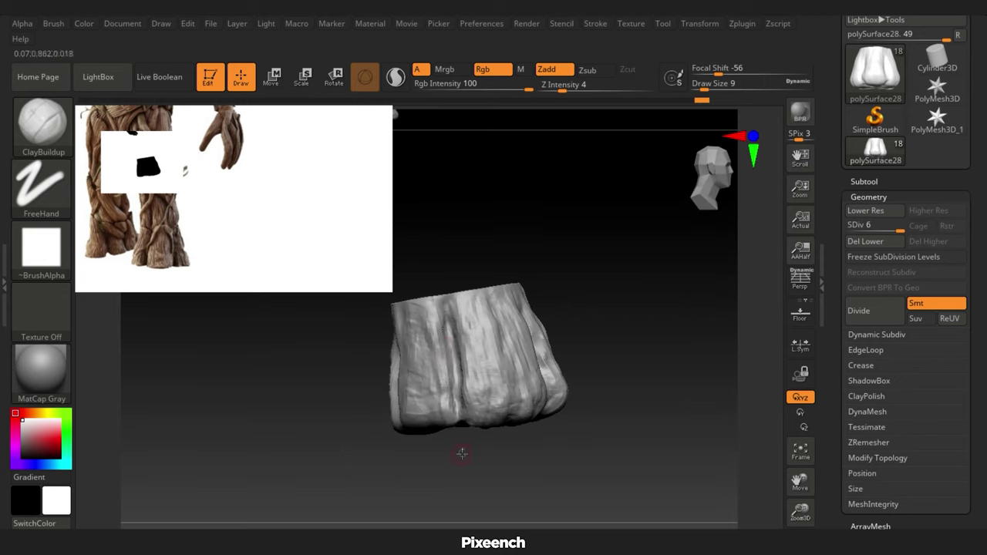
{"action": "left_click_drag", "start_coordinate": [461, 452], "coordinate": [476, 428]}
{"action": "left_click", "coordinate": [510, 461], "text": "alt"}
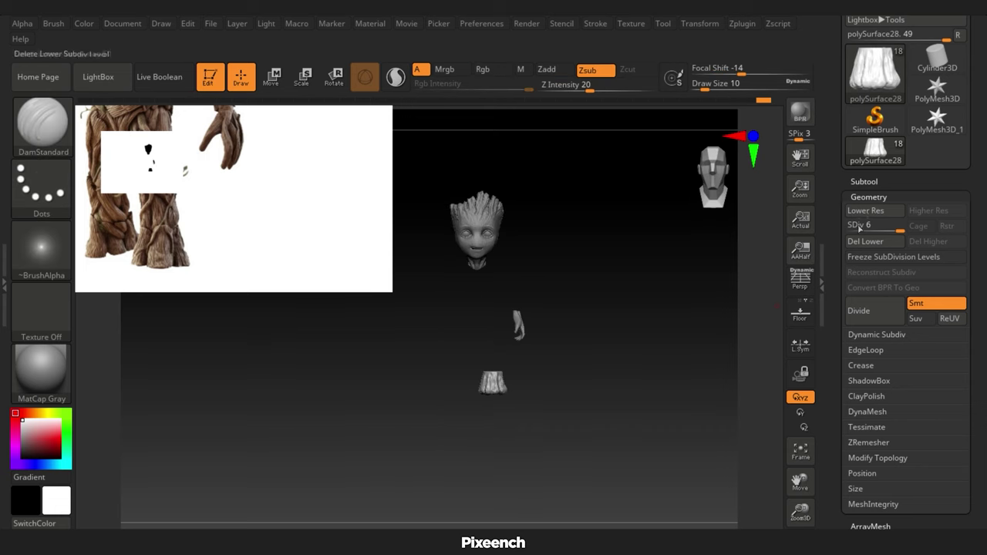
Switch to the Move brush with B, M, V and frame both legs from the front.
{"action": "key", "text": "b"}
{"action": "key", "text": "m"}
{"action": "key", "text": "v"}
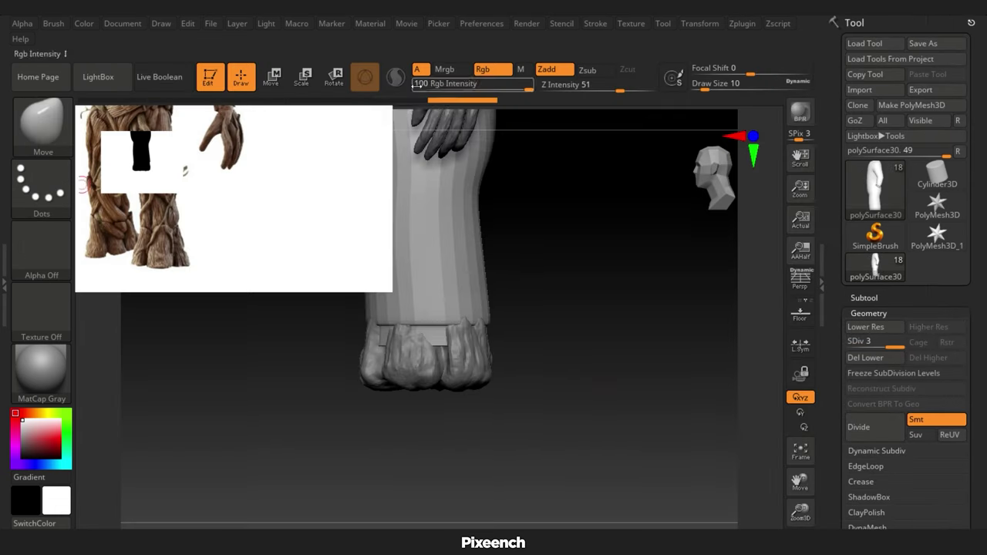
{"action": "left_click_drag", "start_coordinate": [509, 460], "coordinate": [498, 355]}
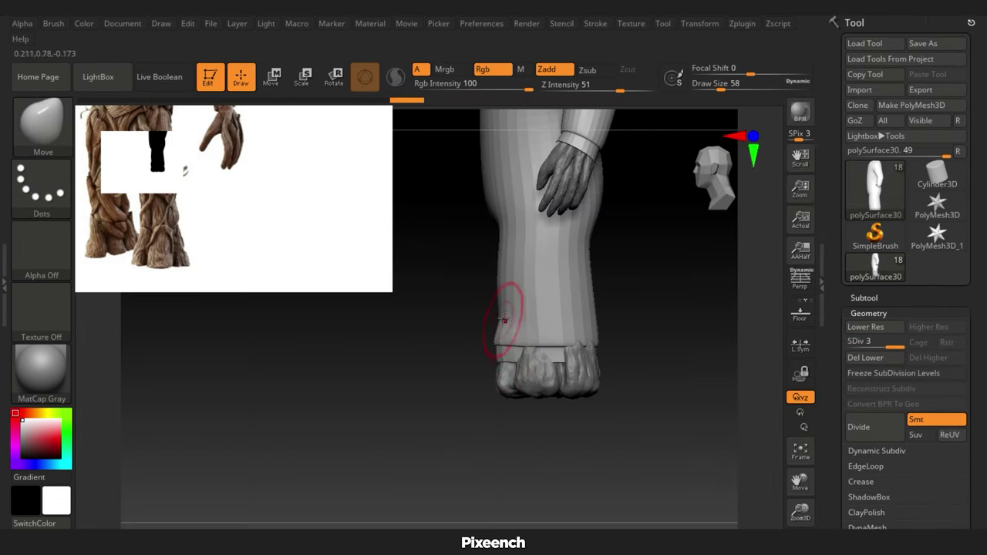
{"action": "mouse_move", "coordinate": [467, 386]}
{"action": "left_mouse_down"}
{"action": "mouse_move", "coordinate": [531, 351]}
{"action": "mouse_move", "coordinate": [505, 344]}
{"action": "left_mouse_up"}
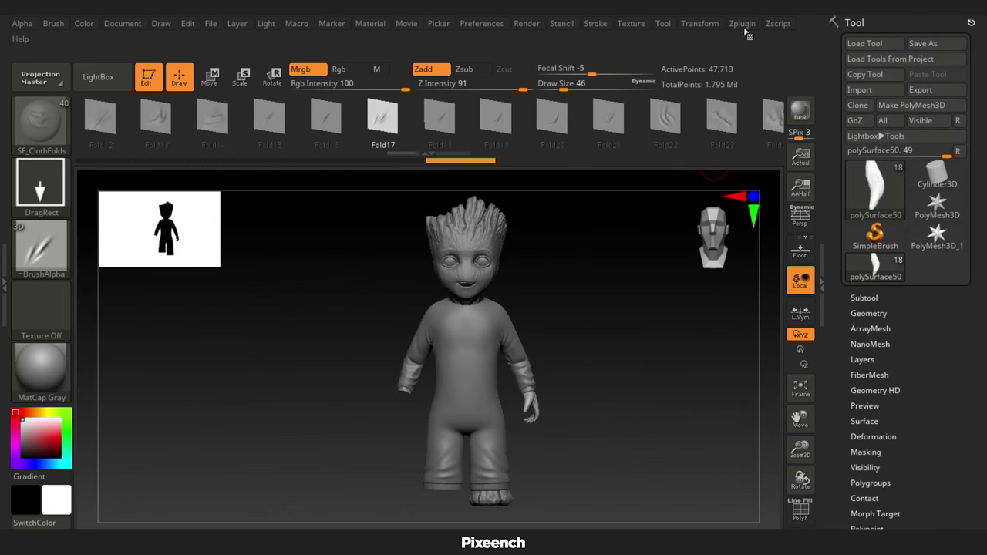
Create all maps in Multi Map Exporter and save them as groot in the Groot folder.
{"action": "left_click", "coordinate": [743, 25]}
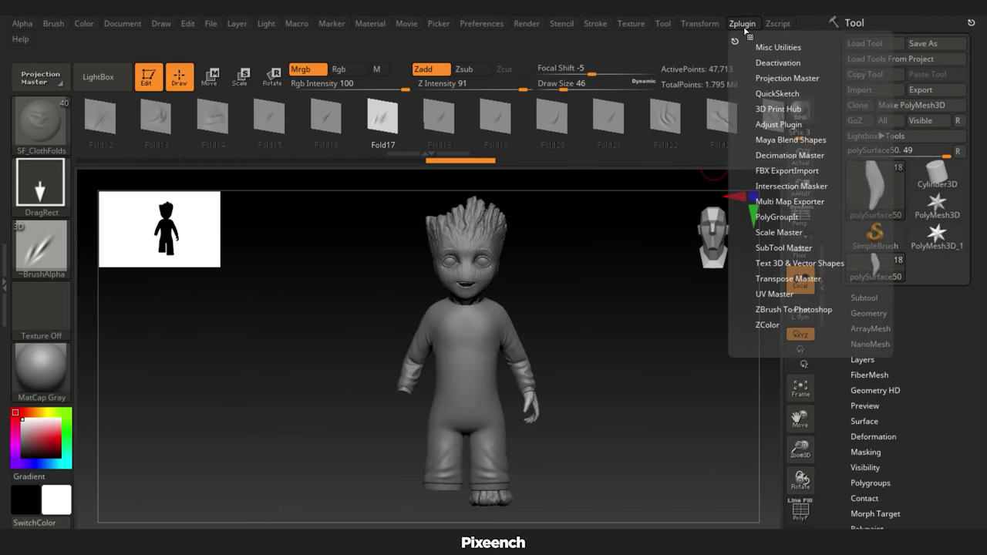
{"action": "left_click", "coordinate": [737, 42]}
{"action": "left_click", "coordinate": [76, 196]}
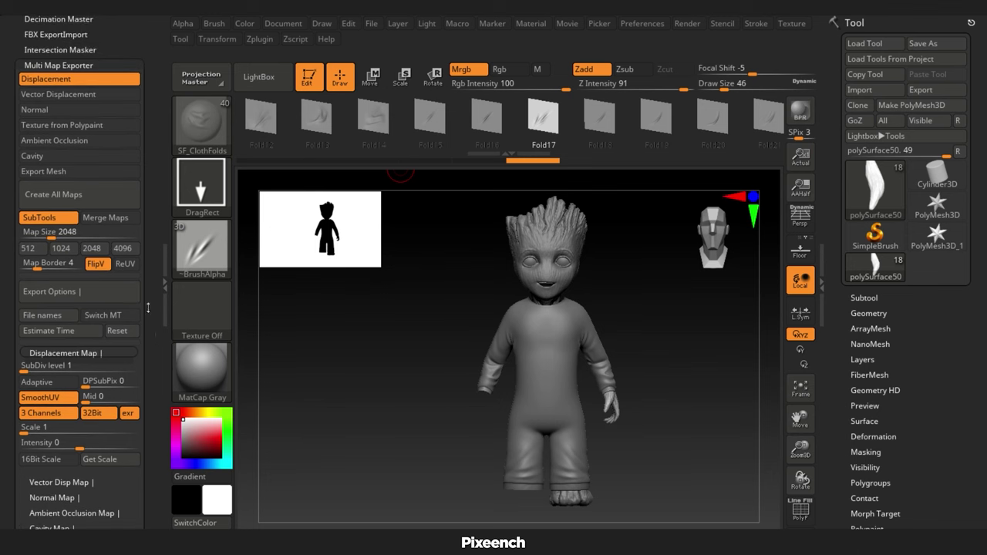
{"action": "left_click", "coordinate": [78, 192]}
{"action": "type", "text": "groot"}
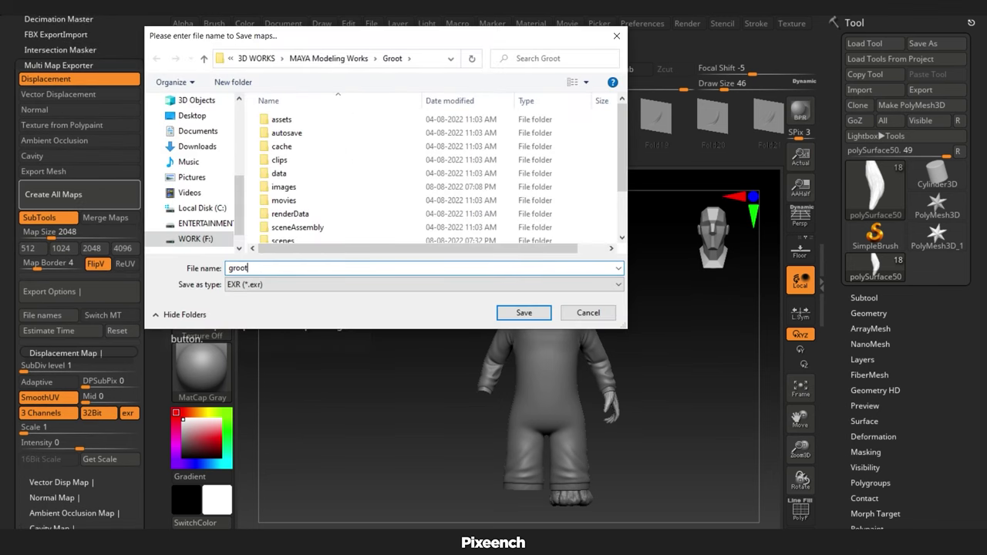
{"action": "key", "text": "Return"}
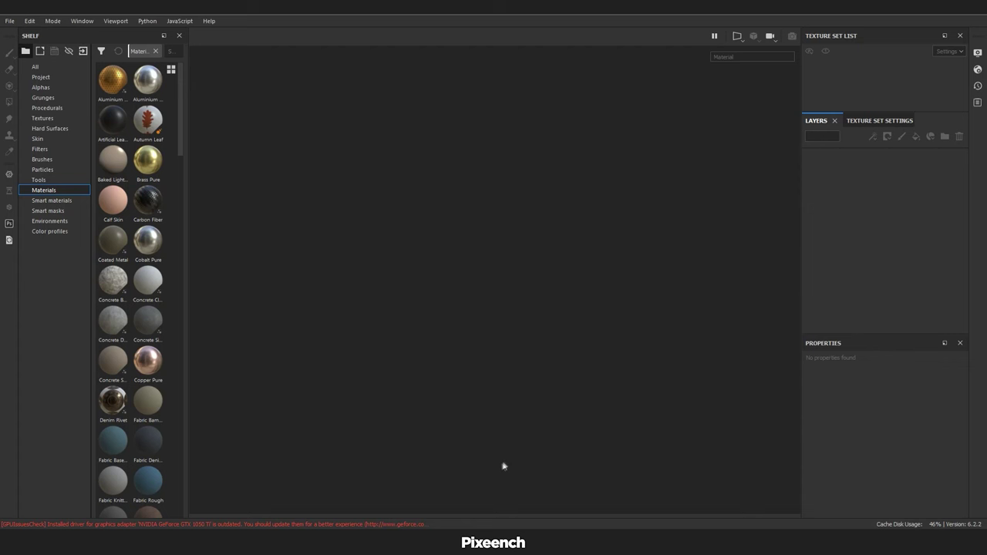
Create a new Substance Painter project using the Face.fbx mesh.
{"action": "left_click", "coordinate": [9, 21]}
{"action": "left_click", "coordinate": [44, 34]}
{"action": "left_click", "coordinate": [601, 124]}
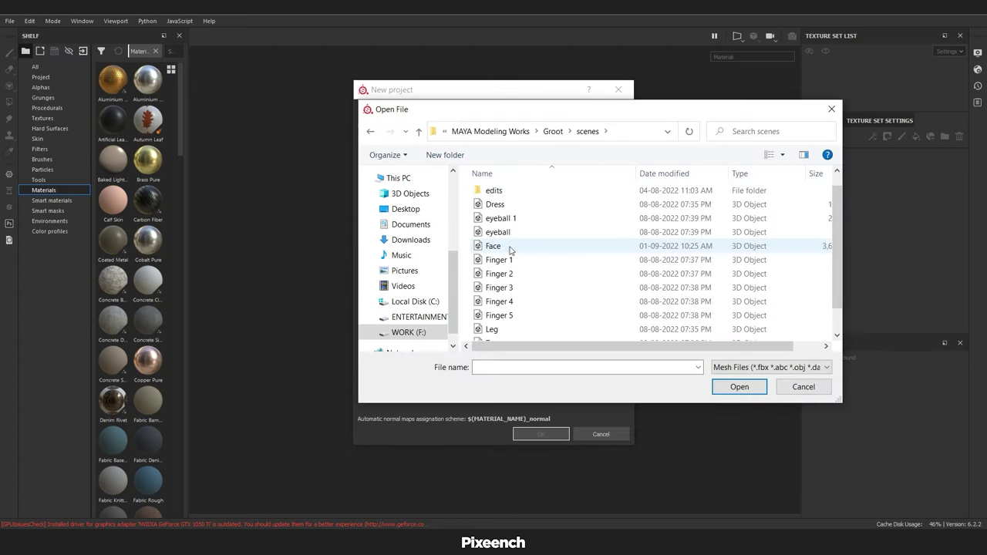
{"action": "double_click", "coordinate": [547, 224]}
{"action": "left_click", "coordinate": [441, 158]}
{"action": "left_click", "coordinate": [531, 433]}
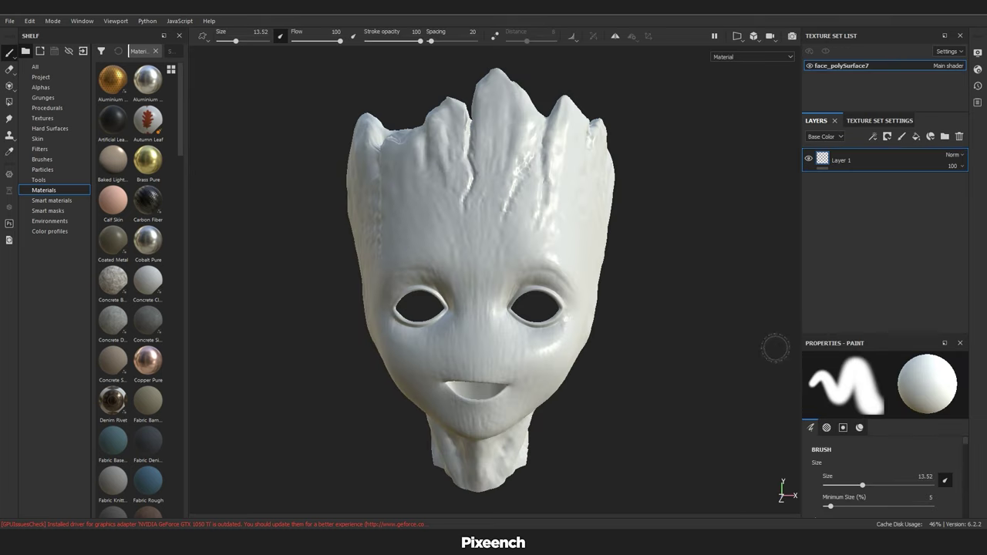
Bake mesh maps without ID, using Face H as the high-poly mesh at 4096.
{"action": "left_click", "coordinate": [877, 121]}
{"action": "scroll", "coordinate": [887, 231], "scroll_direction": "down", "scroll_amount": 5}
{"action": "left_click", "coordinate": [923, 306]}
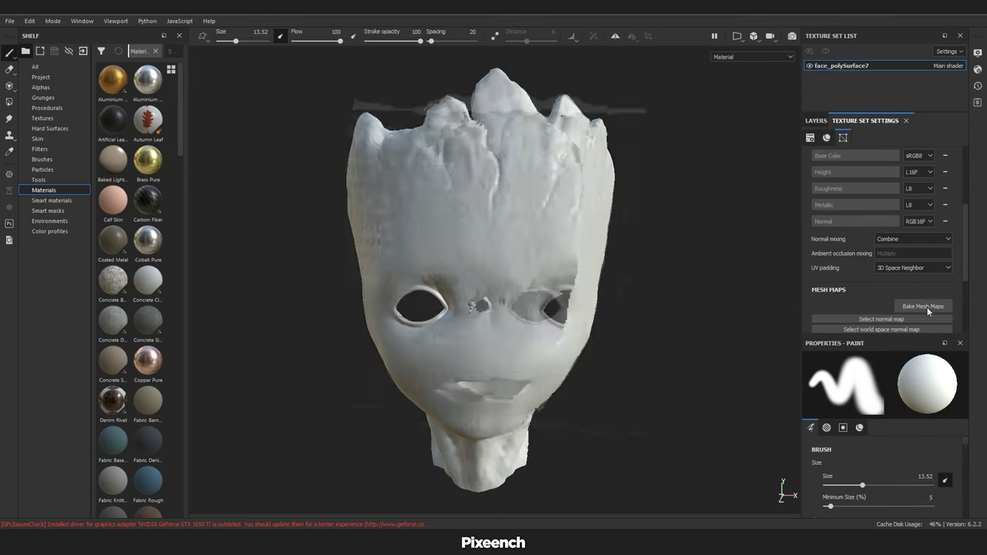
{"action": "left_click", "coordinate": [347, 222]}
{"action": "left_click", "coordinate": [631, 207]}
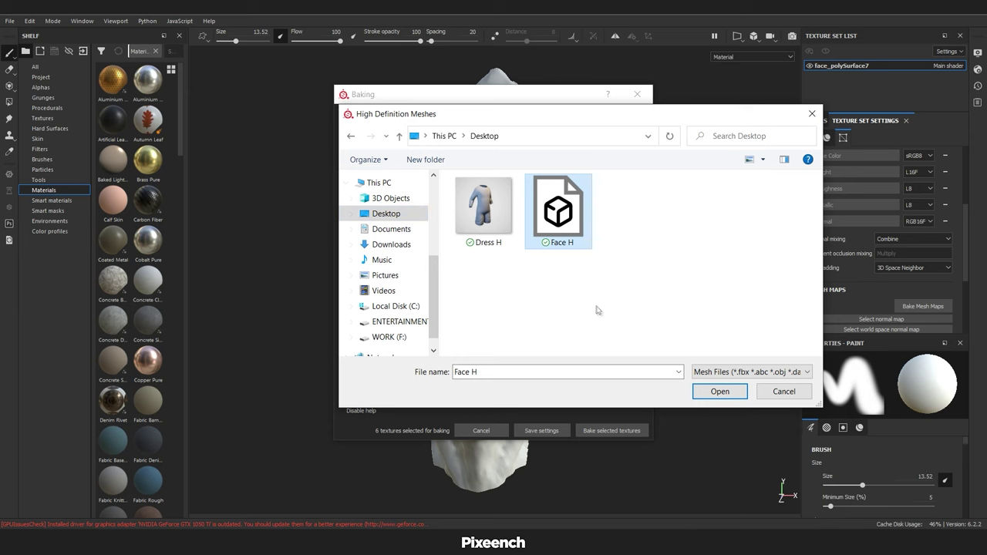
{"action": "left_click", "coordinate": [727, 451]}
{"action": "left_click", "coordinate": [505, 129]}
{"action": "left_click", "coordinate": [494, 178]}
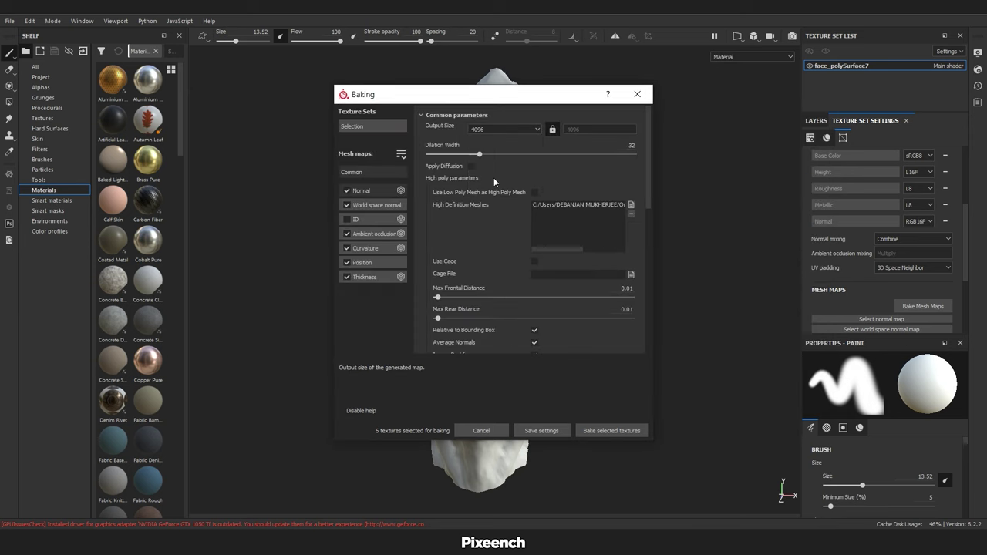
{"action": "left_click", "coordinate": [600, 430]}
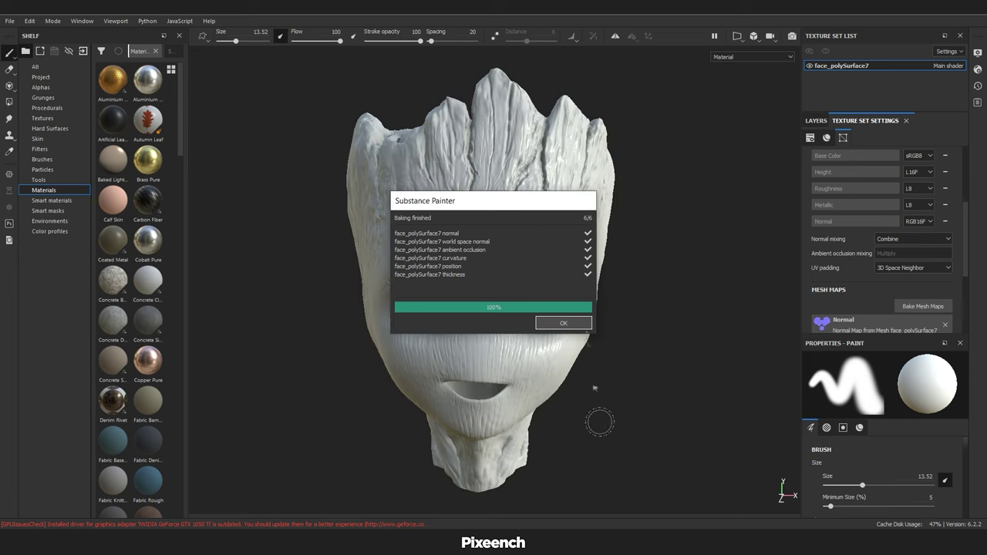
Apply the Wood Walnut smart material to the face and hide its Sharpen and Wood Fibers layers.
{"action": "left_click", "coordinate": [52, 200]}
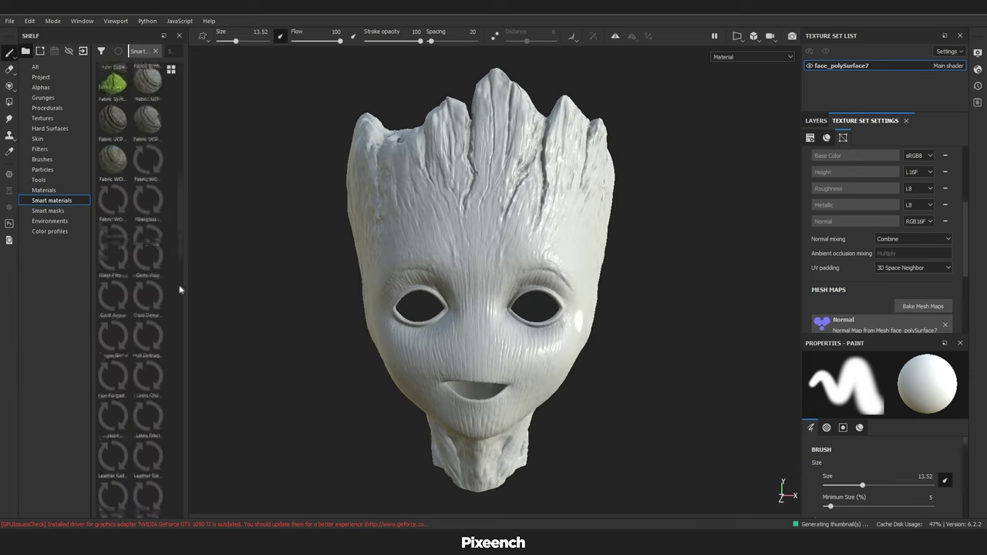
{"action": "mouse_move", "coordinate": [182, 140]}
{"action": "left_mouse_down"}
{"action": "mouse_move", "coordinate": [181, 493]}
{"action": "mouse_move", "coordinate": [469, 236]}
{"action": "left_mouse_up"}
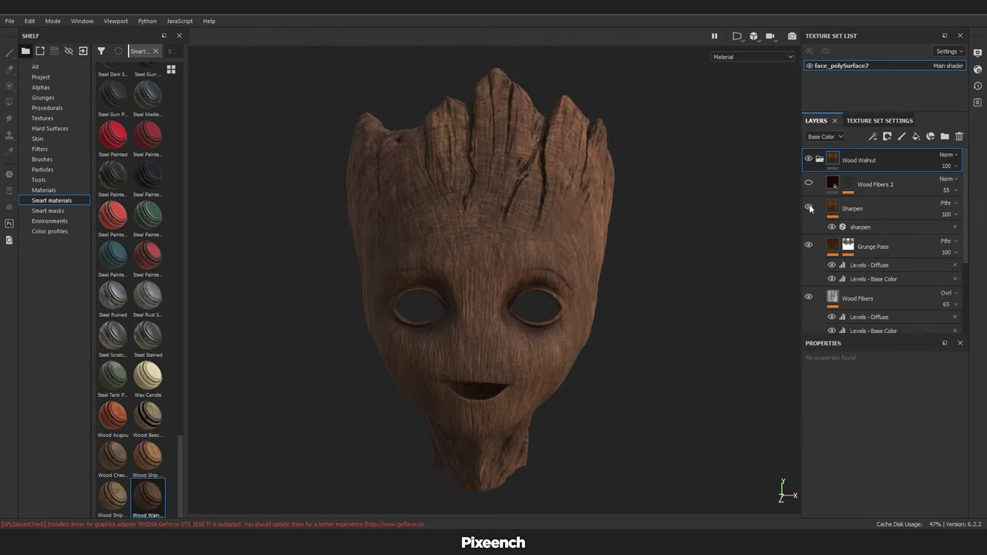
{"action": "left_click", "coordinate": [809, 208]}
{"action": "left_click_drag", "start_coordinate": [965, 231], "coordinate": [964, 287]}
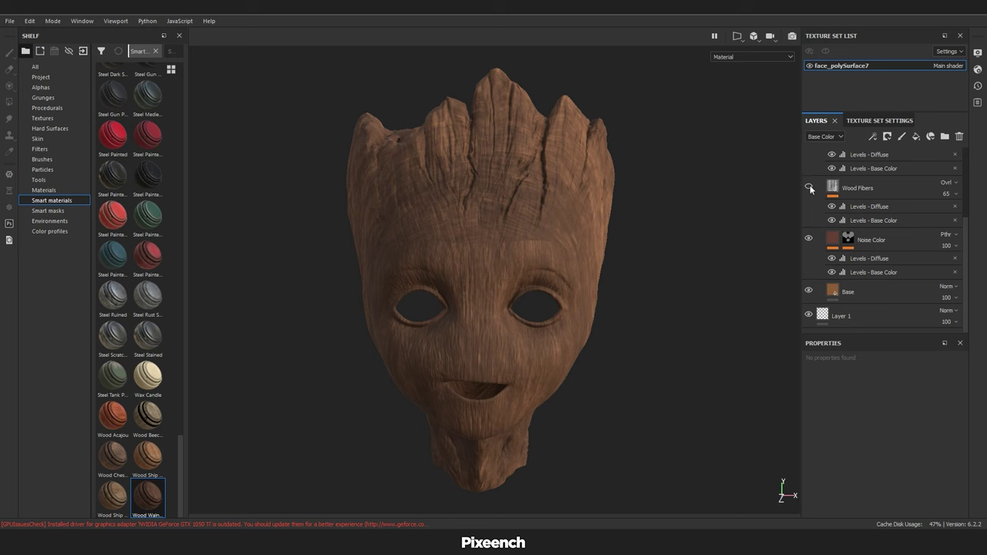
{"action": "left_click", "coordinate": [809, 187]}
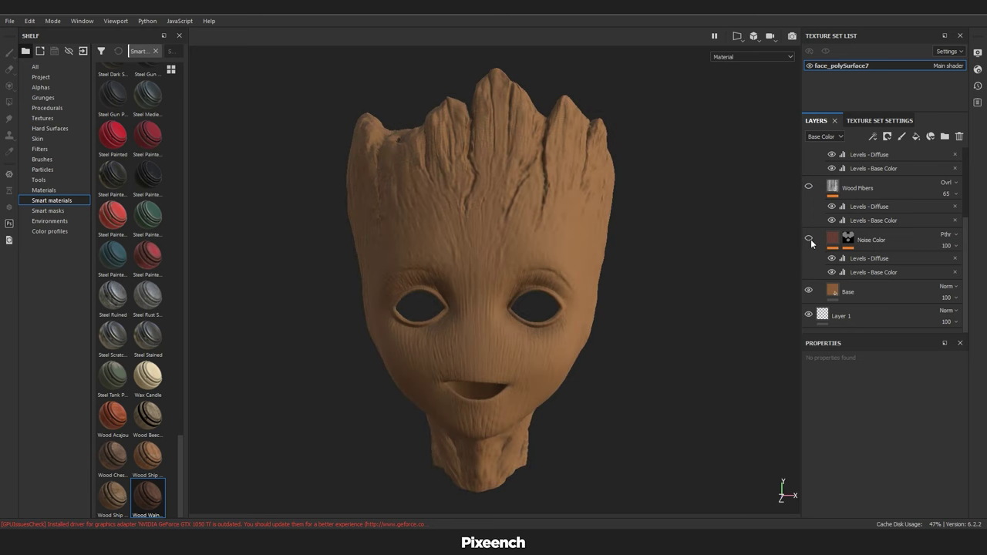
Set the Base fill to tri-planar projection and darken its base colour to deep brown.
{"action": "left_click", "coordinate": [836, 292]}
{"action": "left_click", "coordinate": [898, 399]}
{"action": "left_click", "coordinate": [858, 428]}
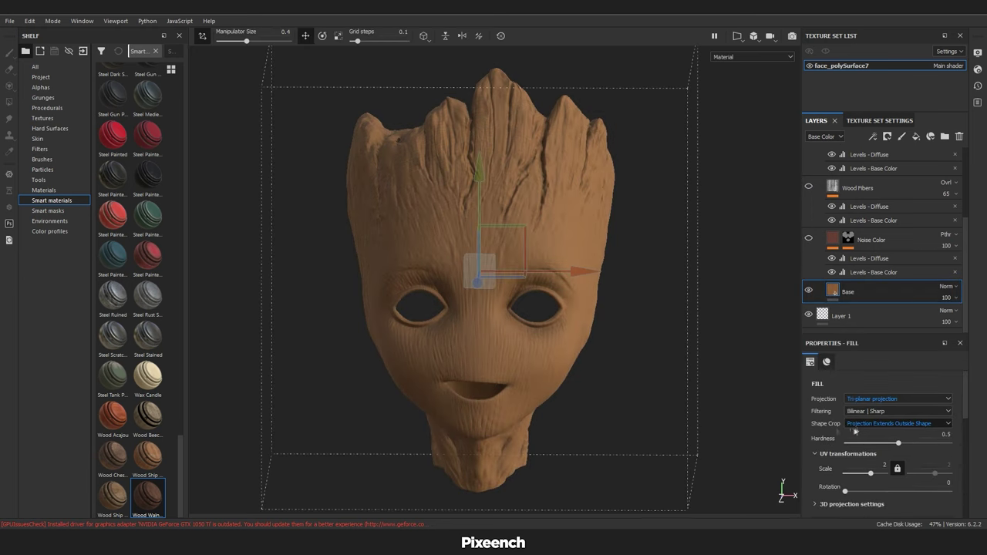
{"action": "left_click_drag", "start_coordinate": [720, 382], "coordinate": [699, 381], "text": "alt"}
{"action": "scroll", "coordinate": [968, 407], "scroll_direction": "down", "scroll_amount": 5}
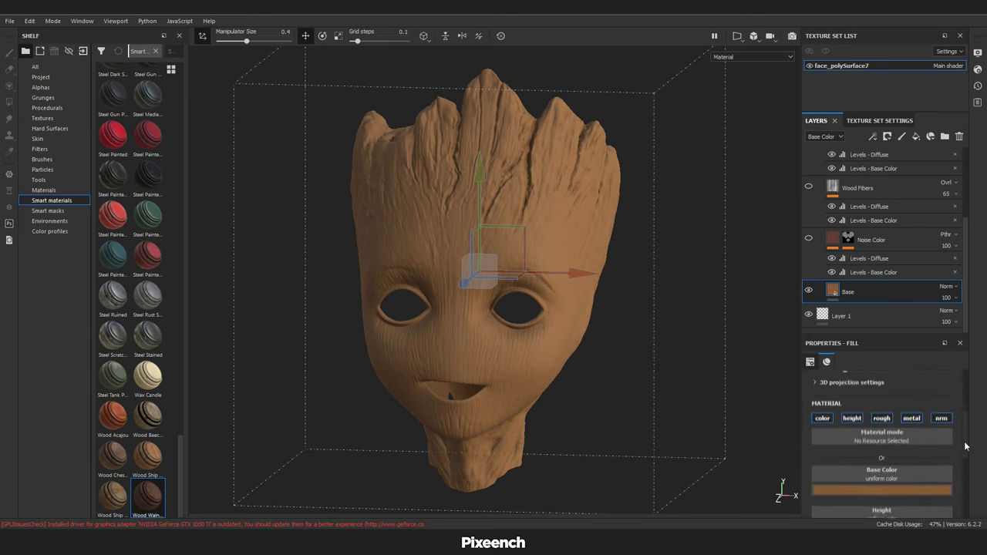
{"action": "left_click", "coordinate": [930, 460]}
{"action": "left_click", "coordinate": [876, 376]}
{"action": "left_click_drag", "start_coordinate": [876, 376], "coordinate": [868, 391]}
{"action": "left_click_drag", "start_coordinate": [973, 390], "coordinate": [973, 392]}
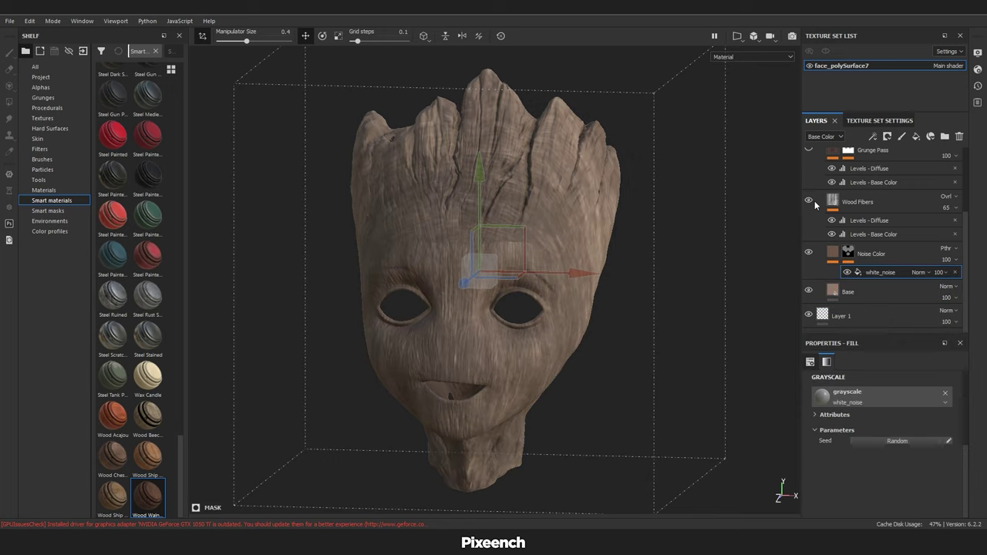
Change the projection mode of the Wood Fibers 2 layer.
{"action": "left_click", "coordinate": [858, 204]}
{"action": "scroll", "coordinate": [864, 427], "scroll_direction": "down", "scroll_amount": 2}
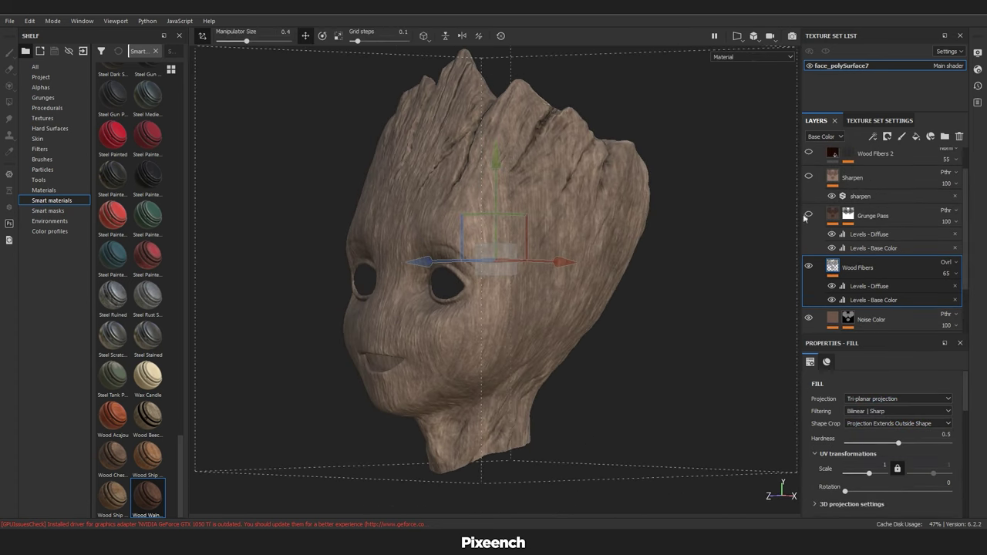
{"action": "scroll", "coordinate": [887, 432], "scroll_direction": "down", "scroll_amount": 5}
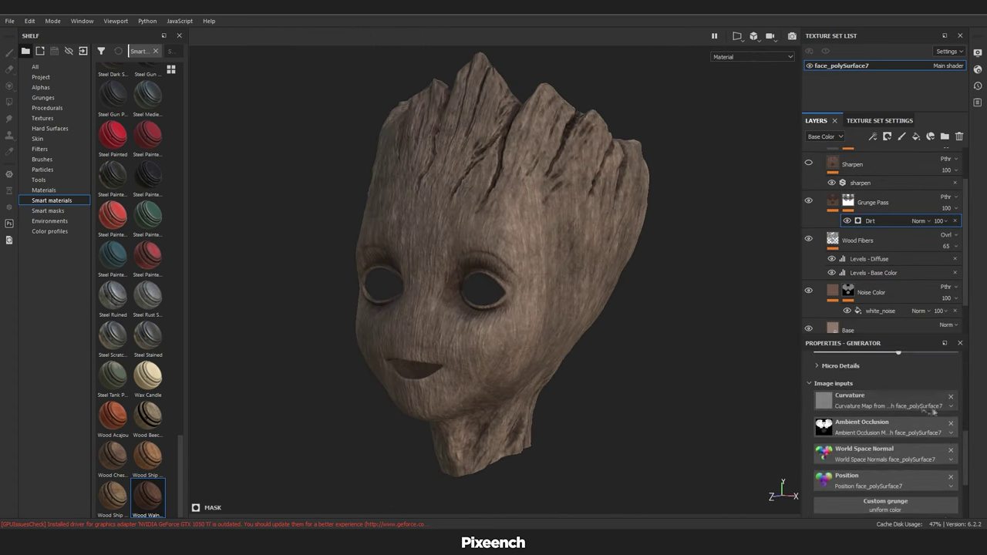
{"action": "left_click_drag", "start_coordinate": [980, 306], "coordinate": [977, 342]}
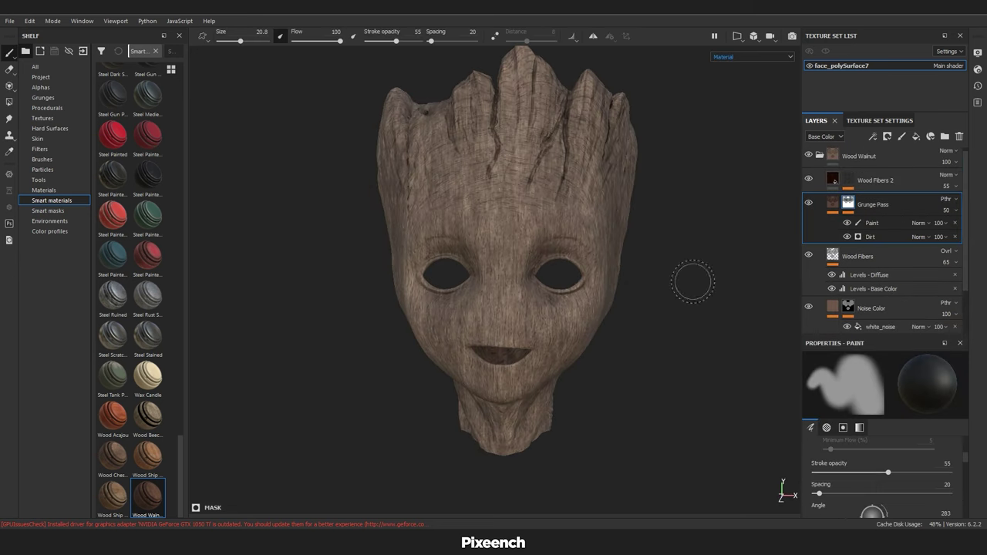
{"action": "left_click_drag", "start_coordinate": [690, 283], "coordinate": [640, 352], "text": "alt"}
{"action": "left_click", "coordinate": [899, 398]}
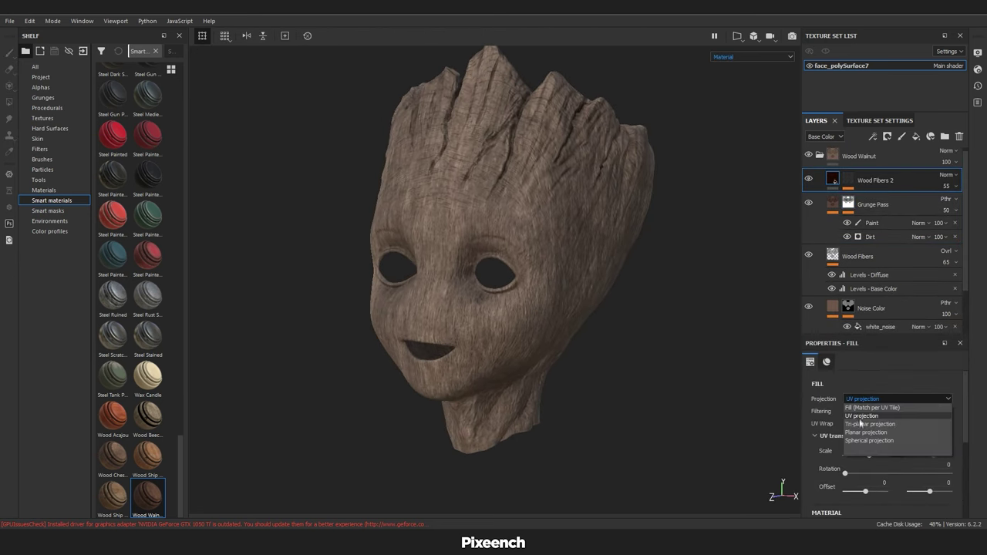
{"action": "left_click", "coordinate": [864, 410]}
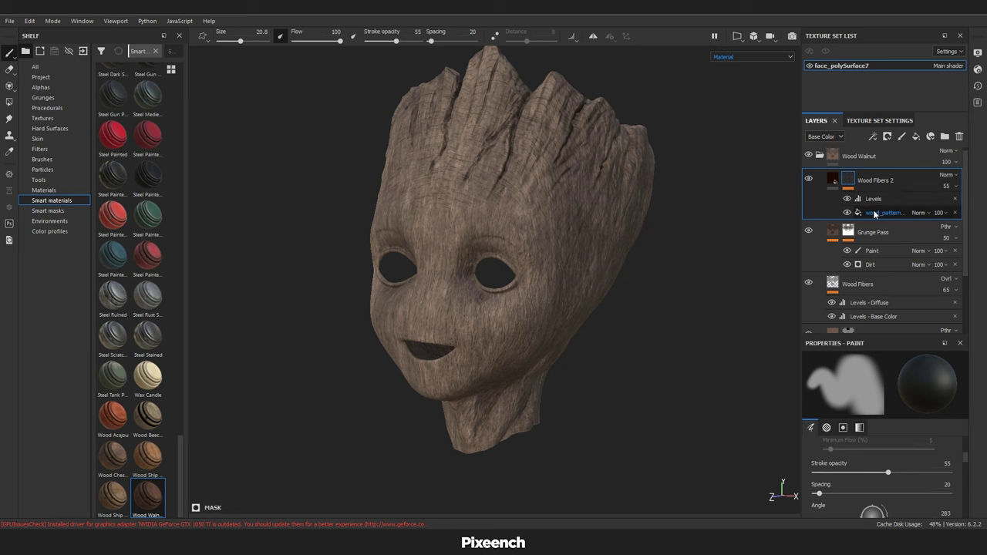
Switch the wood_pattern fill to tri-planar projection and rescale the wood grain.
{"action": "left_click", "coordinate": [874, 213]}
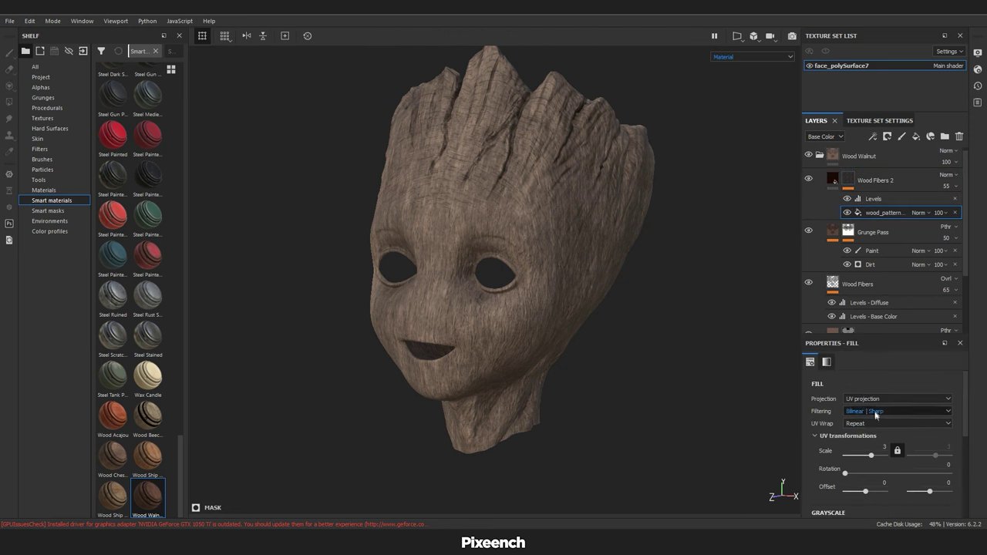
{"action": "left_click", "coordinate": [899, 403]}
{"action": "left_click", "coordinate": [879, 419]}
{"action": "left_click_drag", "start_coordinate": [895, 468], "coordinate": [885, 466]}
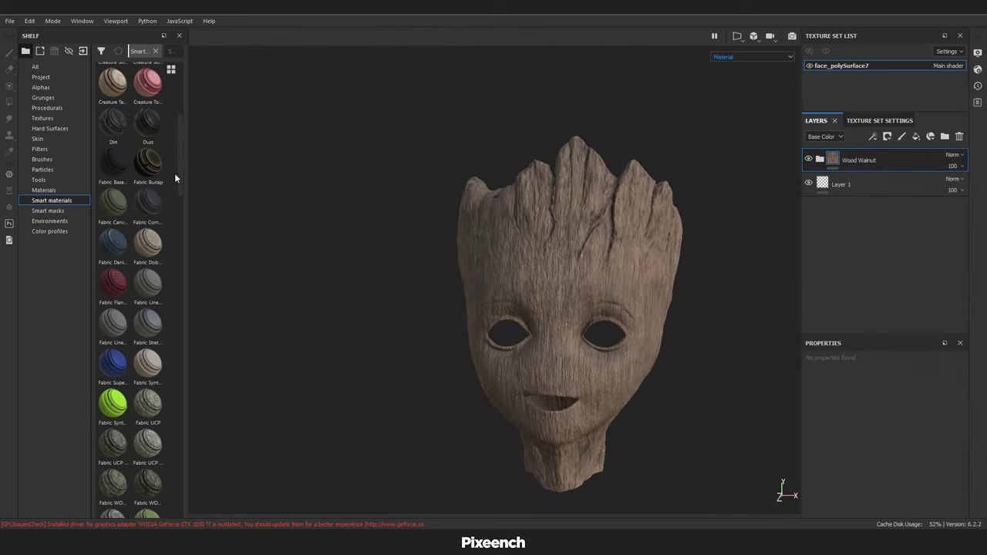
{"action": "scroll", "coordinate": [174, 176], "scroll_direction": "down", "scroll_amount": 5}
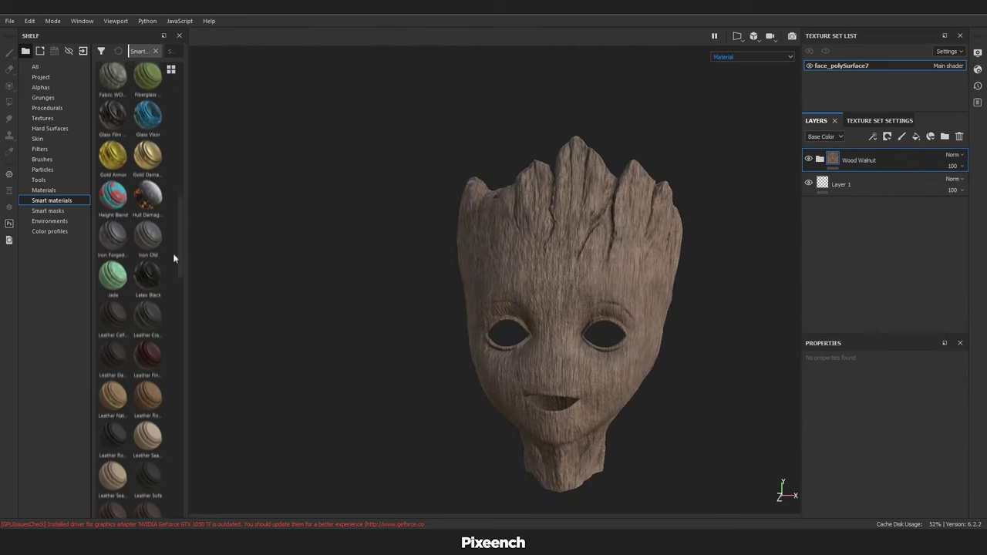
{"action": "scroll", "coordinate": [174, 277], "scroll_direction": "down", "scroll_amount": 5}
Add the mossy_rock smart material with a black mask and paint moss on the head top.
{"action": "left_click_drag", "start_coordinate": [148, 266], "coordinate": [599, 221]}
{"action": "right_click", "coordinate": [880, 160]}
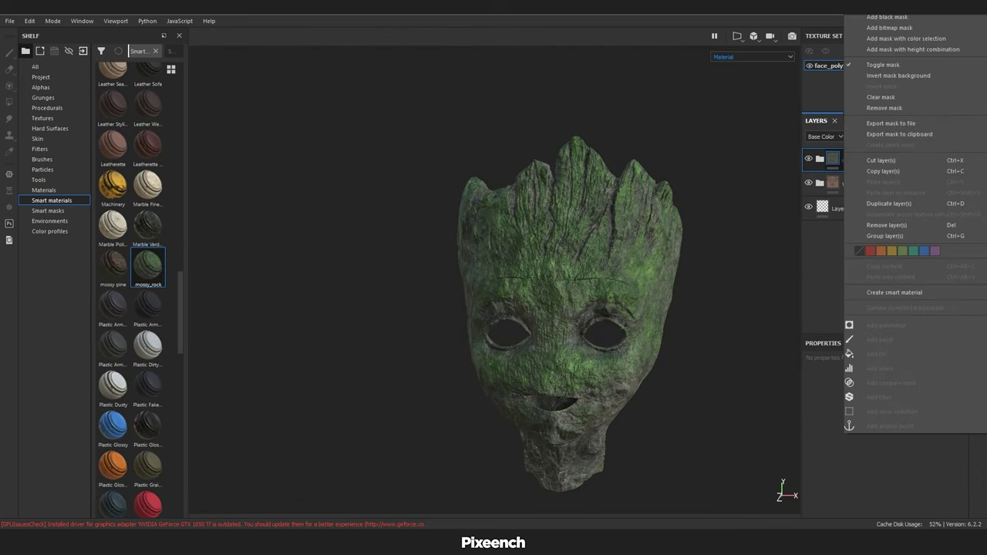
{"action": "left_click", "coordinate": [887, 16]}
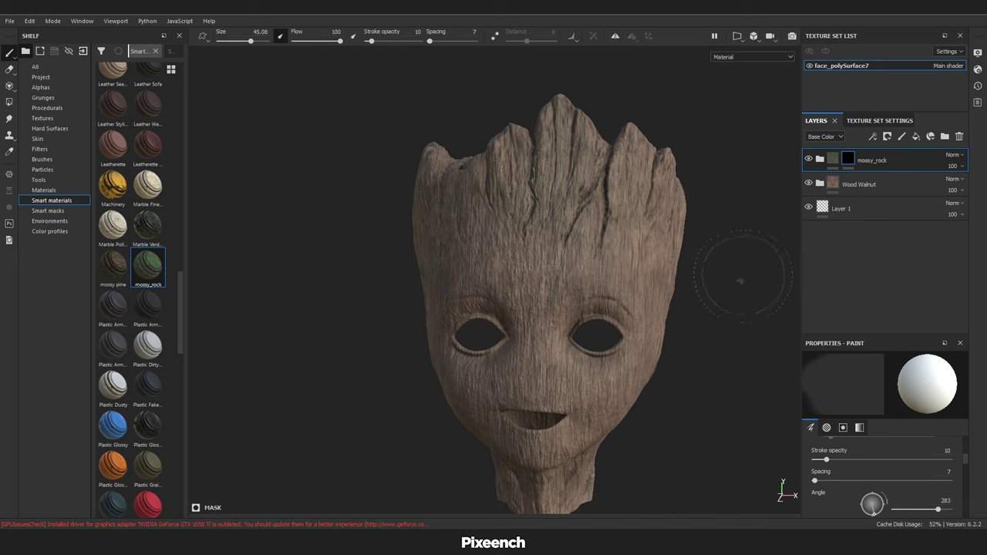
{"action": "left_click_drag", "start_coordinate": [741, 281], "coordinate": [694, 281], "text": "alt"}
{"action": "left_click_drag", "start_coordinate": [716, 166], "coordinate": [779, 170], "text": "alt"}
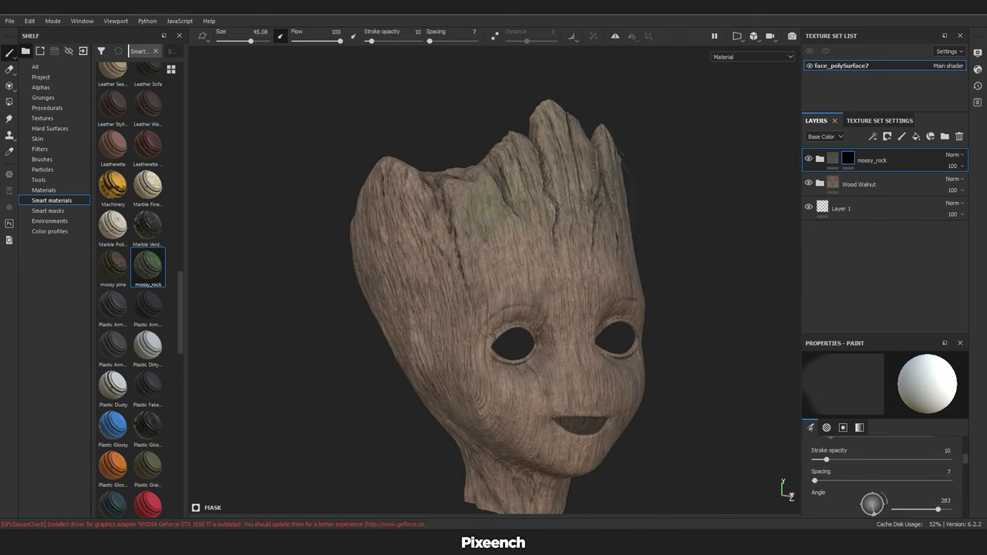
{"action": "left_click_drag", "start_coordinate": [362, 235], "coordinate": [422, 237], "text": "alt"}
{"action": "mouse_move", "coordinate": [386, 191]}
{"action": "left_mouse_down", "text": "alt"}
{"action": "mouse_move", "coordinate": [519, 237]}
{"action": "mouse_move", "coordinate": [655, 241]}
{"action": "left_mouse_up", "text": "alt"}
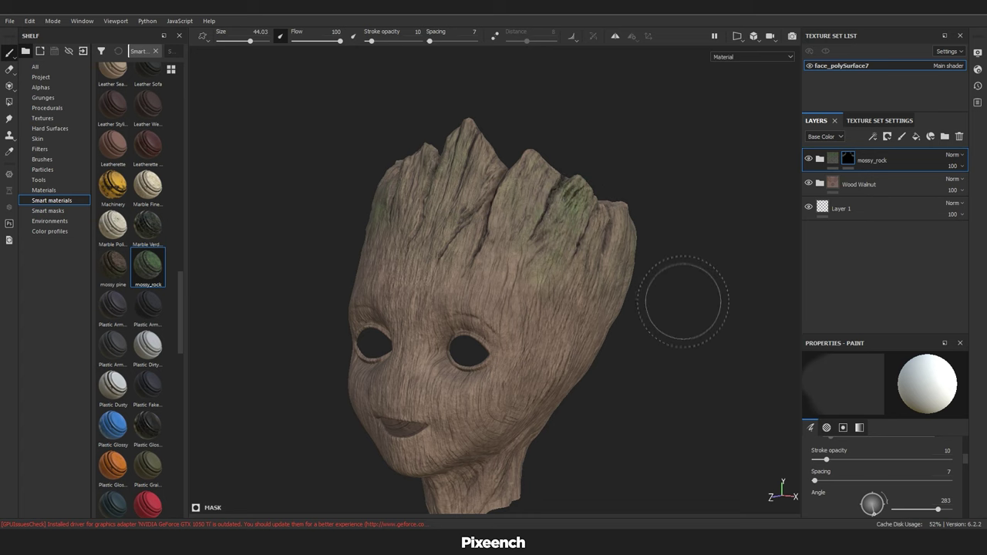
{"action": "mouse_move", "coordinate": [683, 301]}
{"action": "left_mouse_down", "text": "alt"}
{"action": "mouse_move", "coordinate": [501, 172]}
{"action": "mouse_move", "coordinate": [525, 293]}
{"action": "left_mouse_up", "text": "alt"}
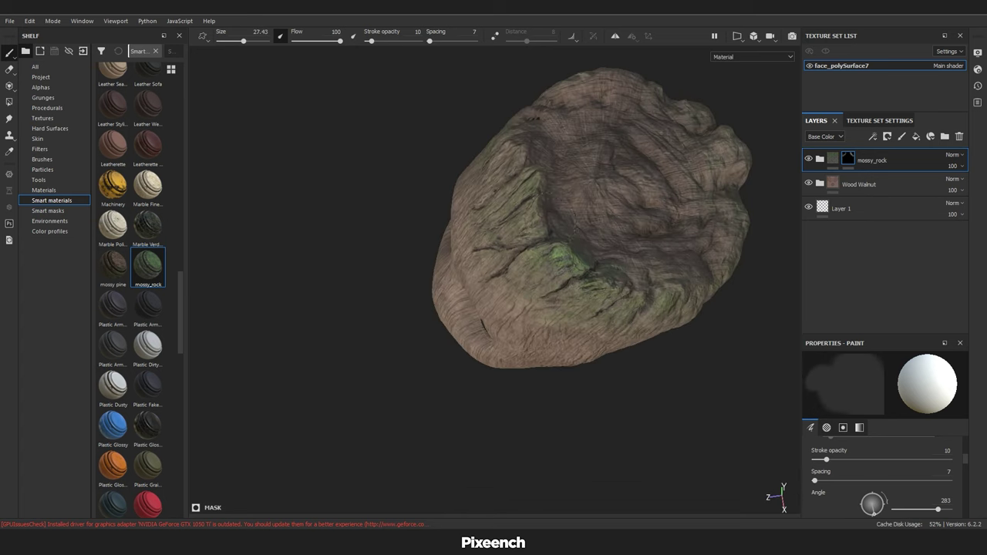
{"action": "left_click_drag", "start_coordinate": [537, 200], "coordinate": [422, 332], "text": "alt"}
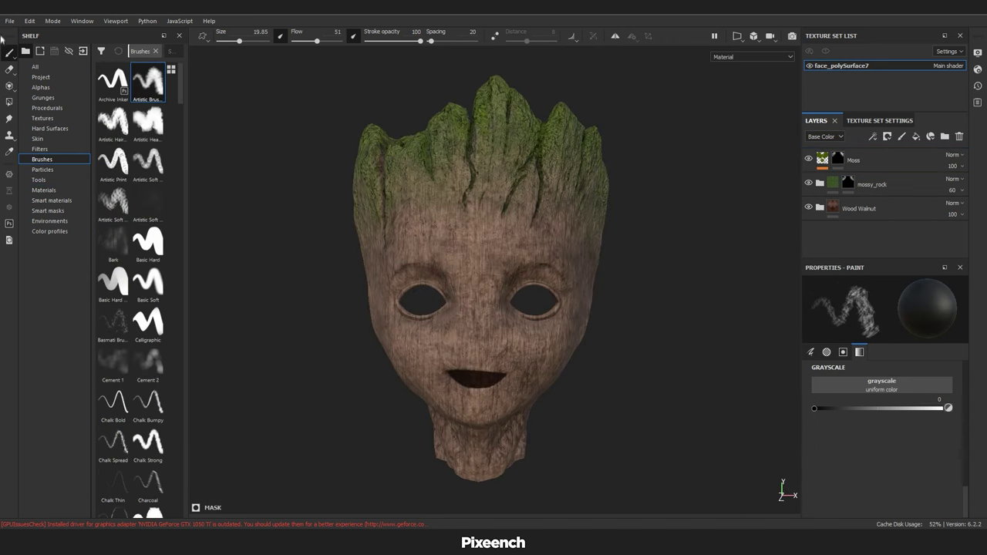
Export the face textures with the Arnold (AiStandard) output template.
{"action": "left_click", "coordinate": [10, 21]}
{"action": "left_click", "coordinate": [29, 204]}
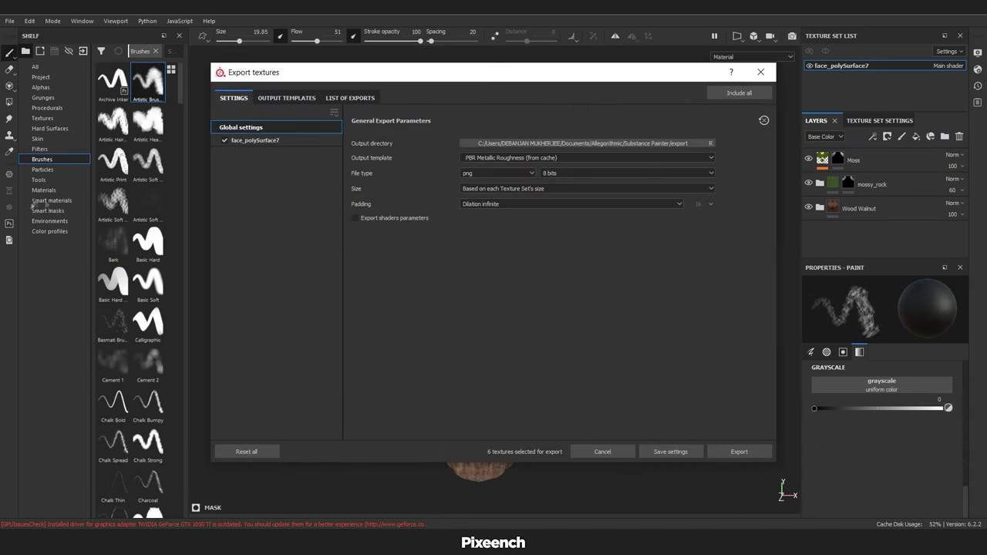
{"action": "left_click", "coordinate": [571, 158]}
{"action": "left_click", "coordinate": [551, 249]}
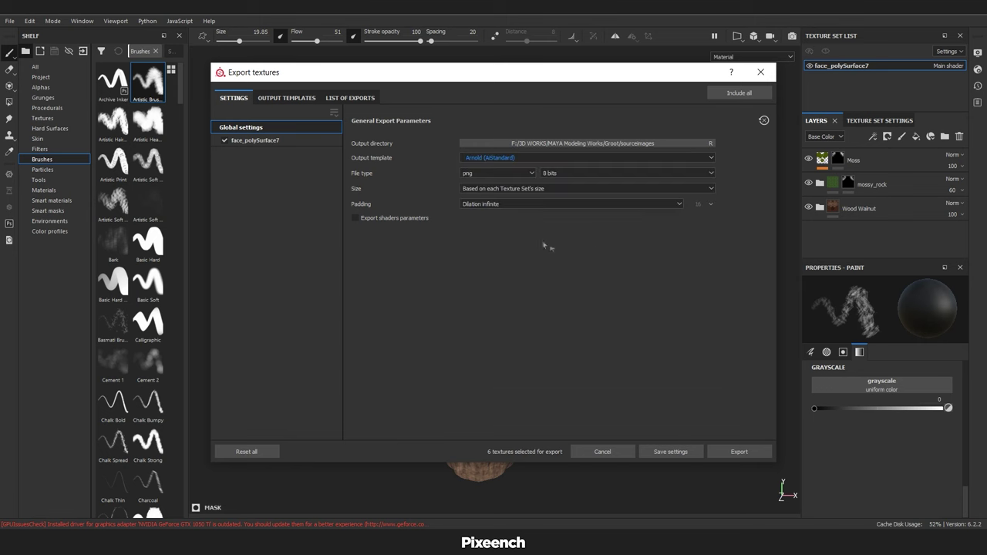
{"action": "left_click", "coordinate": [286, 98]}
{"action": "left_click", "coordinate": [234, 98]}
{"action": "left_click", "coordinate": [739, 453]}
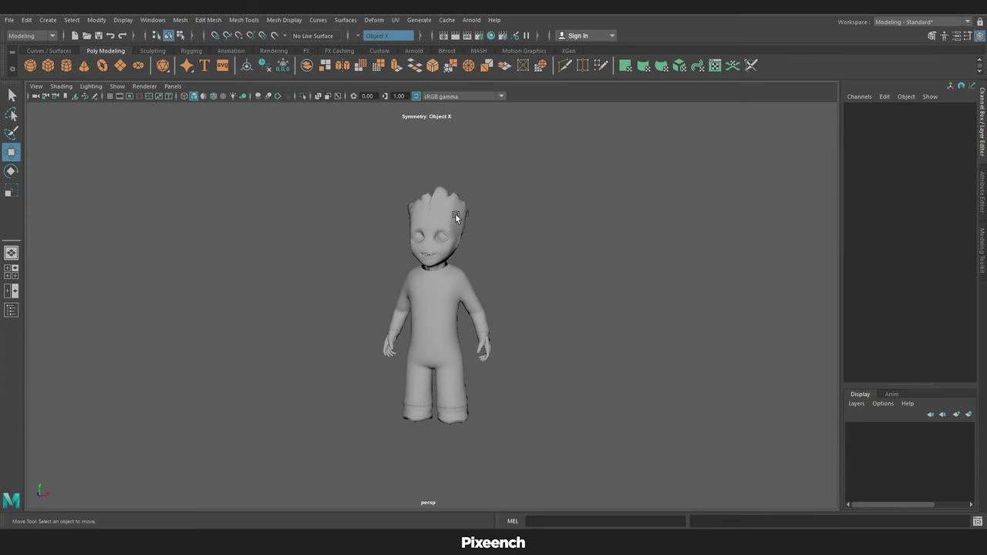
{"action": "right_click_drag", "start_coordinate": [444, 203], "coordinate": [452, 355]}
Assign a new aiStandardSurface material to the face.
{"action": "left_click", "coordinate": [442, 467]}
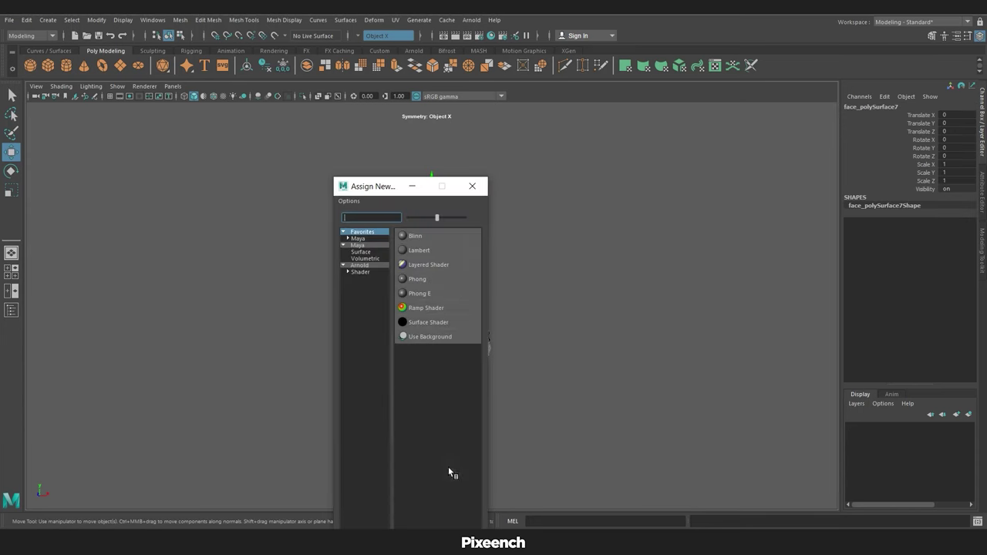
{"action": "left_click", "coordinate": [361, 273]}
{"action": "left_click", "coordinate": [419, 377]}
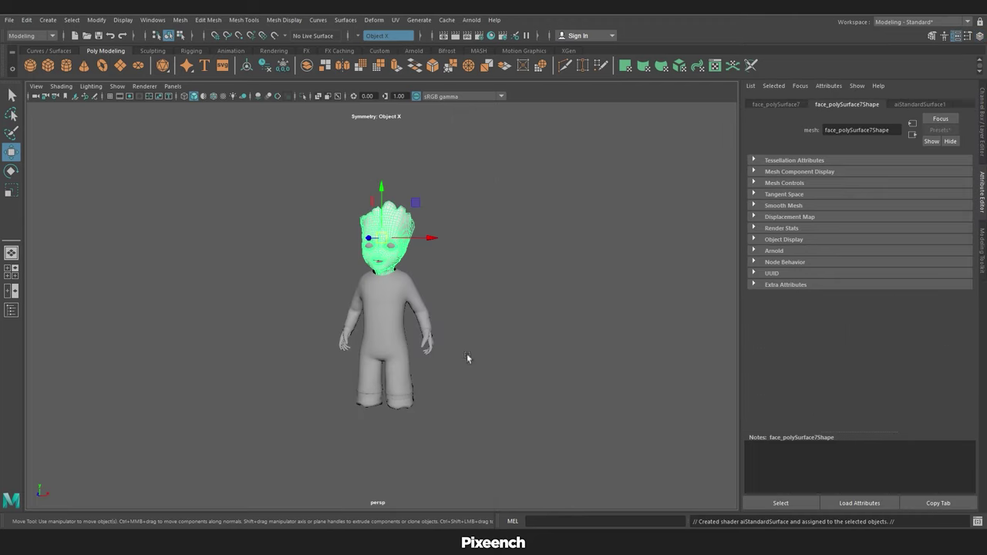
In Hypershade, add a UDIM (Mari) displacement file texture loaded with the face displacement map.
{"action": "left_click", "coordinate": [494, 36]}
{"action": "left_click", "coordinate": [789, 433]}
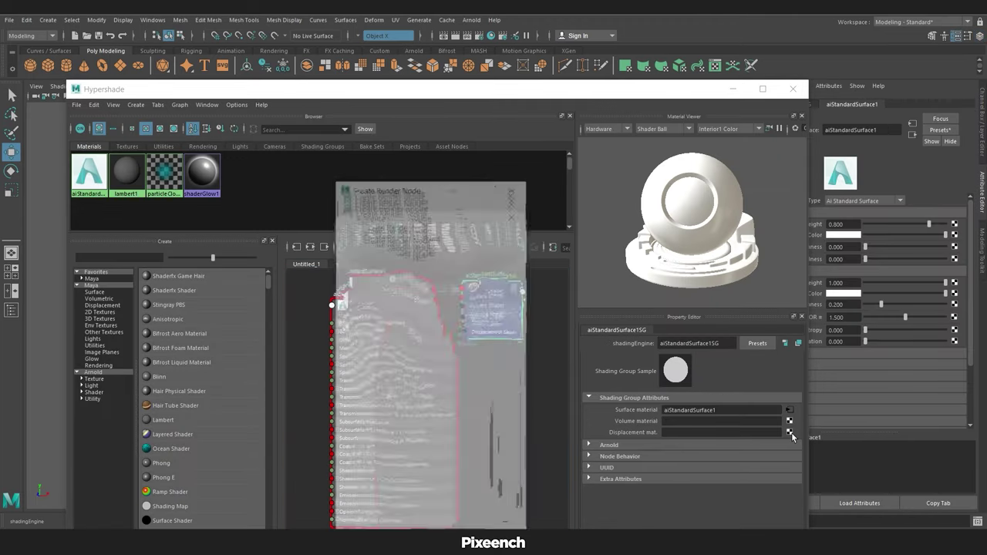
{"action": "left_click", "coordinate": [433, 287]}
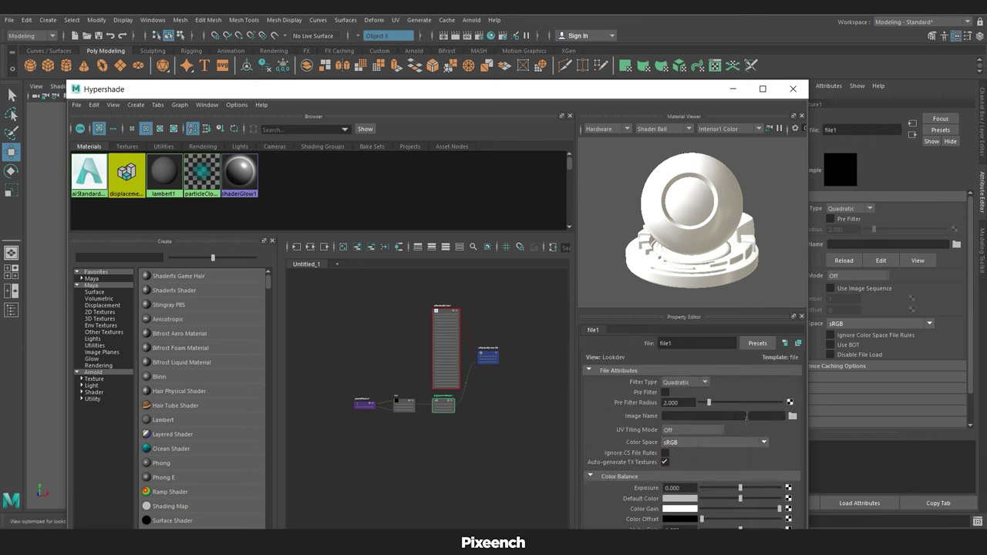
{"action": "left_click", "coordinate": [690, 430]}
{"action": "left_click", "coordinate": [689, 472]}
{"action": "left_click", "coordinate": [785, 417]}
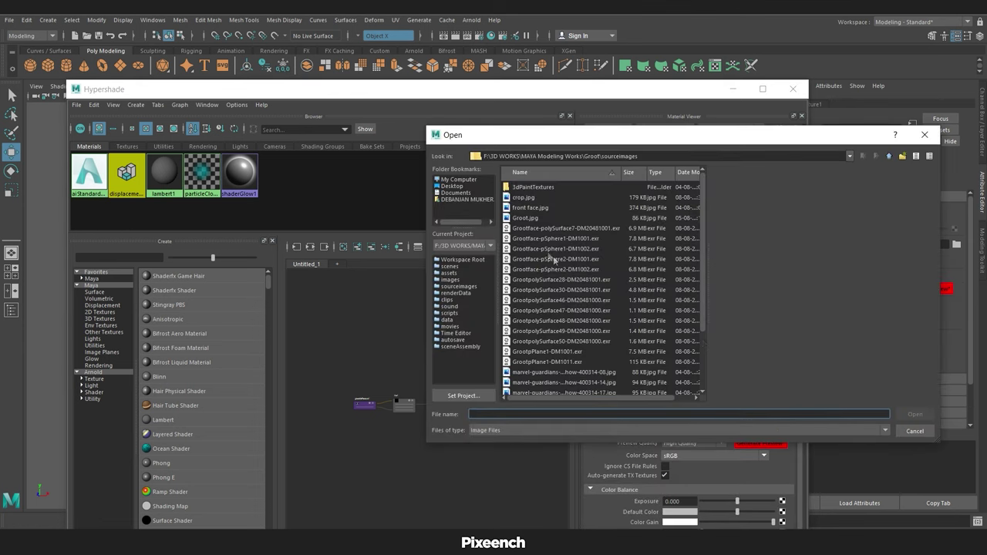
{"action": "left_click", "coordinate": [547, 232]}
{"action": "left_click", "coordinate": [916, 415]}
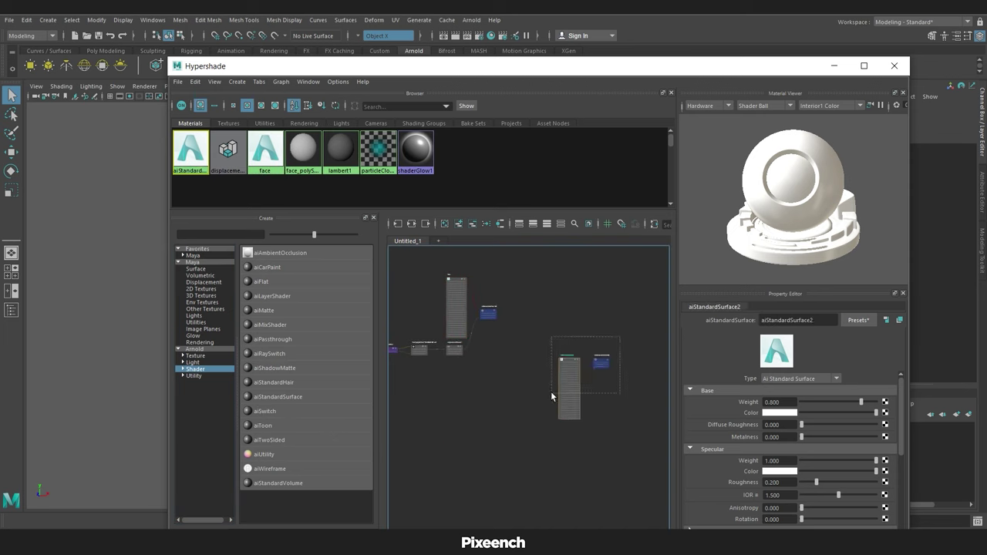
Create two aiStandardSurface shaders and give one the UDIM displacement map polySurface30-DM20481001.exr.
{"action": "left_click_drag", "start_coordinate": [567, 401], "coordinate": [458, 418]}
{"action": "left_click", "coordinate": [278, 397]}
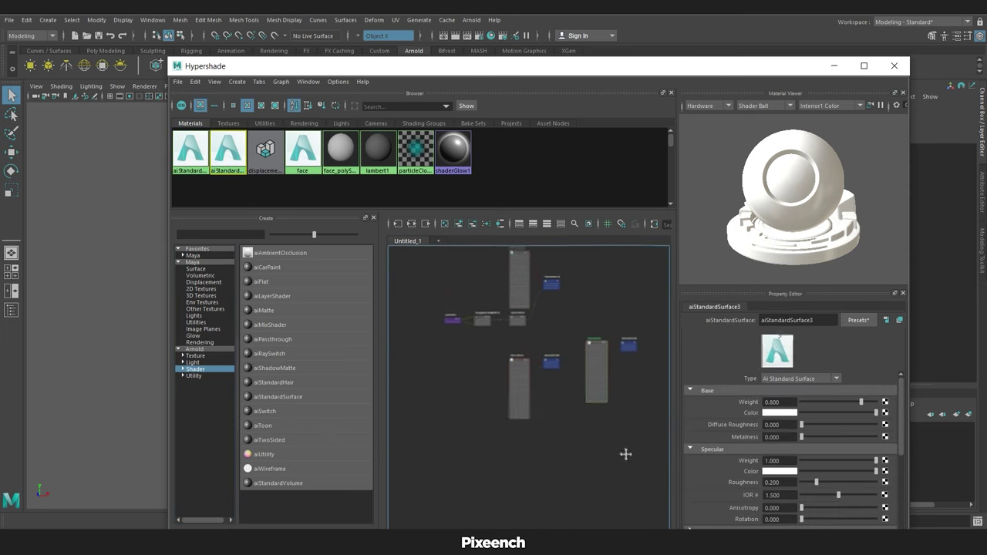
{"action": "left_click_drag", "start_coordinate": [584, 344], "coordinate": [508, 451]}
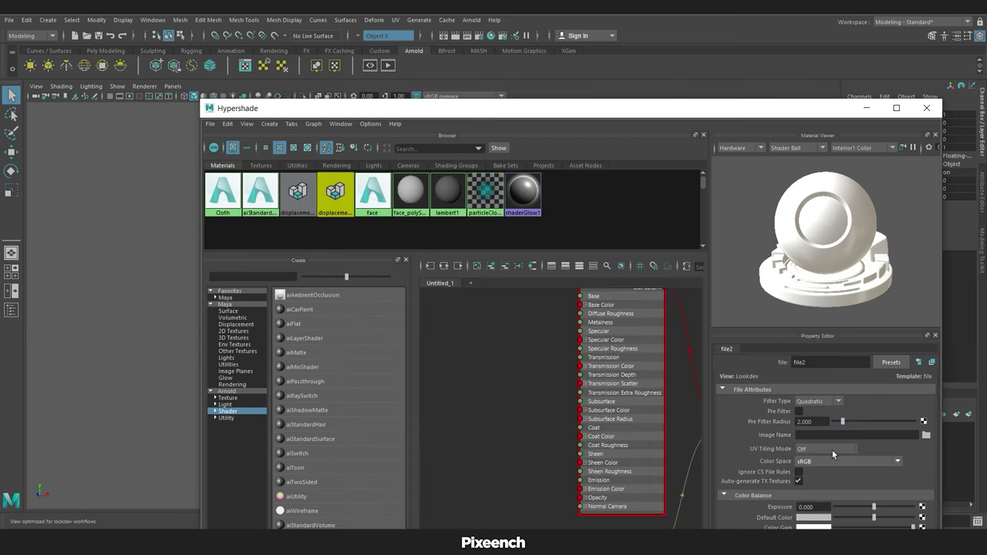
{"action": "left_click", "coordinate": [819, 492]}
{"action": "left_click", "coordinate": [926, 435]}
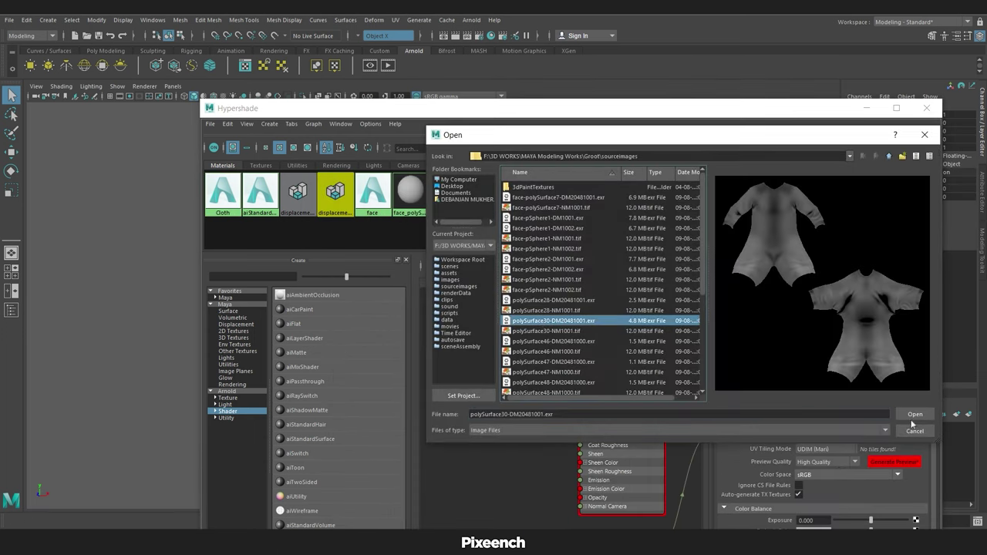
{"action": "left_click", "coordinate": [916, 419]}
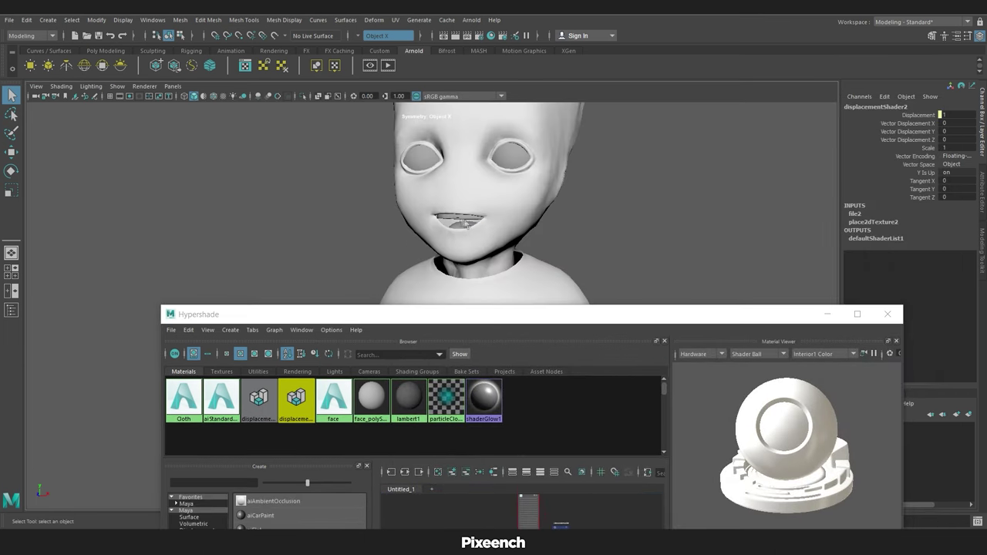
Name the mouth plane's material Teeth and add two more aiStandardSurface shaders.
{"action": "left_click", "coordinate": [465, 223]}
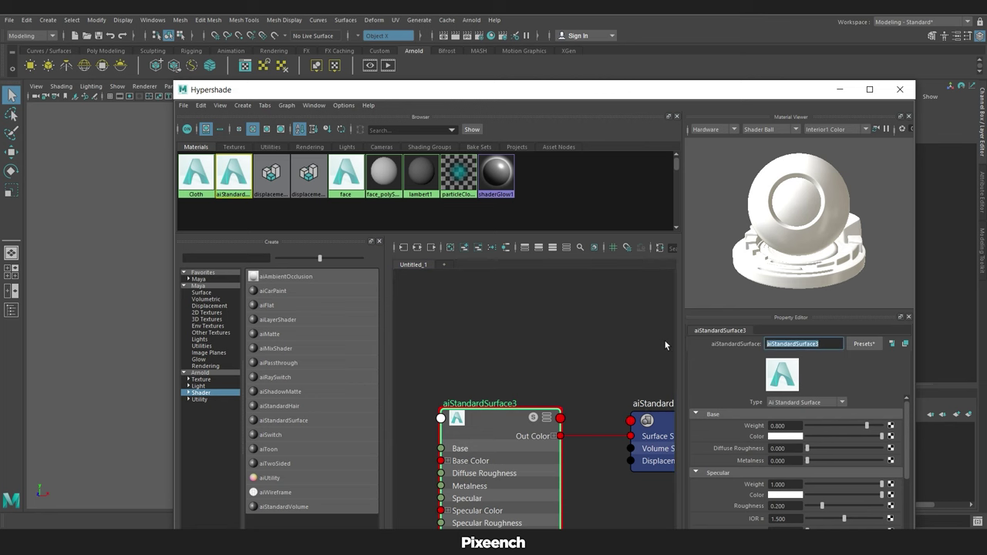
{"action": "type", "text": "Teeth"}
{"action": "key", "text": "Return"}
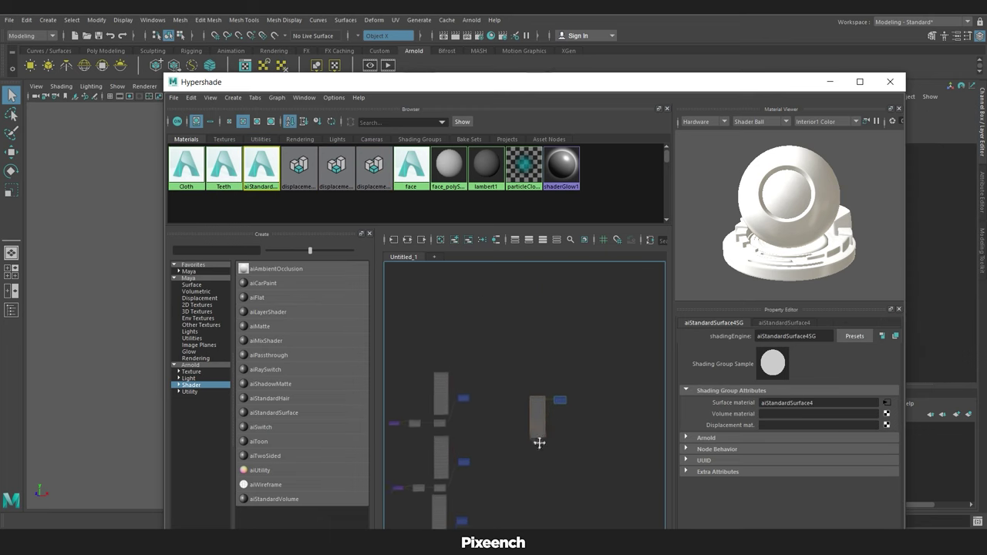
{"action": "left_click", "coordinate": [581, 433]}
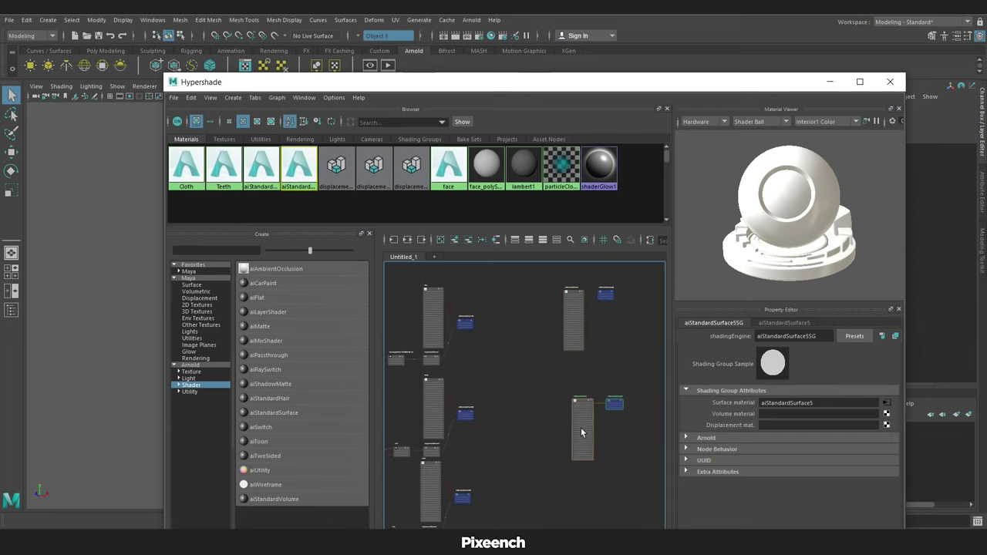
{"action": "left_click", "coordinate": [274, 413]}
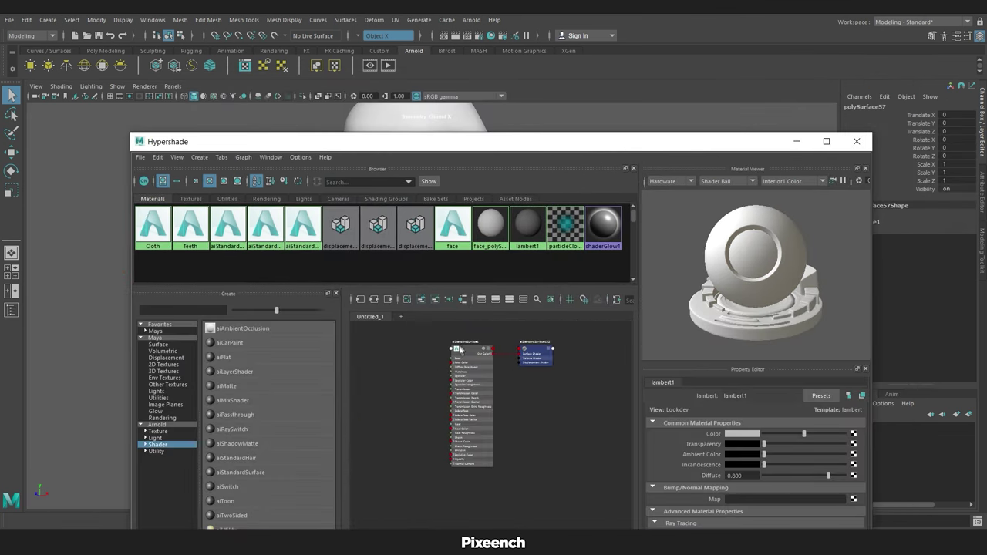
Give the Thum material a UDIM (Mari) displacement file map.
{"action": "left_click", "coordinate": [460, 350]}
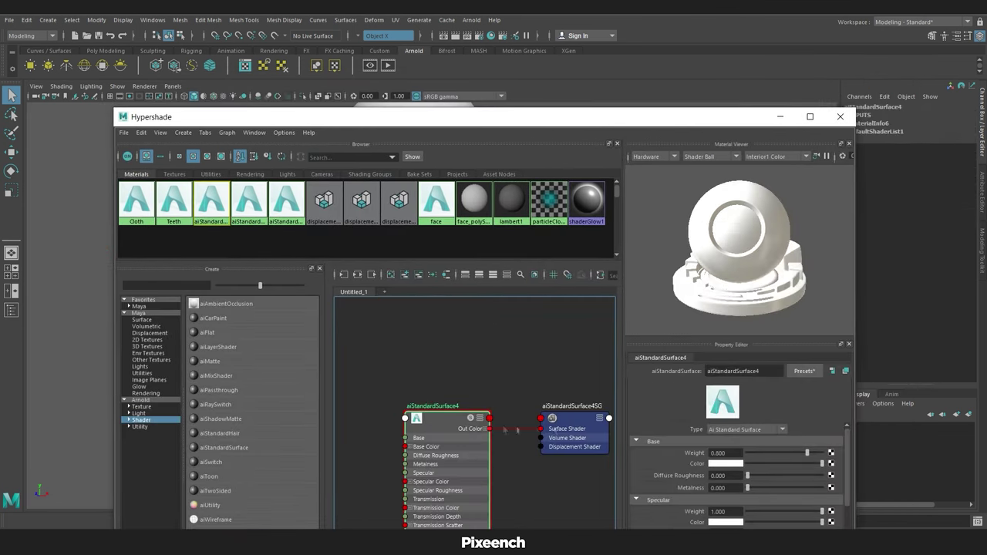
{"action": "scroll", "coordinate": [483, 414], "scroll_direction": "down", "scroll_amount": 3}
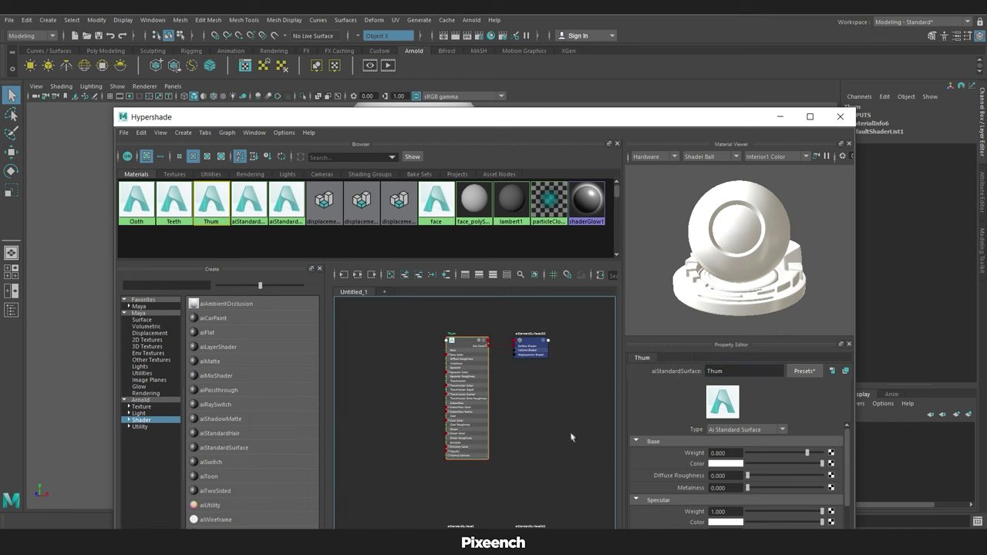
{"action": "left_click", "coordinate": [529, 358]}
{"action": "left_click", "coordinate": [834, 463]}
{"action": "left_click", "coordinate": [435, 293]}
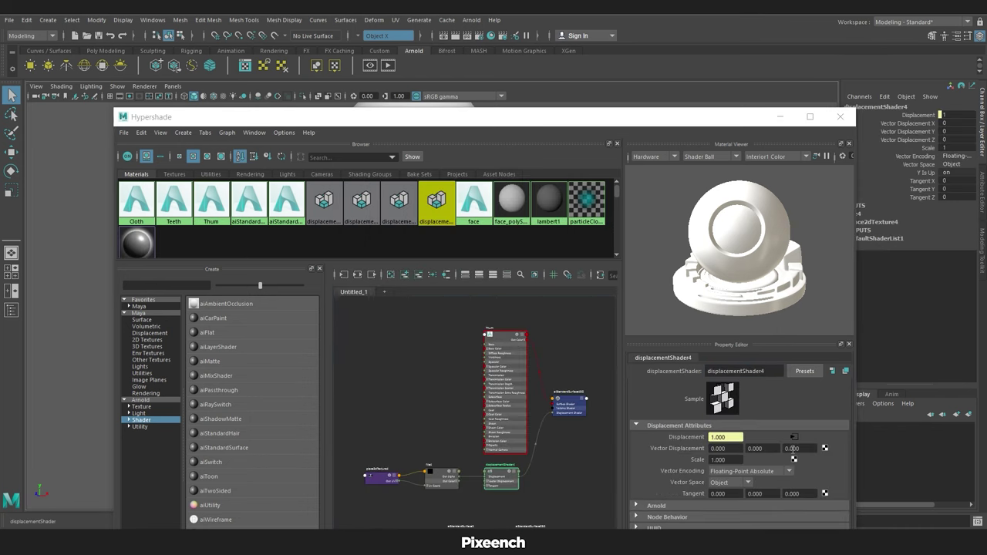
{"action": "left_click", "coordinate": [726, 500]}
{"action": "left_click", "coordinate": [833, 443]}
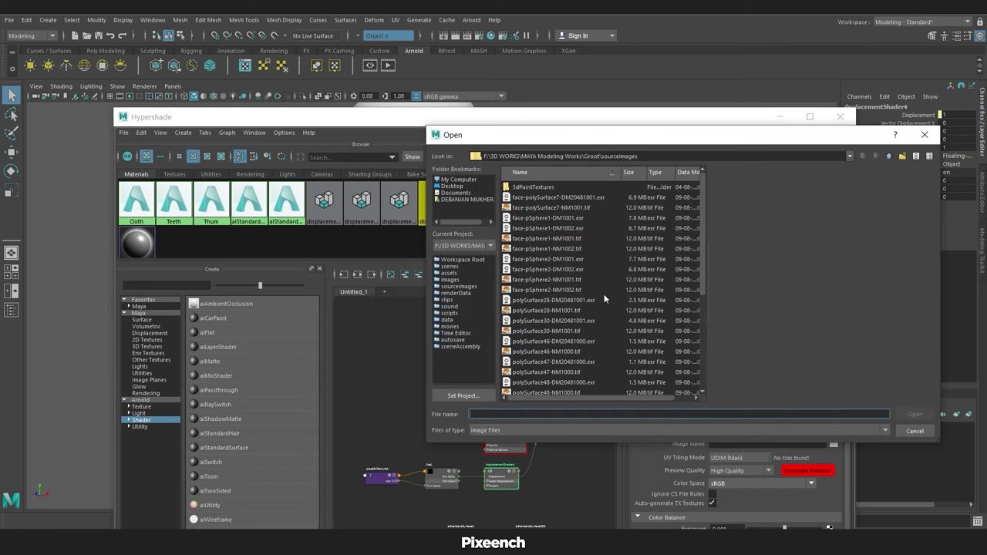
{"action": "left_click", "coordinate": [587, 301]}
{"action": "left_click", "coordinate": [915, 409]}
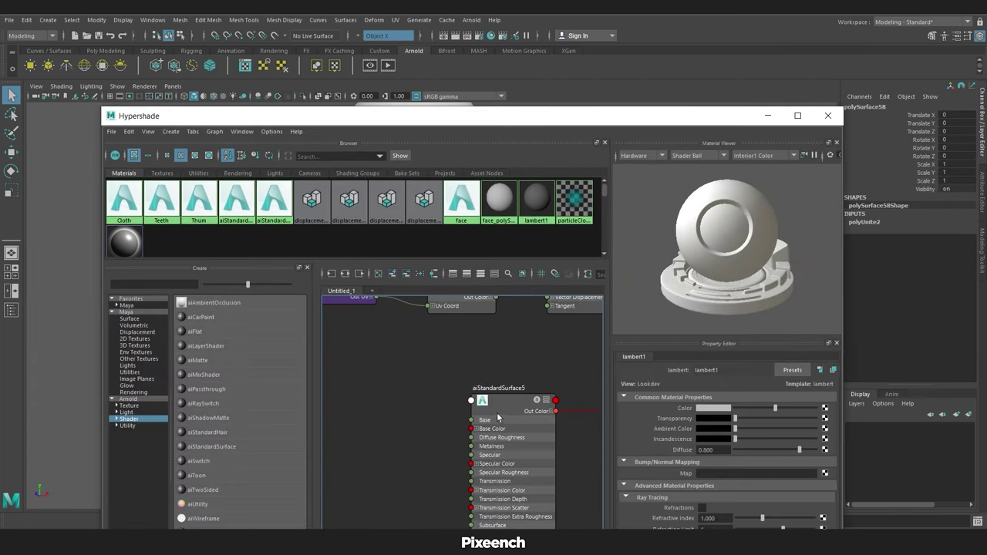
Rename the aiStandardSurface5 material to Index.
{"action": "right_click", "coordinate": [497, 417]}
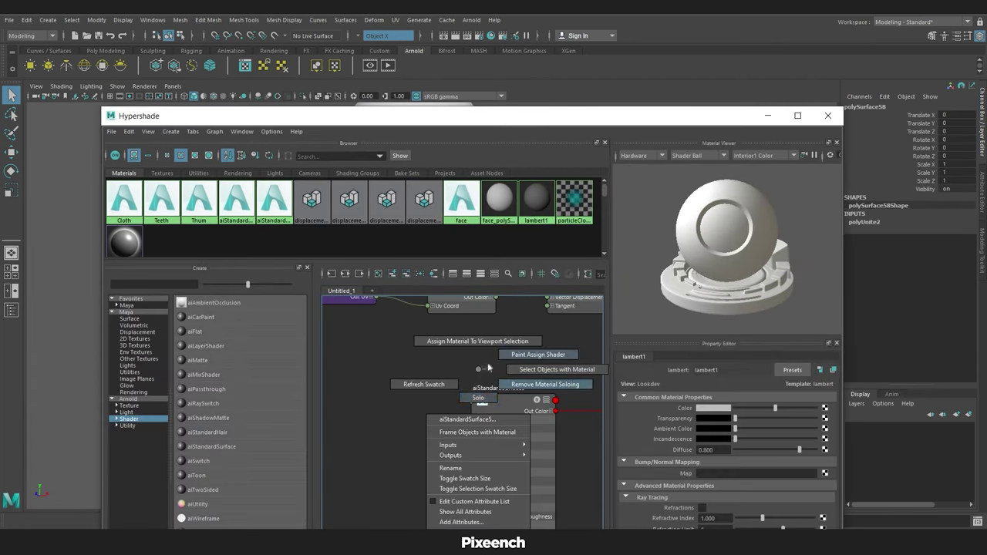
{"action": "left_click", "coordinate": [498, 418]}
{"action": "type", "text": "Index"}
{"action": "key", "text": "Return"}
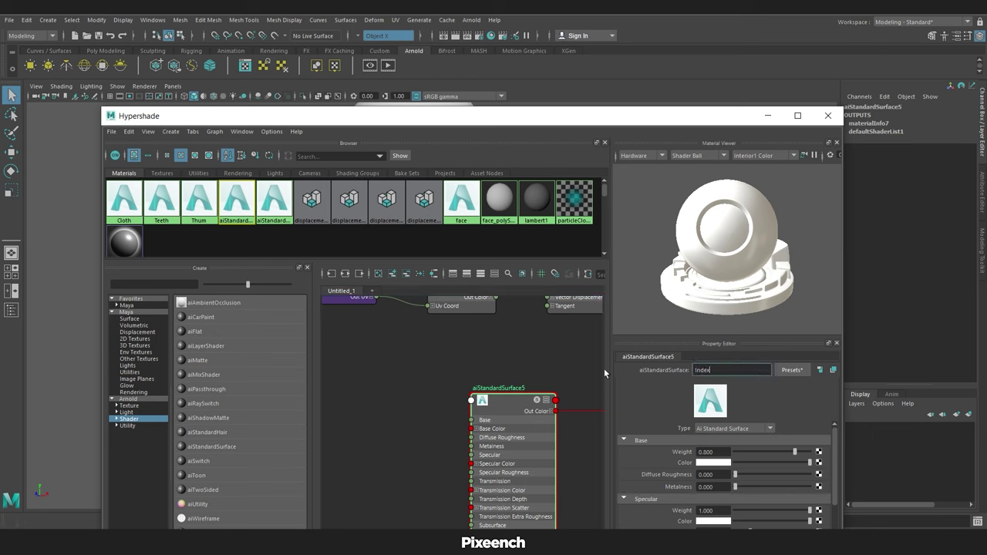
Add a UDIM (Mari) displacement file map to the Index material.
{"action": "scroll", "coordinate": [530, 403], "scroll_direction": "down", "scroll_amount": 5}
{"action": "left_click", "coordinate": [530, 372]}
{"action": "left_click", "coordinate": [824, 459]}
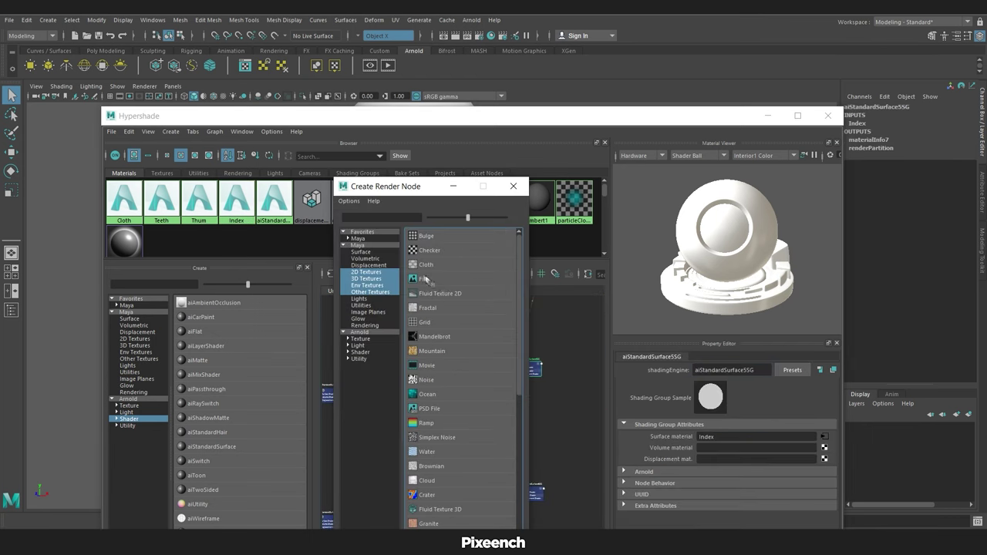
{"action": "left_click", "coordinate": [429, 281]}
{"action": "left_click", "coordinate": [725, 457]}
{"action": "left_click", "coordinate": [715, 500]}
{"action": "left_click", "coordinate": [828, 442]}
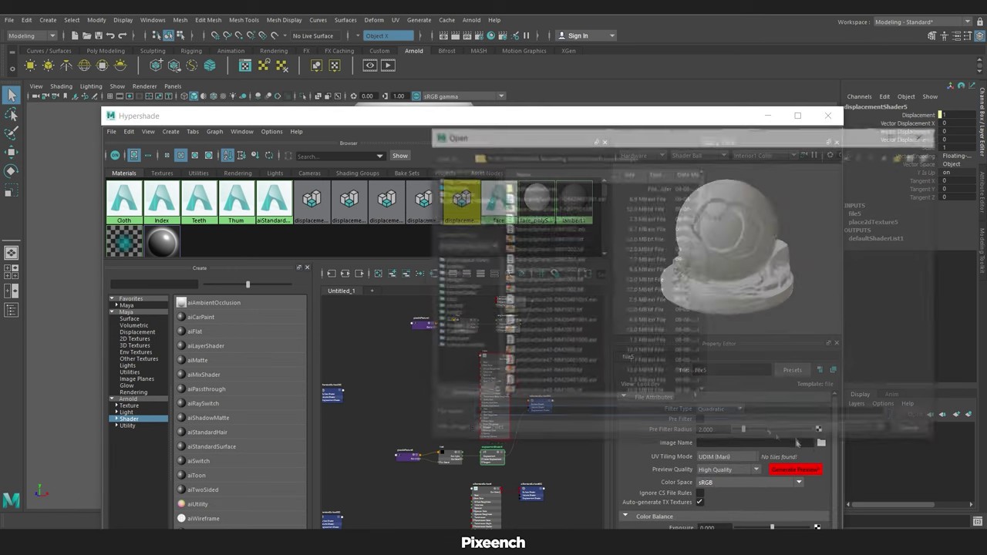
{"action": "left_click", "coordinate": [573, 377]}
{"action": "left_click", "coordinate": [914, 425]}
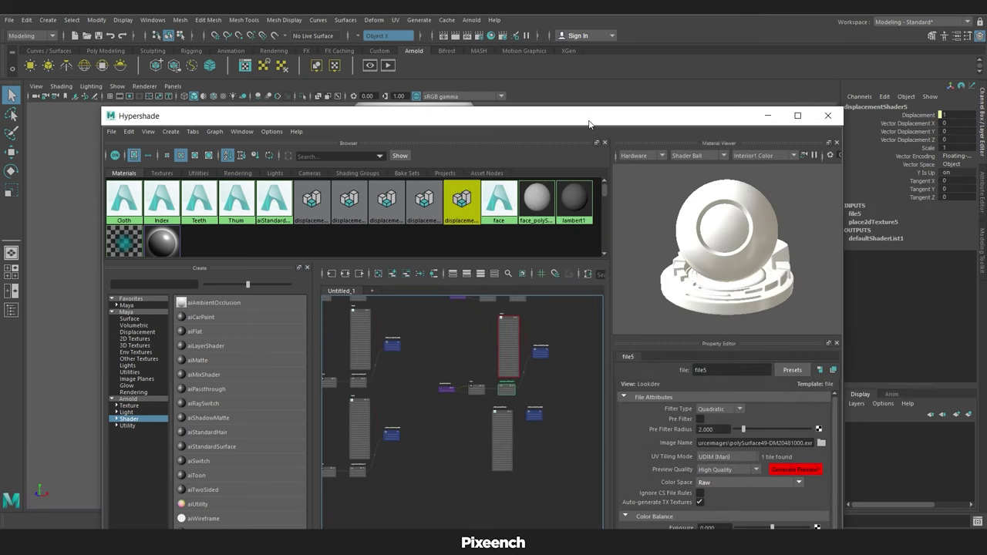
Give middle_finger a displacement file map using polySurface47-DM20481000.exr.
{"action": "left_click_drag", "start_coordinate": [575, 116], "coordinate": [559, 295]}
{"action": "left_click", "coordinate": [501, 174]}
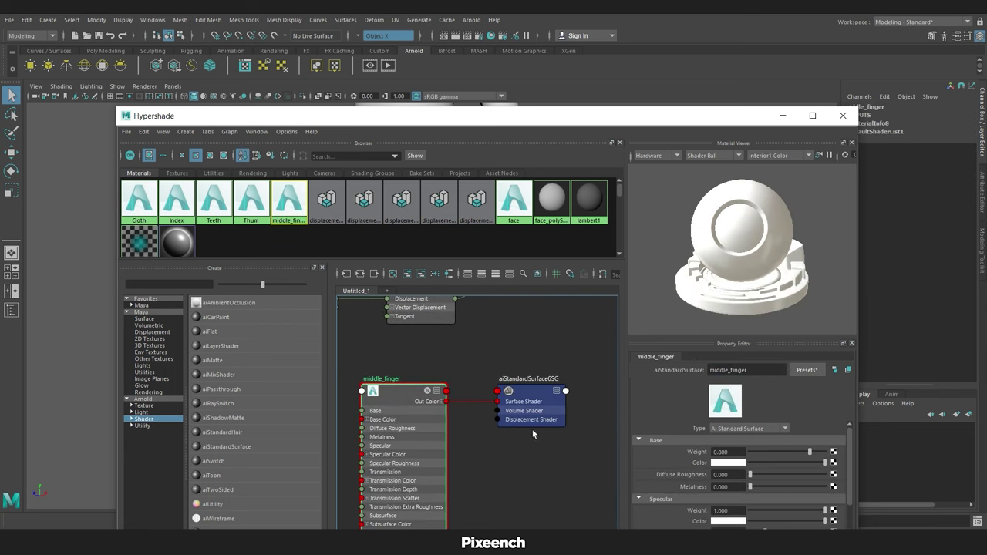
{"action": "left_click", "coordinate": [840, 465]}
{"action": "left_click", "coordinate": [422, 284]}
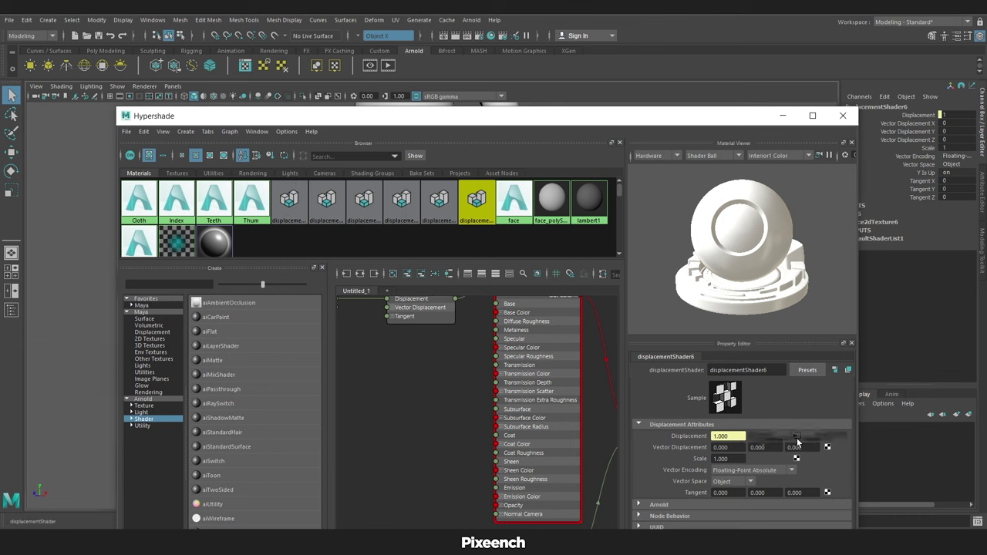
{"action": "right_click", "coordinate": [798, 441]}
{"action": "left_click", "coordinate": [772, 502]}
{"action": "left_click", "coordinate": [837, 443]}
{"action": "left_click", "coordinate": [553, 238]}
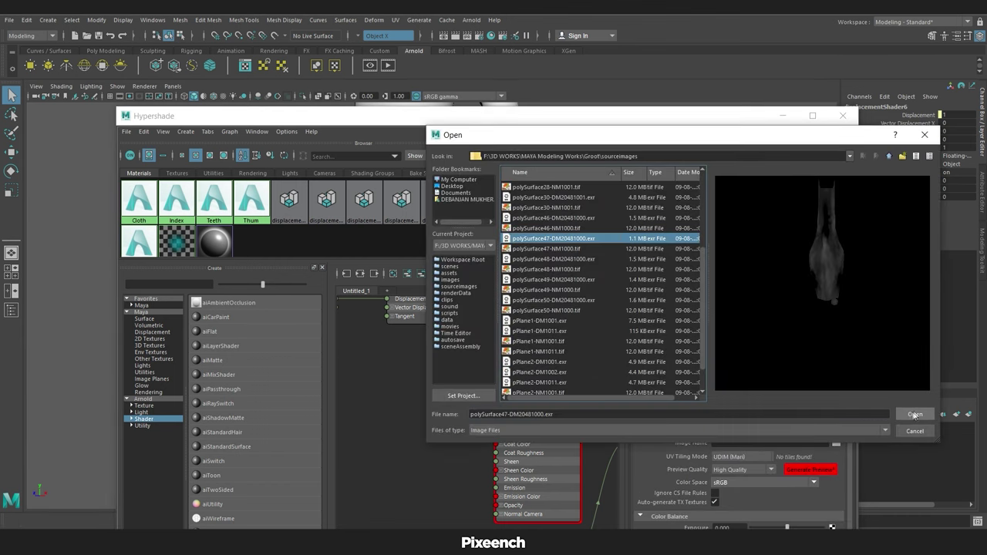
{"action": "left_click", "coordinate": [915, 415]}
{"action": "left_click", "coordinate": [544, 416]}
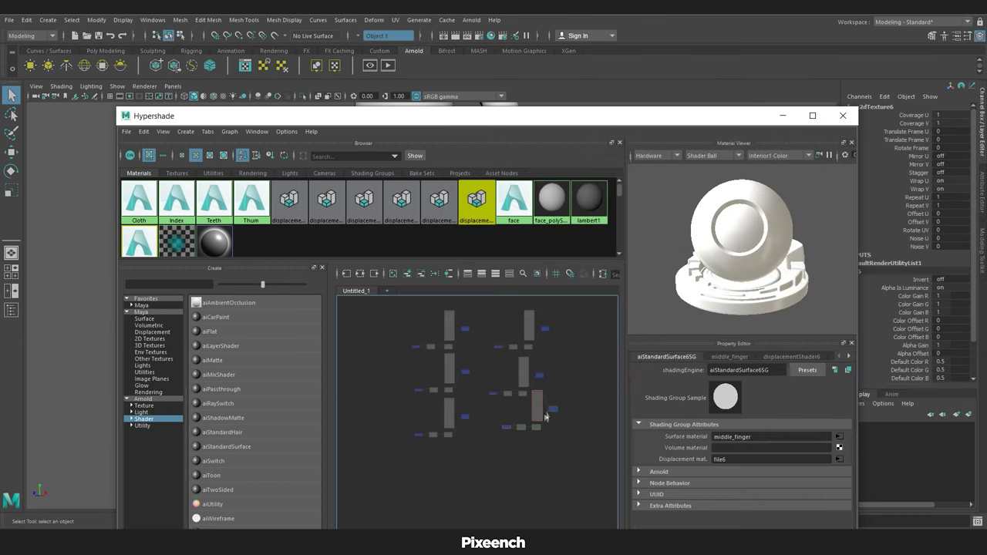
Create a new aiStandardSurface material named ring_finger.
{"action": "left_click", "coordinate": [223, 446]}
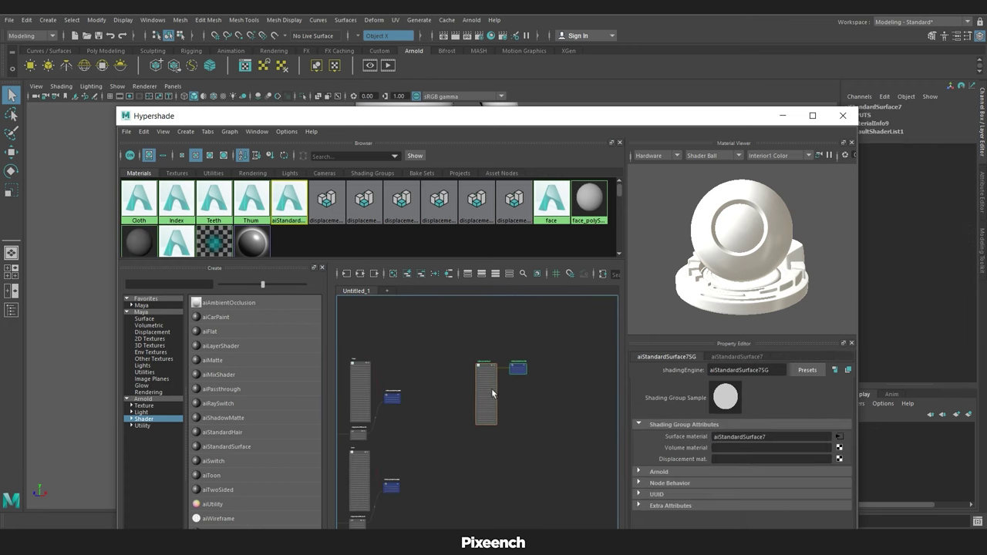
{"action": "mouse_move", "coordinate": [610, 116]}
{"action": "left_mouse_down"}
{"action": "mouse_move", "coordinate": [610, 342]}
{"action": "mouse_move", "coordinate": [631, 205]}
{"action": "left_mouse_up"}
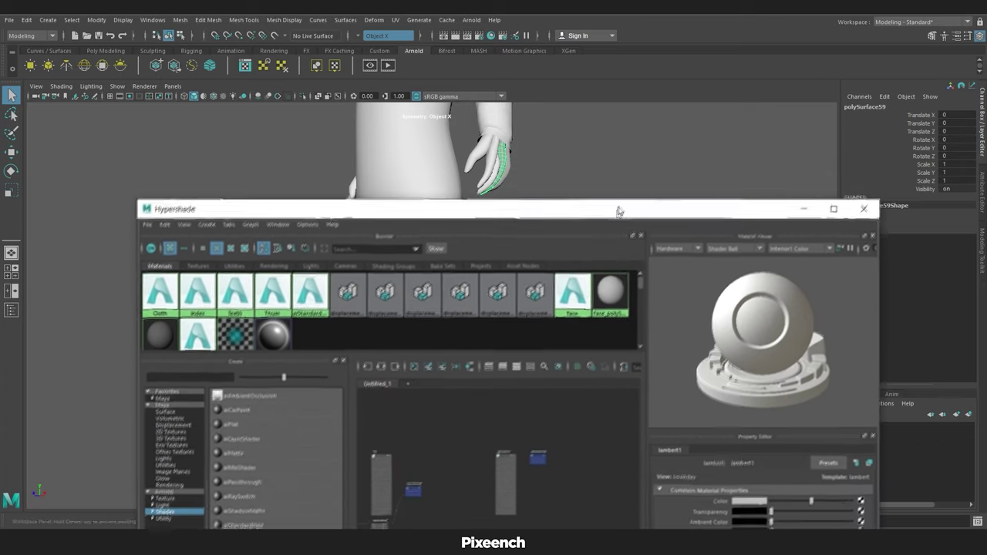
{"action": "right_click", "coordinate": [495, 496]}
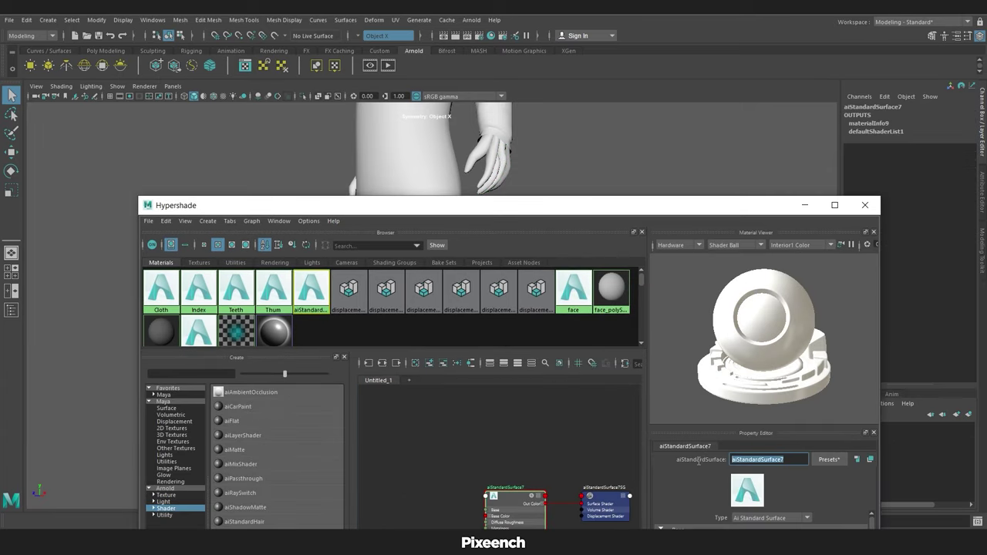
{"action": "type", "text": "ring_finger"}
{"action": "key", "text": "Return"}
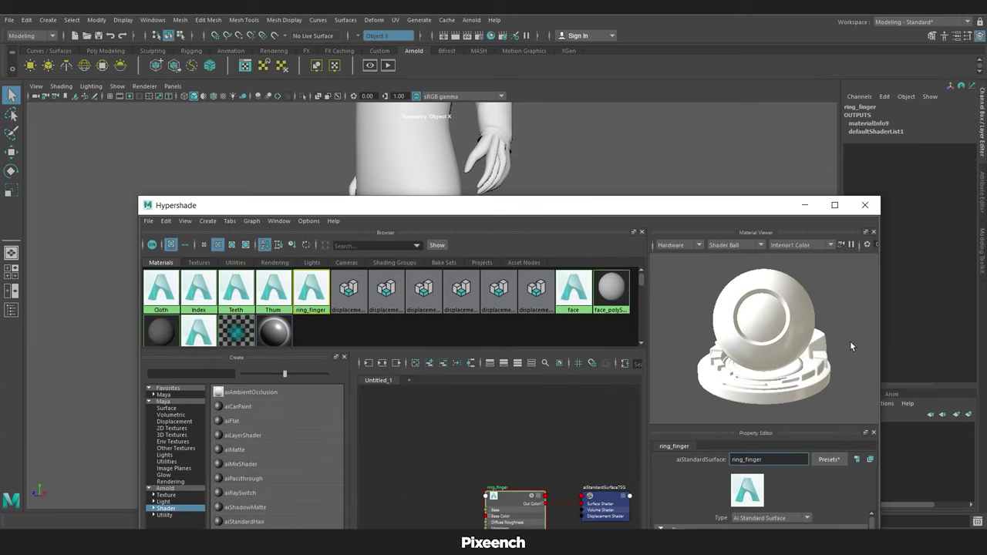
Add a UDIM (Mari) displacement file map to ring_finger.
{"action": "left_click", "coordinate": [606, 501]}
{"action": "left_click_drag", "start_coordinate": [540, 206], "coordinate": [462, 128]}
{"action": "left_click", "coordinate": [783, 471]}
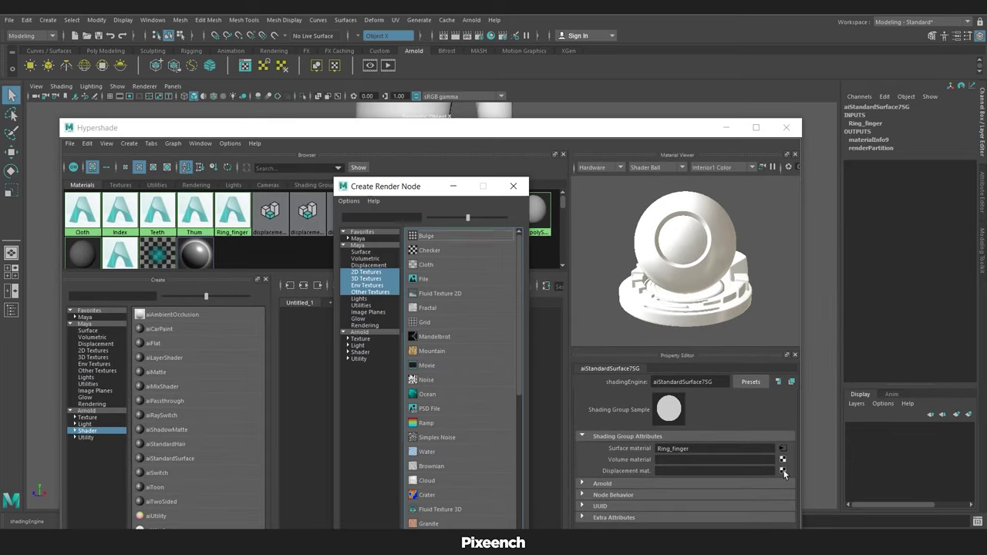
{"action": "left_click", "coordinate": [429, 280]}
{"action": "left_click", "coordinate": [673, 511]}
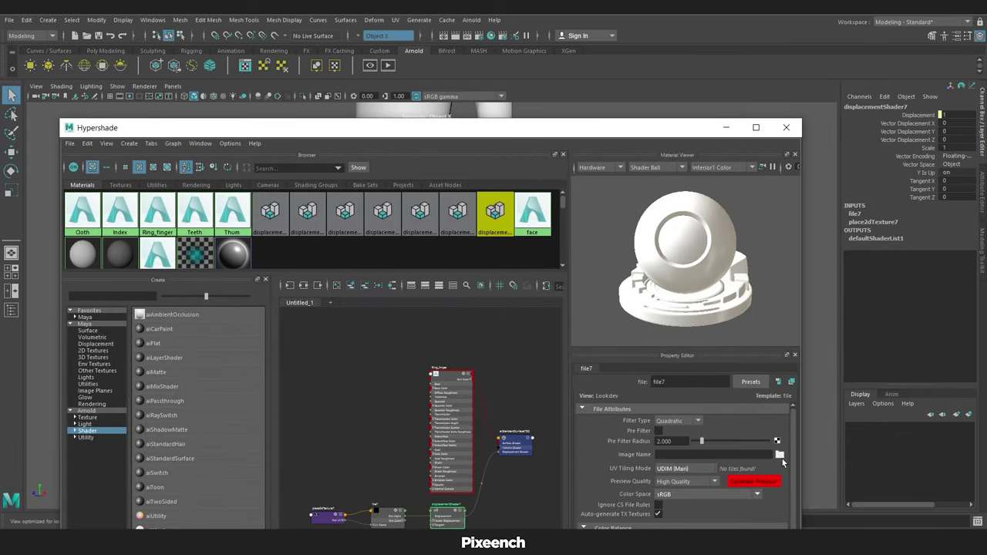
{"action": "left_click", "coordinate": [785, 455]}
{"action": "left_click", "coordinate": [548, 382]}
Set up little_finger with UDIM displacement from polySurface46-DM20481000.exr.
{"action": "left_click", "coordinate": [915, 414]}
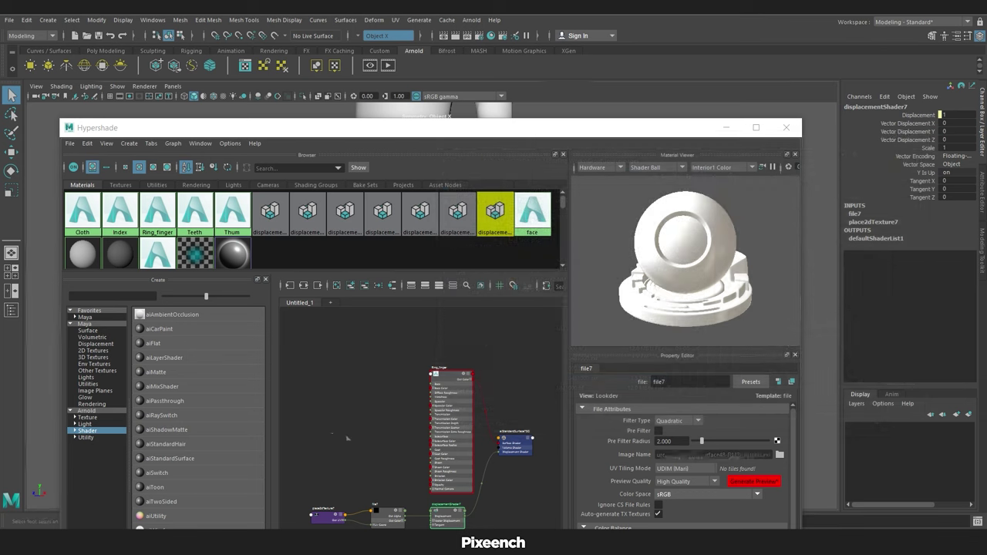
{"action": "left_click", "coordinate": [445, 436]}
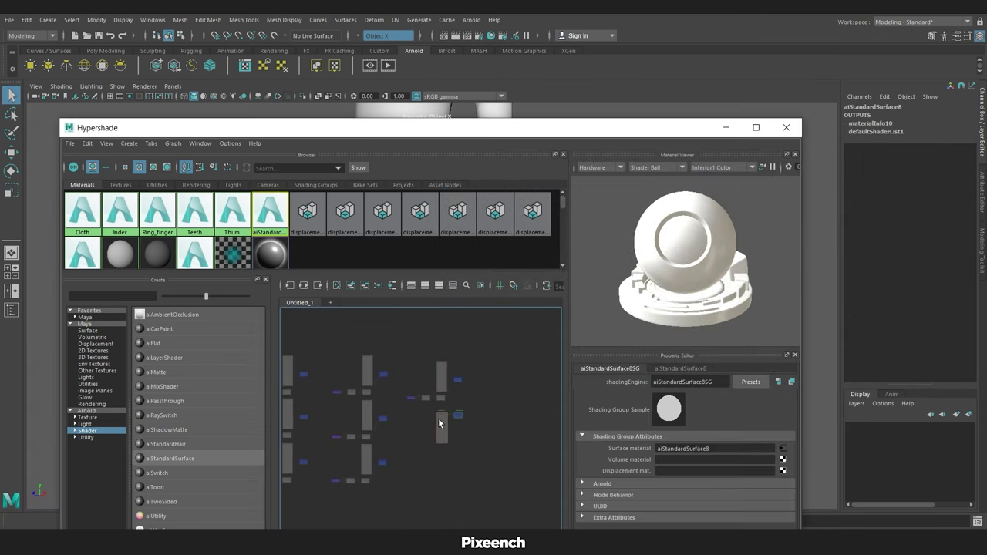
{"action": "left_click", "coordinate": [441, 421]}
{"action": "key", "text": "f"}
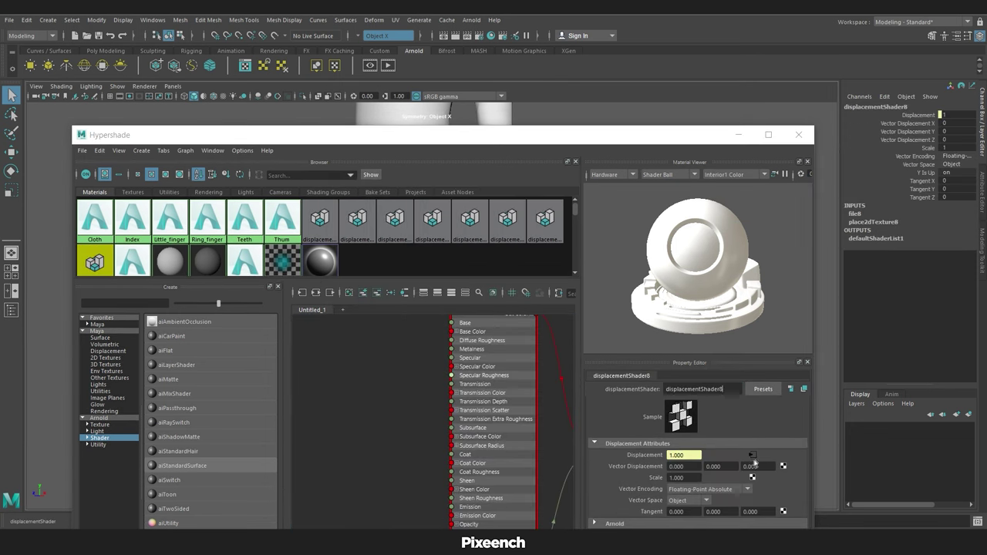
{"action": "left_click", "coordinate": [752, 455]}
{"action": "left_click", "coordinate": [679, 513]}
{"action": "left_click", "coordinate": [792, 461]}
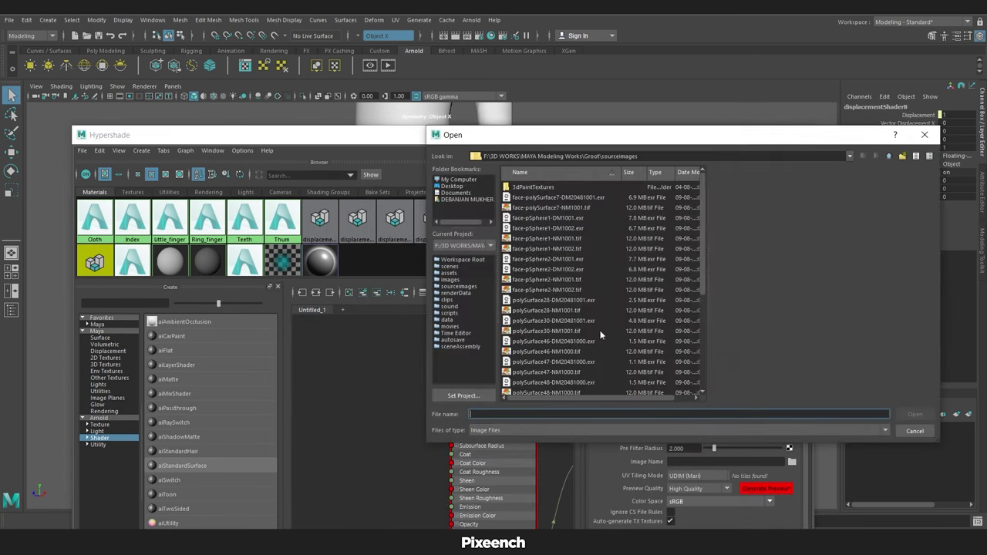
{"action": "left_click", "coordinate": [561, 346]}
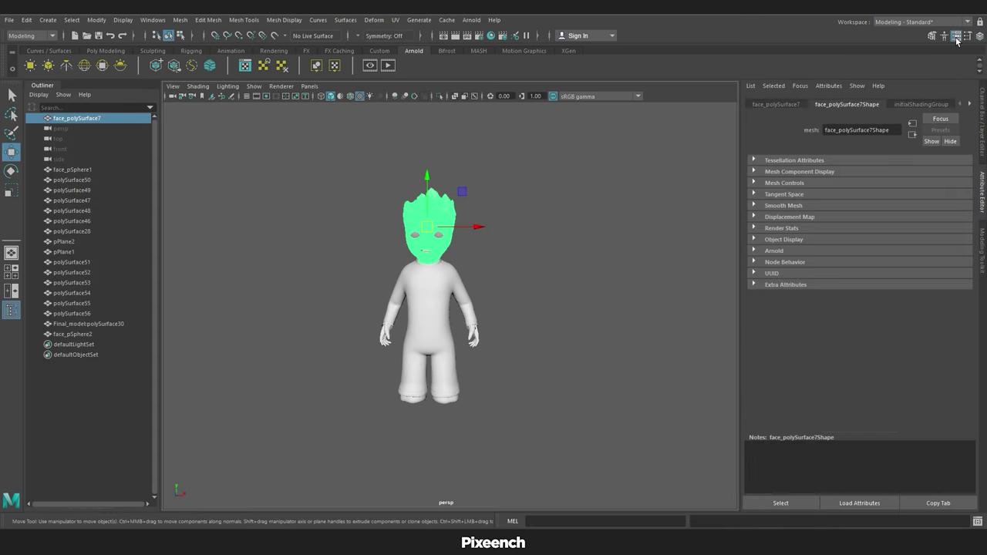
{"action": "left_click", "coordinate": [963, 107]}
Load the face BaseColor texture into the Face shader's colour.
{"action": "left_click", "coordinate": [955, 236]}
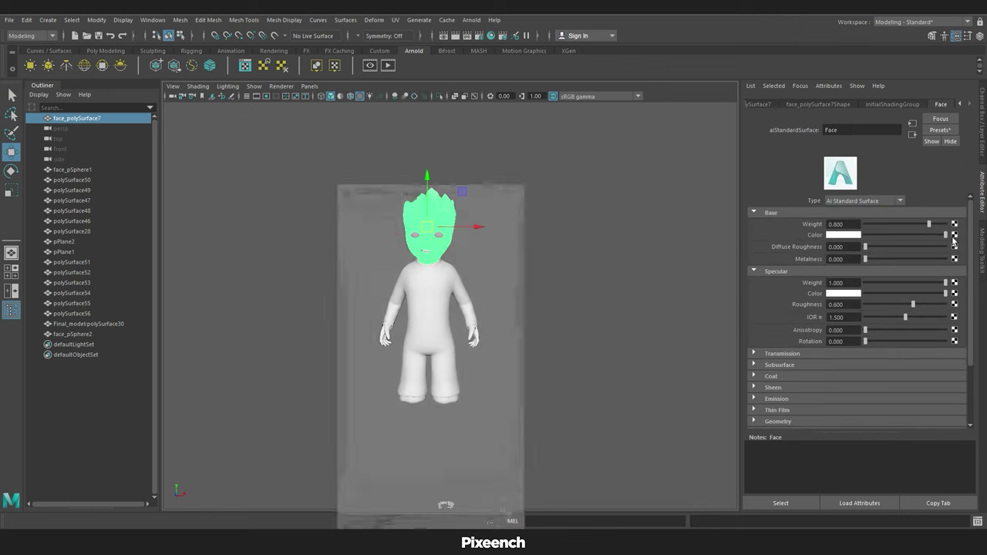
{"action": "left_click", "coordinate": [957, 244]}
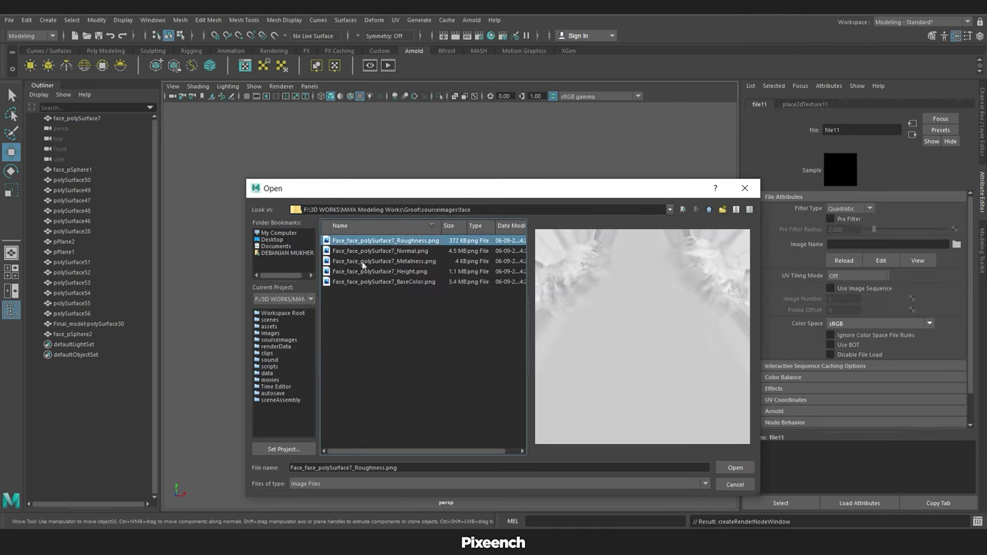
{"action": "left_click", "coordinate": [366, 282]}
{"action": "left_click", "coordinate": [735, 467]}
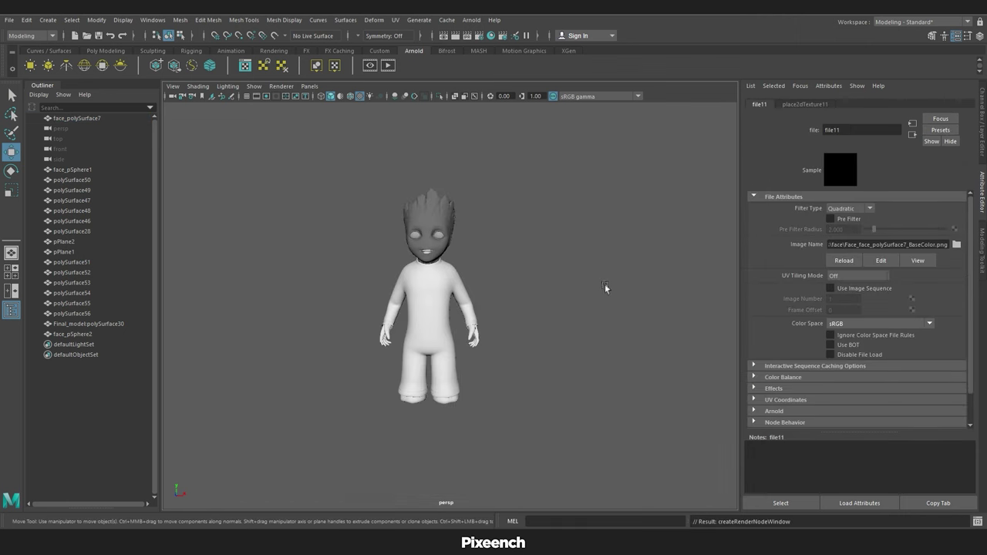
{"action": "left_click", "coordinate": [913, 137]}
Map the face Metalness texture onto the Face shader's metalness.
{"action": "left_click", "coordinate": [955, 293]}
{"action": "left_click", "coordinate": [432, 287]}
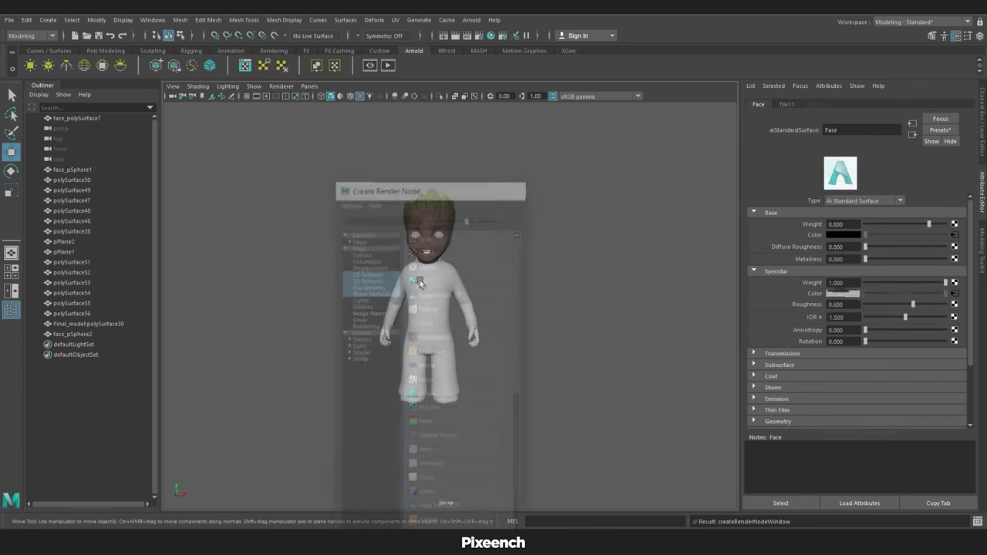
{"action": "left_click", "coordinate": [957, 244]}
{"action": "left_click", "coordinate": [422, 261]}
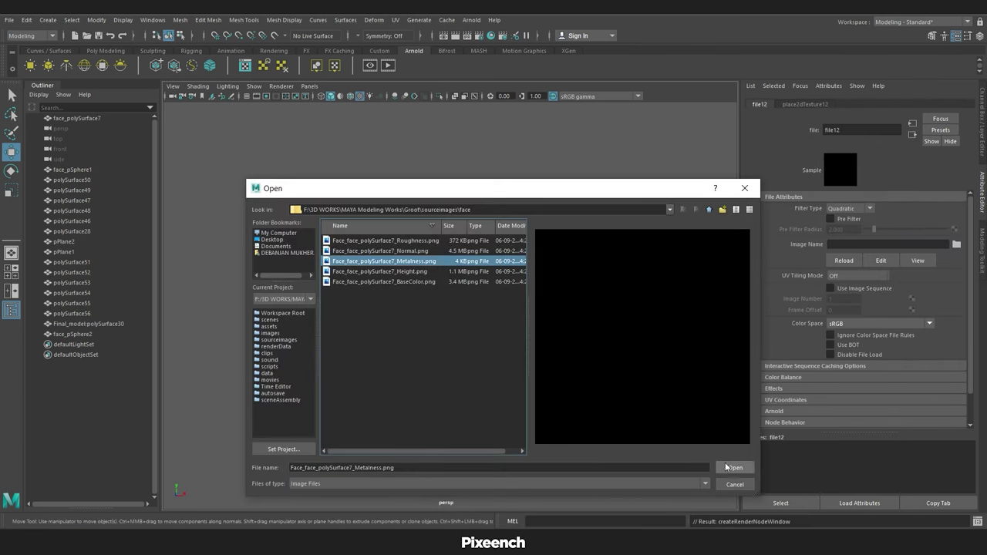
{"action": "left_click", "coordinate": [733, 467]}
{"action": "left_click", "coordinate": [912, 135]}
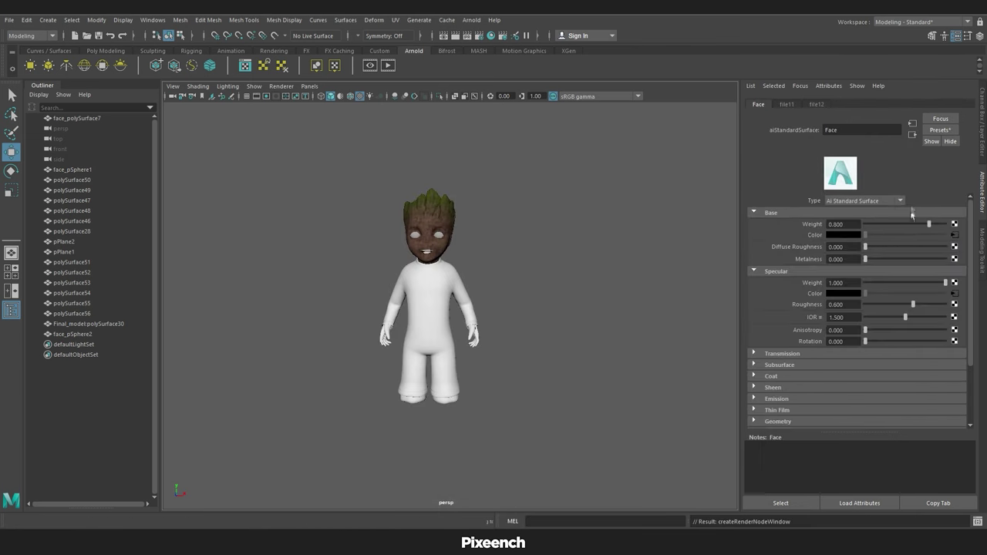
Map the face Roughness texture onto the Face shader's roughness.
{"action": "left_click", "coordinate": [955, 306]}
{"action": "left_click", "coordinate": [425, 285]}
{"action": "left_click", "coordinate": [957, 244]}
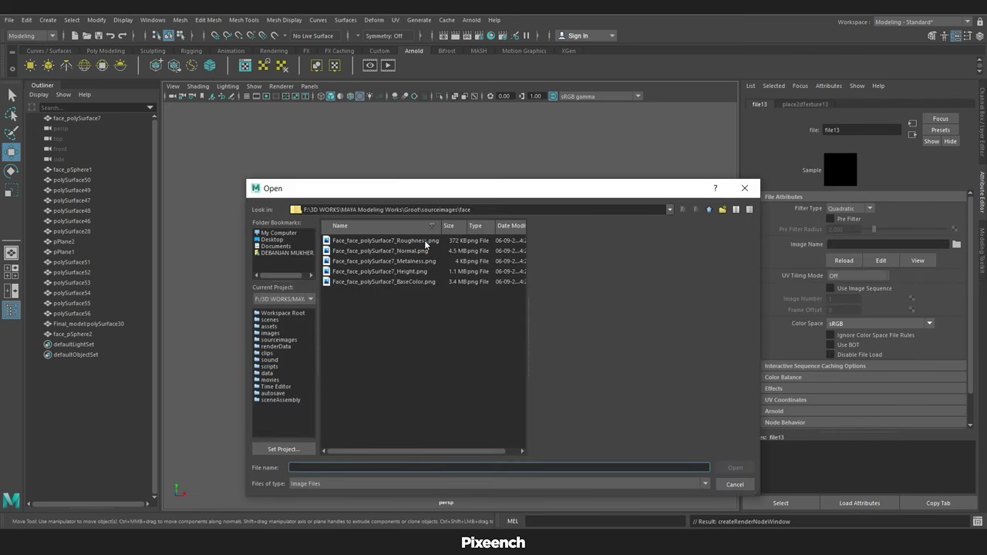
{"action": "left_click", "coordinate": [425, 241]}
{"action": "left_click", "coordinate": [733, 467]}
{"action": "left_click", "coordinate": [913, 135]}
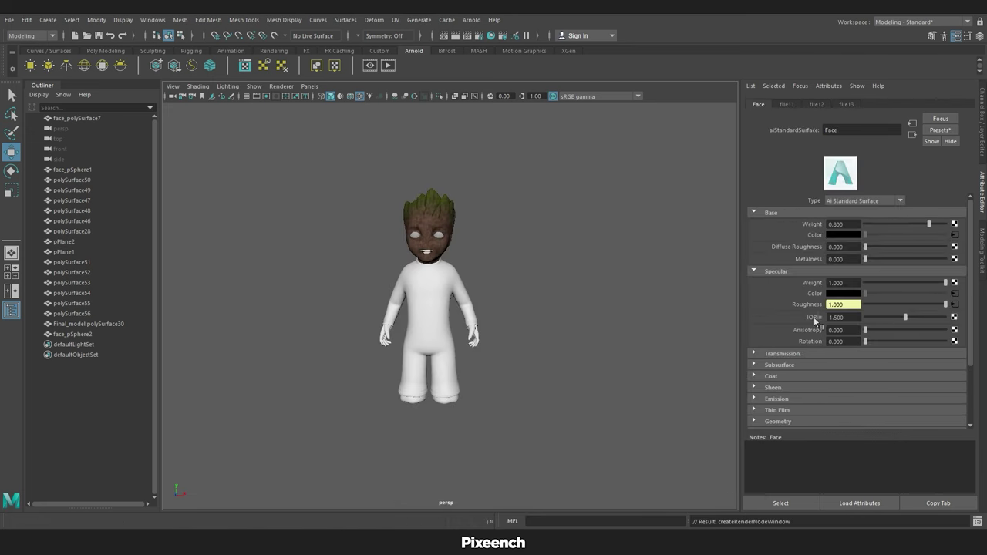
Use Face_face_polySurface7_Normal.png as the Face shader's bump map.
{"action": "scroll", "coordinate": [814, 317], "scroll_direction": "down", "scroll_amount": 2}
{"action": "left_click", "coordinate": [770, 343]}
{"action": "left_click", "coordinate": [955, 376]}
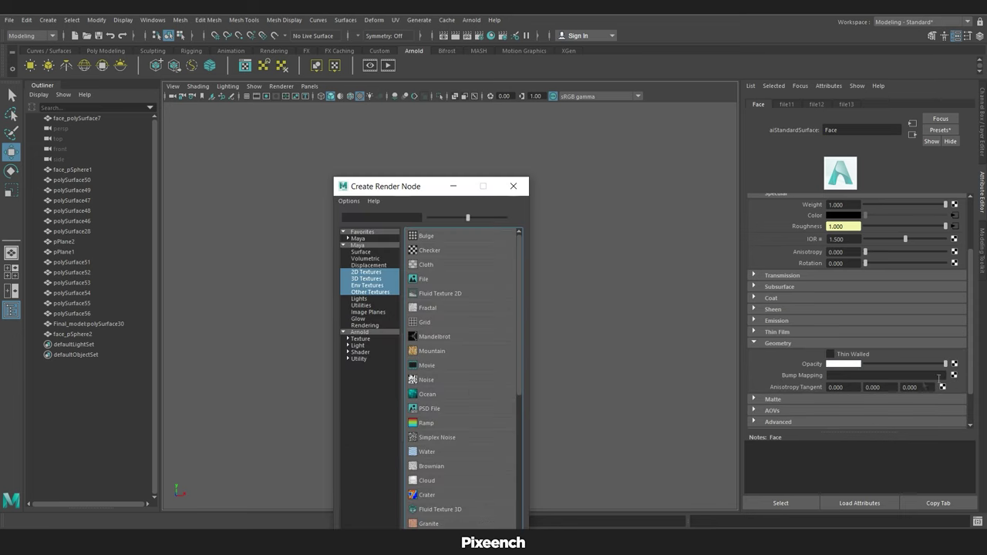
{"action": "left_click", "coordinate": [421, 280]}
{"action": "left_click", "coordinate": [961, 208]}
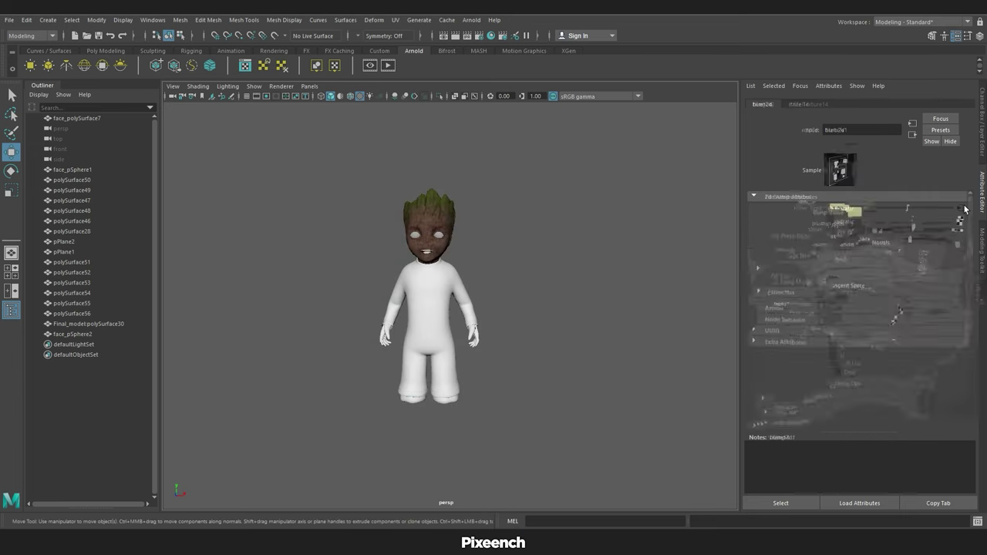
{"action": "left_click", "coordinate": [957, 243]}
{"action": "left_click", "coordinate": [381, 250]}
{"action": "left_click", "coordinate": [736, 467]}
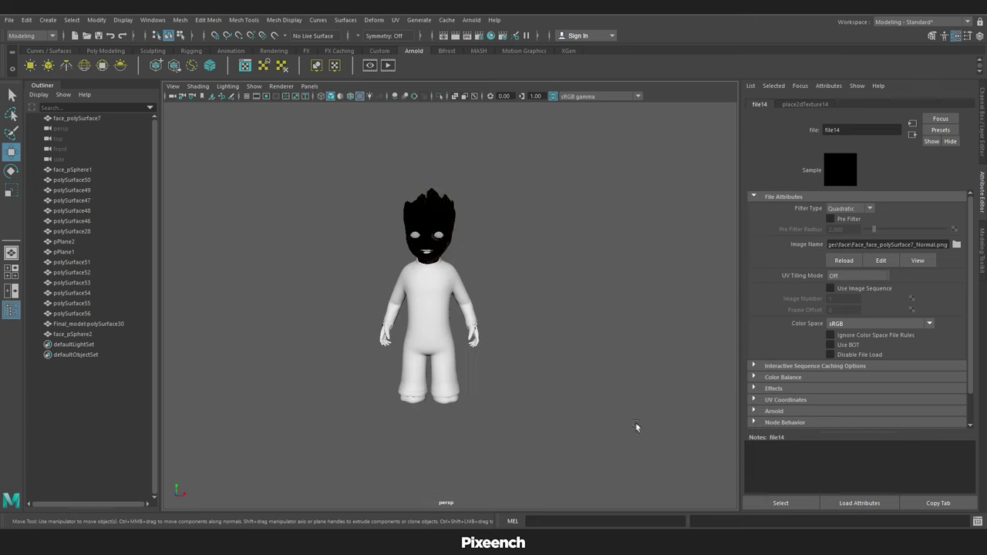
{"action": "left_click", "coordinate": [447, 309]}
Apply cloth.png as the pajamas' base colour texture.
{"action": "left_click", "coordinate": [955, 235]}
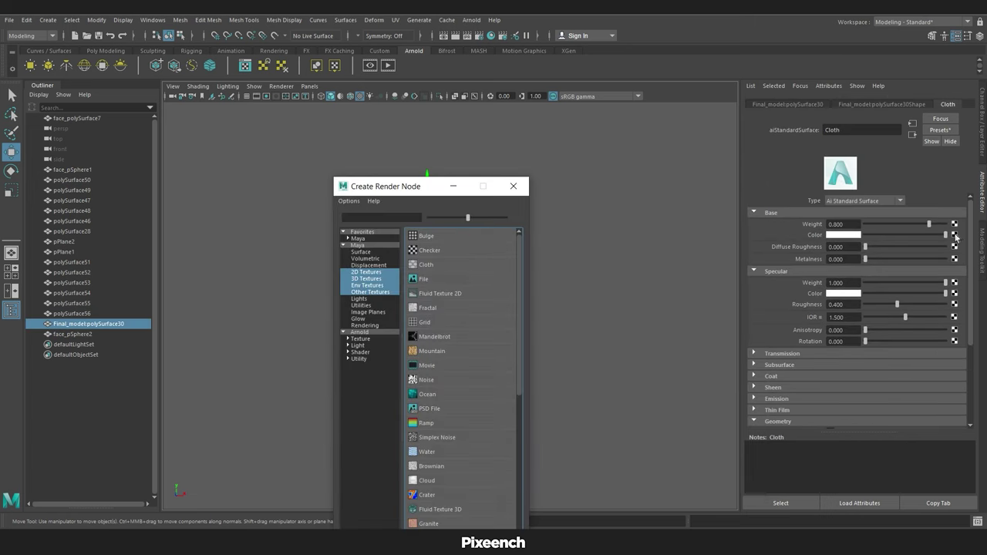
{"action": "left_click", "coordinate": [425, 283]}
{"action": "left_click", "coordinate": [956, 245]}
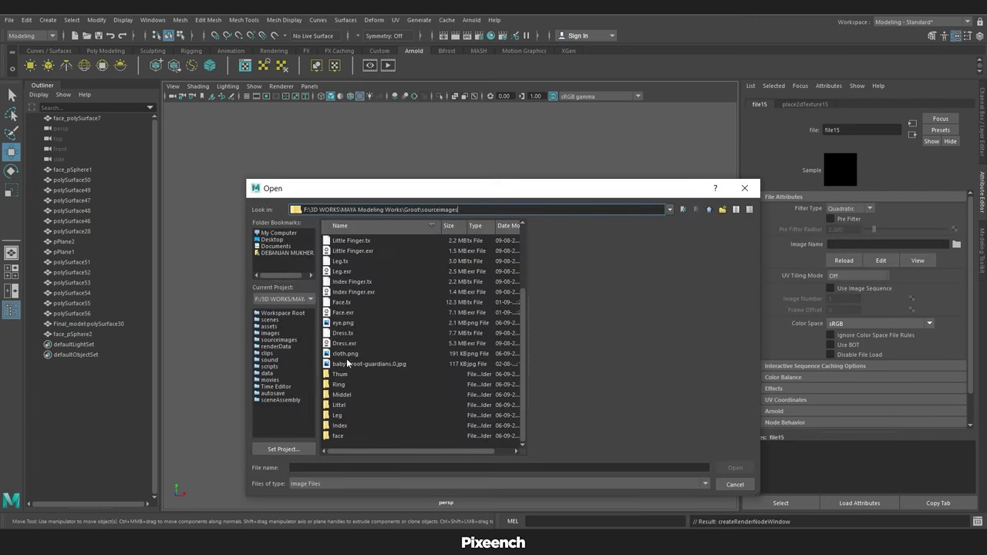
{"action": "left_click", "coordinate": [347, 354]}
{"action": "left_click", "coordinate": [735, 467]}
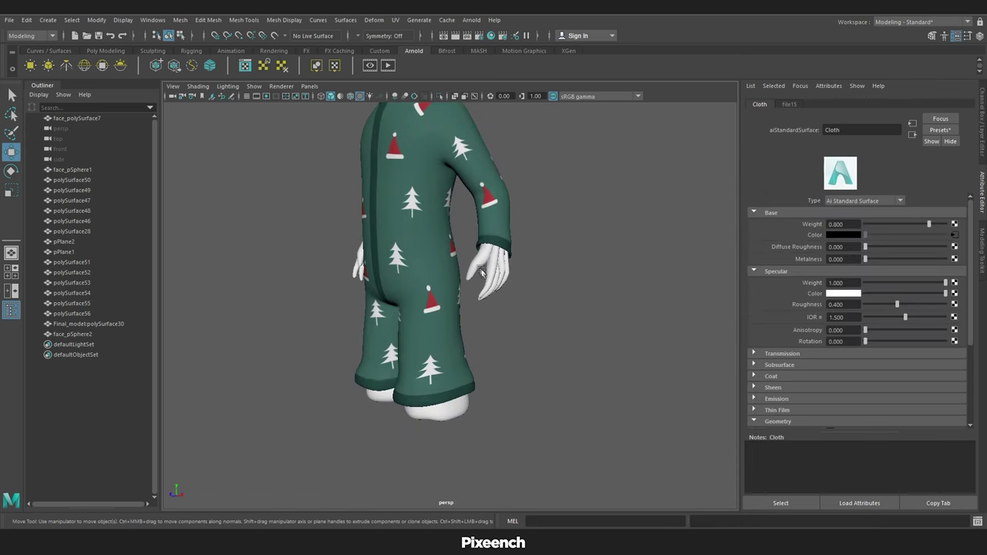
Load the BaseColor textures into the thumb and Index finger materials.
{"action": "left_click", "coordinate": [955, 236]}
{"action": "left_click", "coordinate": [422, 277]}
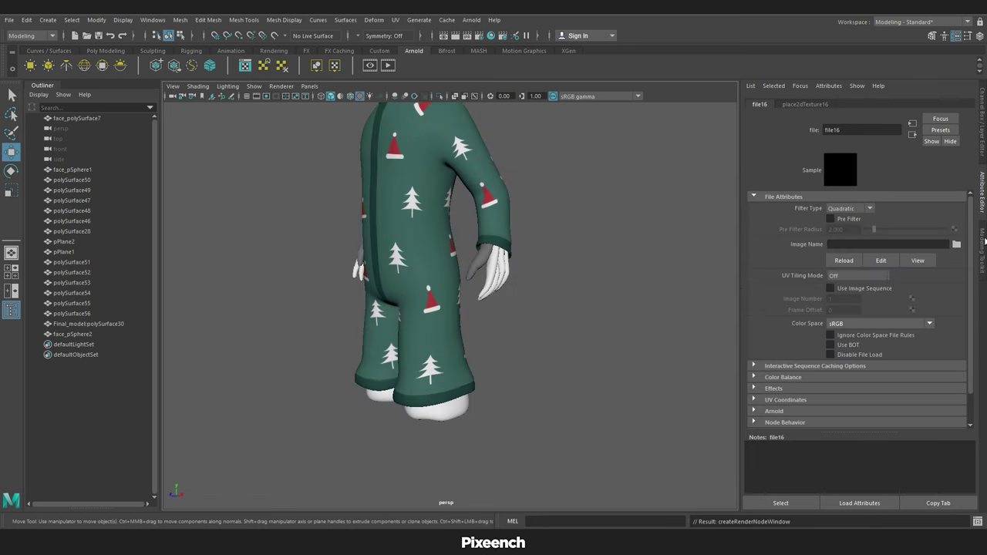
{"action": "left_click", "coordinate": [957, 245]}
{"action": "left_click", "coordinate": [378, 282]}
{"action": "left_click", "coordinate": [735, 468]}
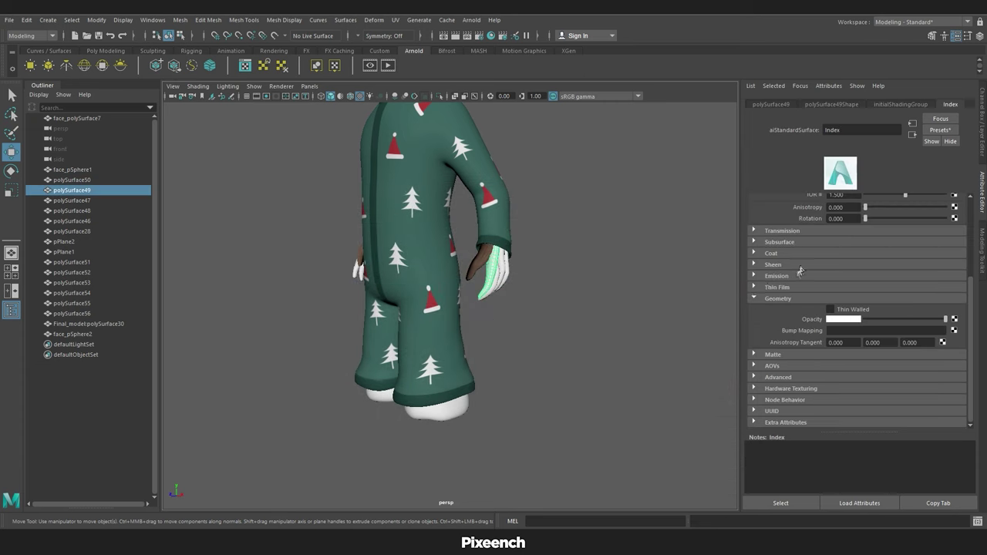
{"action": "left_click", "coordinate": [955, 236]}
{"action": "left_click", "coordinate": [423, 279]}
{"action": "left_click", "coordinate": [957, 244]}
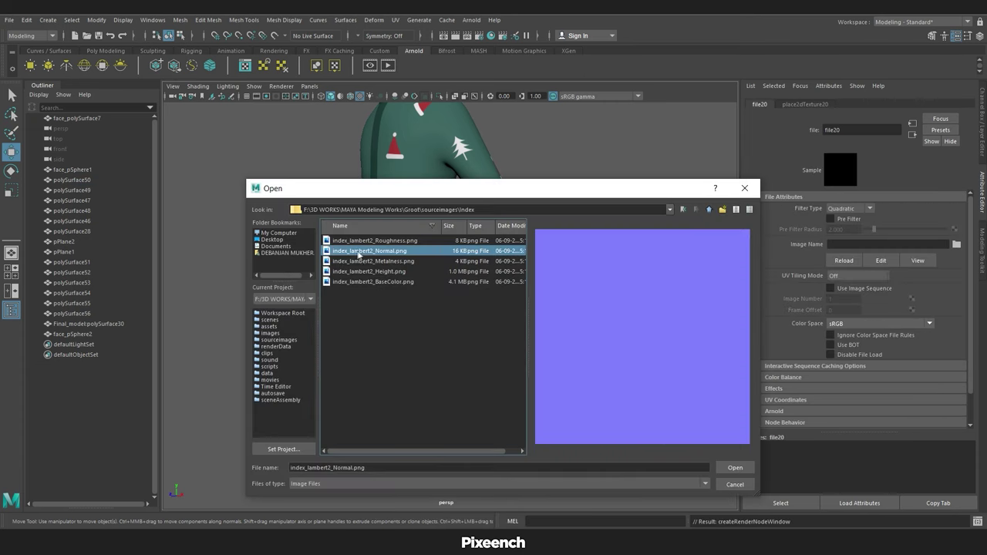
{"action": "key", "text": "Down"}
{"action": "key", "text": "Down"}
{"action": "key", "text": "Down"}
{"action": "left_click", "coordinate": [735, 468]}
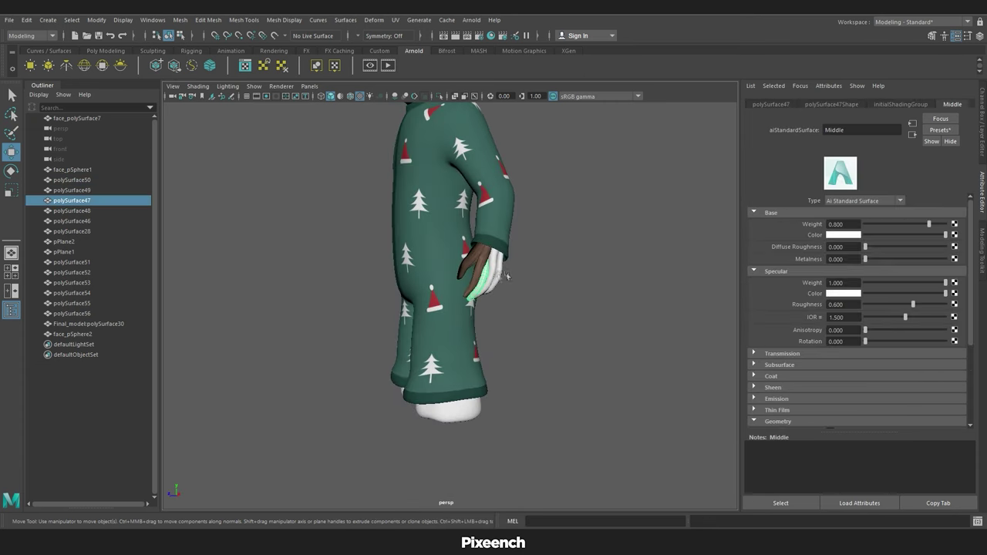
Load the BaseColor textures into the middle and ring finger materials.
{"action": "left_click", "coordinate": [955, 235]}
{"action": "left_click", "coordinate": [442, 285]}
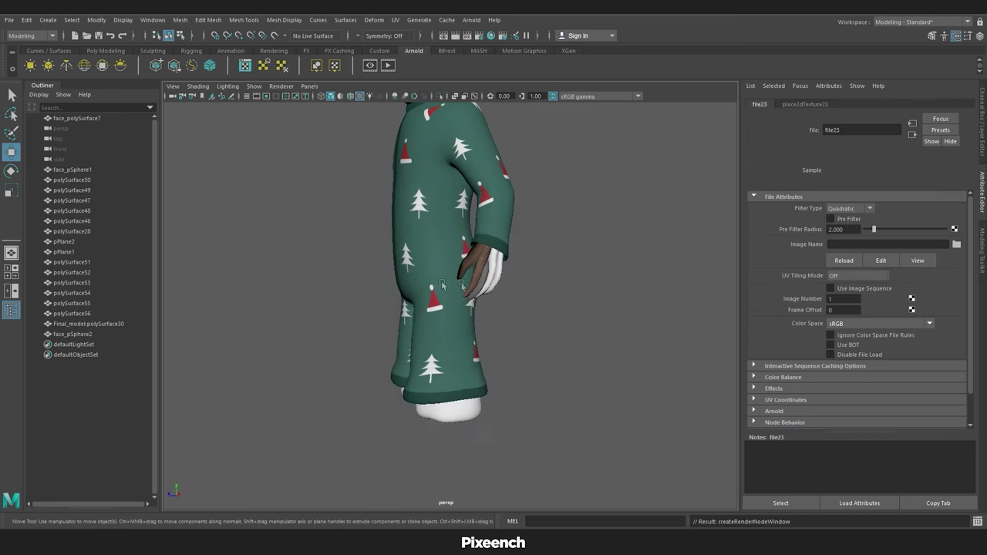
{"action": "left_click", "coordinate": [956, 244]}
{"action": "left_click", "coordinate": [735, 467]}
{"action": "left_click", "coordinate": [912, 123]}
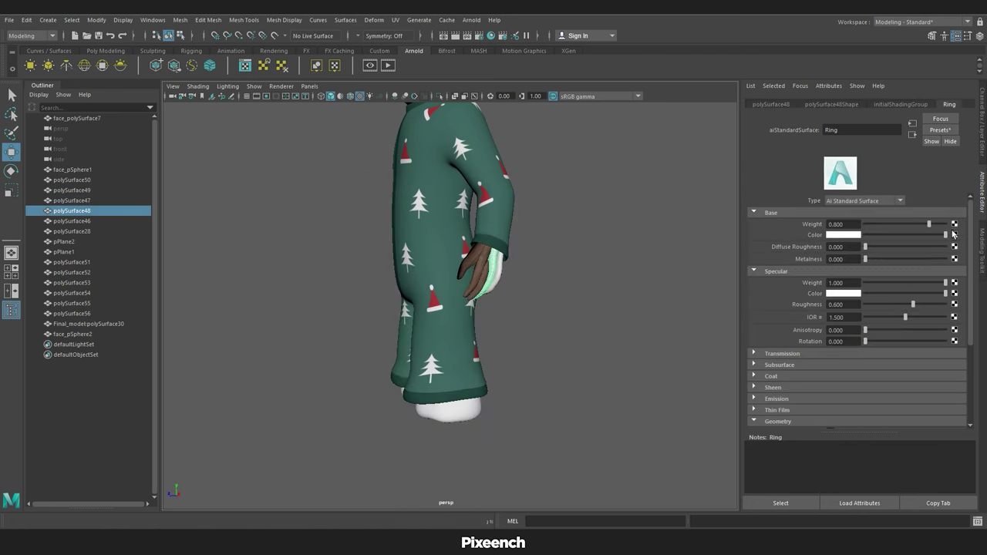
{"action": "left_click", "coordinate": [955, 247]}
{"action": "left_click", "coordinate": [432, 284]}
{"action": "left_click", "coordinate": [957, 245]}
{"action": "left_click", "coordinate": [382, 292]}
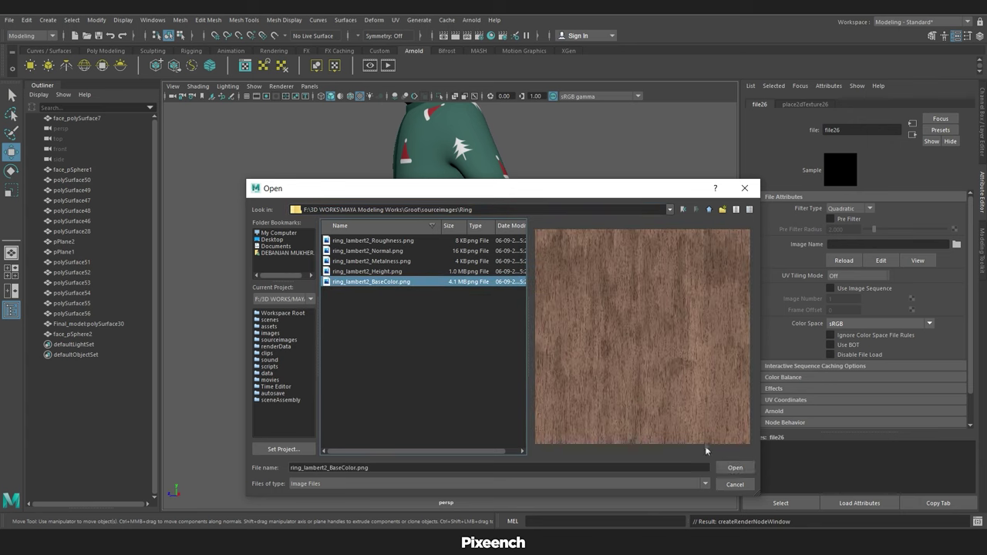
{"action": "left_click", "coordinate": [733, 468]}
Load the little finger's BaseColor texture into its material.
{"action": "left_click", "coordinate": [955, 235]}
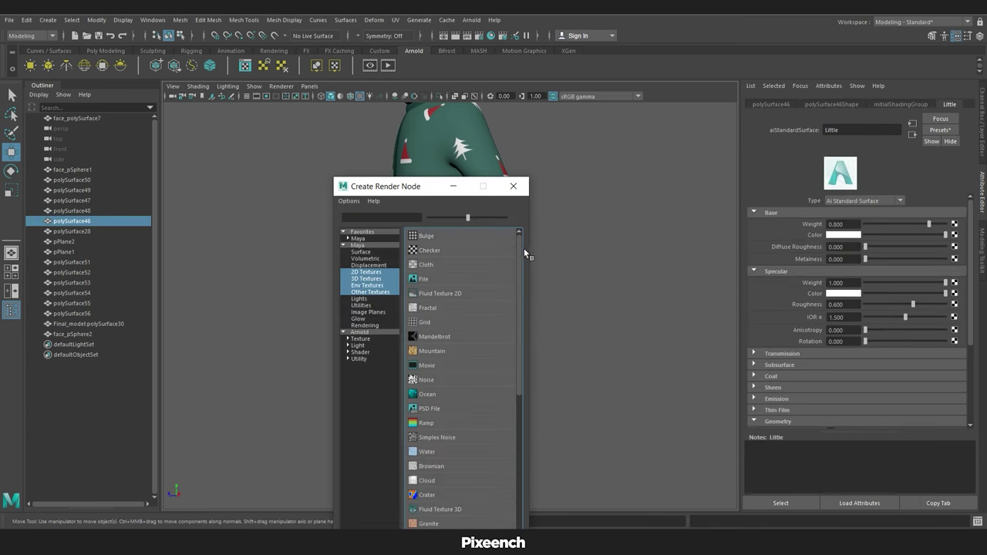
{"action": "left_click", "coordinate": [423, 278]}
{"action": "left_click", "coordinate": [957, 245]}
{"action": "left_click", "coordinate": [378, 284]}
{"action": "left_click", "coordinate": [733, 468]}
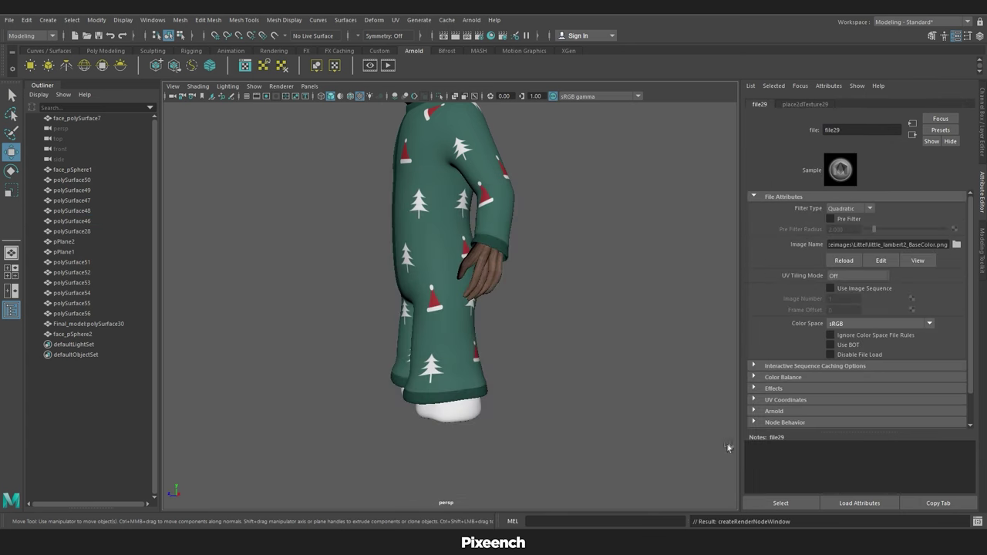
{"action": "left_click", "coordinate": [913, 134]}
{"action": "left_click_drag", "start_coordinate": [494, 401], "coordinate": [441, 423], "text": "alt"}
Map the leg_lambert2 BaseColor texture onto the Leg shader's base colour.
{"action": "left_click", "coordinate": [955, 234]}
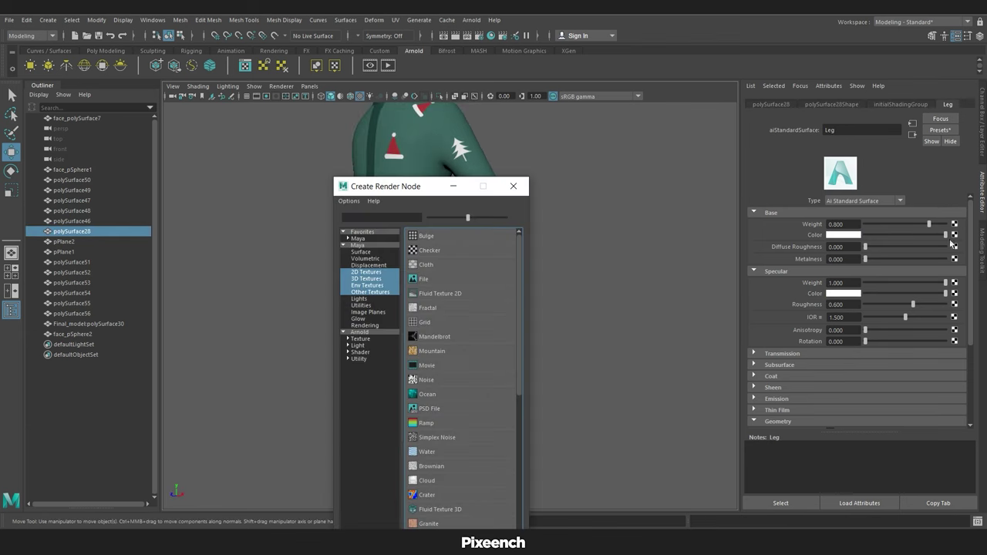
{"action": "left_click", "coordinate": [398, 291]}
{"action": "left_click", "coordinate": [957, 244]}
{"action": "left_click", "coordinate": [736, 468]}
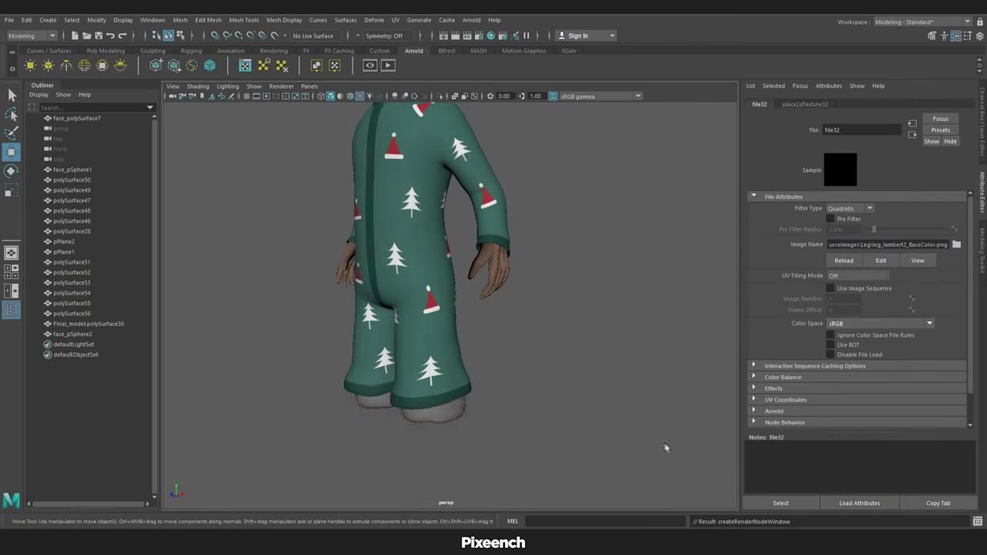
{"action": "left_click", "coordinate": [913, 135]}
Map the leg metalness texture onto the Leg shader's metalness.
{"action": "left_click", "coordinate": [956, 296]}
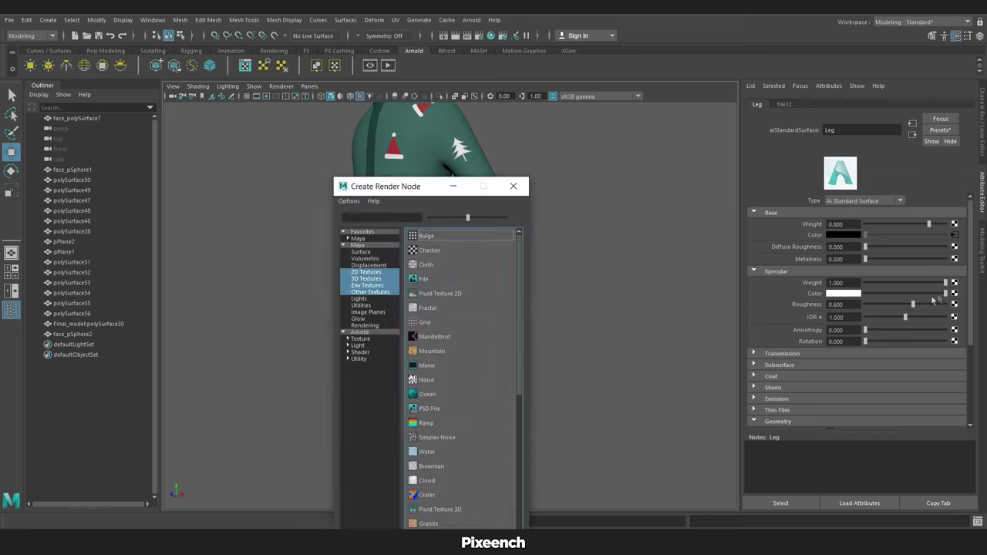
{"action": "left_click", "coordinate": [397, 292]}
{"action": "left_click", "coordinate": [956, 244]}
{"action": "left_click", "coordinate": [368, 252]}
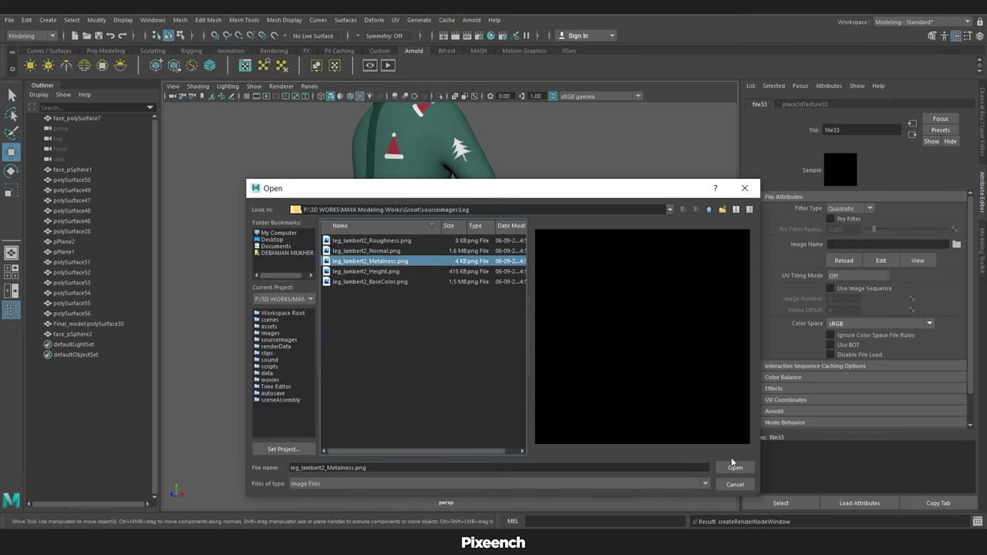
{"action": "left_click", "coordinate": [733, 466]}
{"action": "left_click", "coordinate": [912, 136]}
Map the leg roughness texture onto the Leg shader's roughness.
{"action": "left_click", "coordinate": [956, 306]}
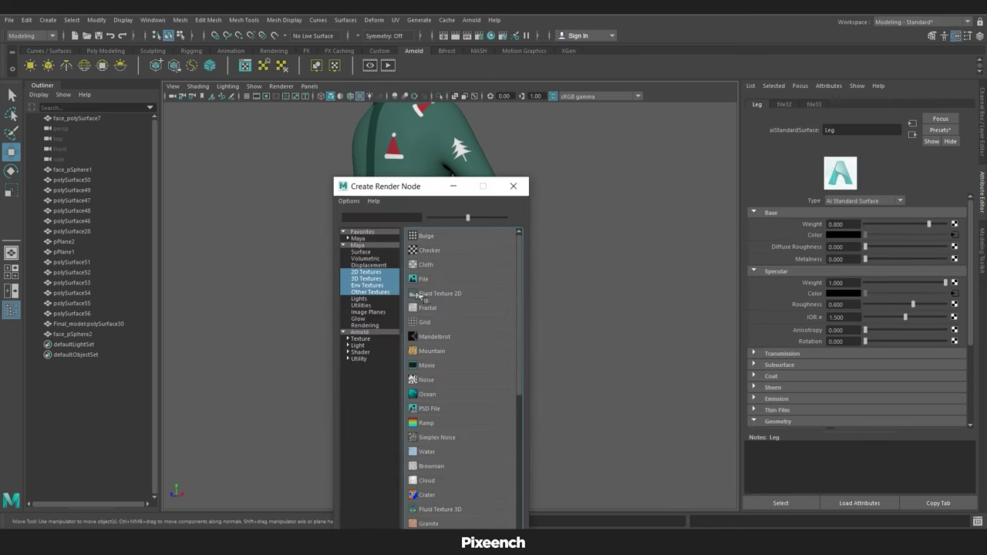
{"action": "left_click", "coordinate": [401, 297]}
{"action": "left_click", "coordinate": [956, 245]}
{"action": "left_click", "coordinate": [370, 233]}
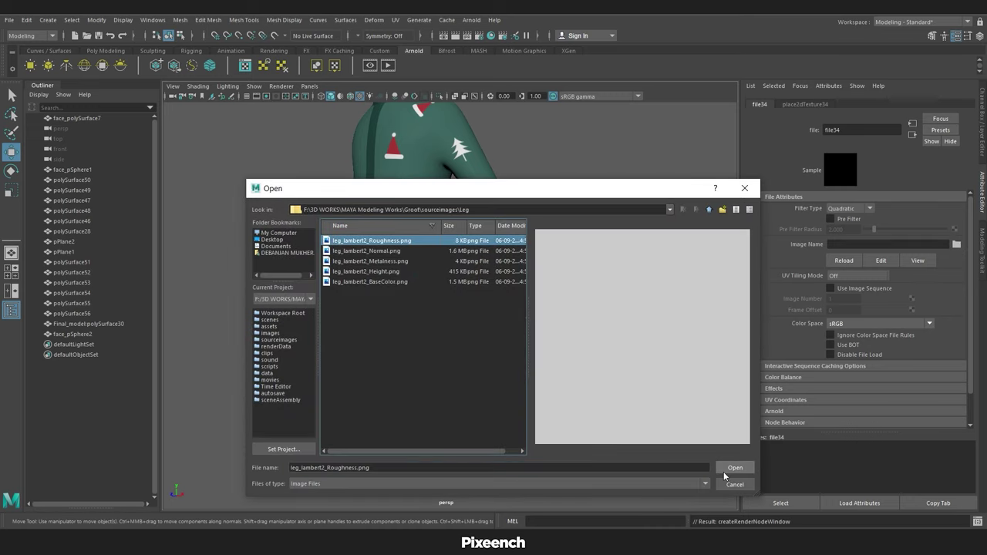
{"action": "left_click", "coordinate": [733, 466]}
{"action": "left_click", "coordinate": [913, 136]}
Bump-map the Leg shader with leg_lambert2_Normal.png as Tangent Space Normals.
{"action": "left_click", "coordinate": [777, 421]}
{"action": "scroll", "coordinate": [849, 347], "scroll_direction": "down", "scroll_amount": 3}
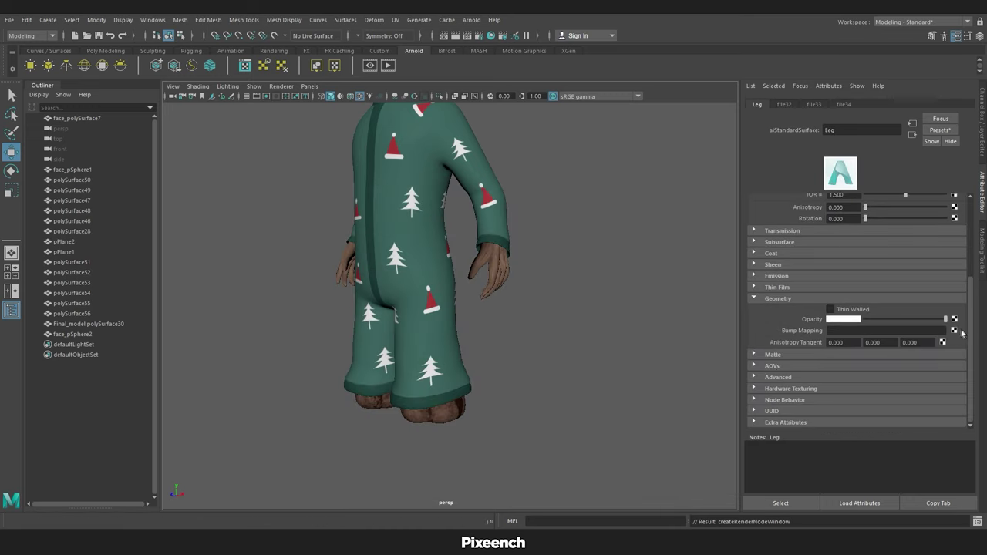
{"action": "left_click", "coordinate": [962, 334]}
{"action": "left_click", "coordinate": [423, 281]}
{"action": "left_click", "coordinate": [886, 252]}
{"action": "left_click", "coordinate": [800, 103]}
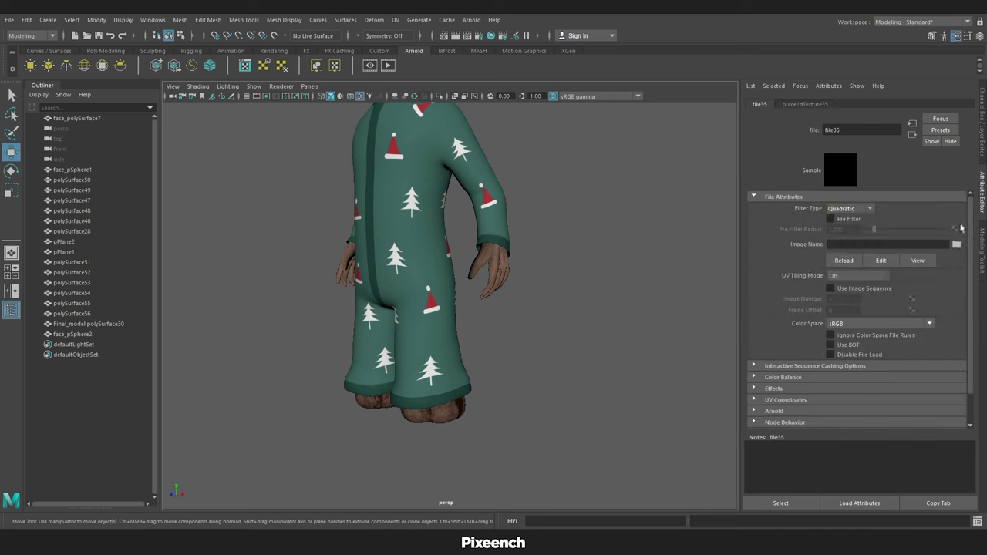
{"action": "left_click", "coordinate": [956, 244]}
{"action": "left_click", "coordinate": [366, 251]}
{"action": "left_click", "coordinate": [733, 467]}
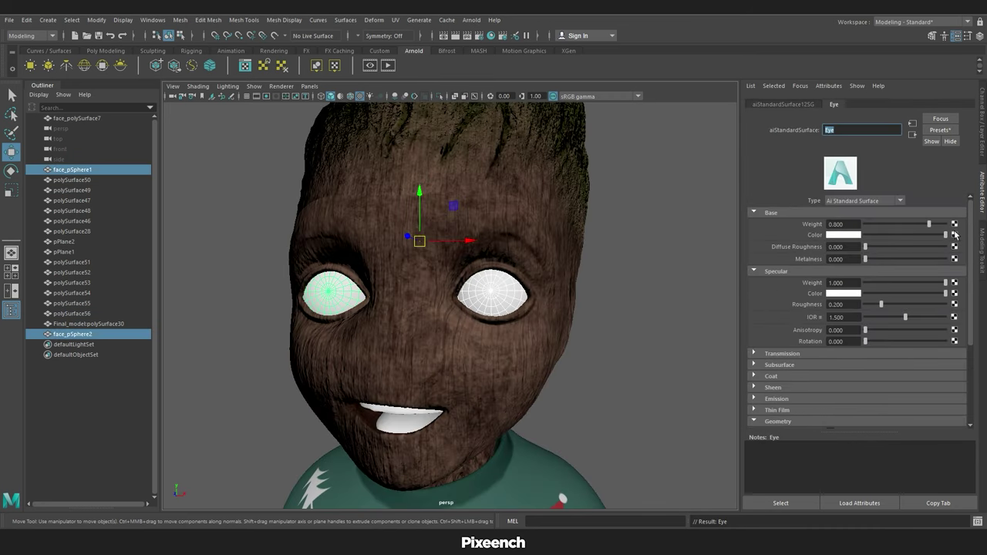
Map eye.png as a file texture to the Eye material's color.
{"action": "left_click", "coordinate": [955, 234]}
{"action": "left_click", "coordinate": [432, 283]}
{"action": "left_click", "coordinate": [956, 244]}
{"action": "left_click", "coordinate": [343, 343]}
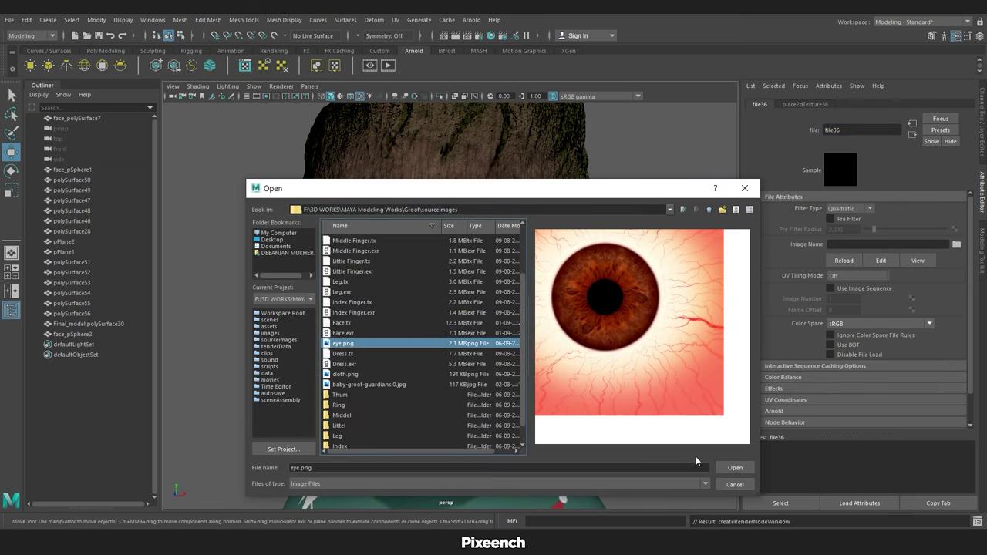
{"action": "left_click", "coordinate": [735, 468]}
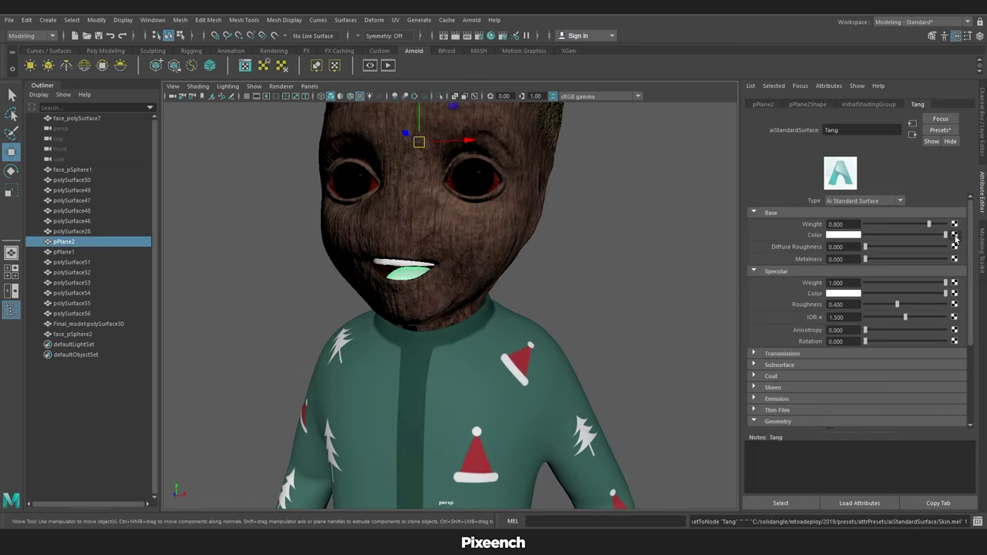
Map tang_Tang_BaseColor.png as a file texture to the Tang material's color.
{"action": "left_click", "coordinate": [955, 234]}
{"action": "left_click", "coordinate": [415, 283]}
{"action": "left_click", "coordinate": [956, 245]}
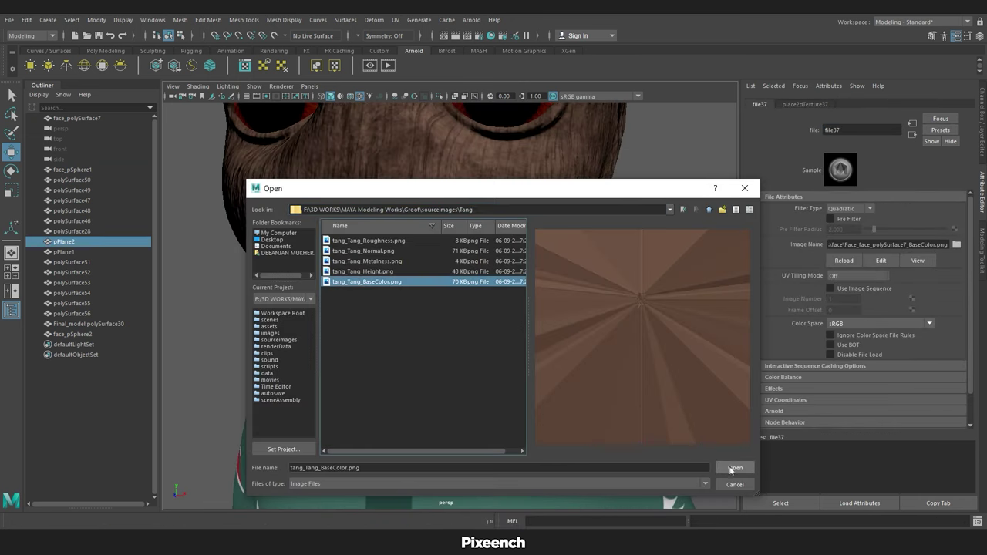
{"action": "left_click", "coordinate": [734, 468]}
Give the Teeth material a file bump map, add an Arnold skydome light, and open Arnold RenderView.
{"action": "left_click", "coordinate": [409, 278]}
{"action": "scroll", "coordinate": [451, 315], "scroll_direction": "down", "scroll_amount": 3}
{"action": "scroll", "coordinate": [452, 314], "scroll_direction": "up", "scroll_amount": 4}
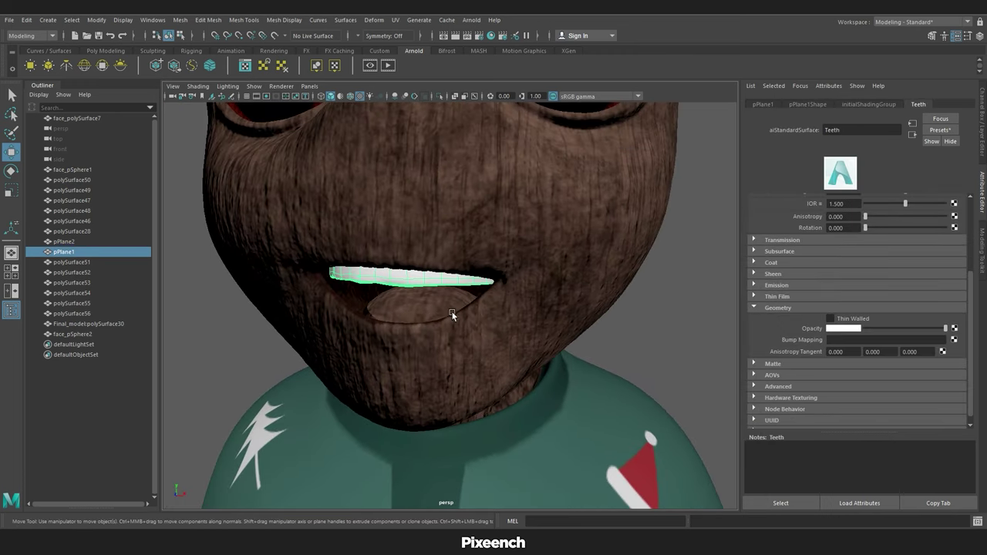
{"action": "scroll", "coordinate": [887, 293], "scroll_direction": "up", "scroll_amount": 5}
{"action": "left_click", "coordinate": [956, 234]}
{"action": "left_click", "coordinate": [415, 283]}
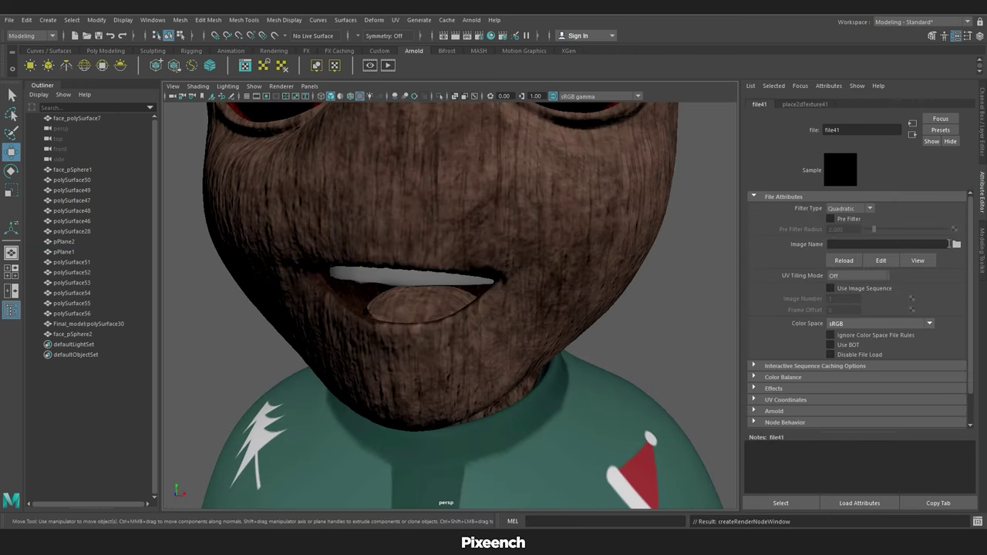
{"action": "left_click", "coordinate": [957, 243]}
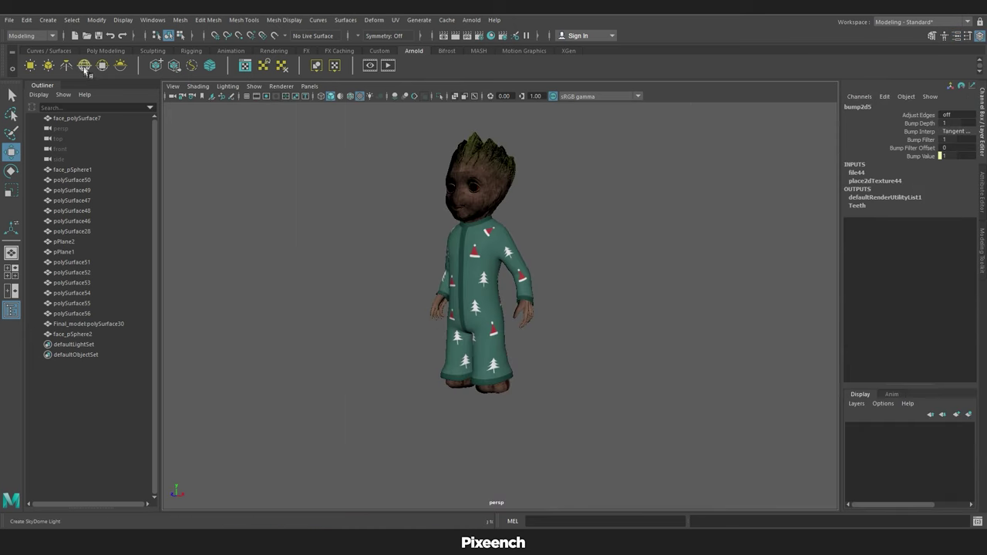
{"action": "left_click", "coordinate": [84, 67]}
{"action": "left_click_drag", "start_coordinate": [155, 96], "coordinate": [182, 29]}
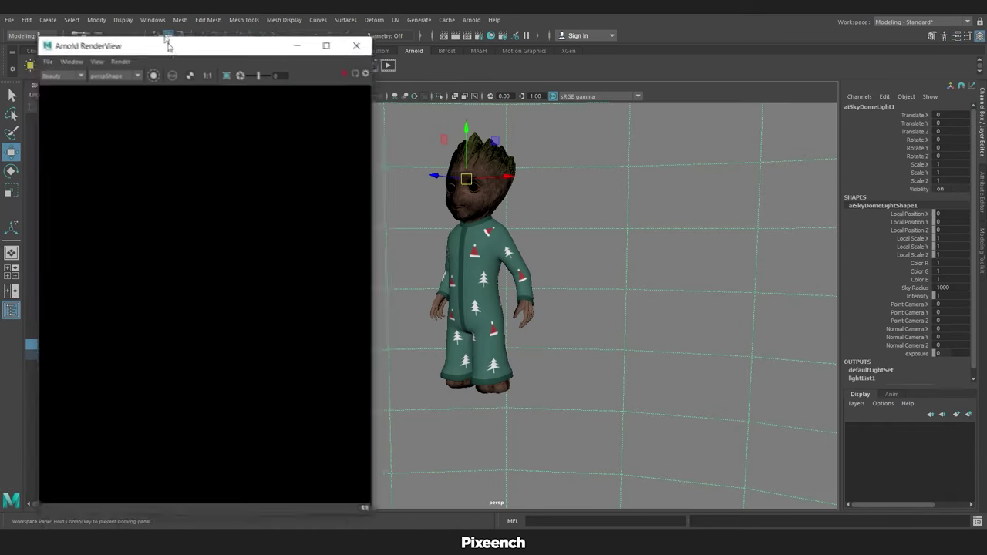